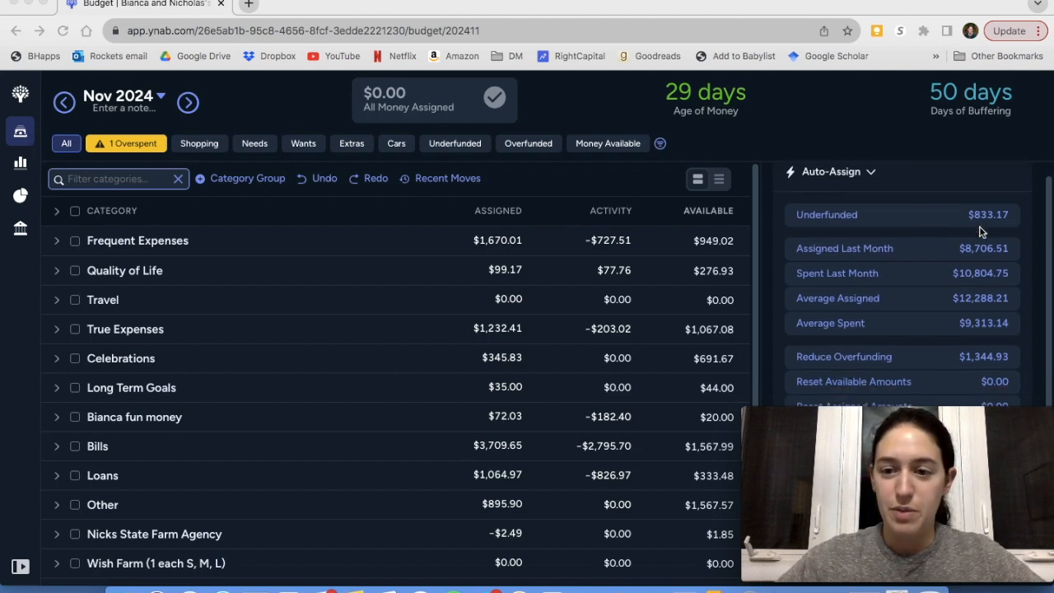
Reset the available amounts of all categories in the November 2024 budget and apply the updated assigned amounts
scroll(975, 252, down, 2)
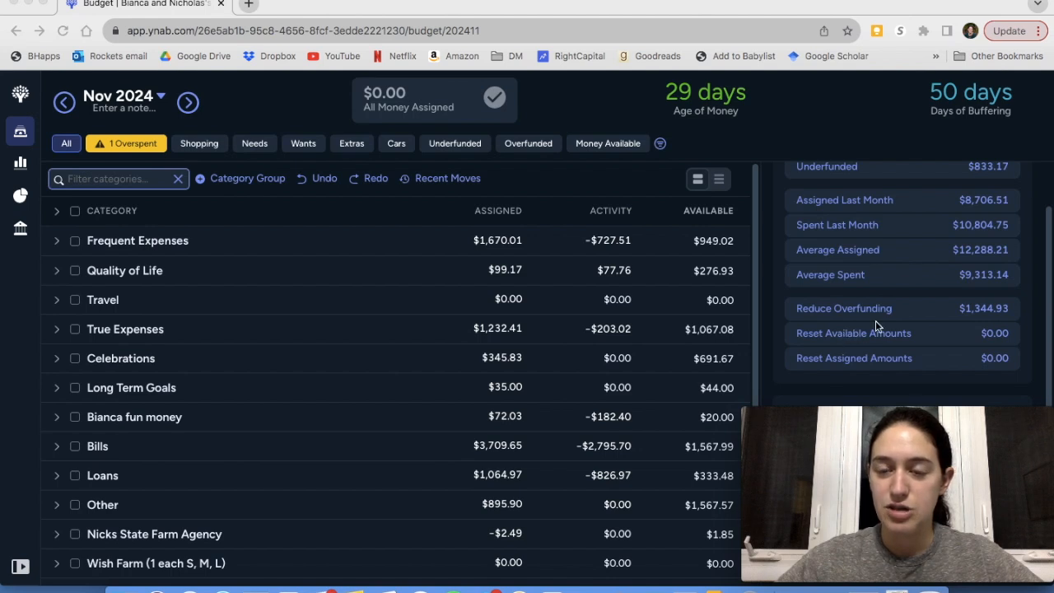
mouse_move(852, 430)
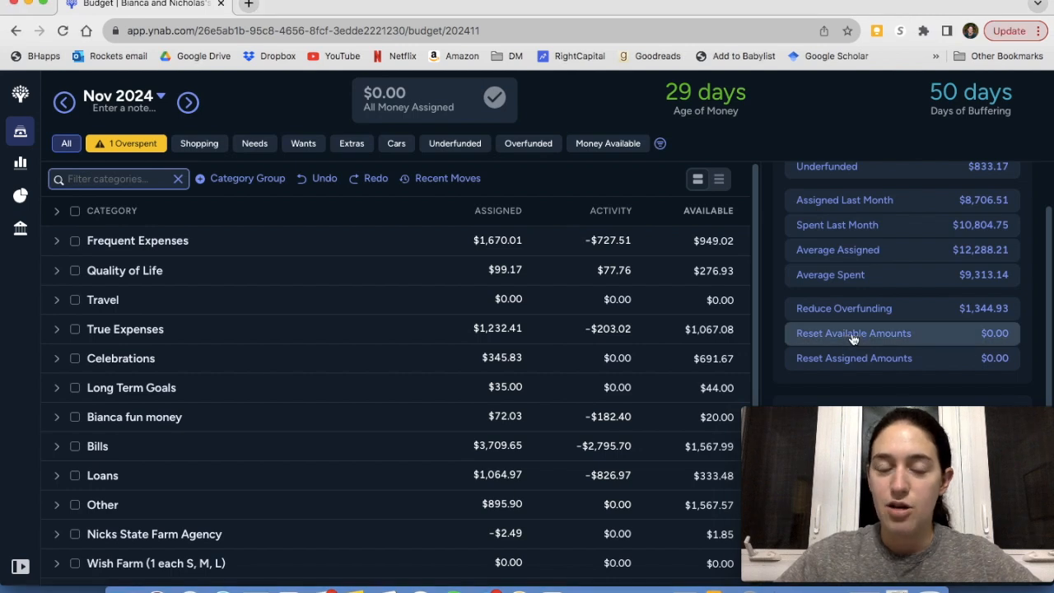
mouse_move(853, 338)
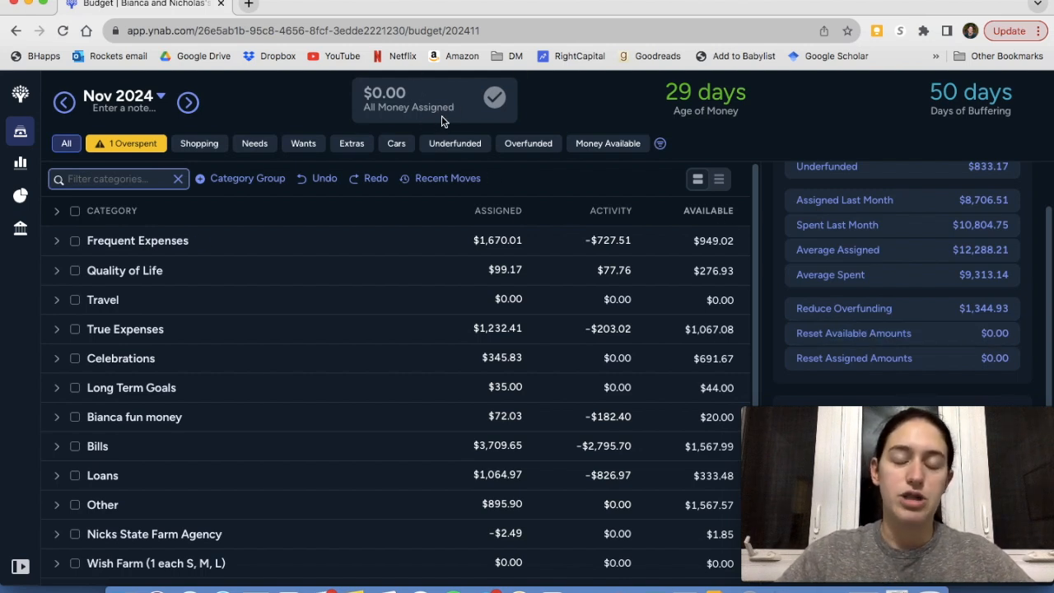
click(854, 334)
scroll(613, 307, down, 2)
scroll(615, 306, down, 10)
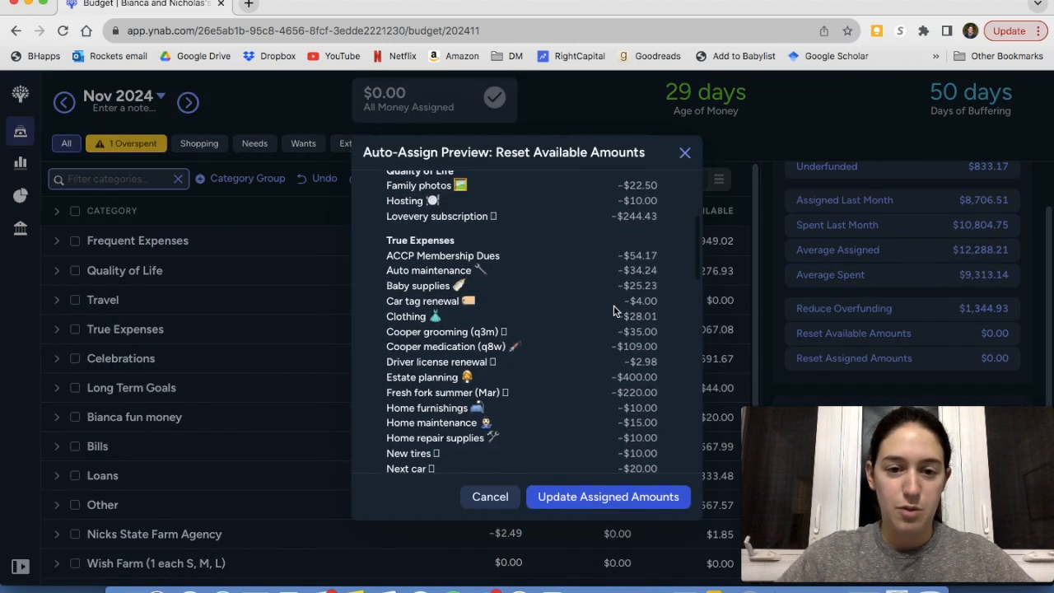
click(628, 499)
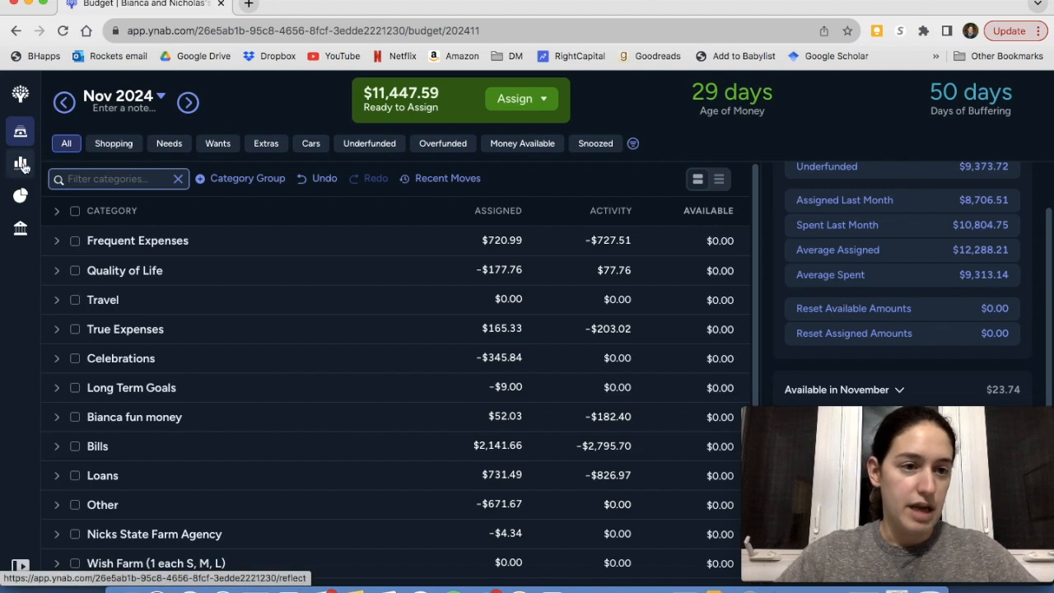
Open the transactions of all accounts and show only the new ones that need approval or a category
click(25, 244)
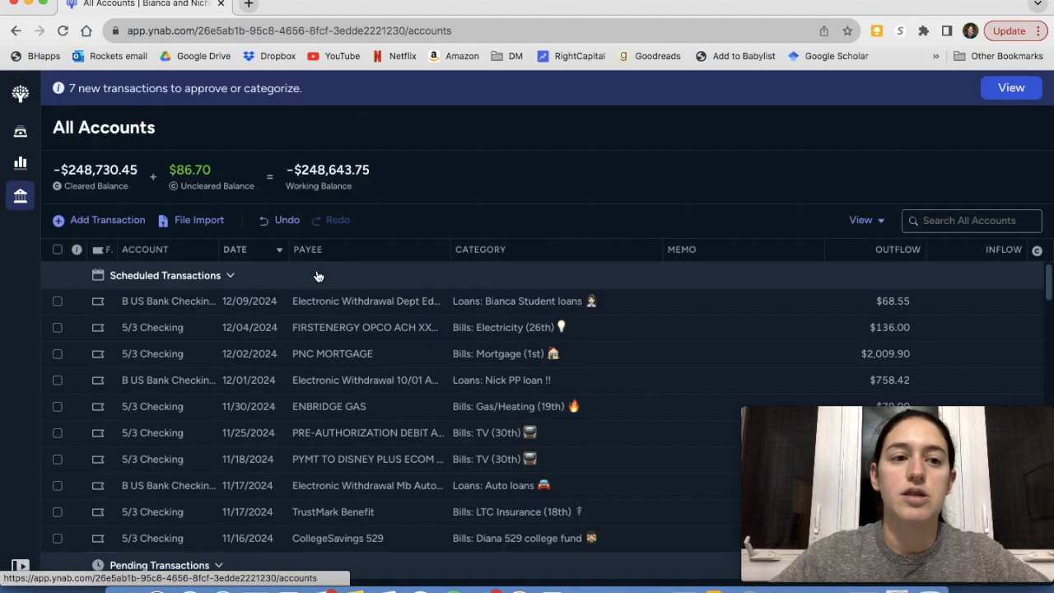
scroll(316, 276, down, 3)
scroll(201, 321, up, 3)
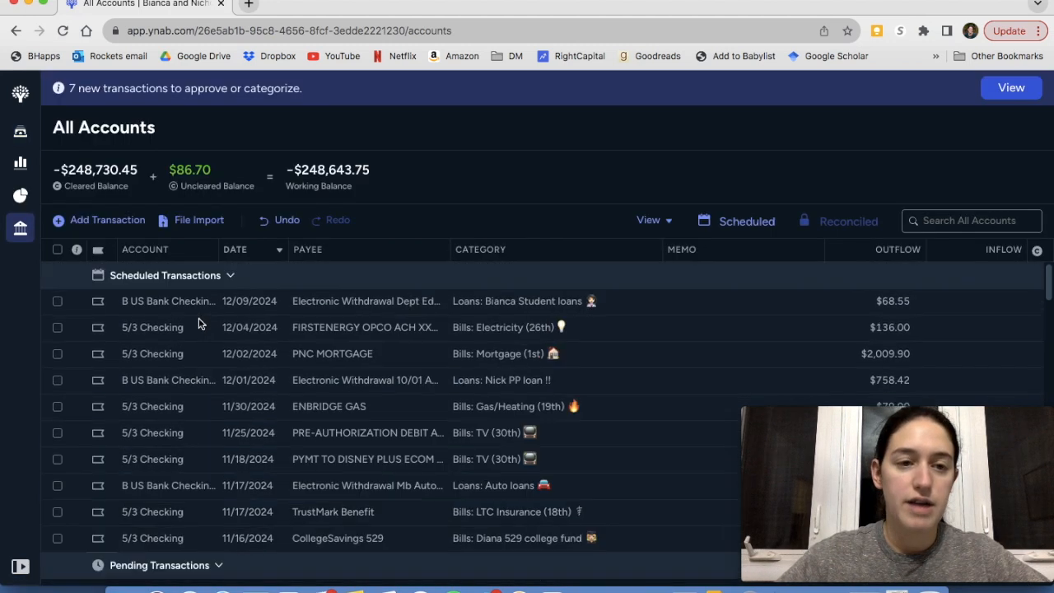
click(1001, 91)
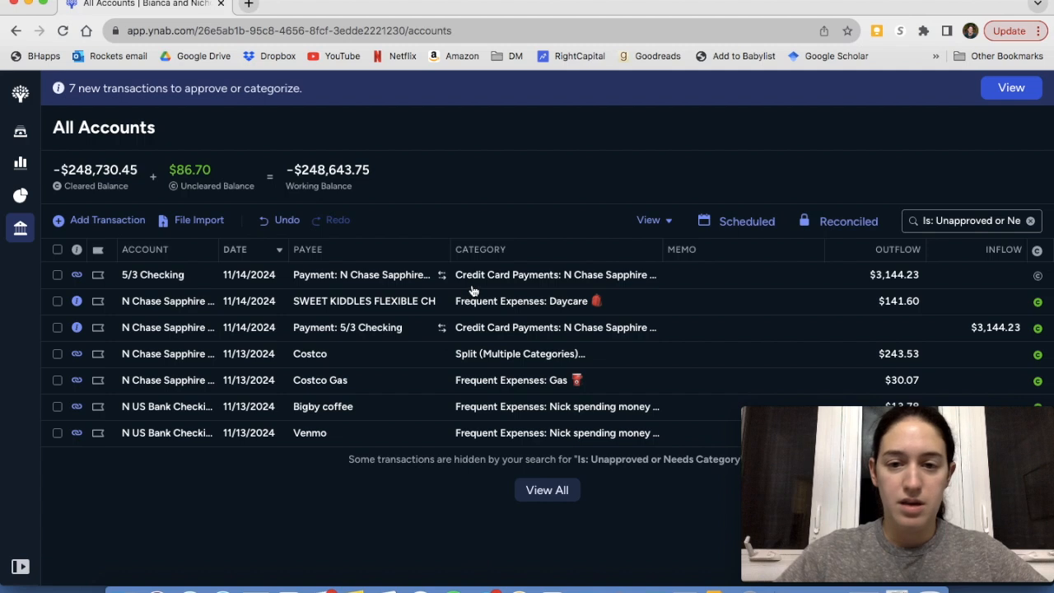
Approve the three 11/14/2024 transactions one by one: both Chase Sapphire payment entries and the Sweet Kiddles daycare charge
click(57, 277)
click(500, 534)
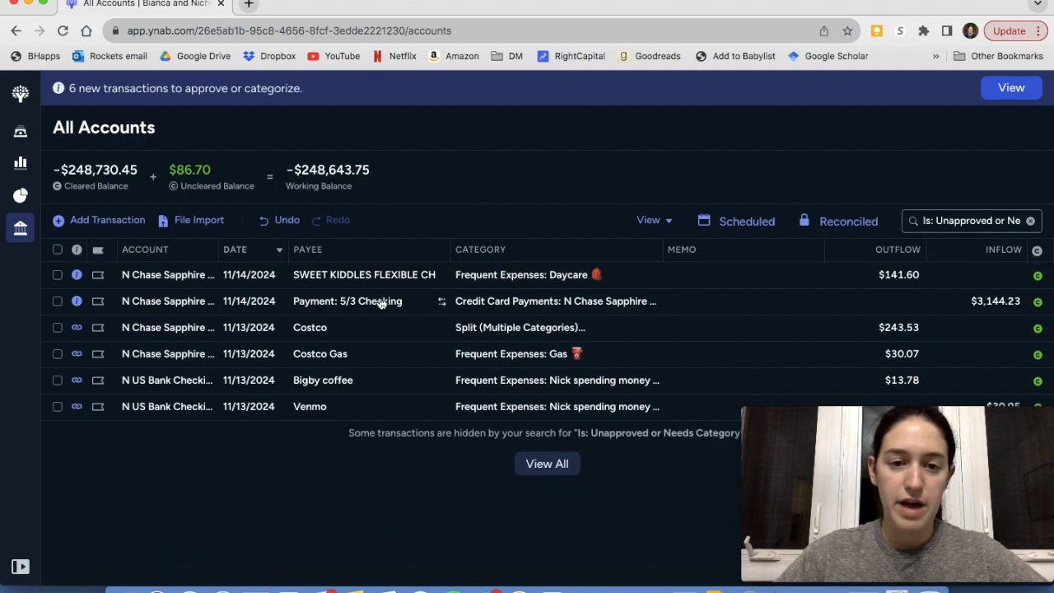
click(58, 275)
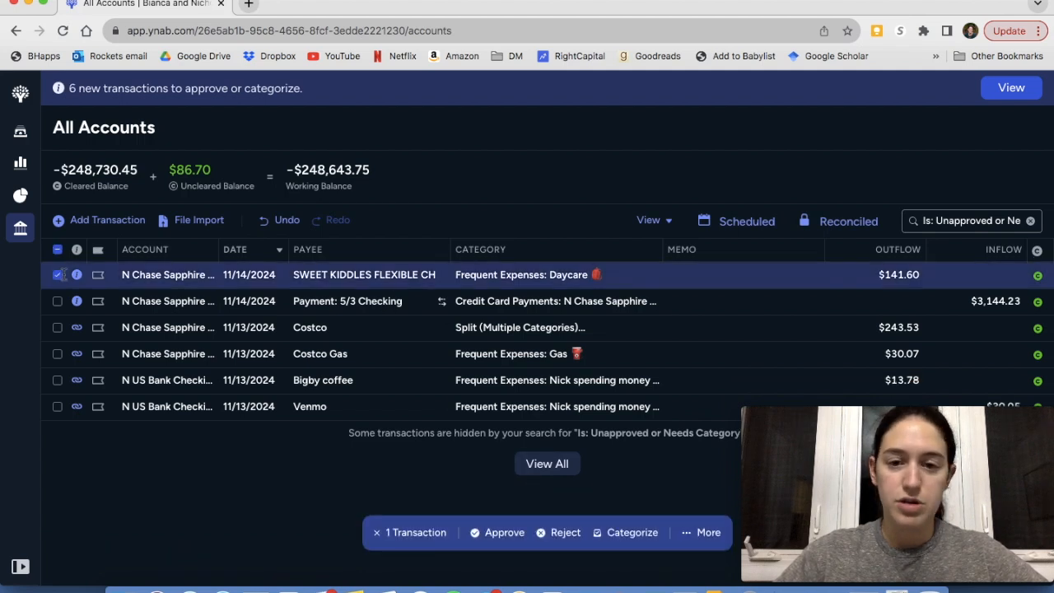
click(497, 533)
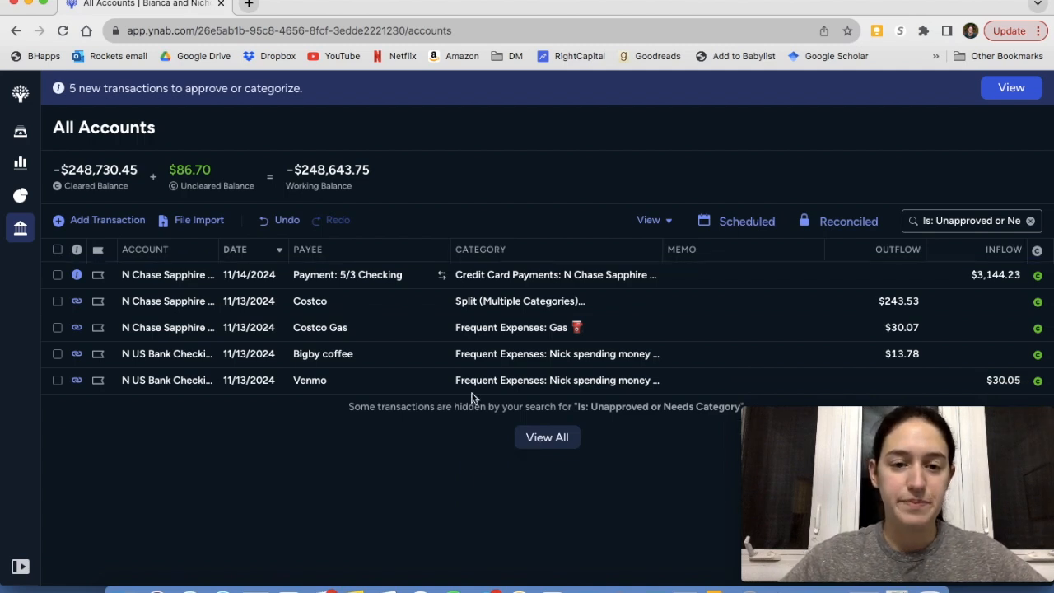
click(57, 274)
click(522, 532)
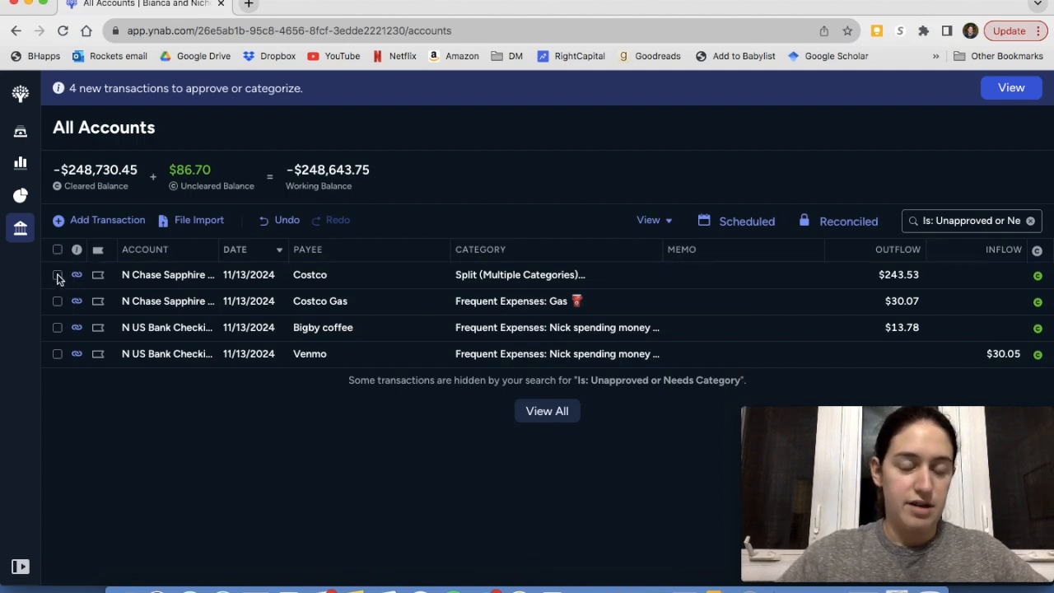
Approve the split Costco transaction and the Costco Gas transaction
click(478, 278)
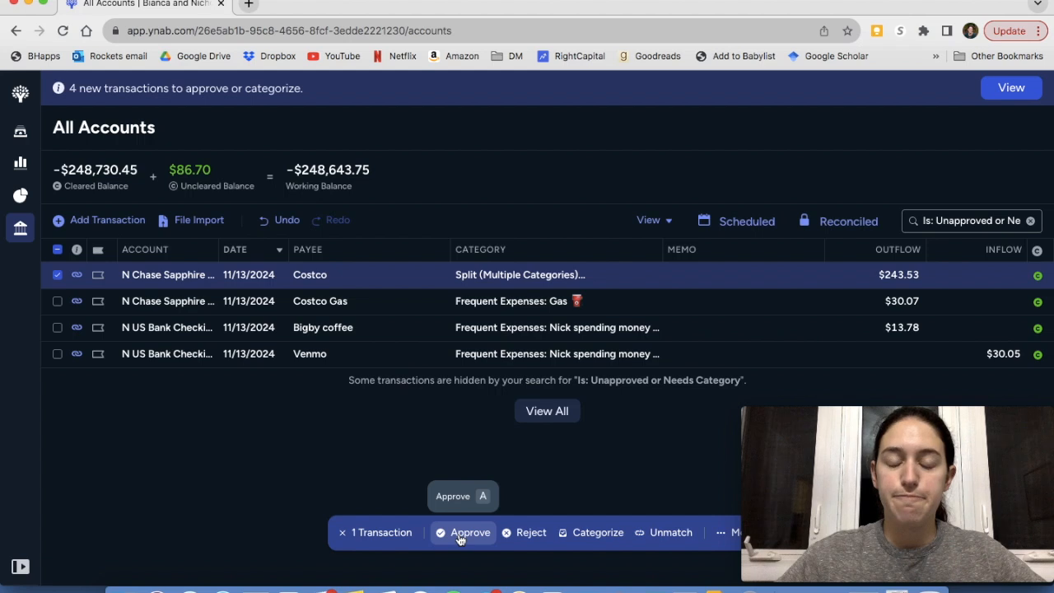
click(461, 532)
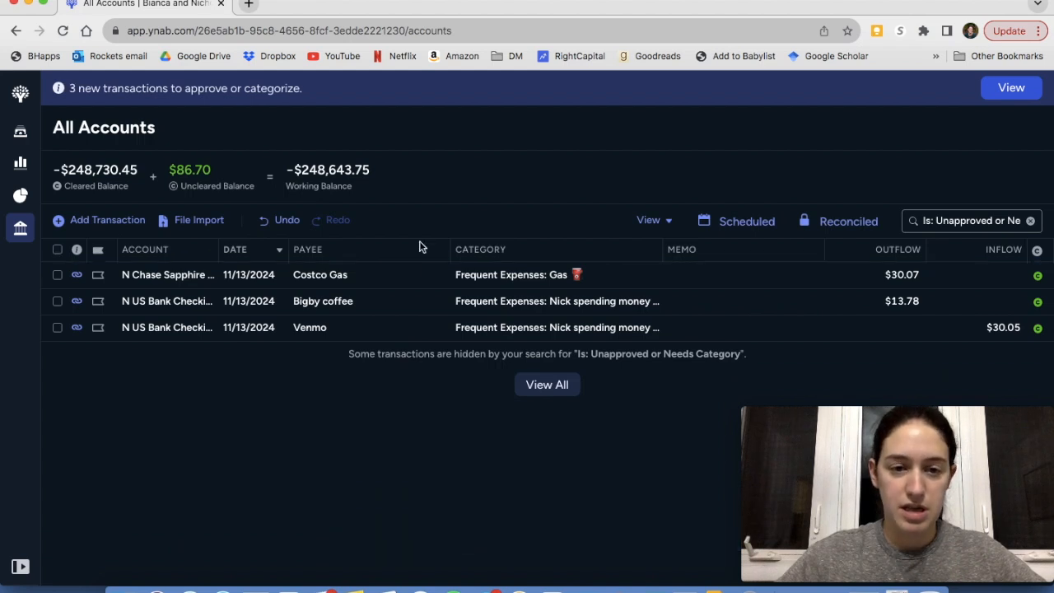
click(56, 276)
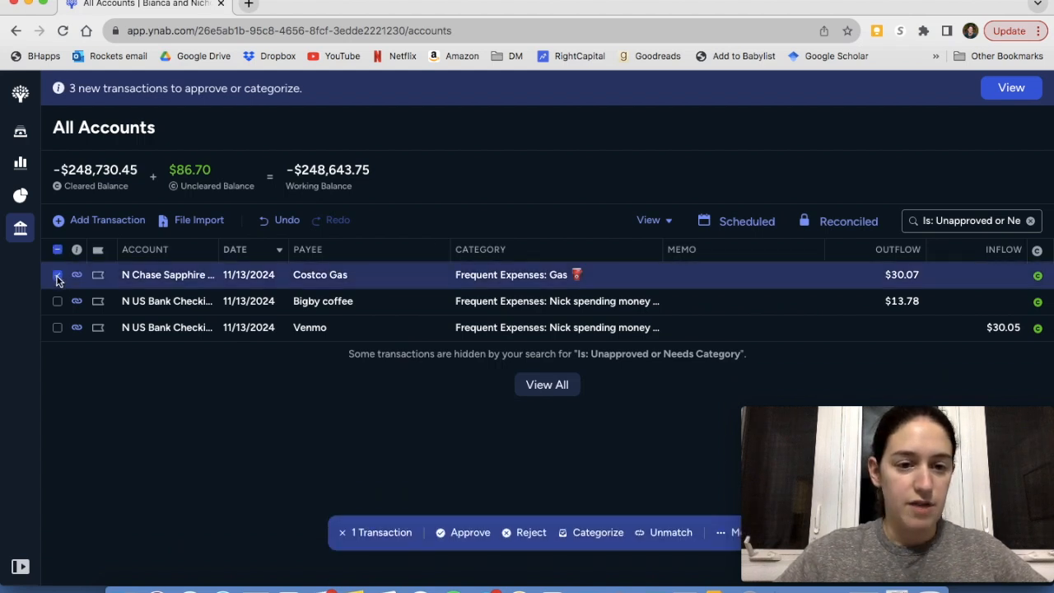
click(461, 533)
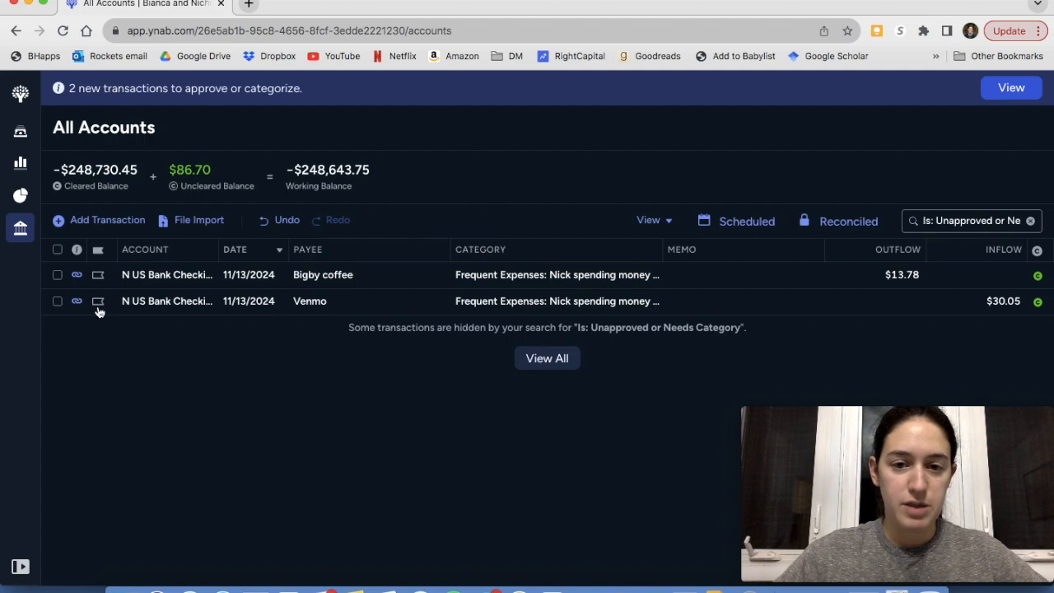
Approve the Bigby coffee and Venmo transactions and return to the budget
click(58, 277)
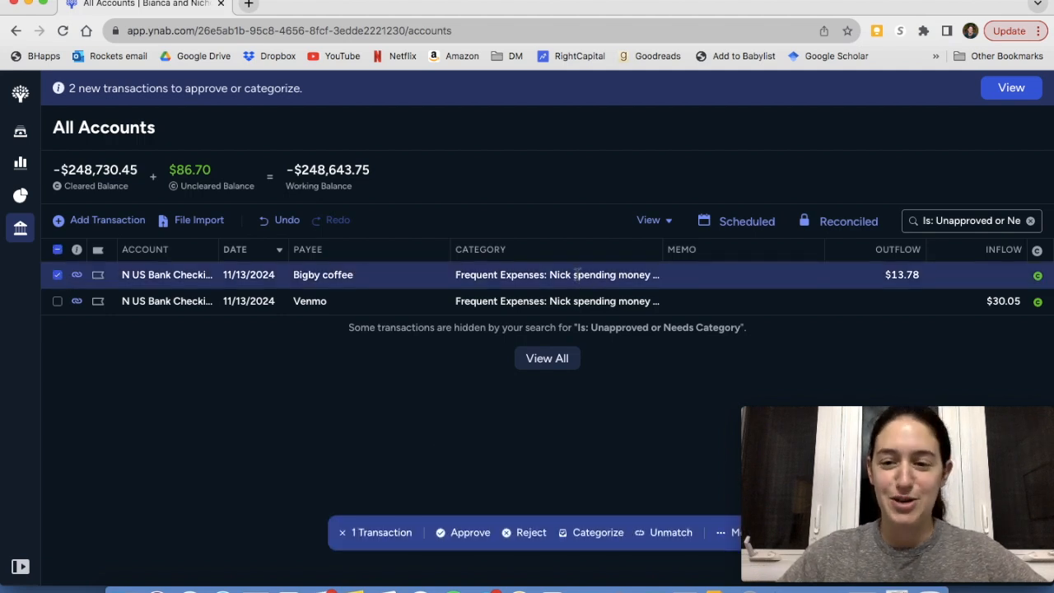
click(470, 533)
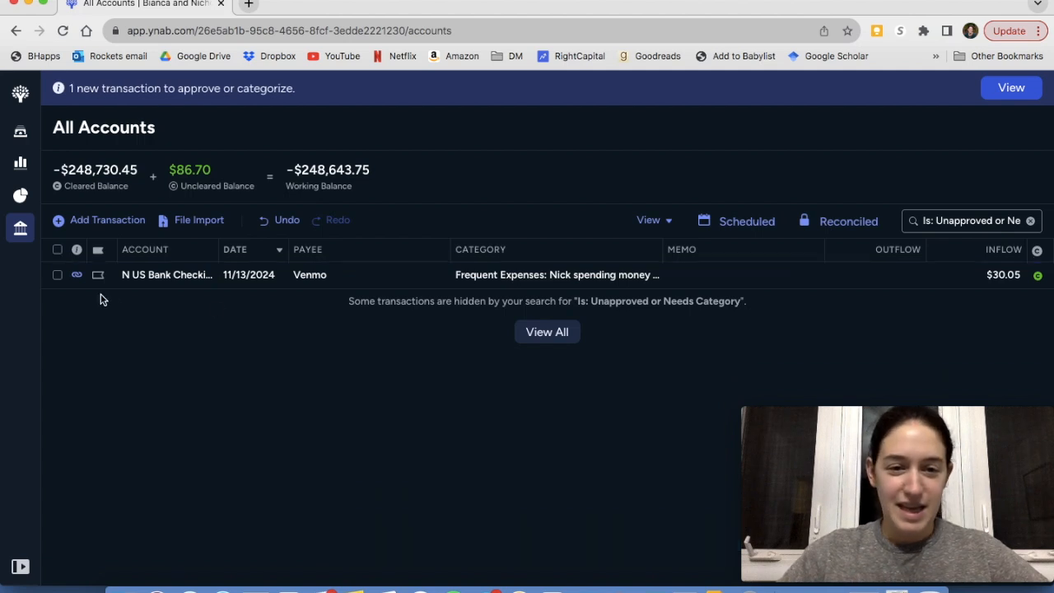
click(57, 275)
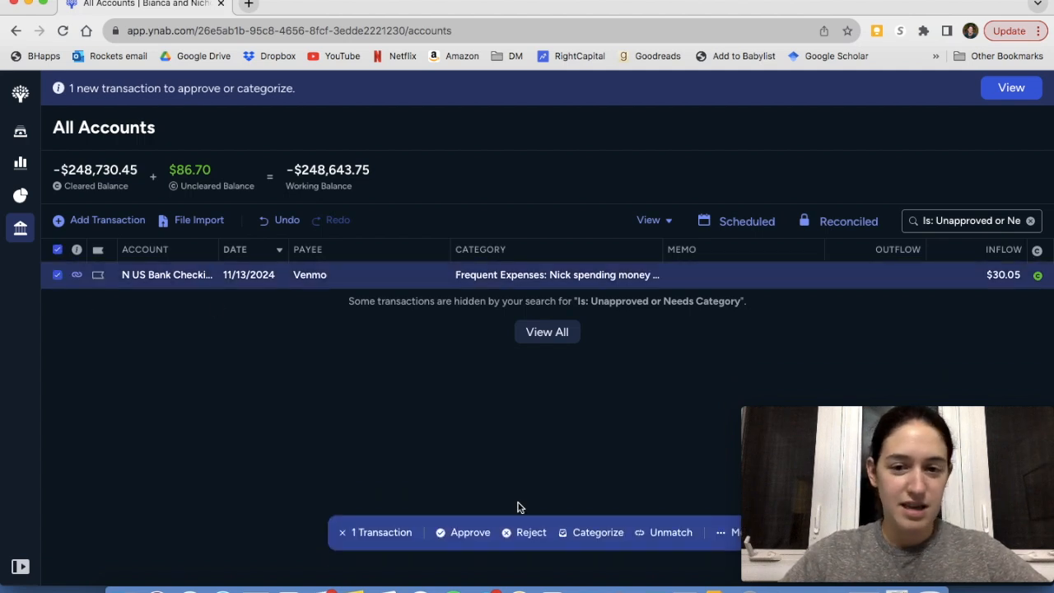
click(468, 533)
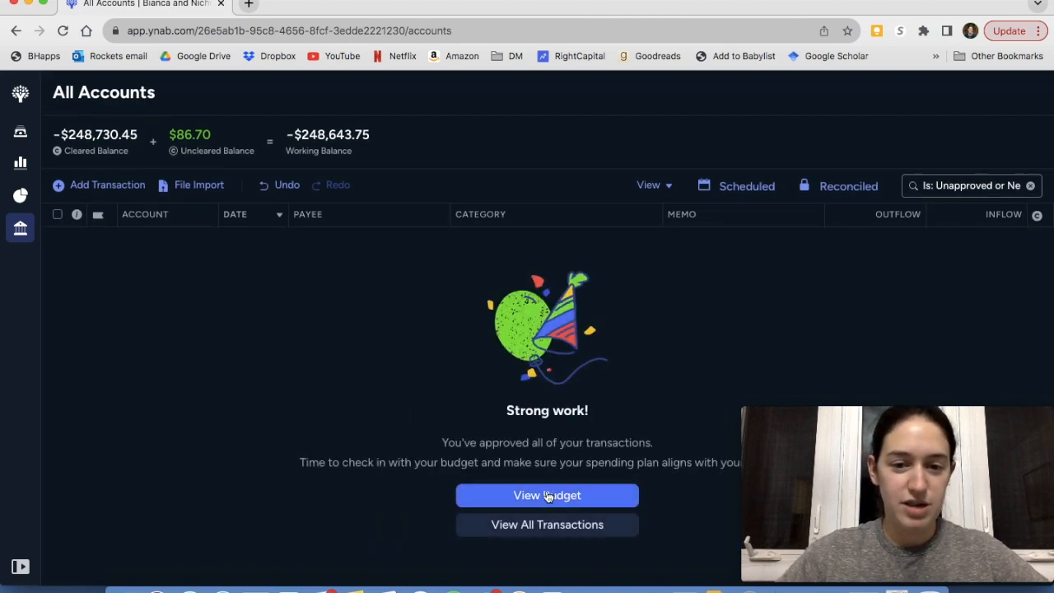
click(548, 496)
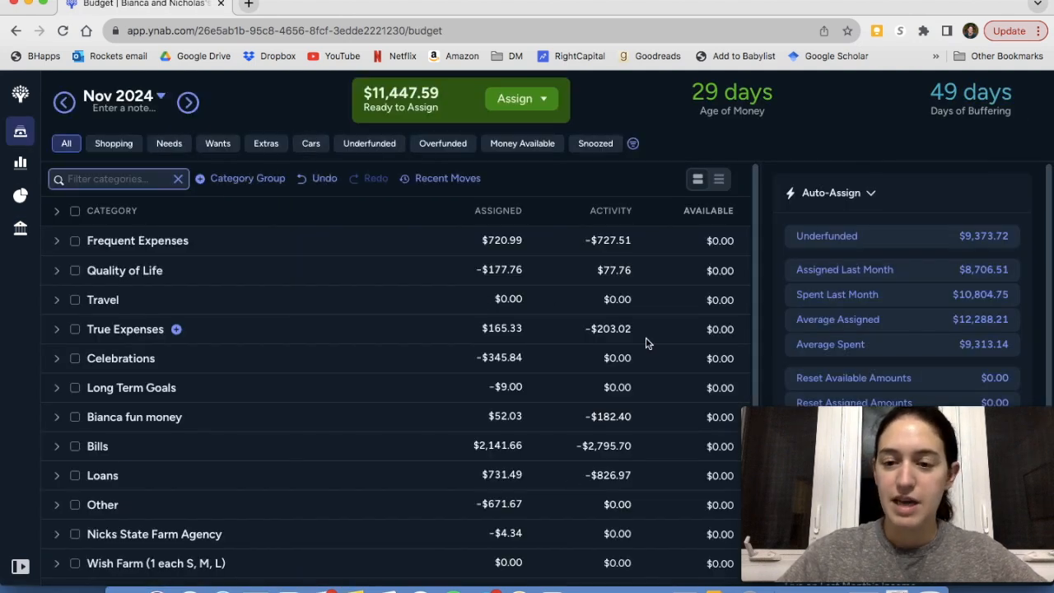
click(57, 212)
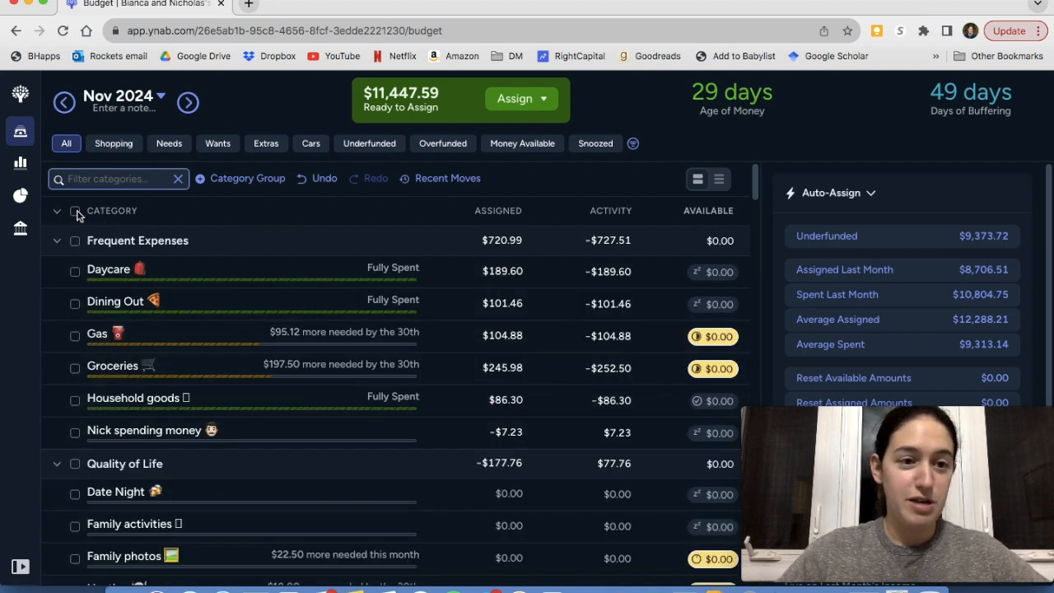
click(75, 210)
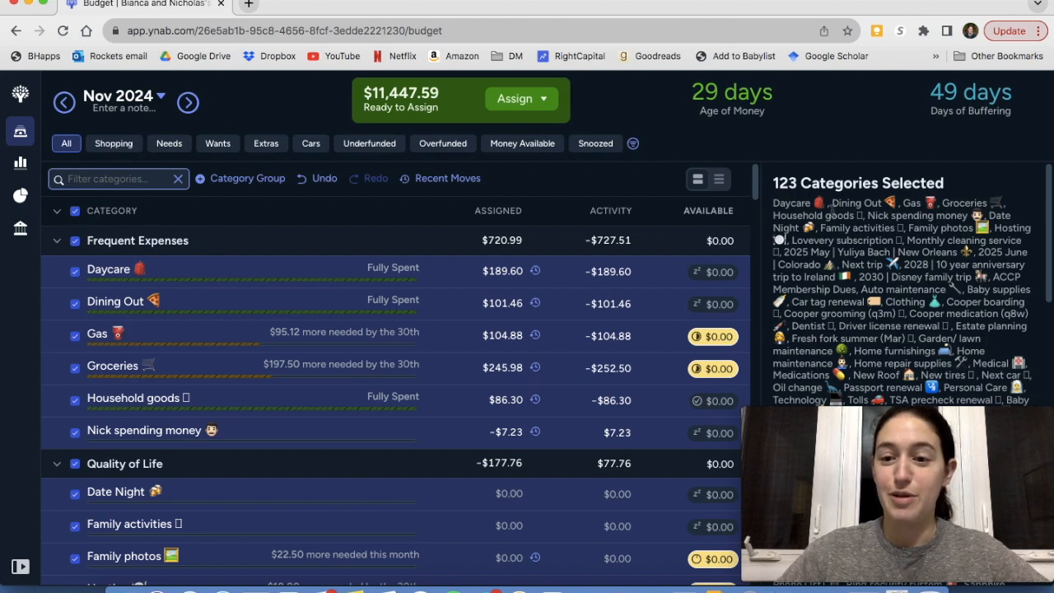
click(75, 211)
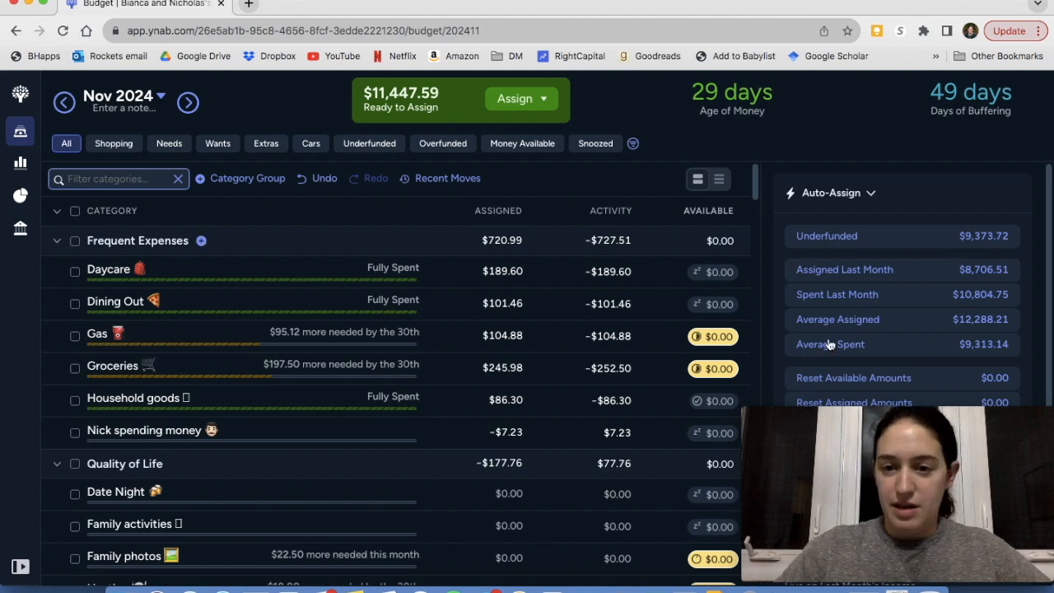
scroll(830, 344, down, 3)
scroll(832, 348, up, 2)
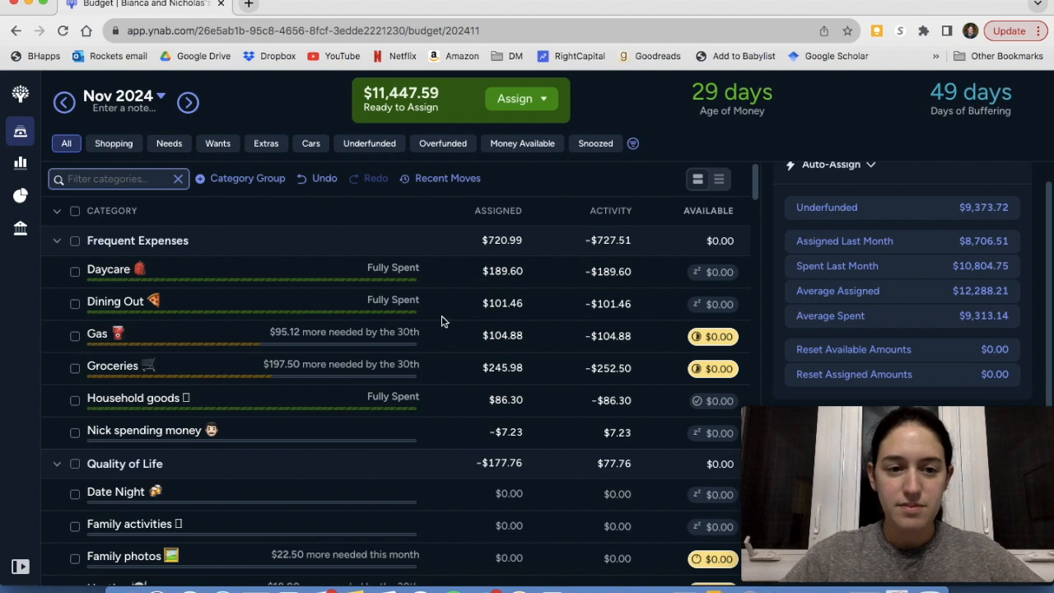
click(57, 212)
Expand the Frequent Expenses group and add $626 to the amount assigned to Daycare
click(57, 240)
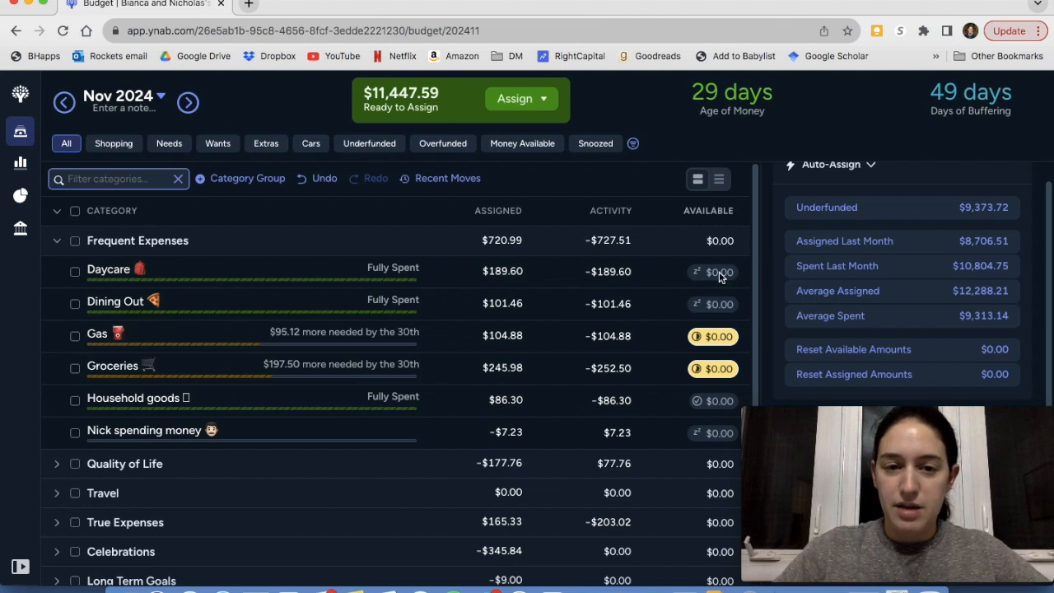
click(518, 271)
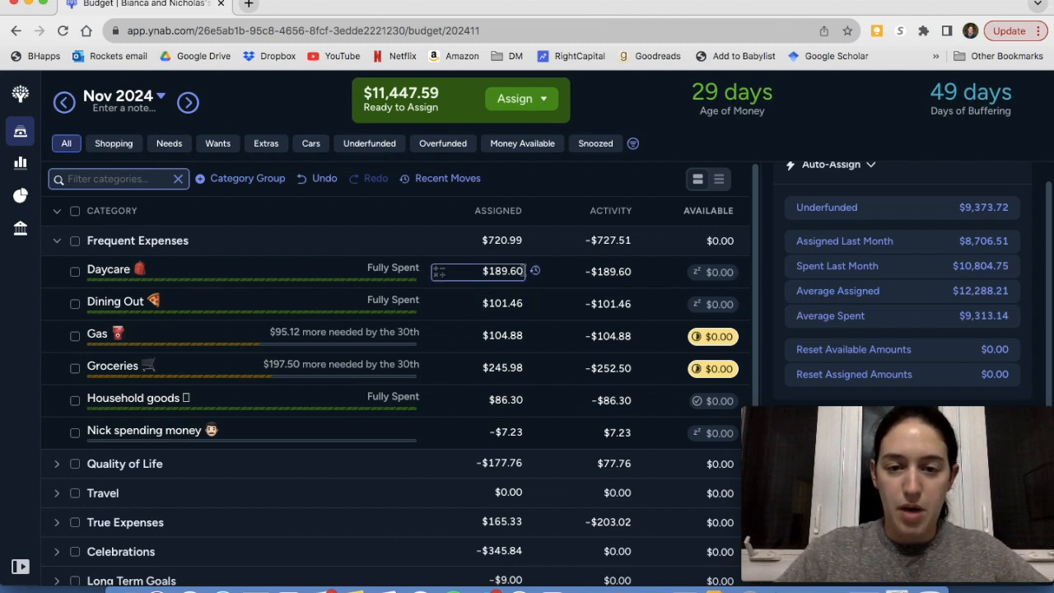
click(522, 270)
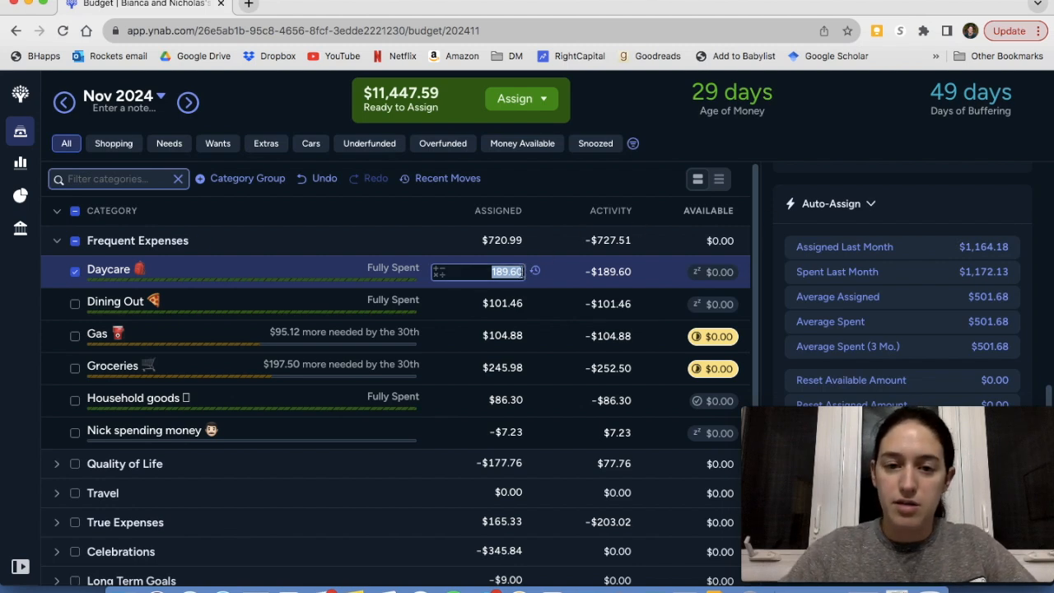
text(+)
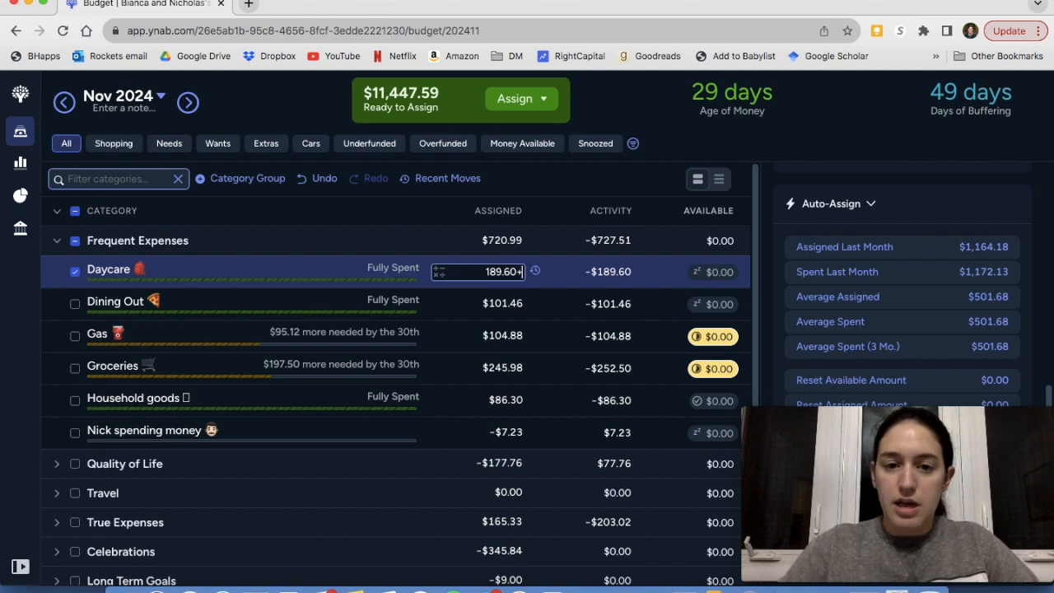
text(626)
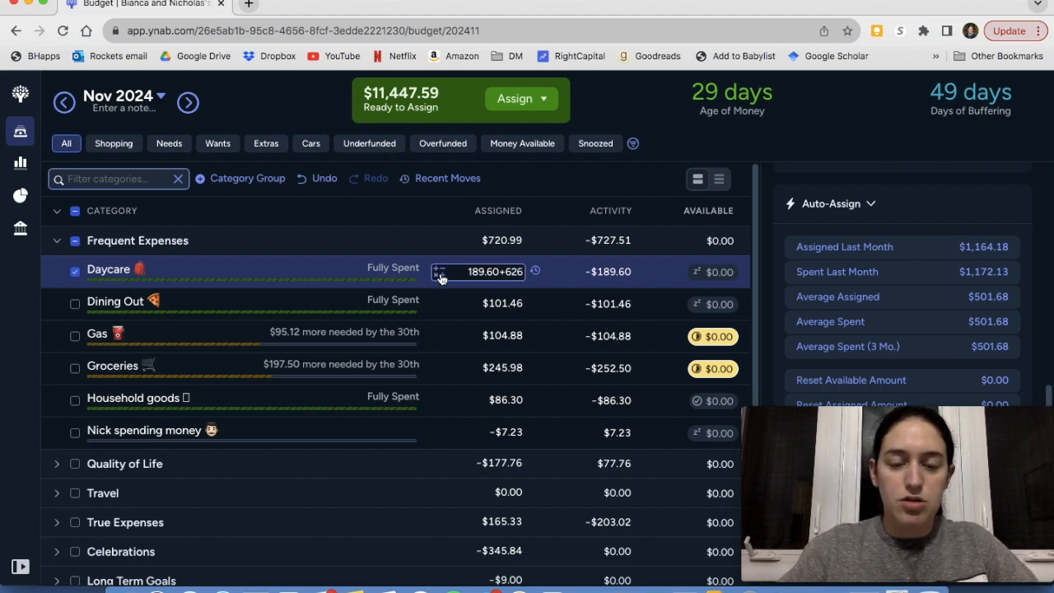
key(Return)
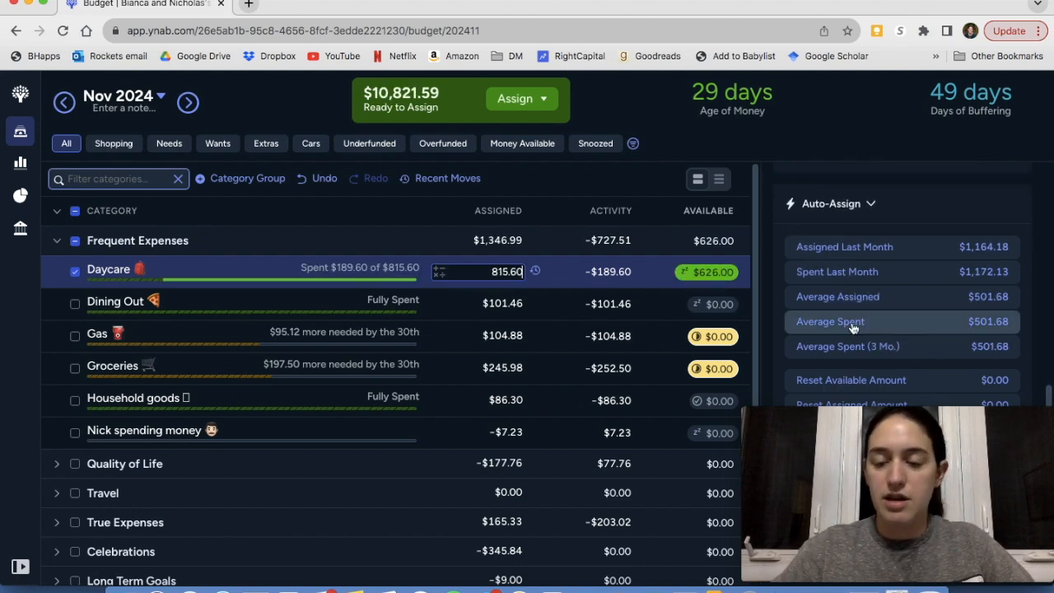
Unsnooze the Daycare target to review its funding details, and snooze it again for this month
scroll(849, 322, up, 3)
click(806, 319)
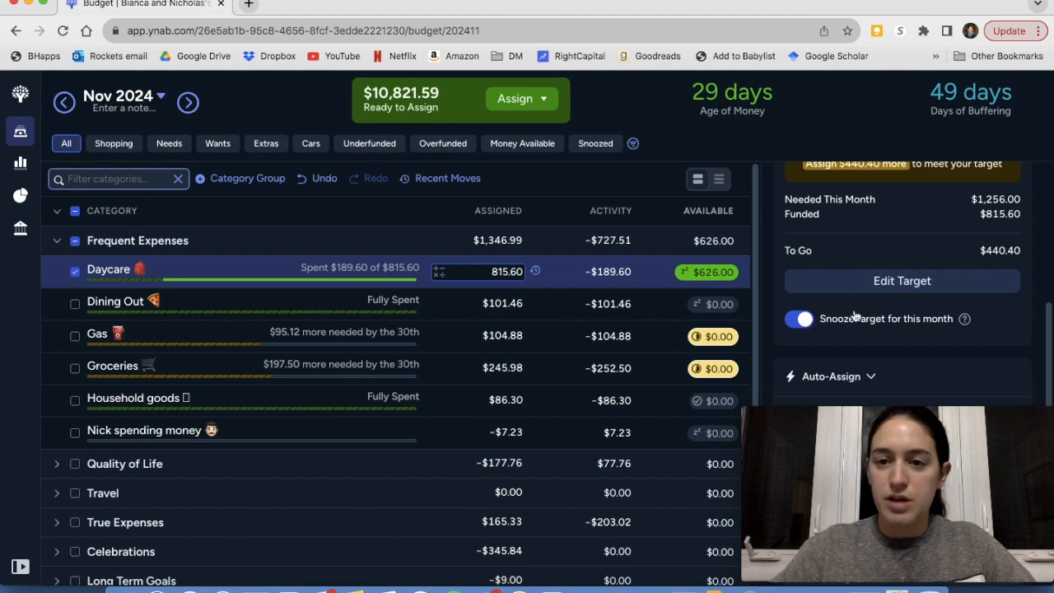
scroll(904, 308, up, 1)
scroll(904, 308, down, 2)
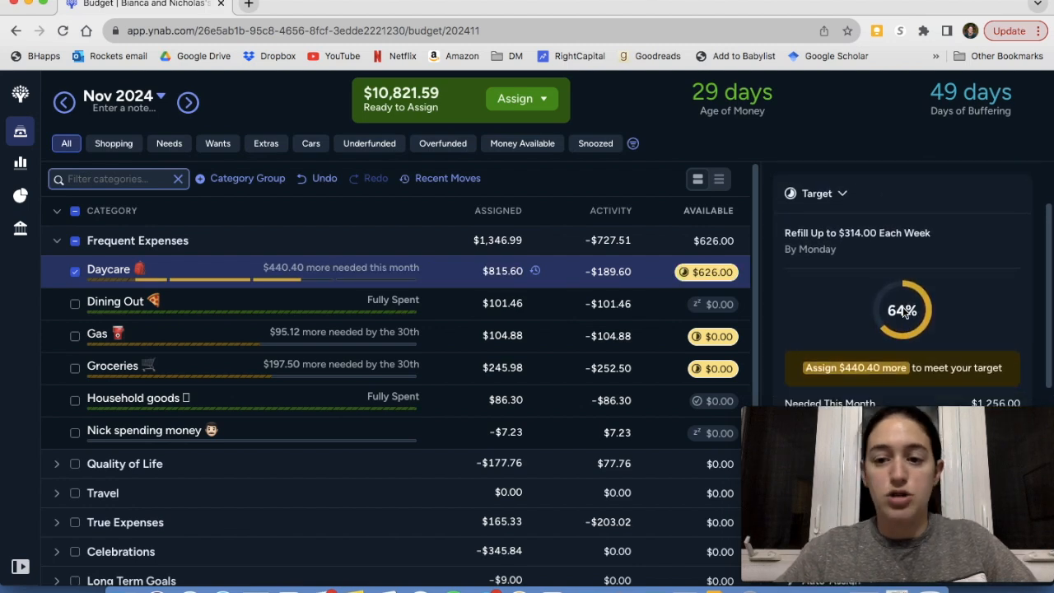
scroll(903, 306, down, 1)
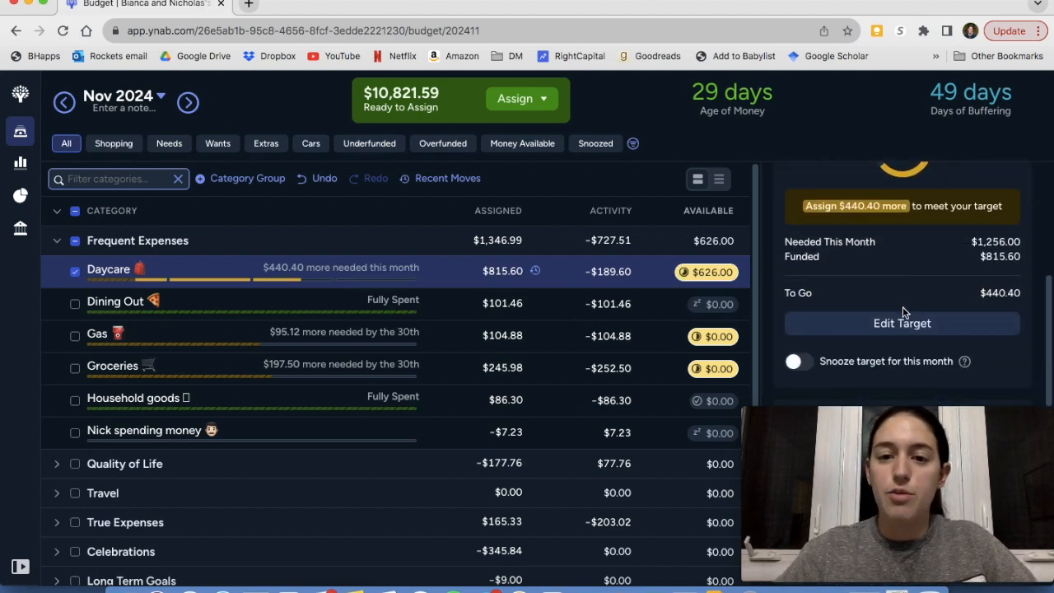
click(796, 363)
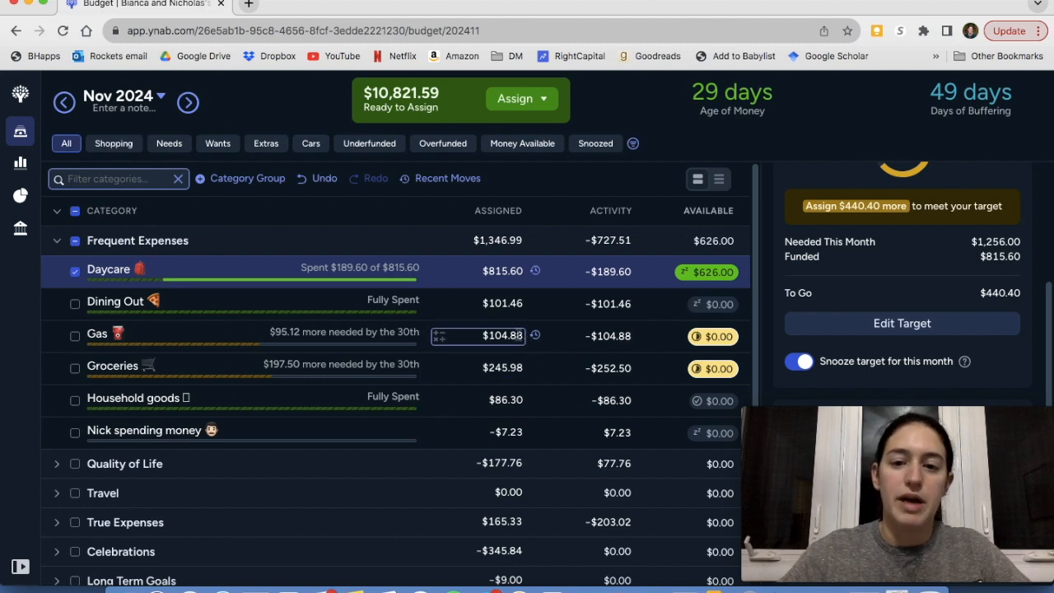
Review the Gas category's target and auto-assign its underfunded amount of $95.12
click(522, 335)
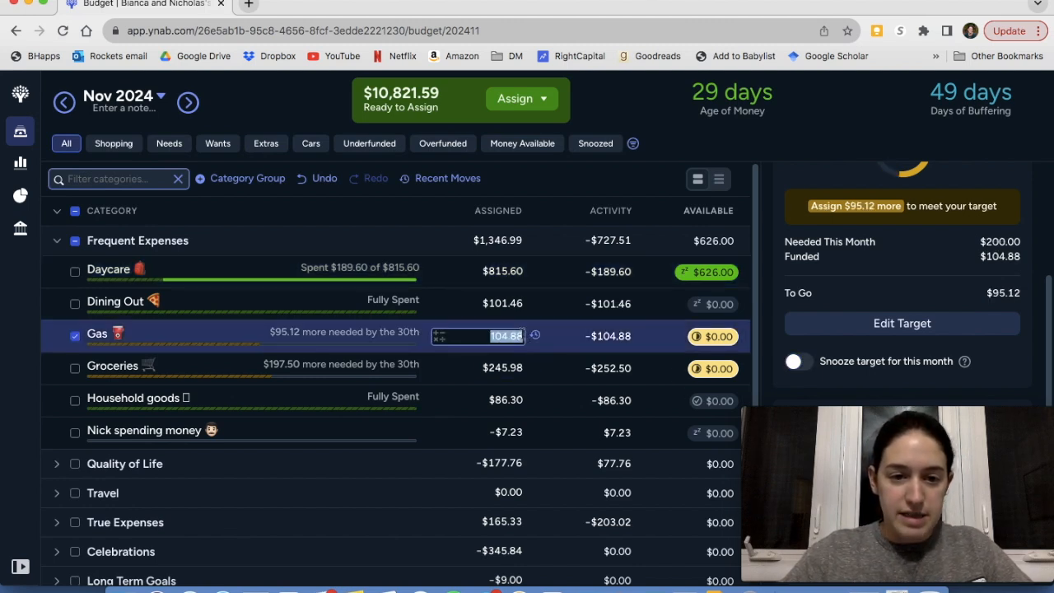
scroll(852, 343, up, 1)
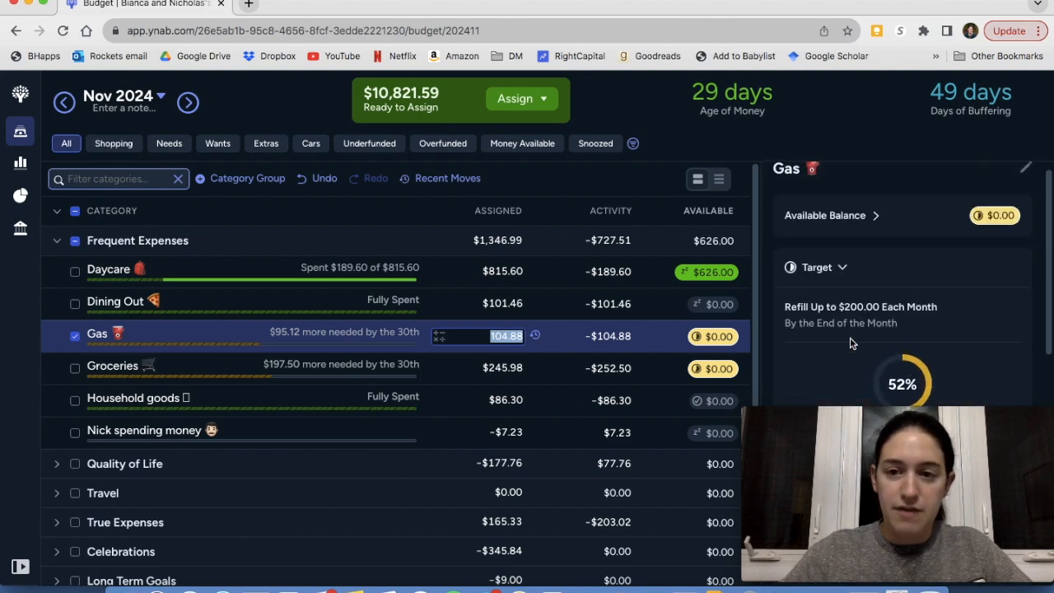
scroll(853, 343, down, 2)
scroll(852, 343, down, 4)
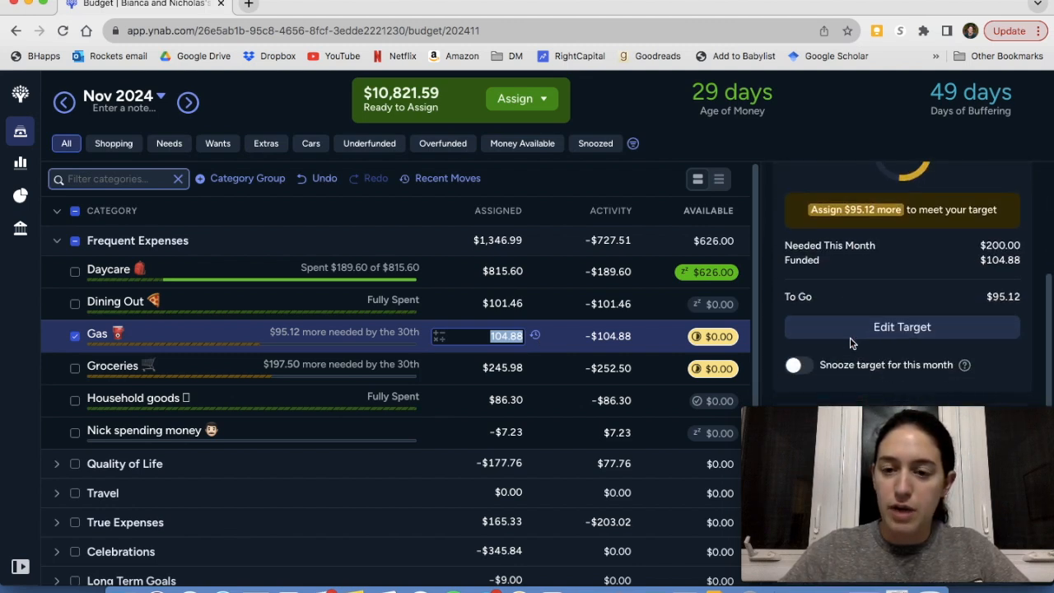
scroll(855, 319, down, 1)
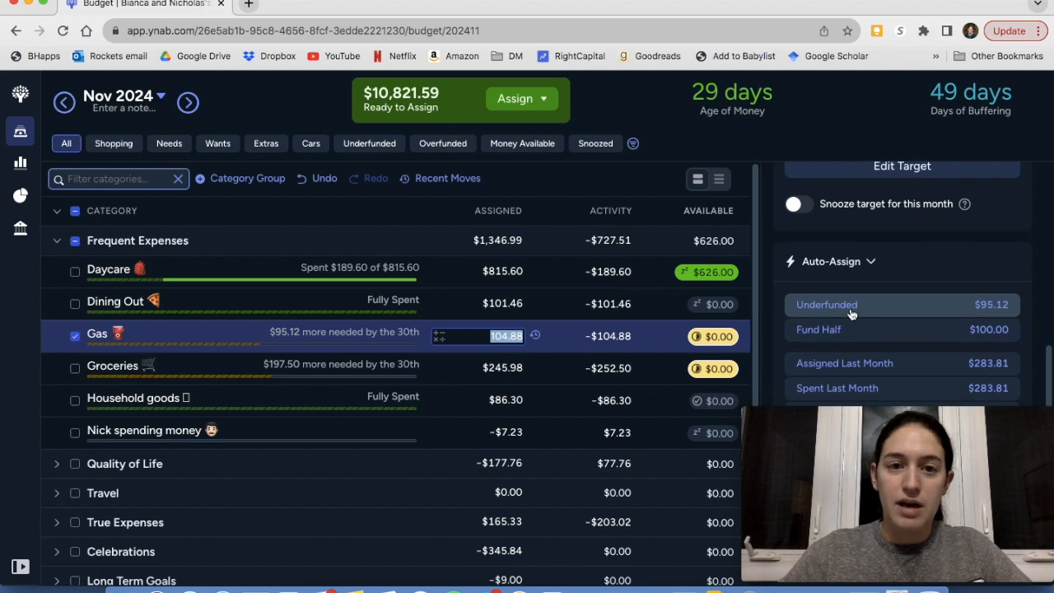
click(852, 310)
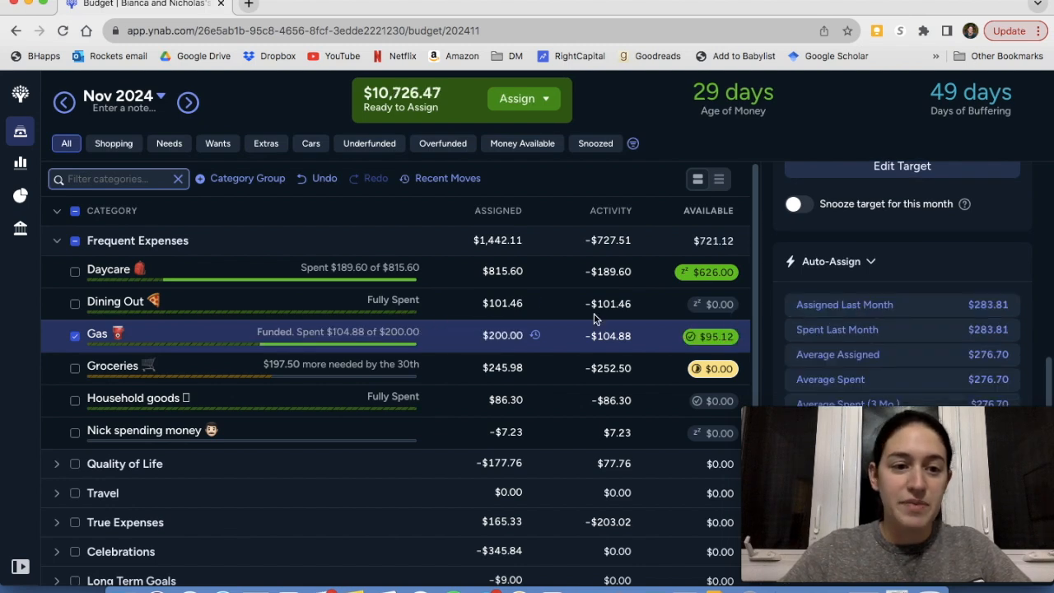
Auto-assign the underfunded amount of $197.50 to the Groceries category
scroll(440, 306, down, 1)
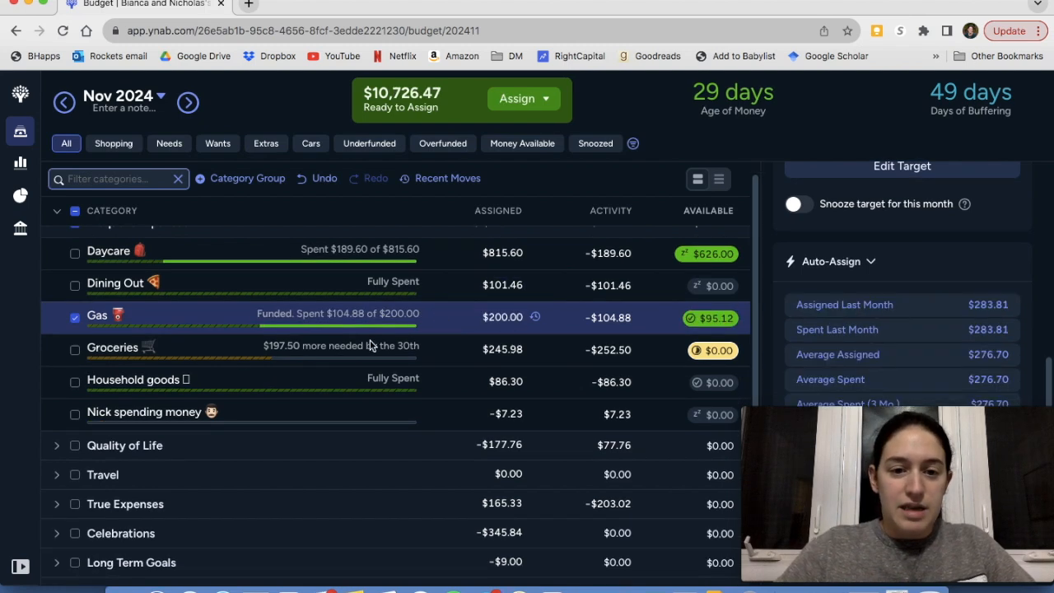
click(417, 349)
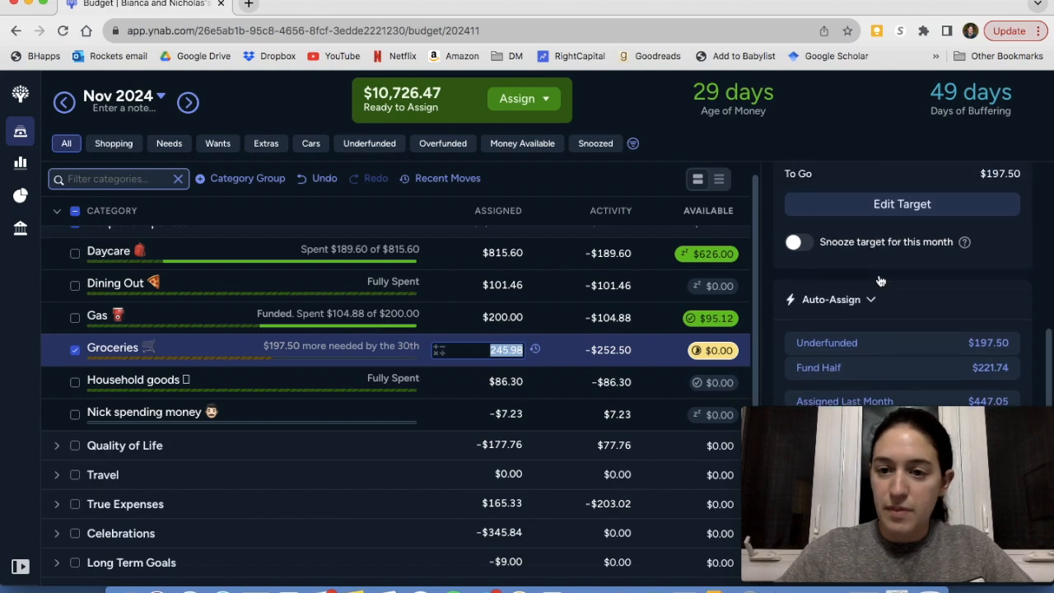
click(856, 342)
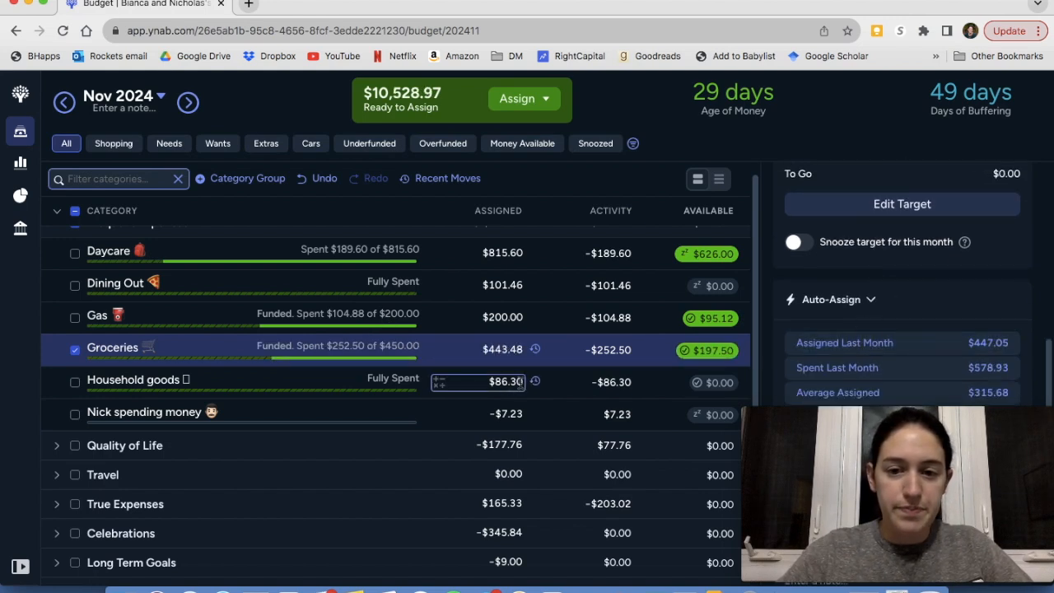
Add $57.23 to the amount assigned to the spending money category in Frequent Expenses, and deselect the category
click(520, 383)
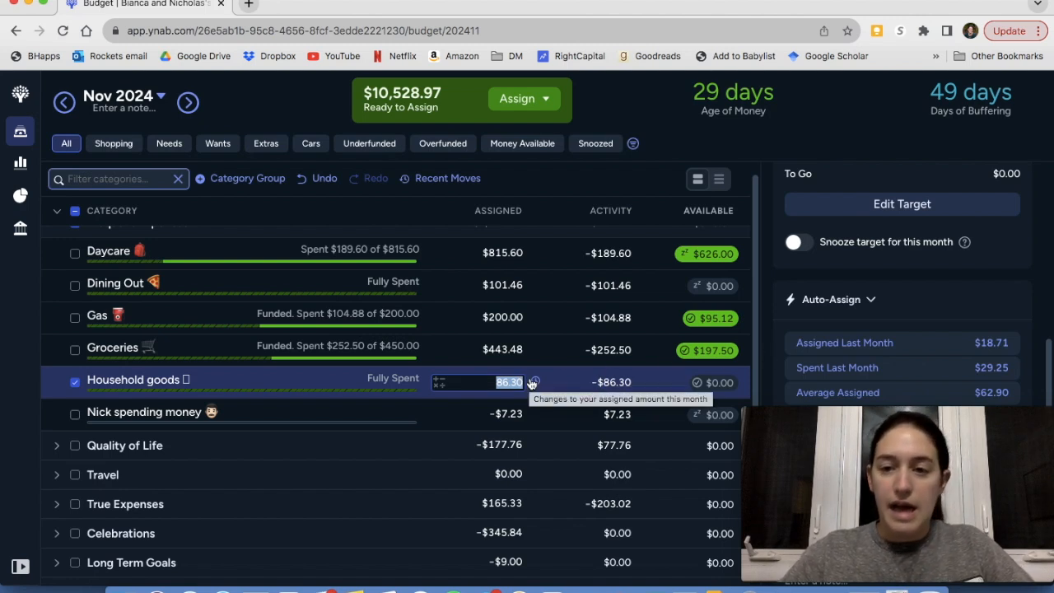
click(75, 415)
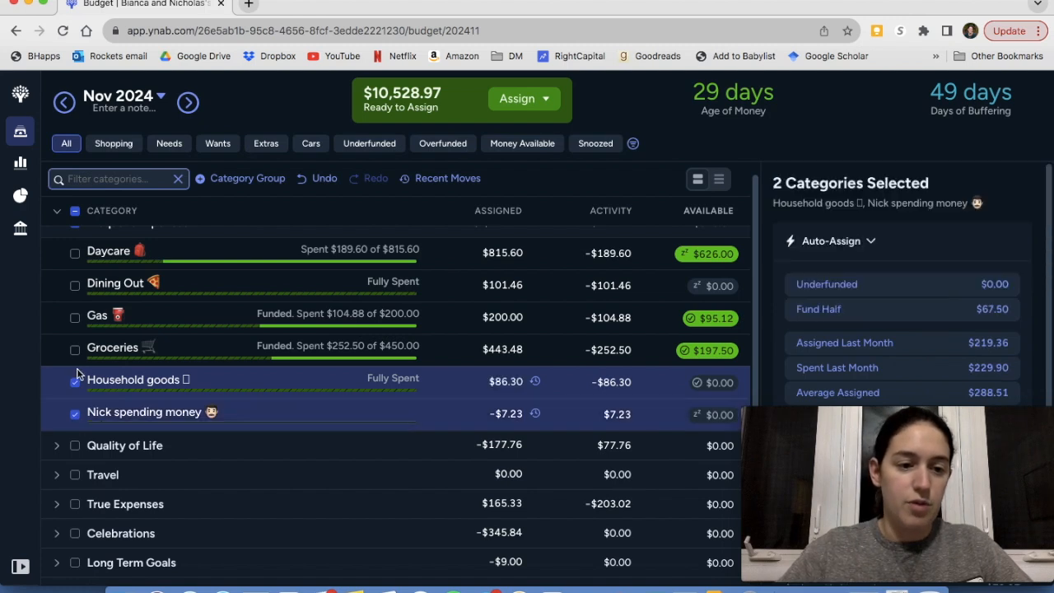
click(75, 383)
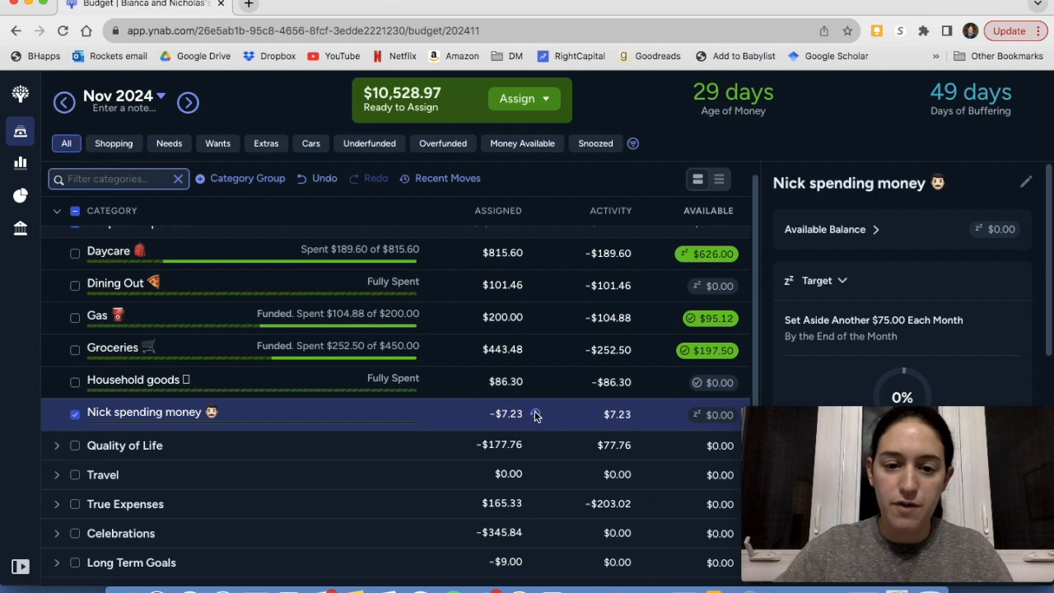
click(507, 414)
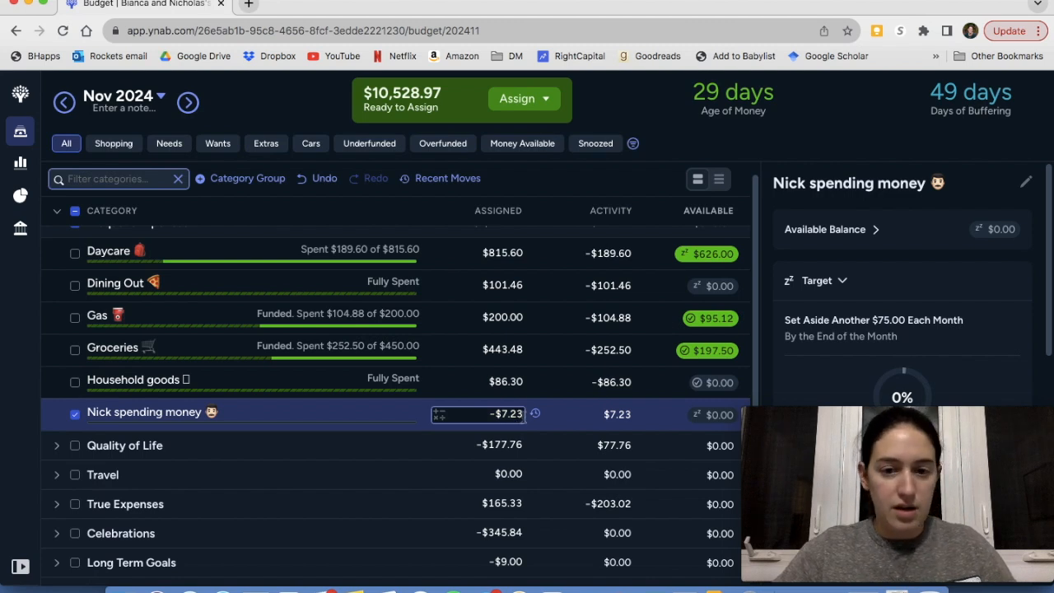
double_click(519, 415)
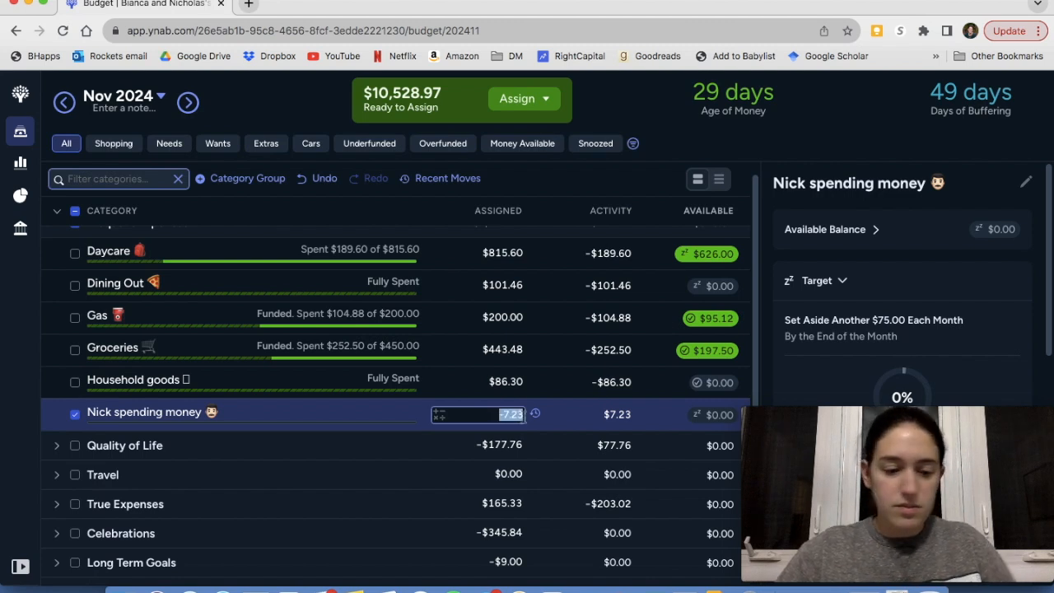
click(524, 415)
text(+57)
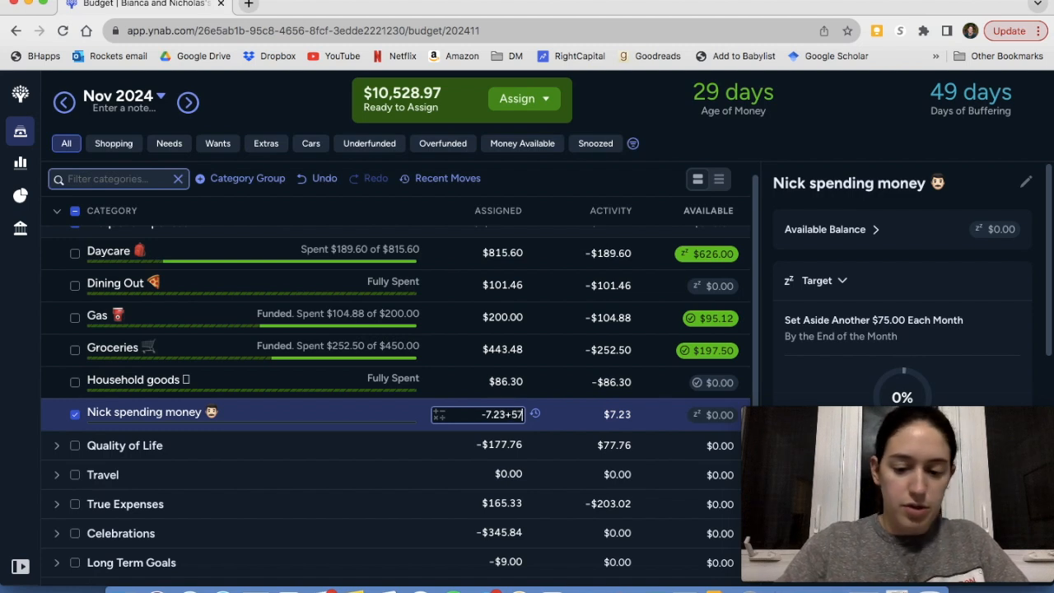
text(.23)
key(Return)
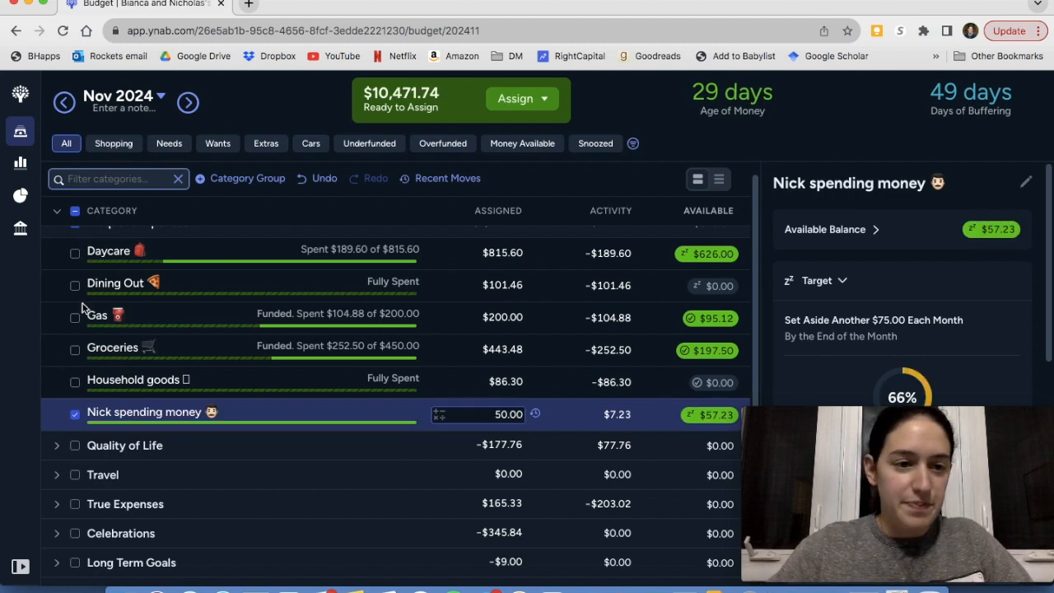
click(76, 415)
Collapse the Frequent Expenses group and expand the Credit Card Payments group
scroll(379, 332, up, 1)
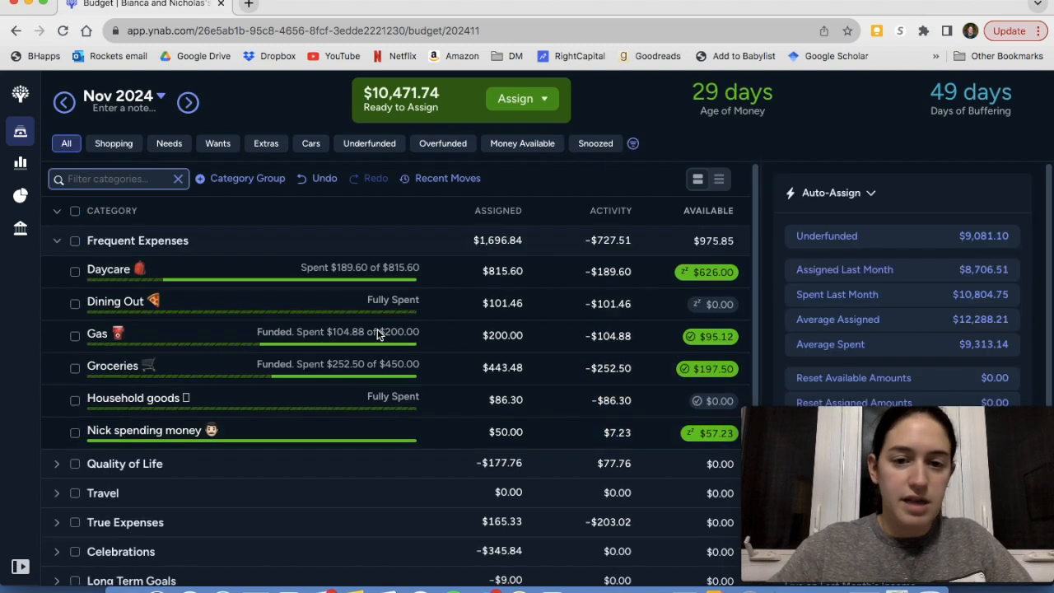
click(57, 243)
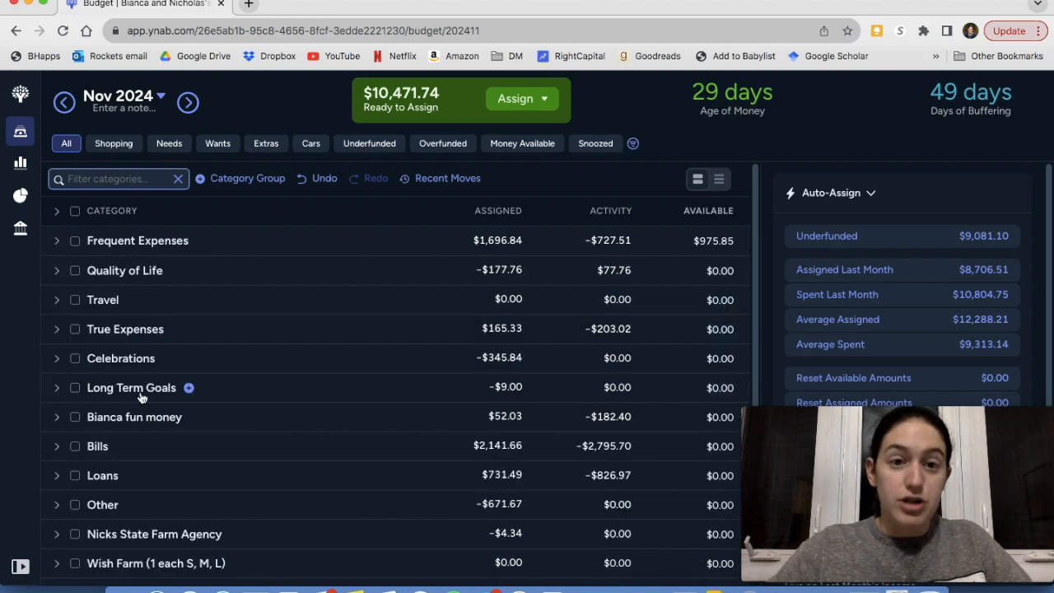
scroll(142, 400, down, 2)
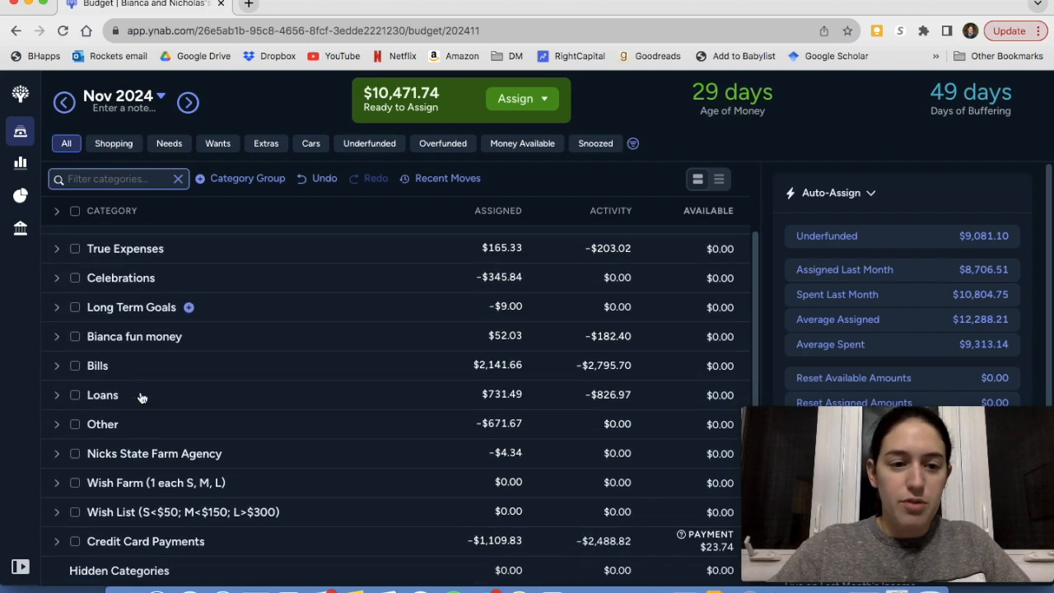
click(57, 541)
scroll(437, 426, down, 5)
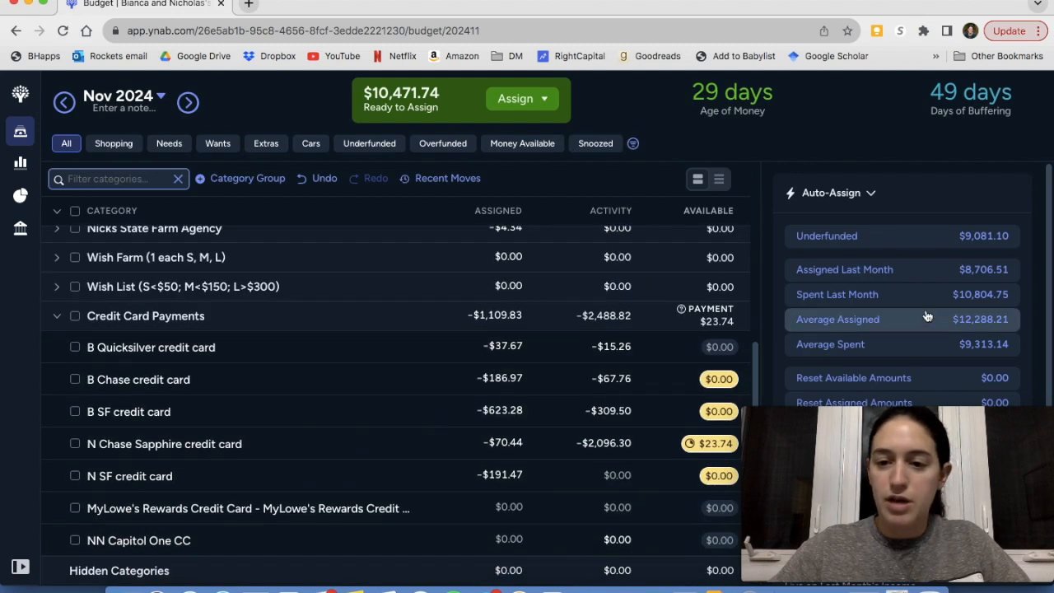
scroll(928, 316, down, 1)
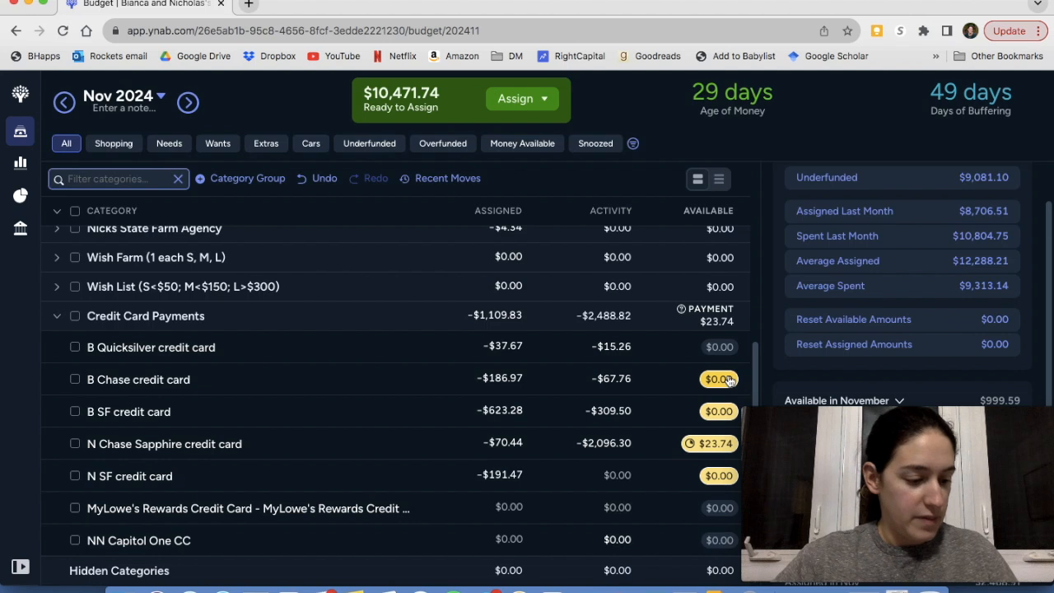
Add $1,999.83 to the B Chase credit card's assigned amount and auto-assign the underfunded $590.78 to the B SF credit card
click(511, 379)
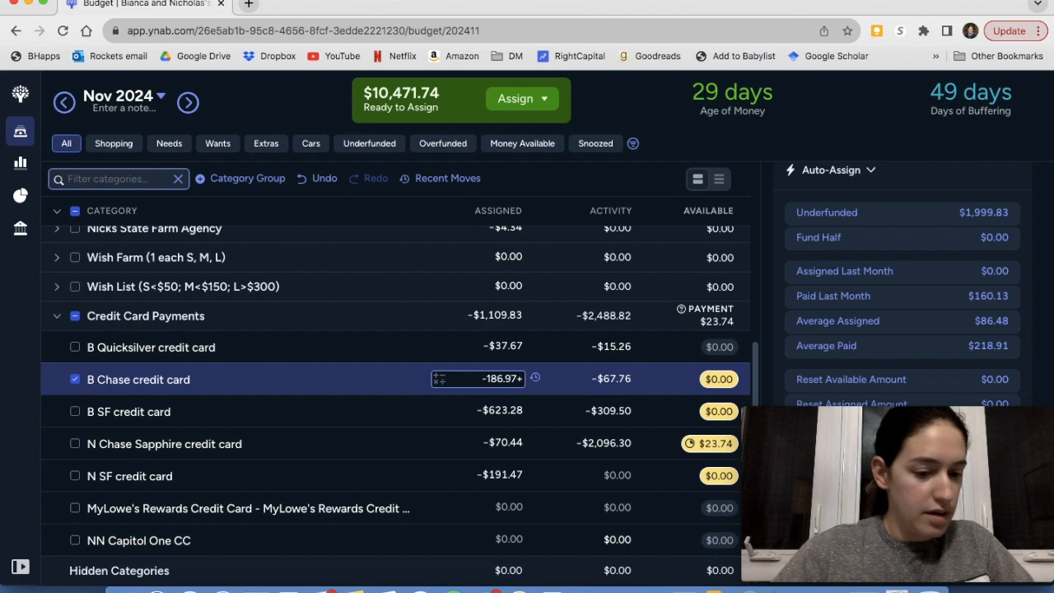
text(1999)
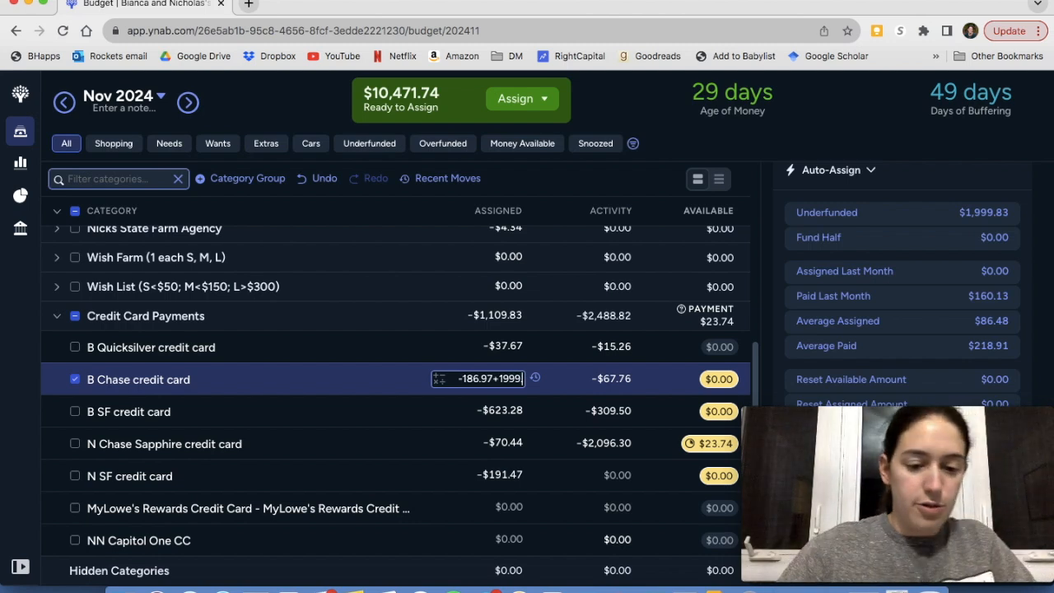
text(.83)
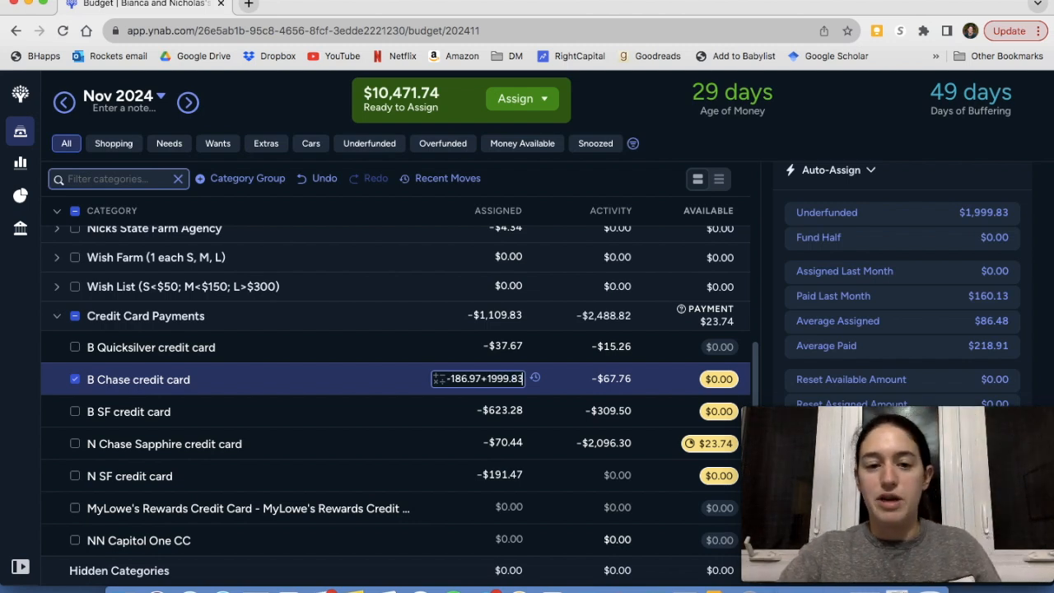
key(Return)
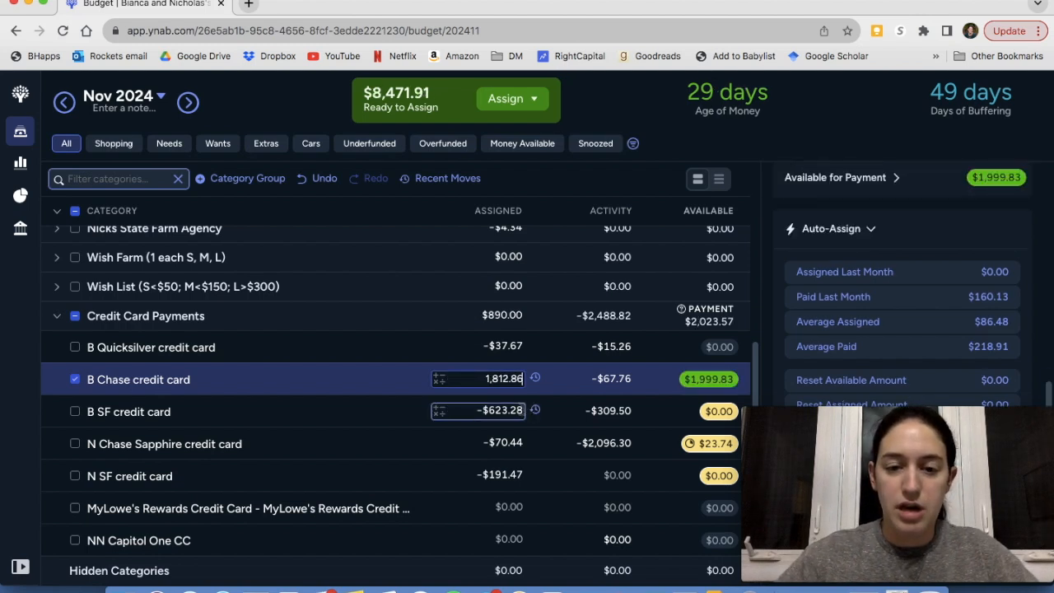
click(523, 410)
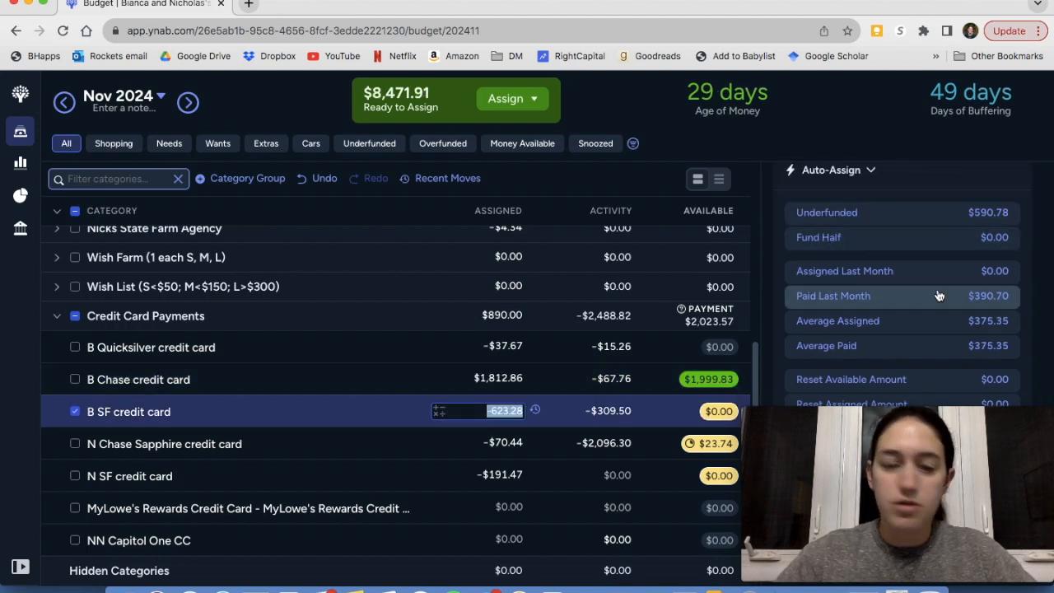
click(873, 220)
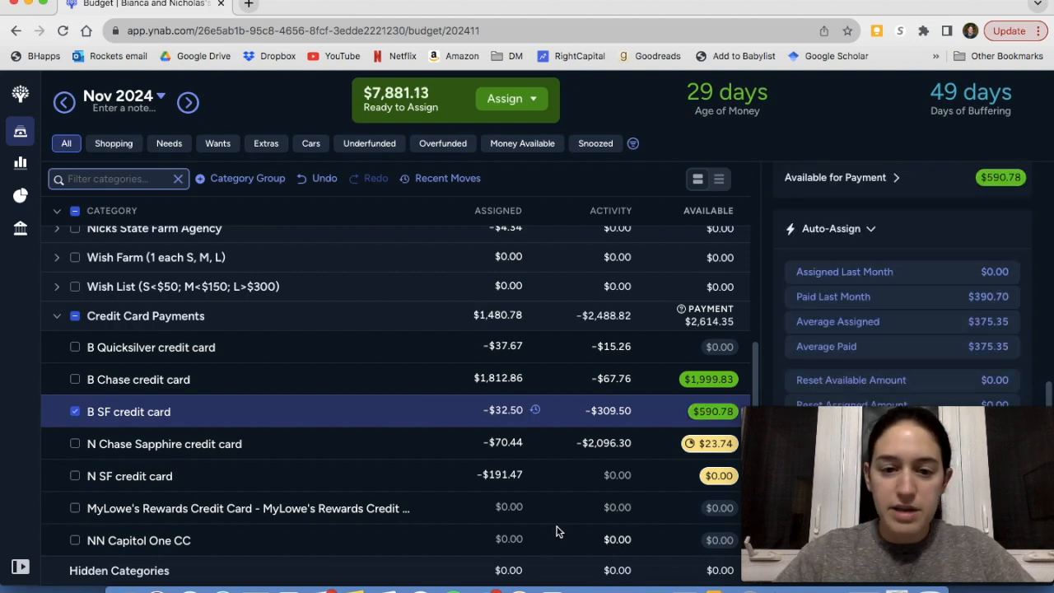
Select only the N Chase Sapphire credit card, check its payoff target, and auto-assign the underfunded amount of $1,269.45
click(75, 444)
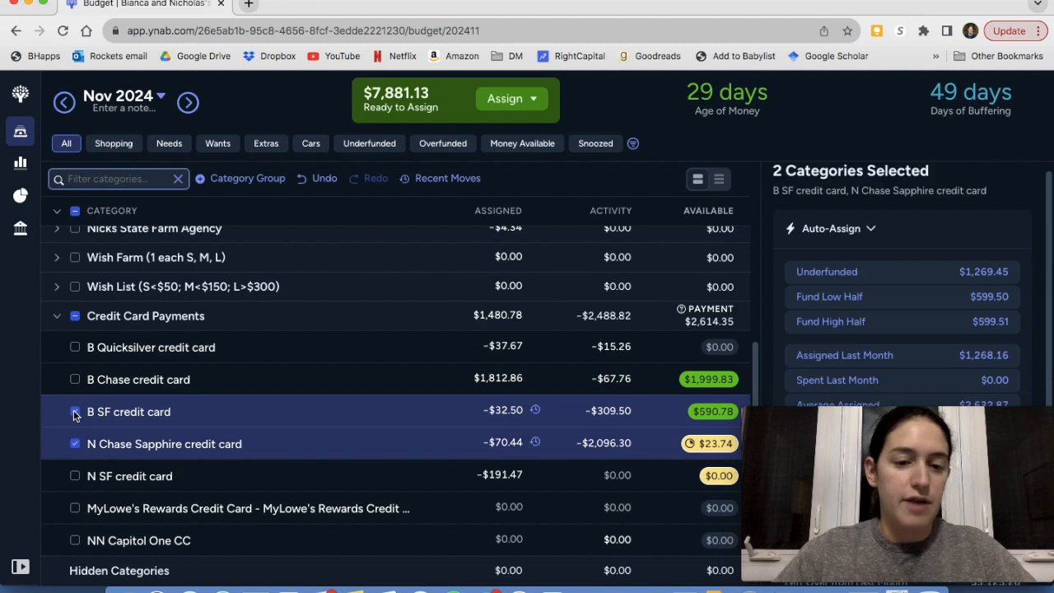
click(75, 412)
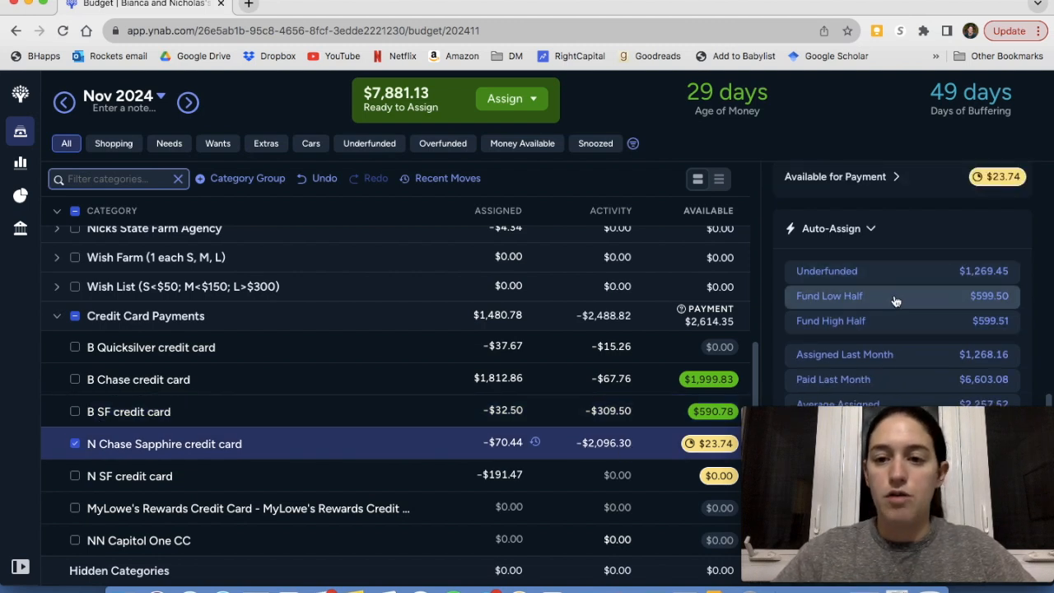
scroll(896, 302, up, 3)
scroll(896, 301, up, 5)
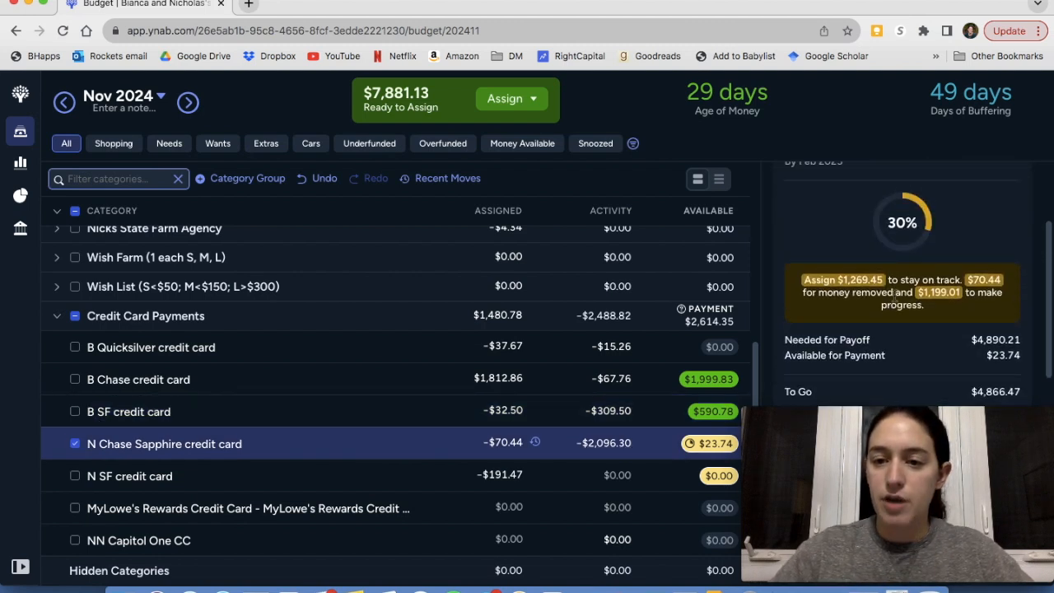
scroll(893, 294, down, 1)
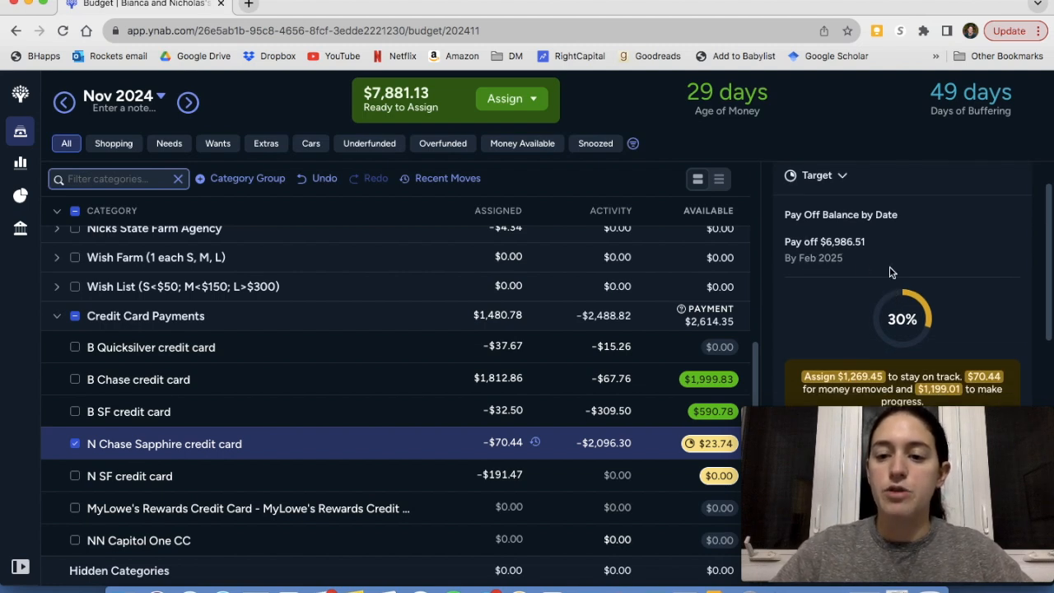
scroll(890, 272, down, 1)
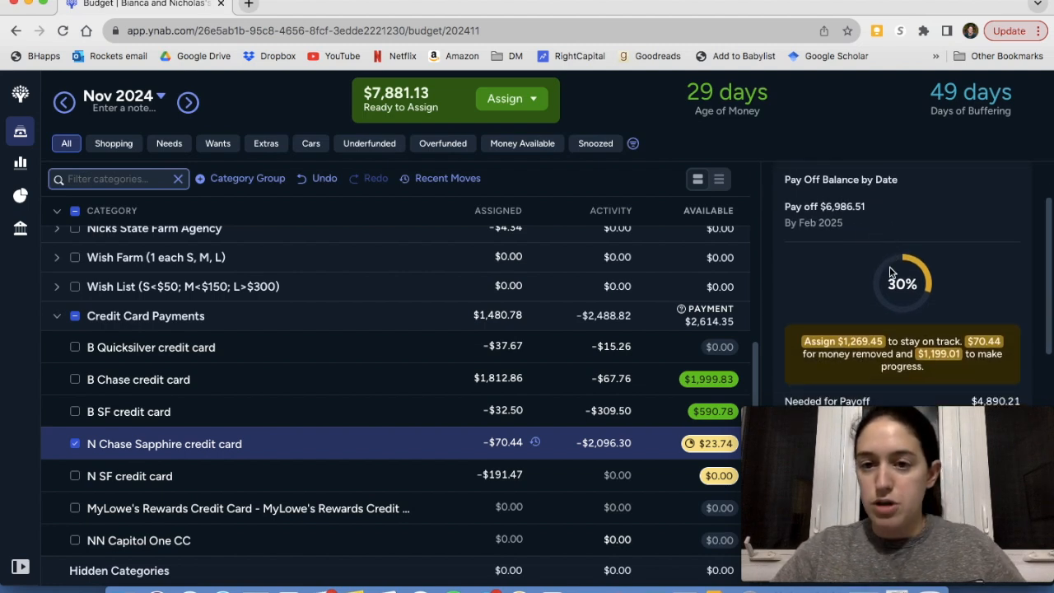
scroll(890, 271, down, 1)
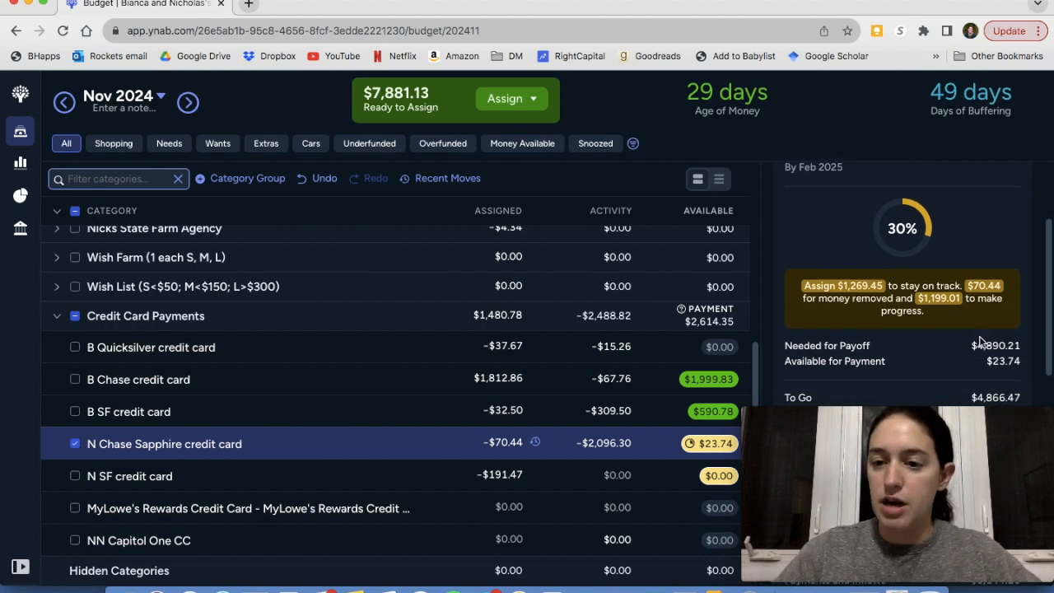
scroll(967, 362, down, 1)
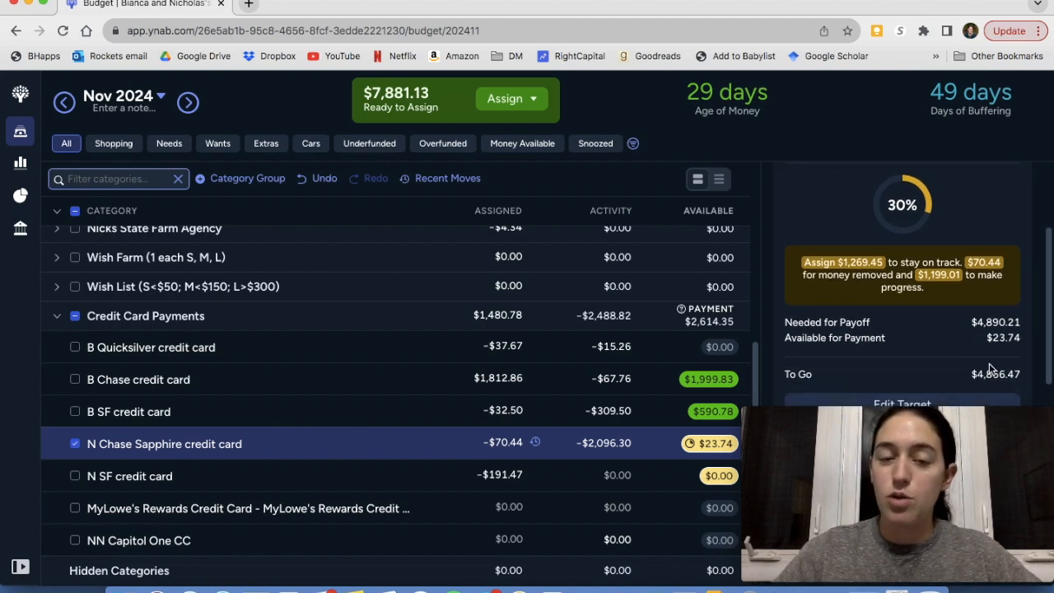
scroll(842, 317, down, 5)
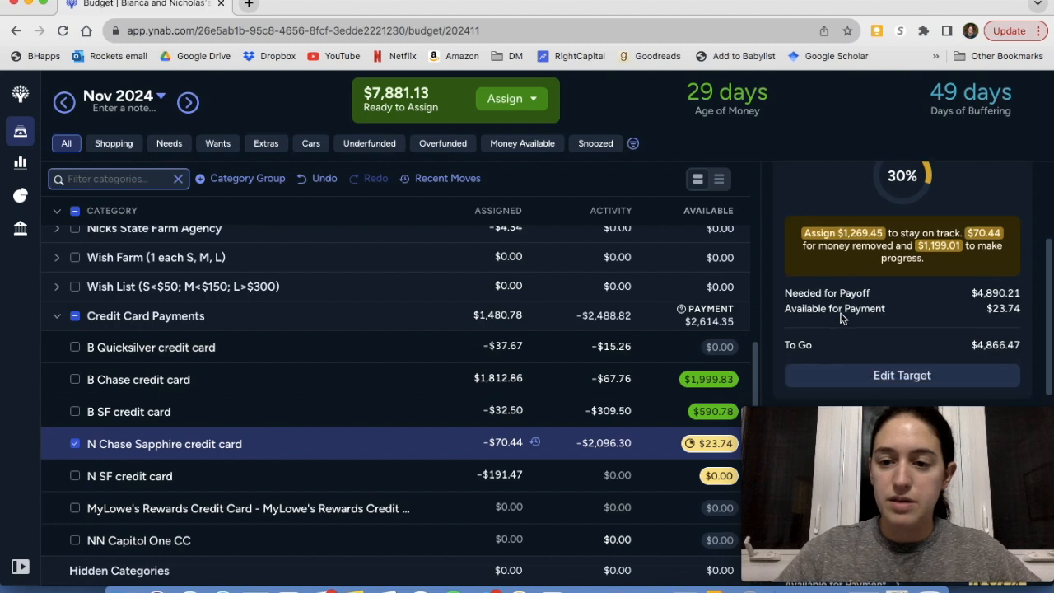
scroll(842, 317, down, 1)
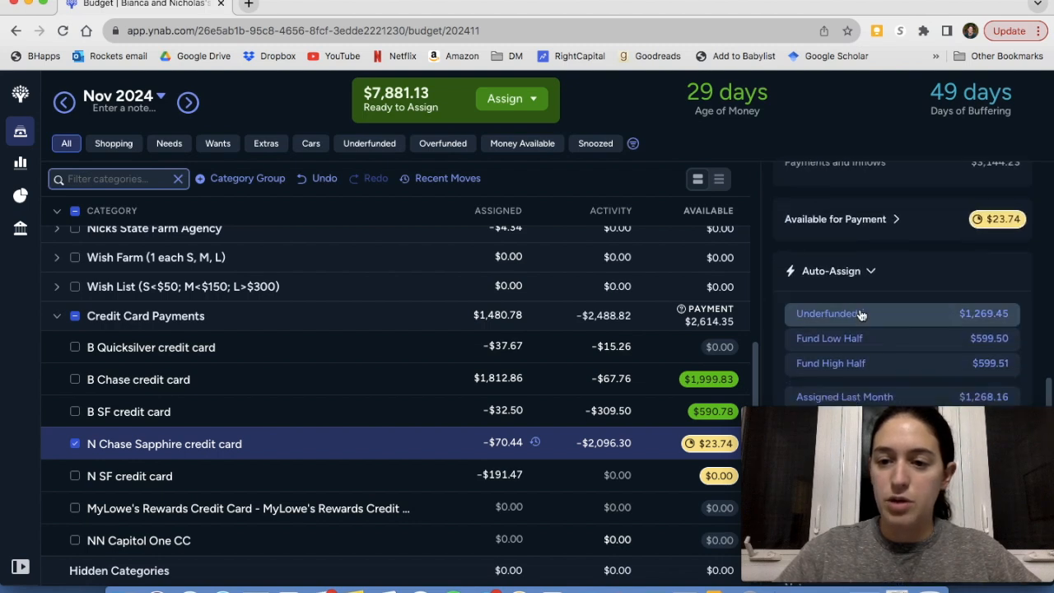
click(861, 313)
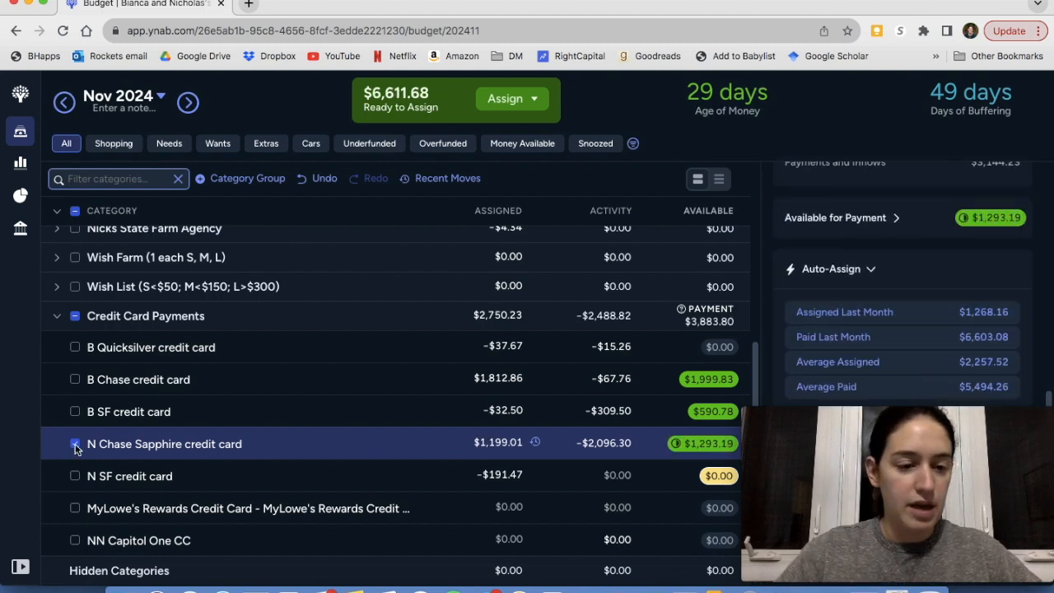
Auto-assign the underfunded $191.47 to the N SF credit card, and deselect the credit card categories
click(75, 476)
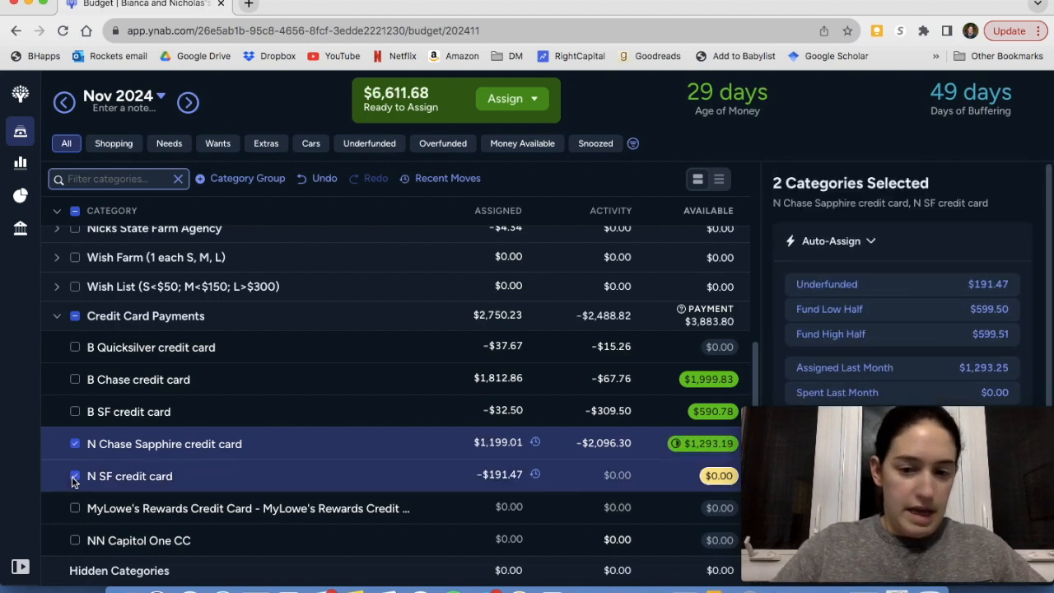
click(822, 286)
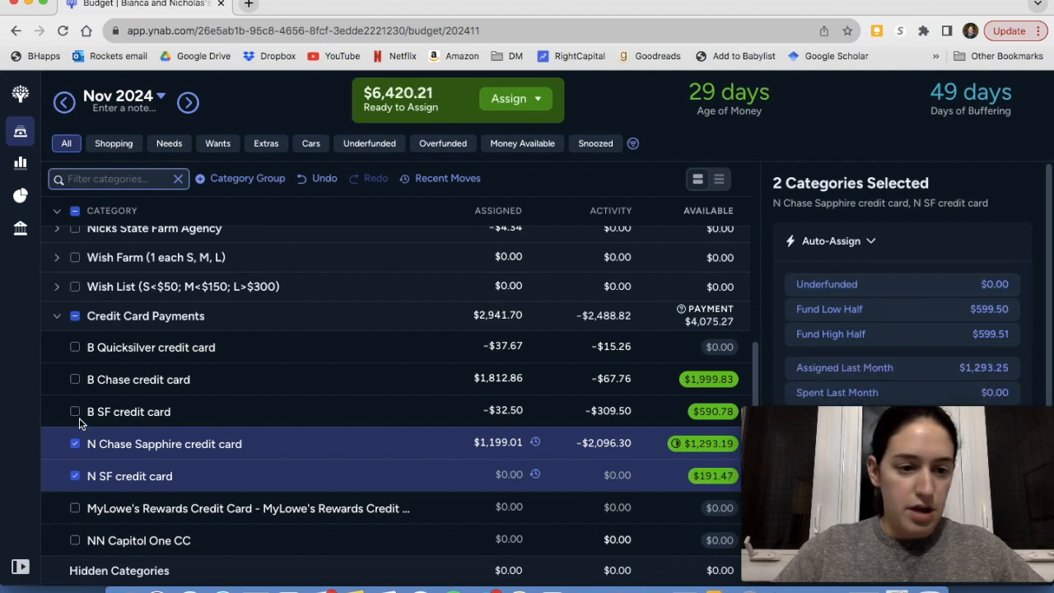
click(76, 477)
click(75, 476)
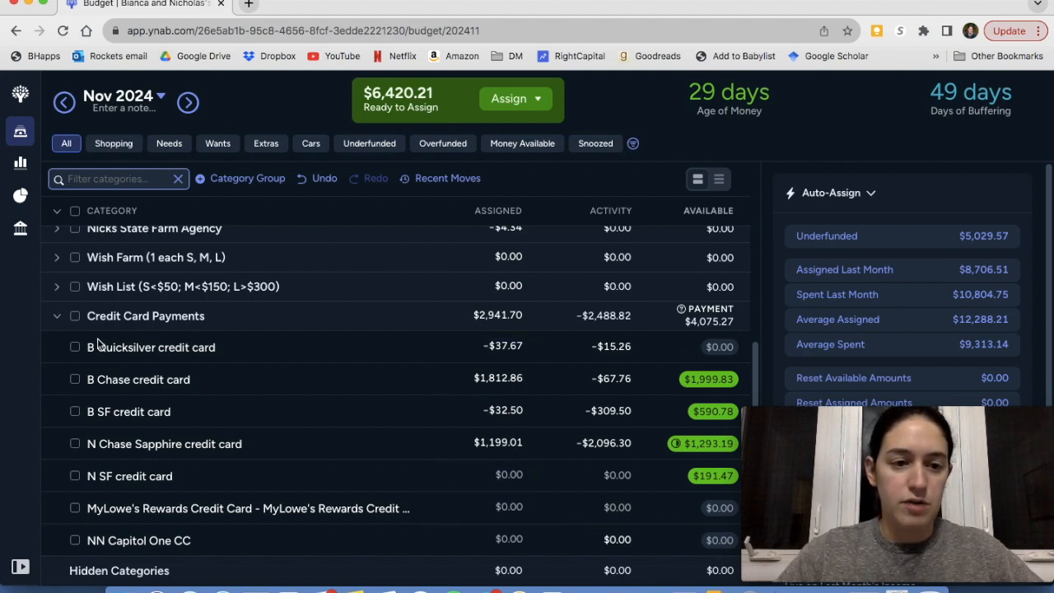
Collapse the Credit Card Payments group and expand the Quality of Life group
click(57, 318)
scroll(231, 366, up, 2)
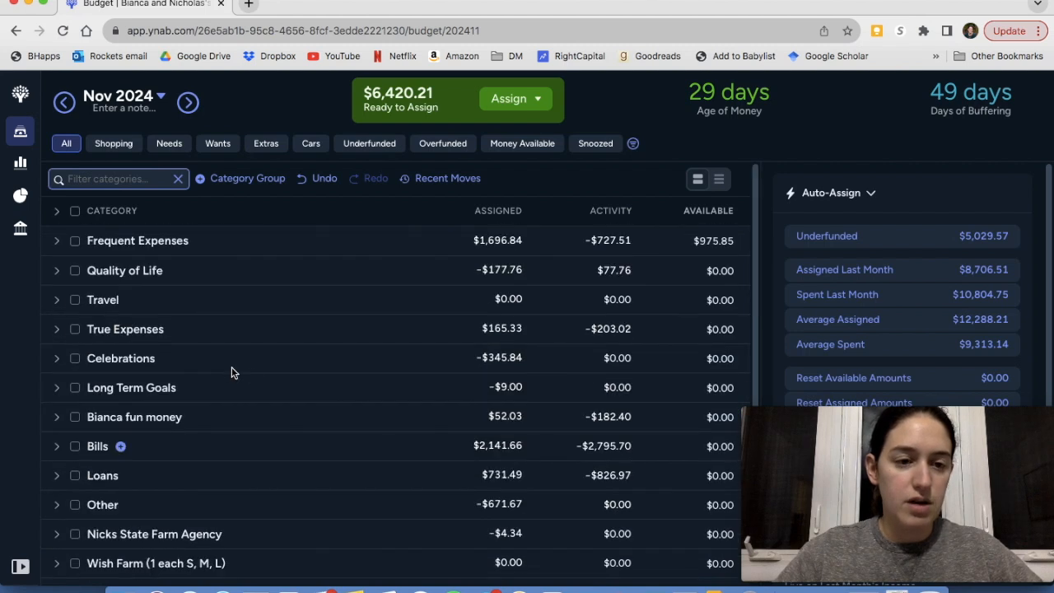
click(57, 270)
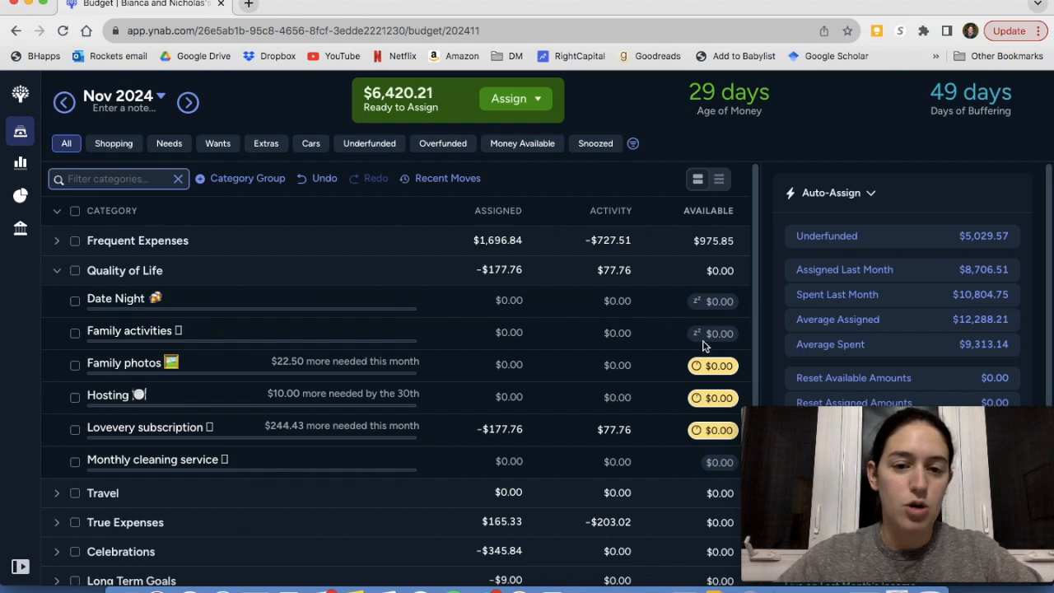
Auto-assign the underfunded $276.93 to Family photos, Hosting and Lovevery subscription together, and deselect all three categories
click(75, 366)
click(74, 398)
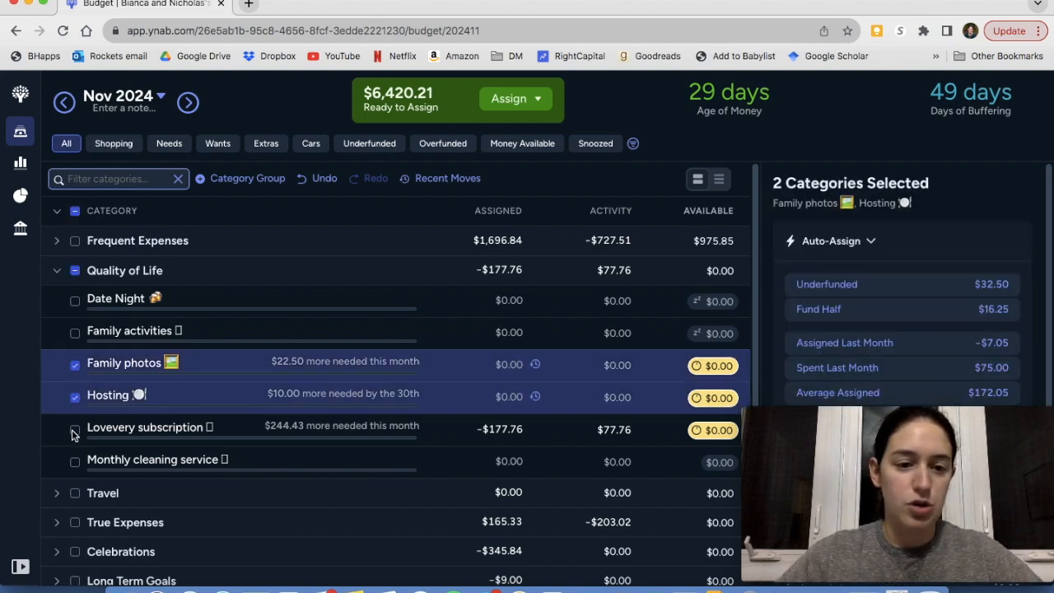
click(75, 430)
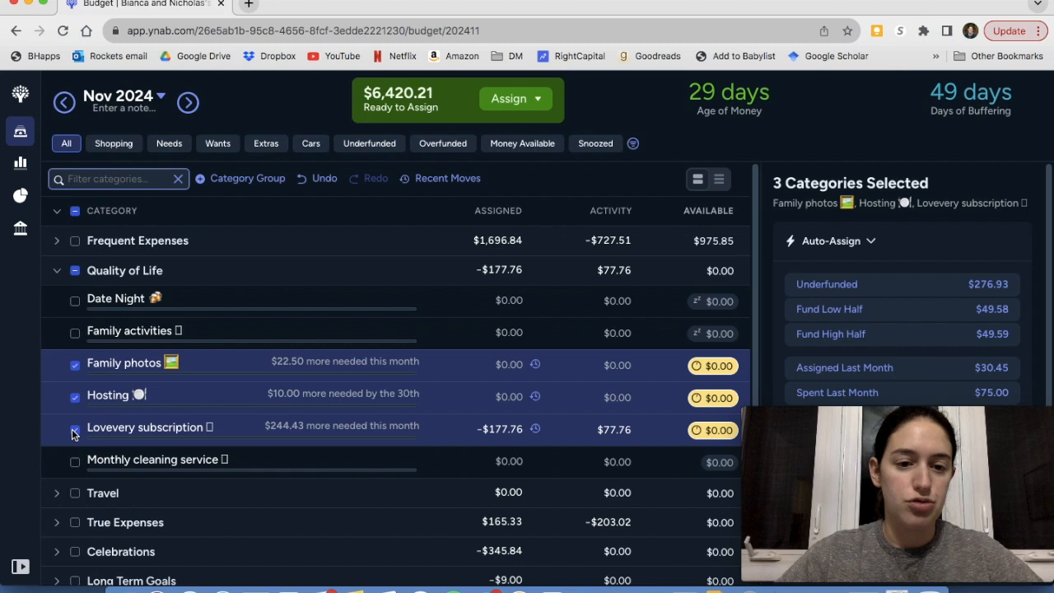
click(886, 285)
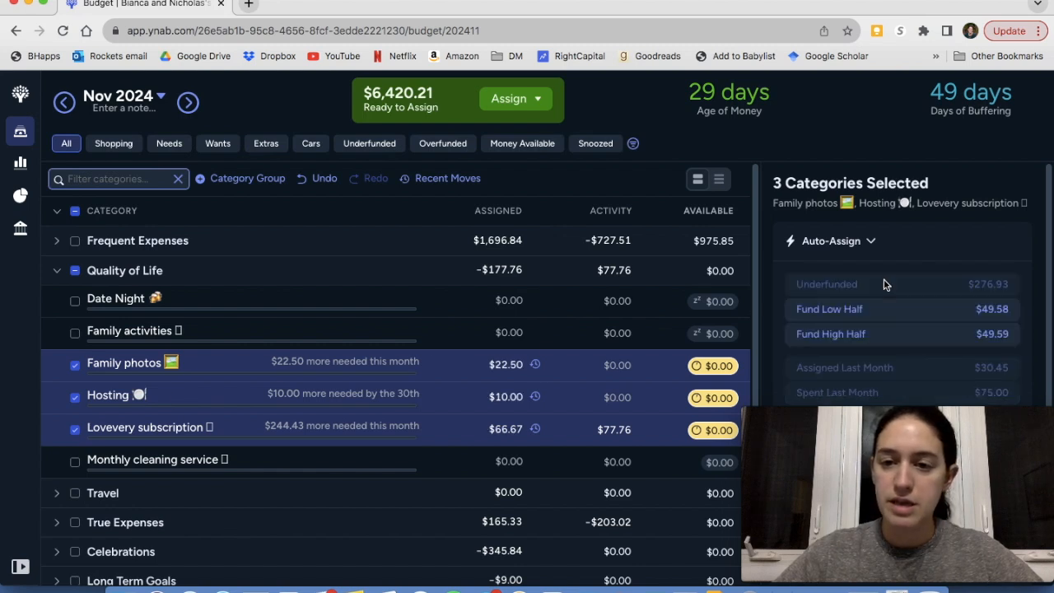
click(75, 364)
click(75, 398)
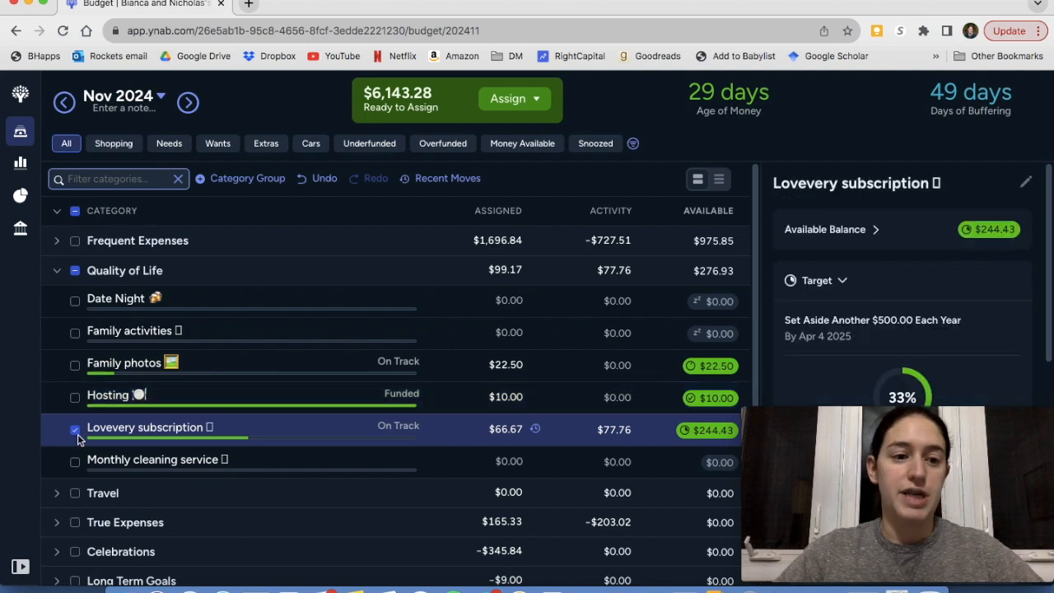
click(75, 430)
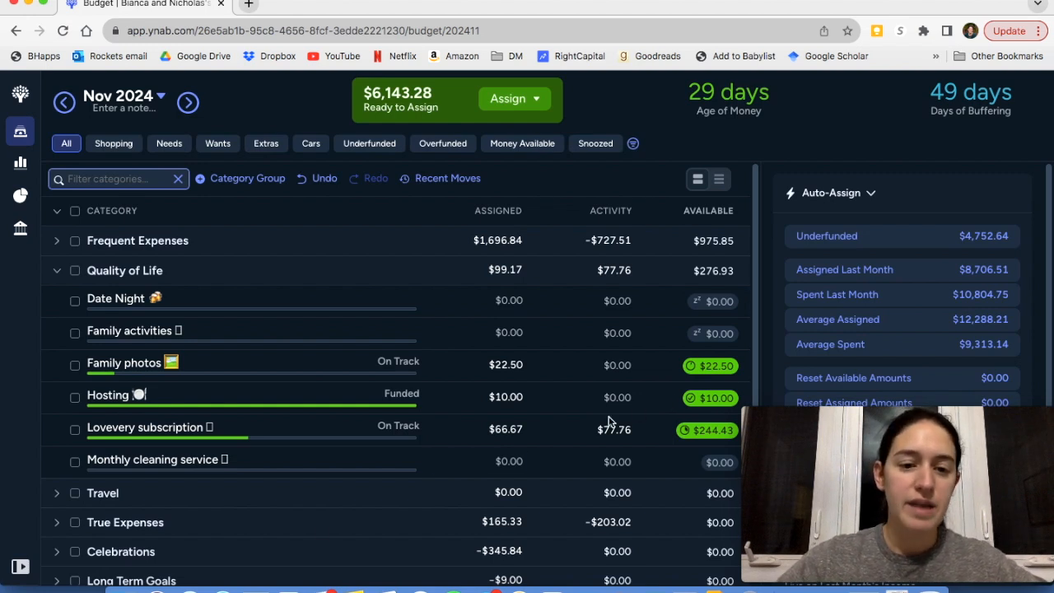
Examine the target details of the Lovevery subscription and Monthly cleaning service categories, deselecting each after review
click(204, 435)
scroll(861, 375, down, 1)
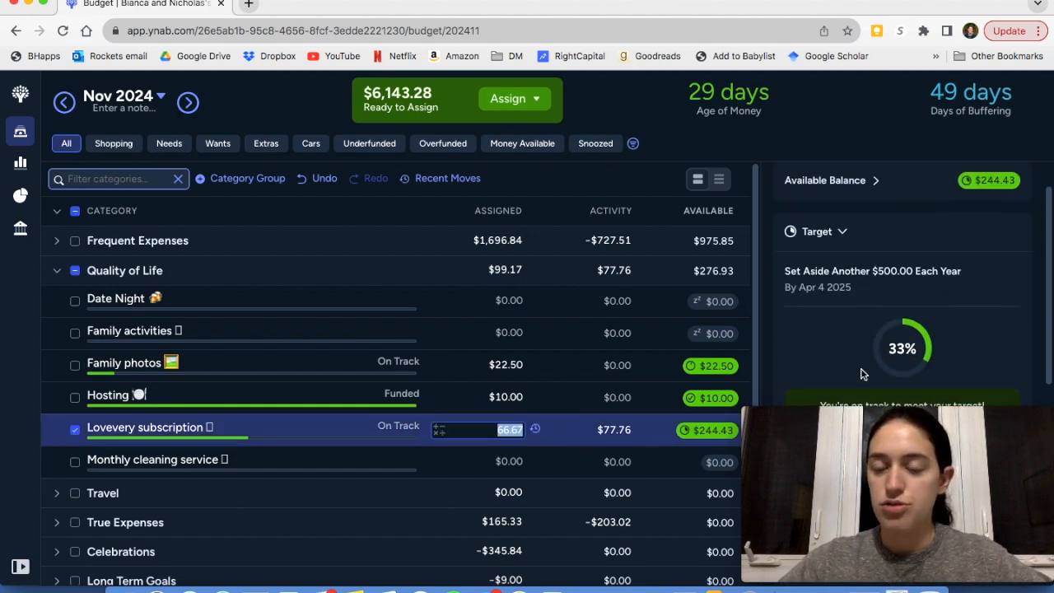
scroll(861, 375, down, 1)
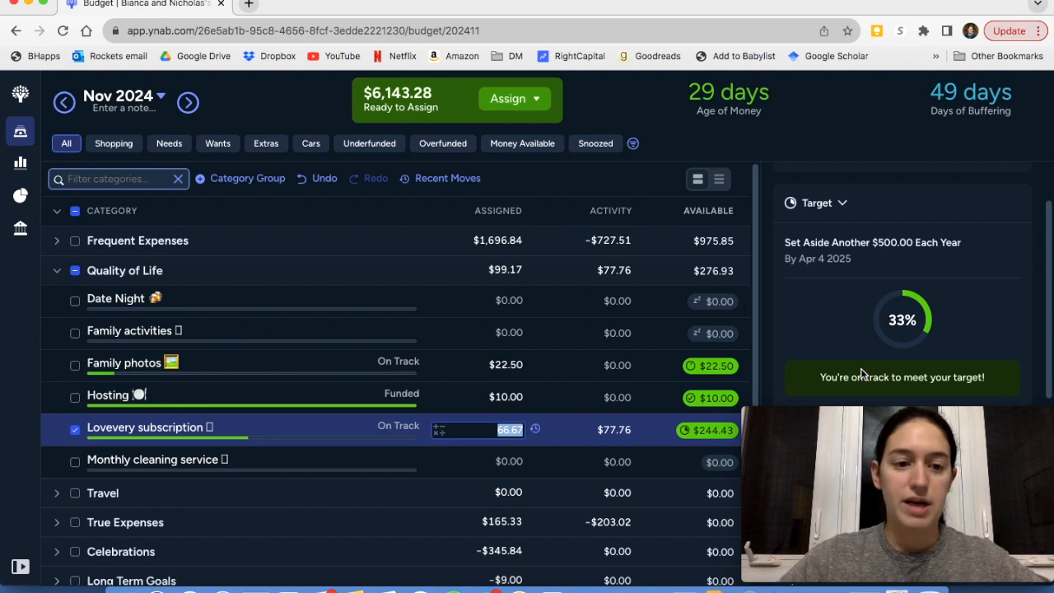
click(75, 430)
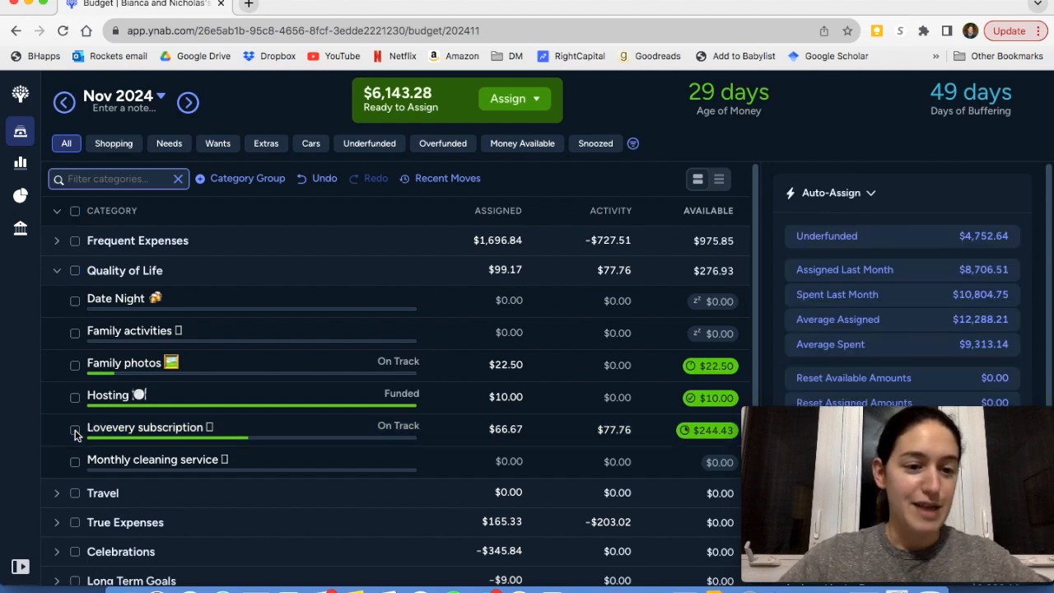
click(143, 465)
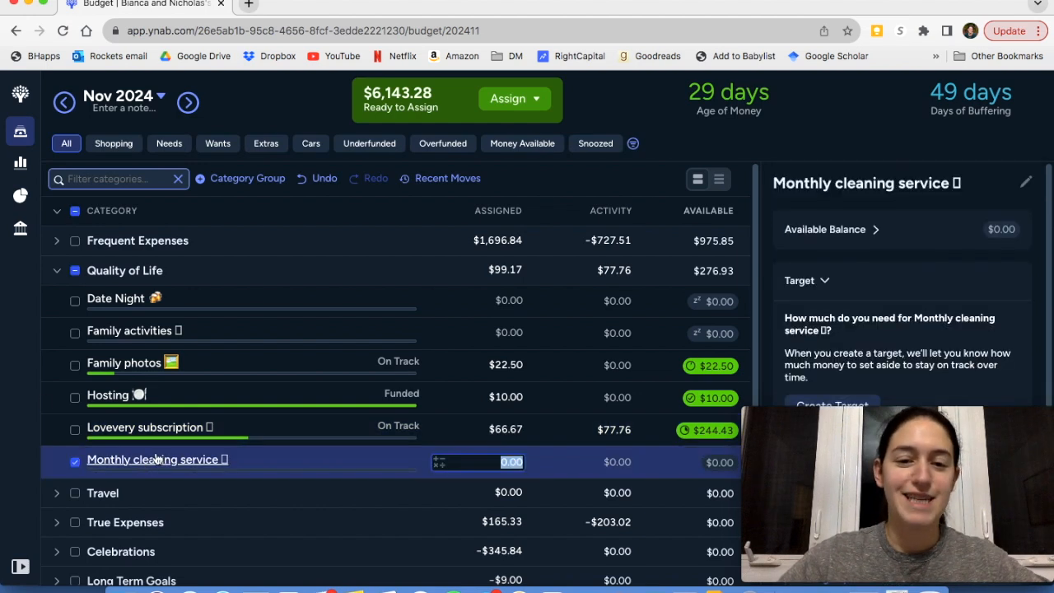
scroll(939, 338, down, 1)
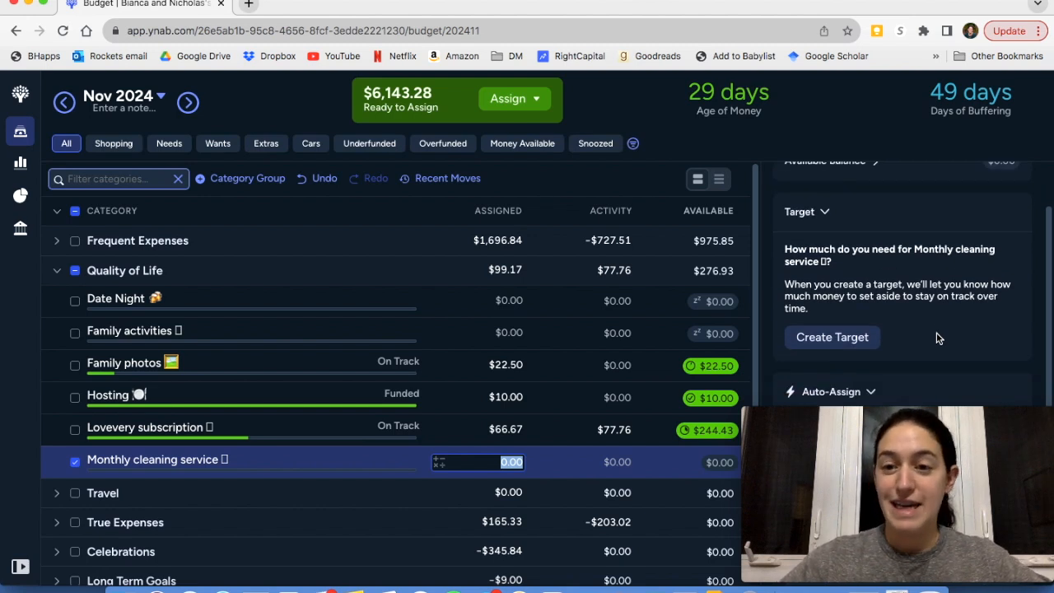
scroll(939, 338, down, 1)
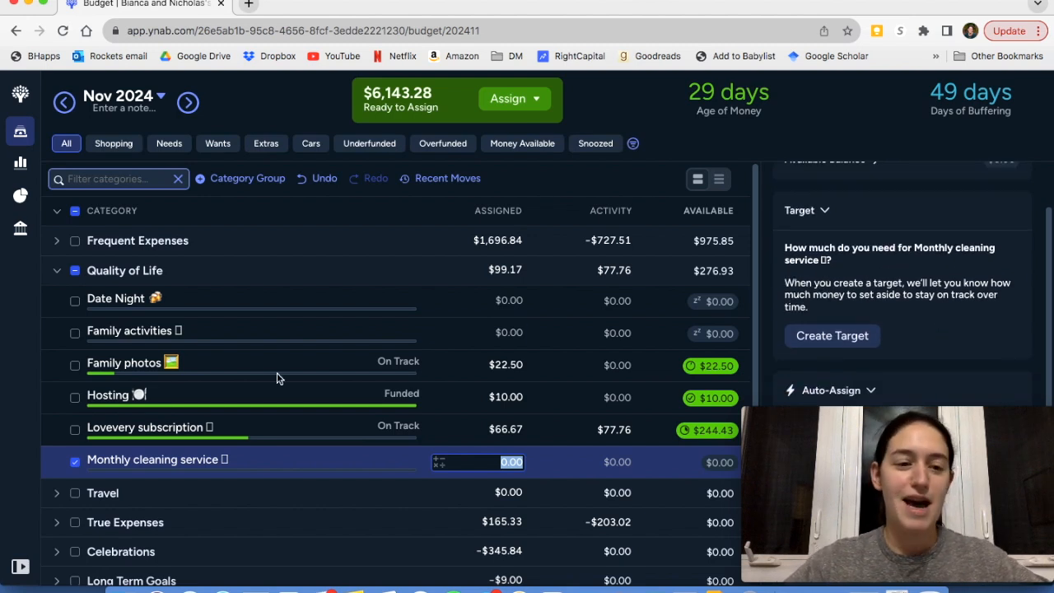
click(74, 462)
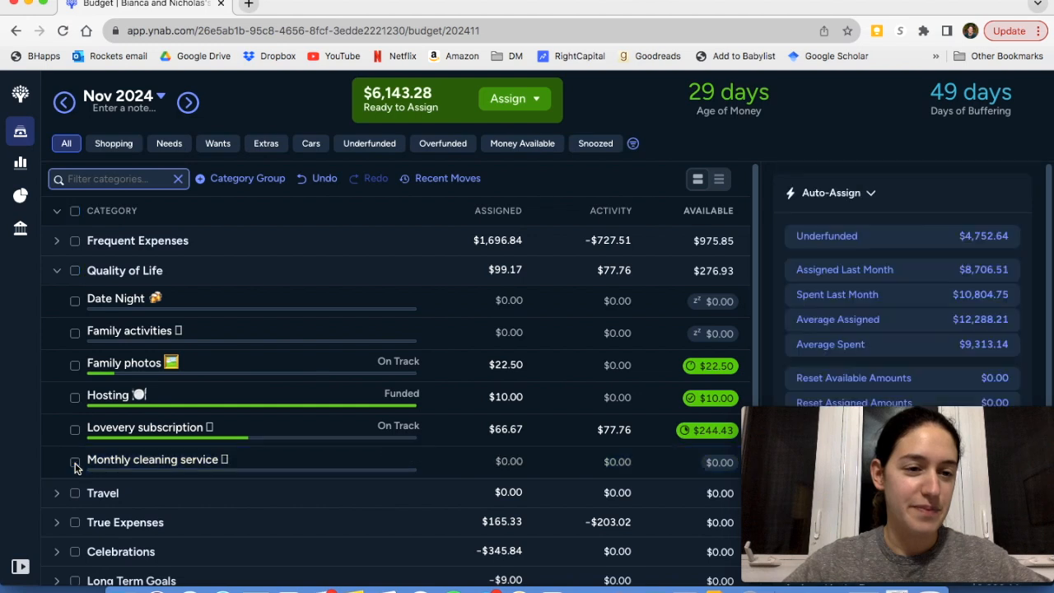
Collapse the Quality of Life group and expand the Travel group
click(54, 274)
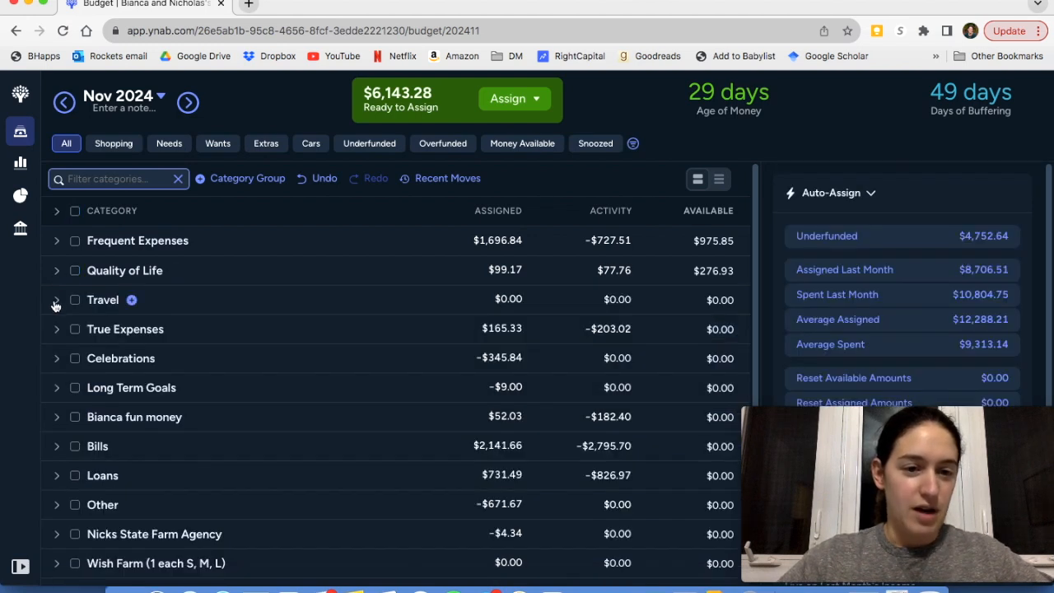
click(55, 304)
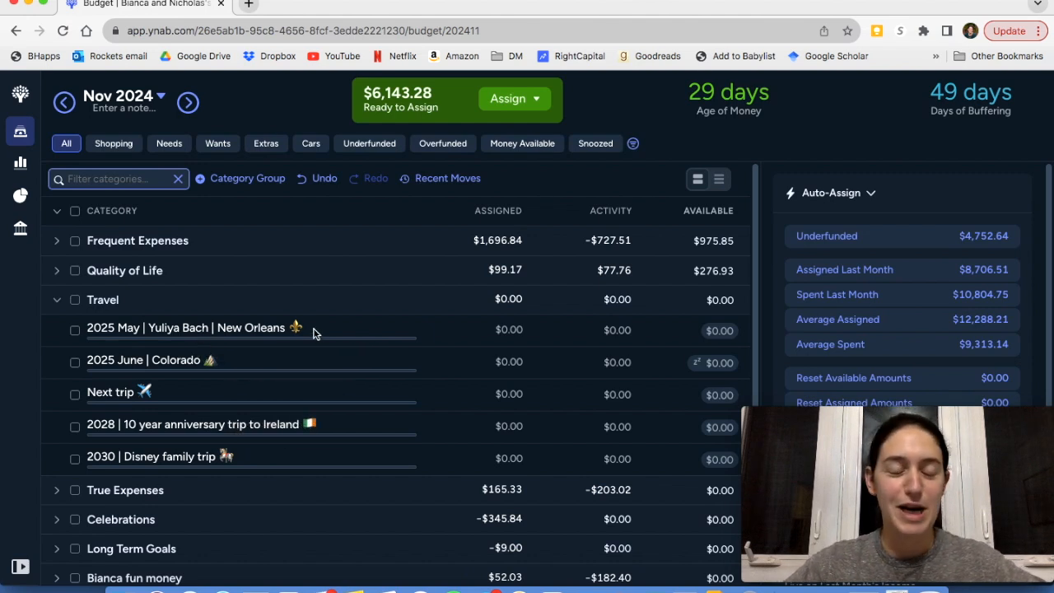
Examine the target details of the 2025 June Colorado trip and the Next trip category, leaving both deselected
click(244, 367)
scroll(809, 365, down, 2)
scroll(809, 370, down, 1)
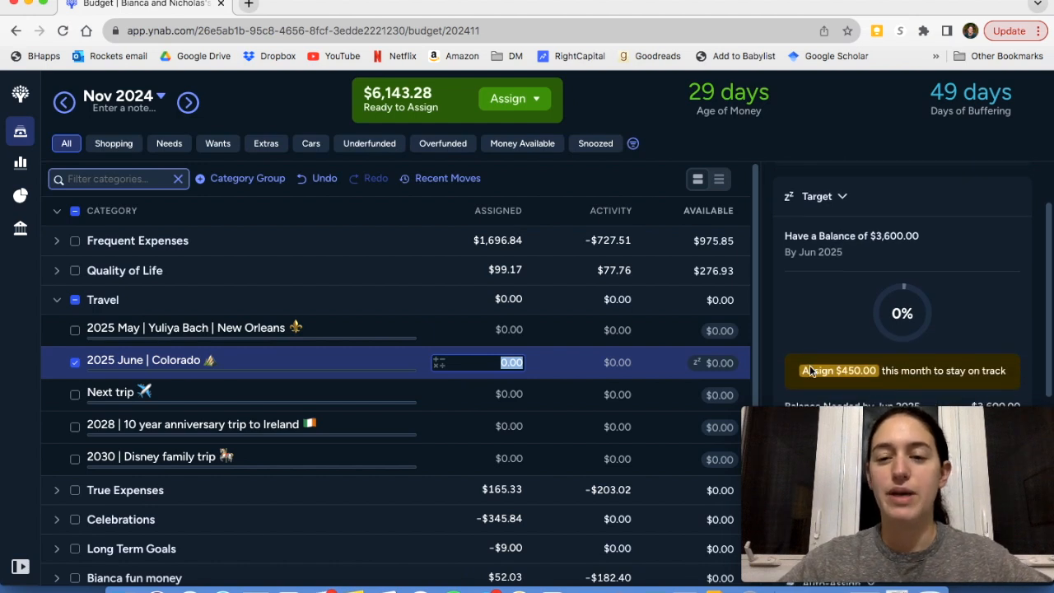
scroll(810, 368, down, 2)
scroll(809, 368, up, 1)
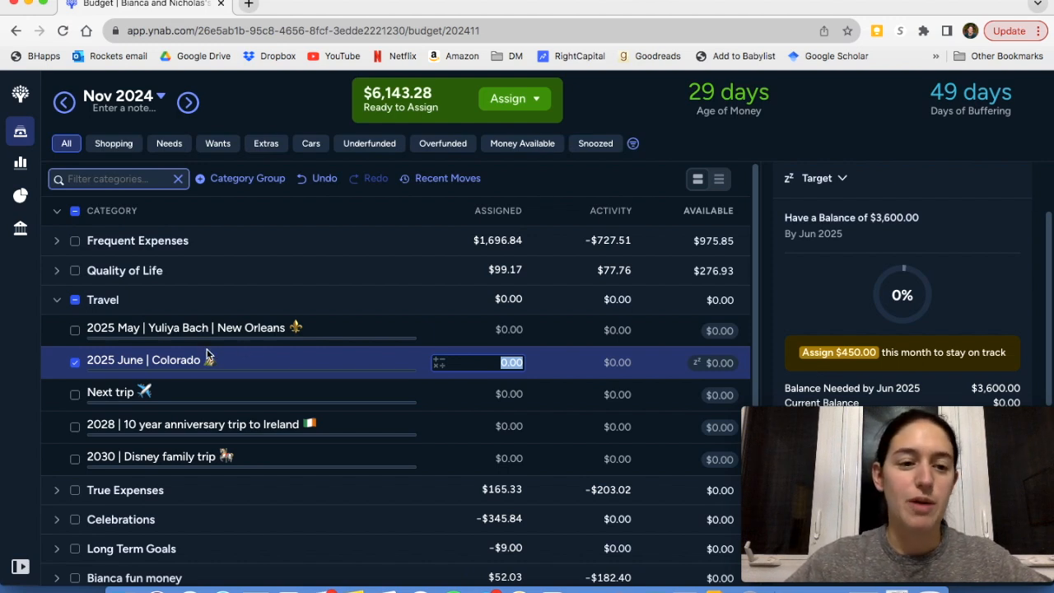
click(75, 363)
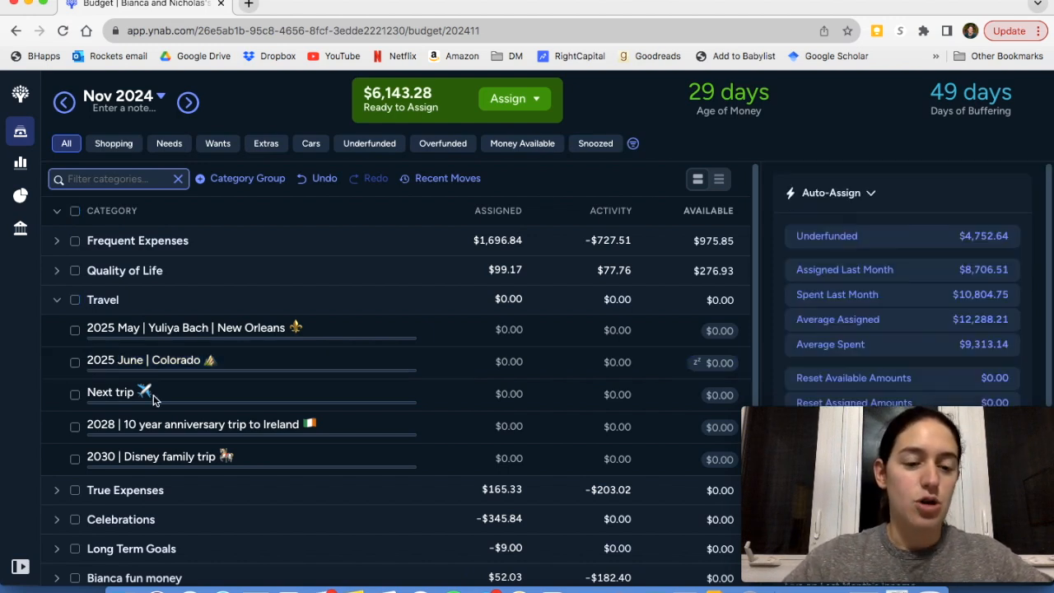
click(75, 395)
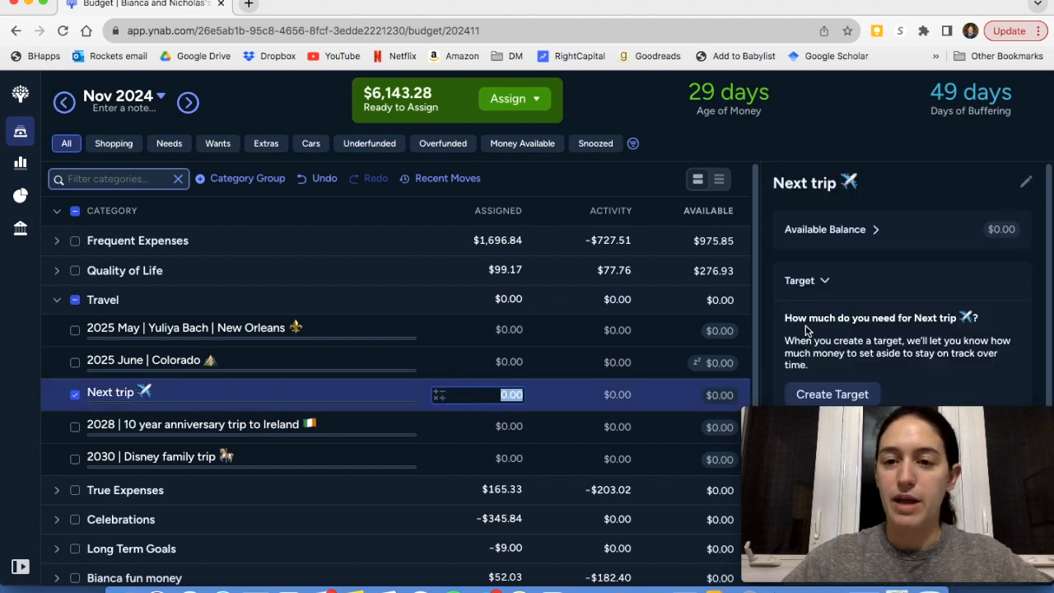
scroll(806, 331, down, 1)
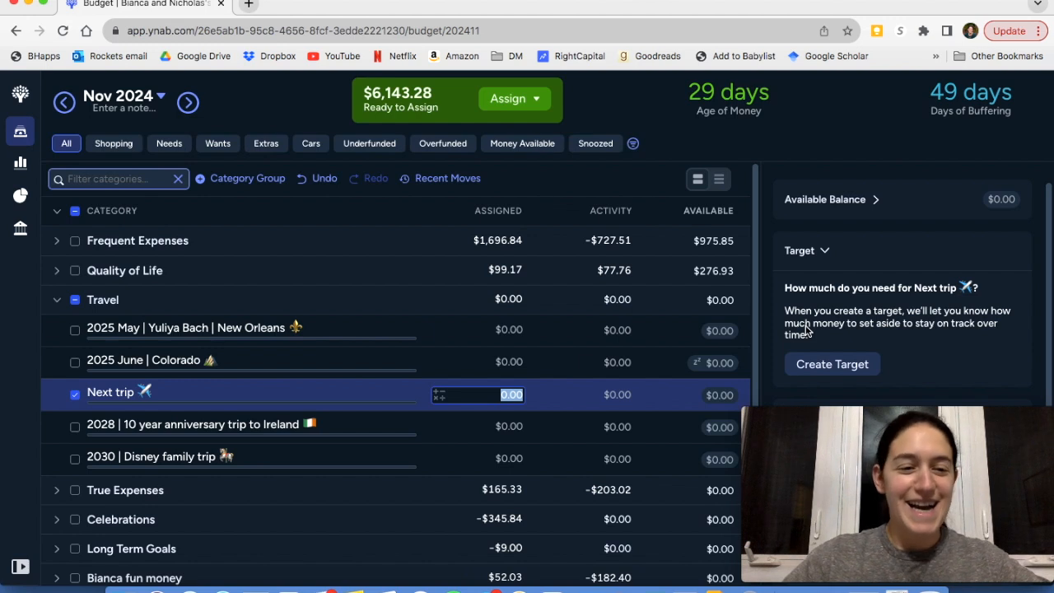
click(75, 397)
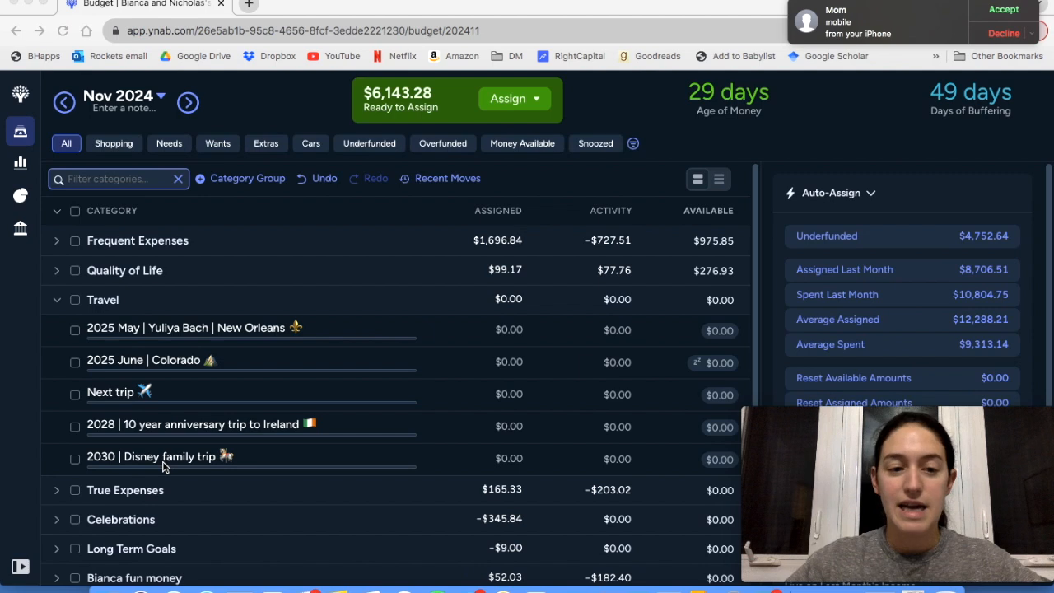
Collapse the Travel group and expand the True Expenses group
click(56, 302)
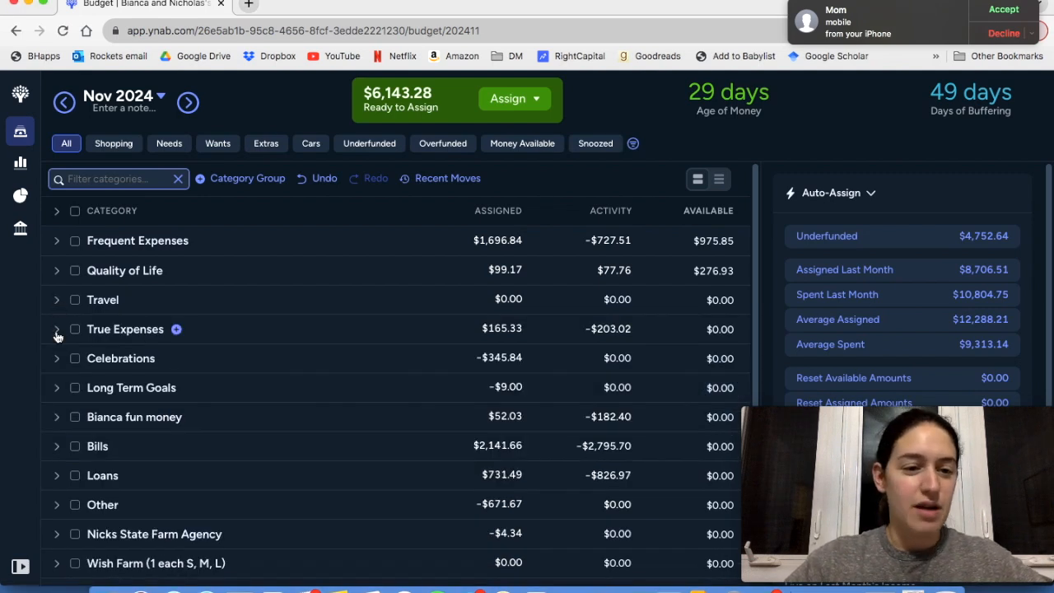
click(57, 331)
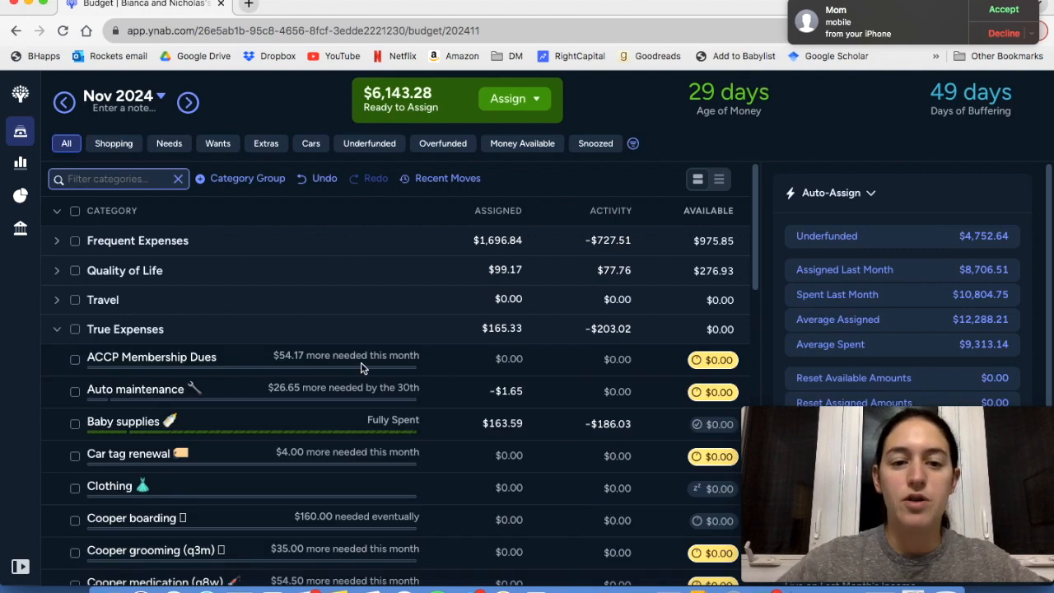
scroll(361, 368, down, 2)
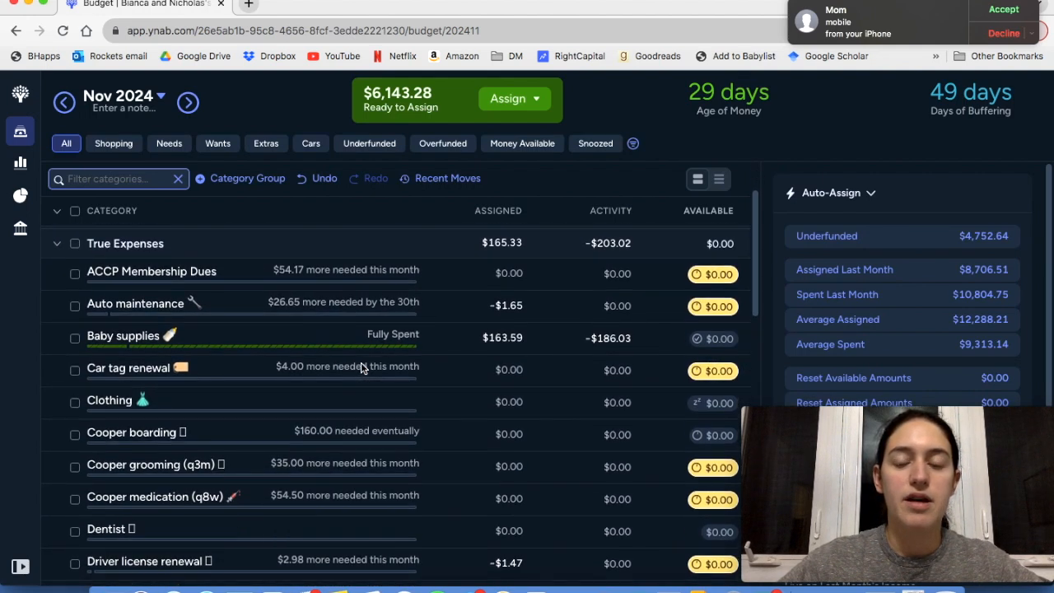
scroll(361, 369, down, 1)
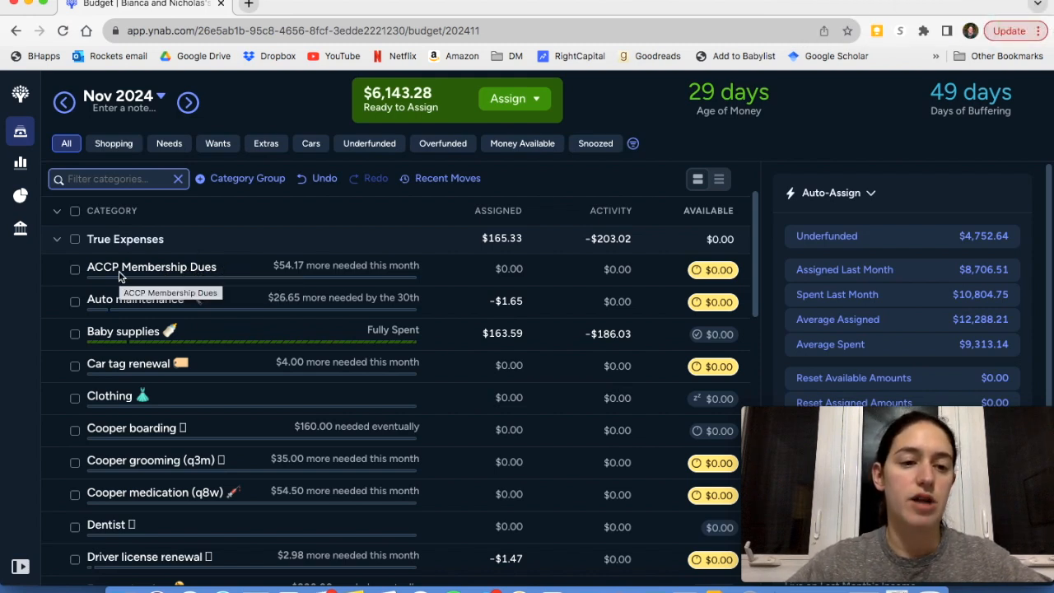
Examine the target of ACCP Membership Dues, including its editable yearly amount and due date, and close it without changes
click(165, 272)
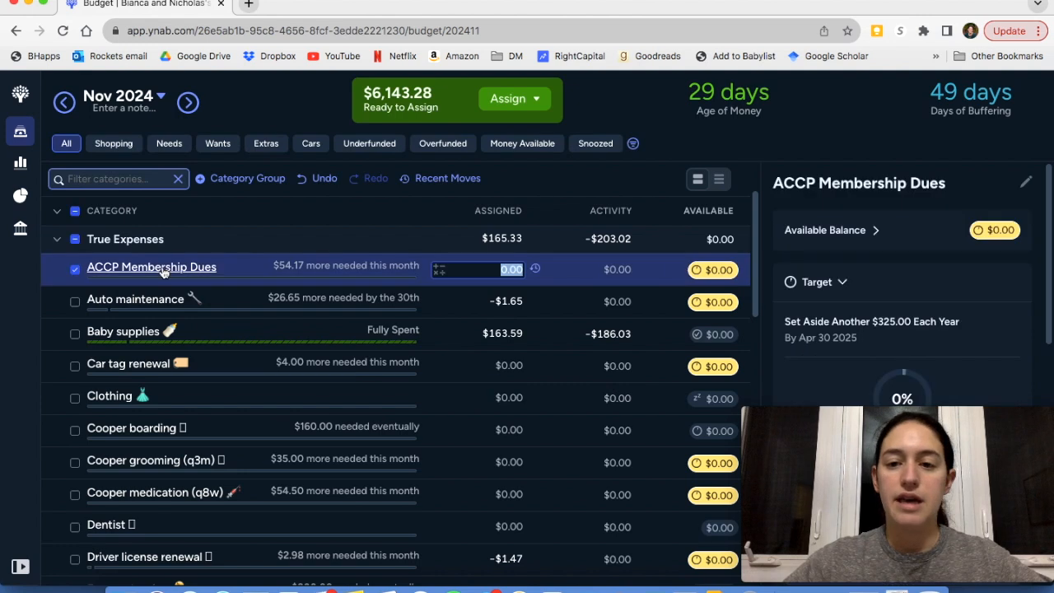
scroll(857, 259, down, 2)
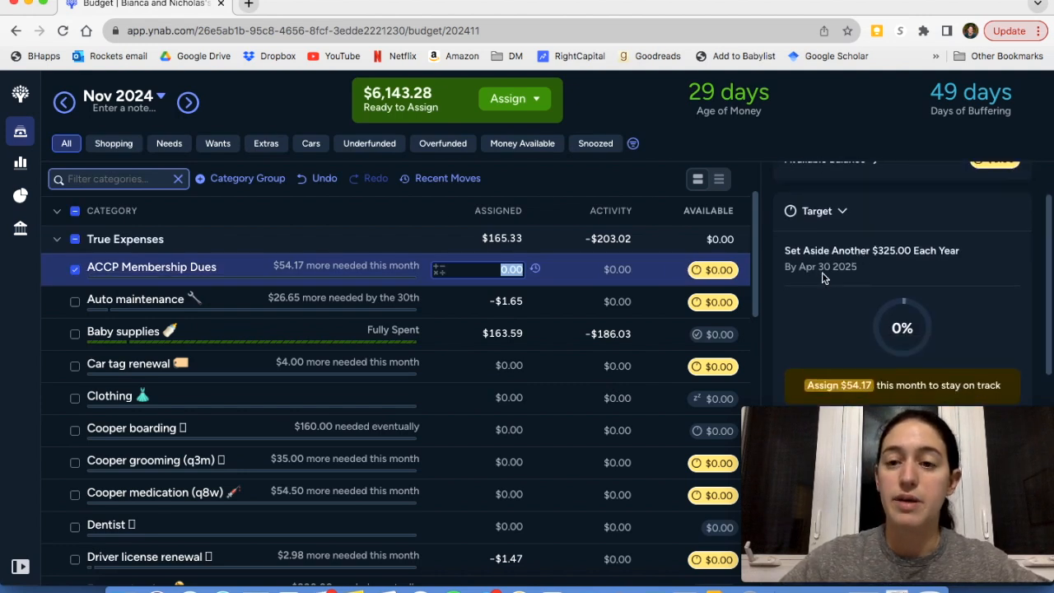
scroll(822, 278, up, 1)
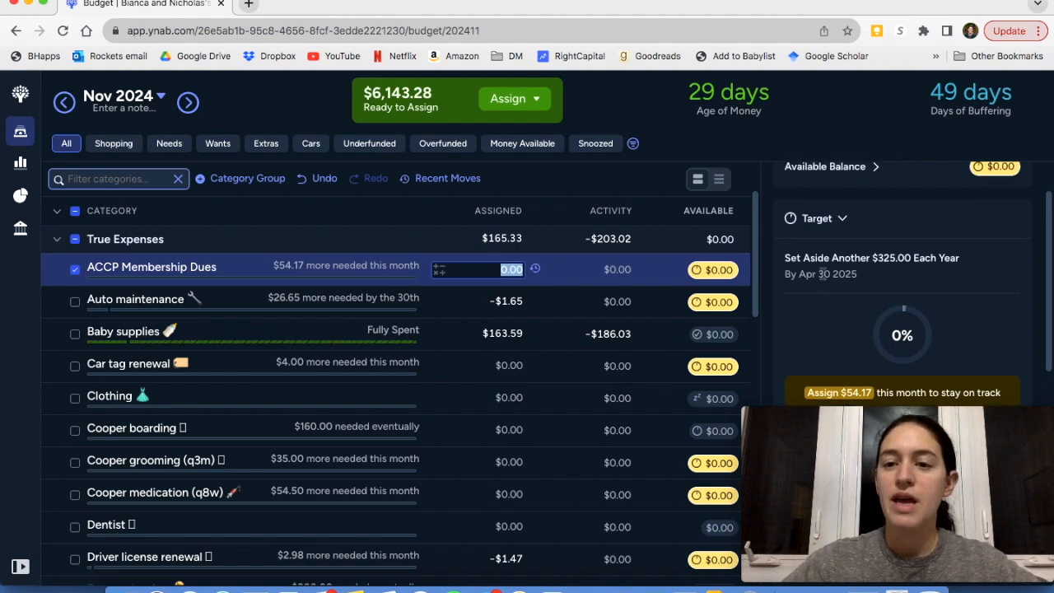
scroll(841, 306, down, 3)
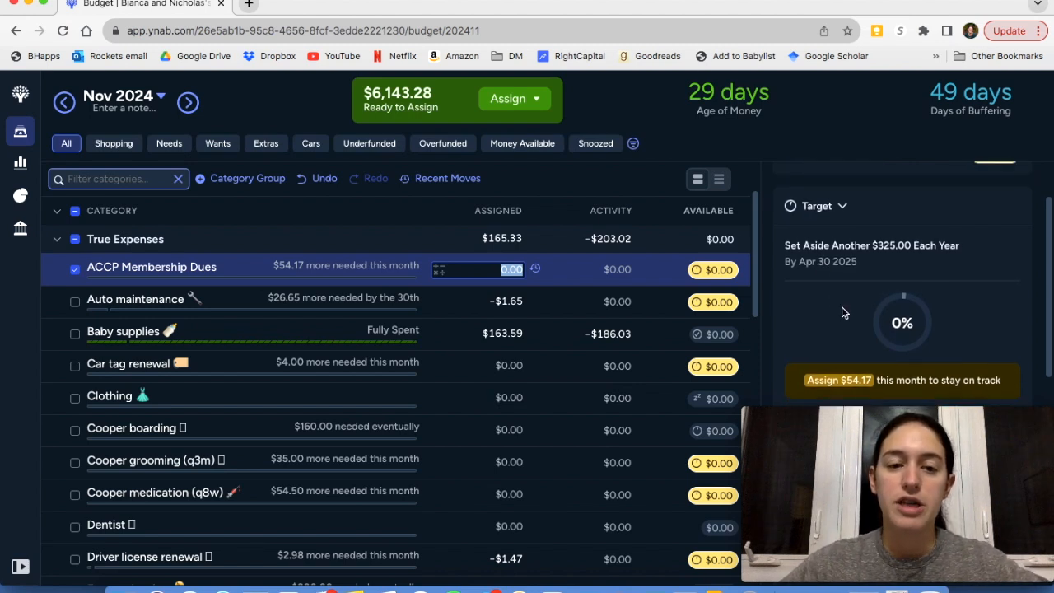
scroll(842, 306, up, 2)
scroll(842, 306, down, 2)
click(865, 325)
scroll(864, 326, down, 3)
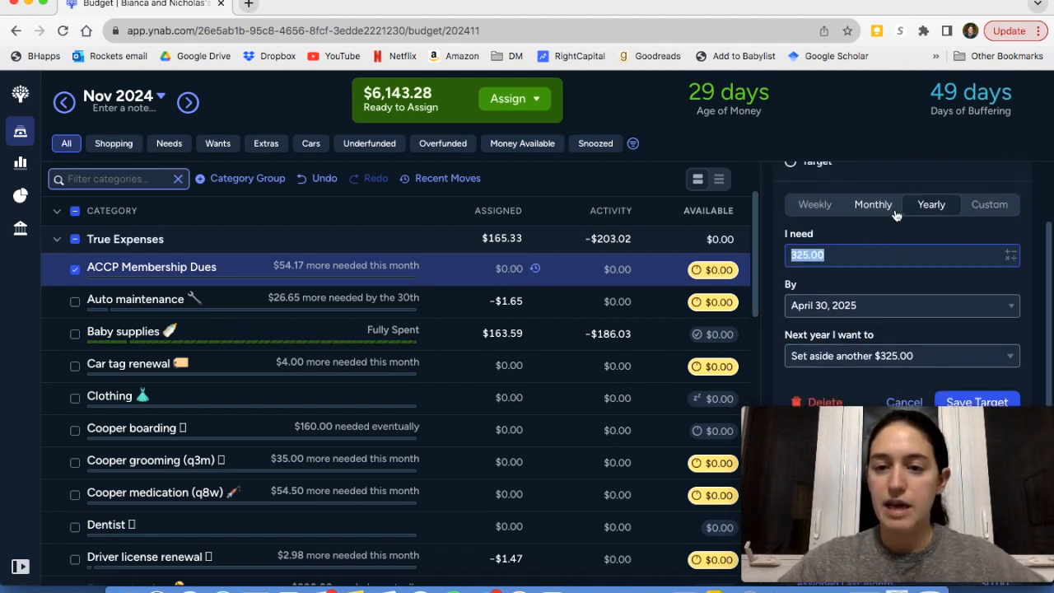
click(844, 251)
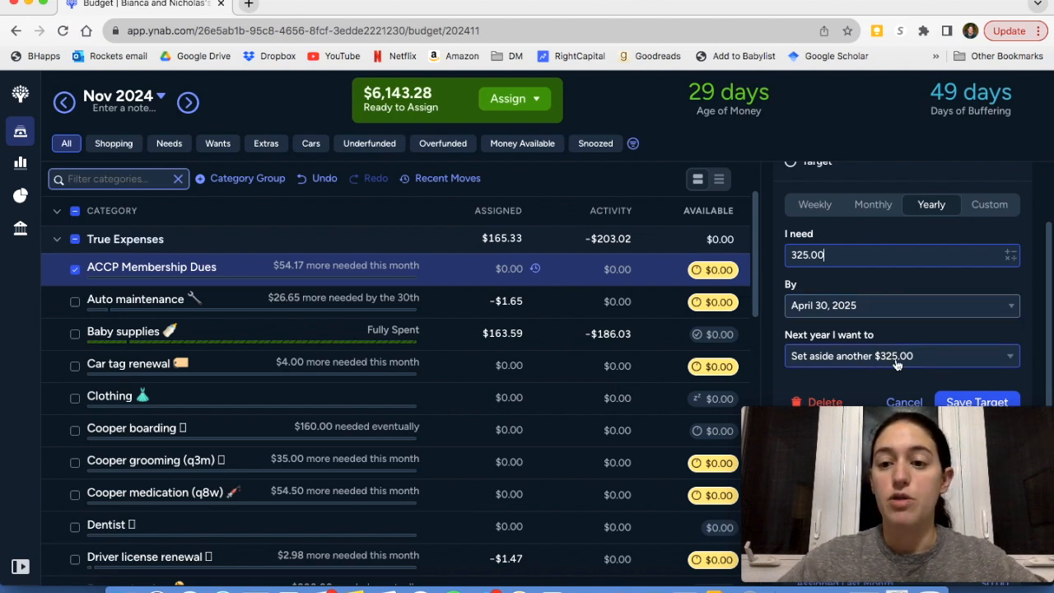
key(Return)
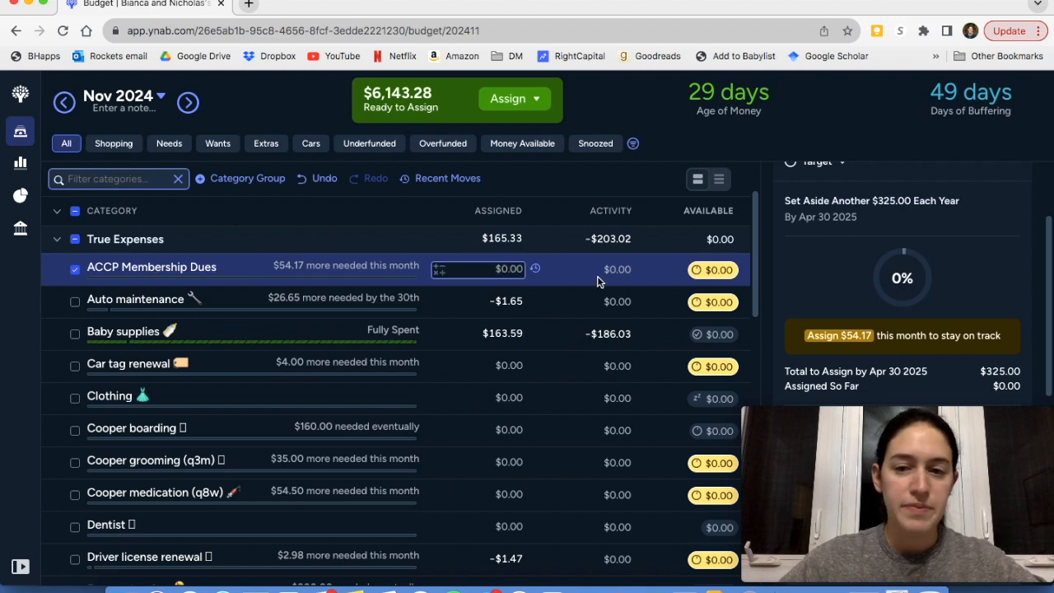
Try to auto-assign the underfunded $54.17 to ACCP Membership Dues
scroll(969, 265, down, 5)
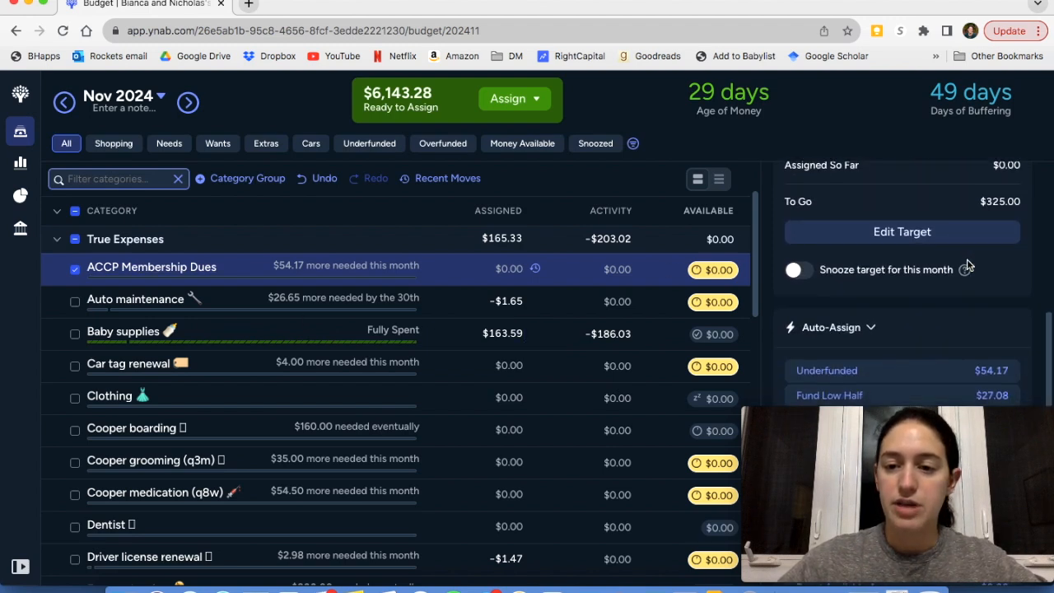
scroll(968, 265, down, 3)
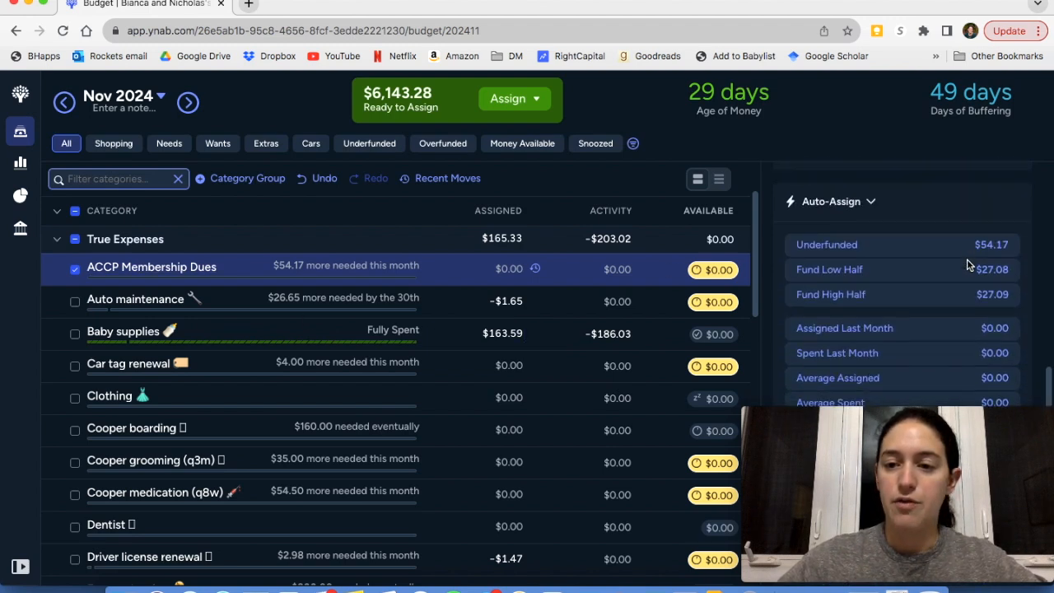
click(926, 251)
click(75, 271)
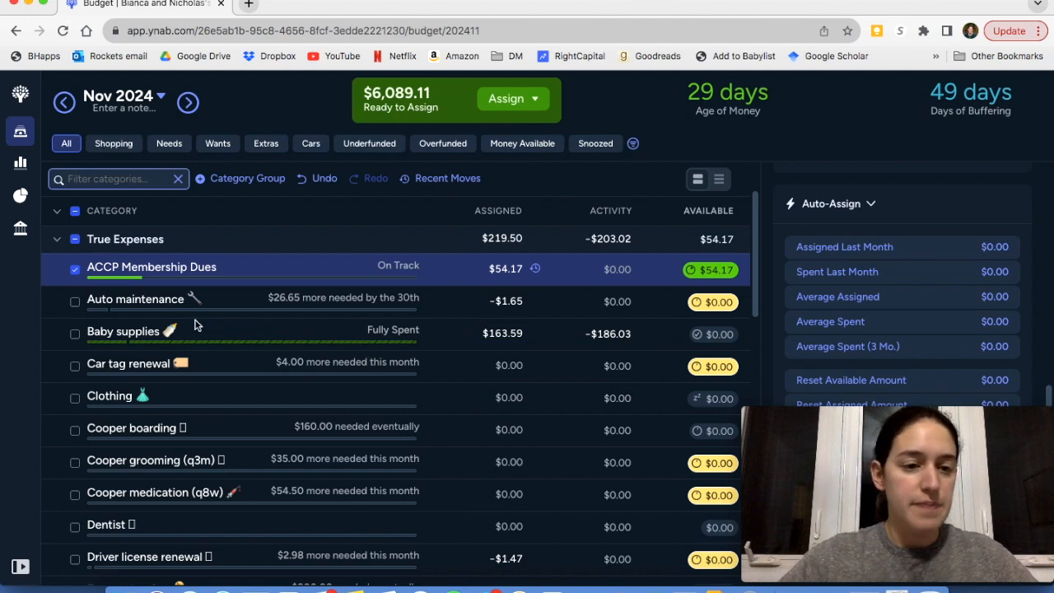
scroll(195, 323, down, 1)
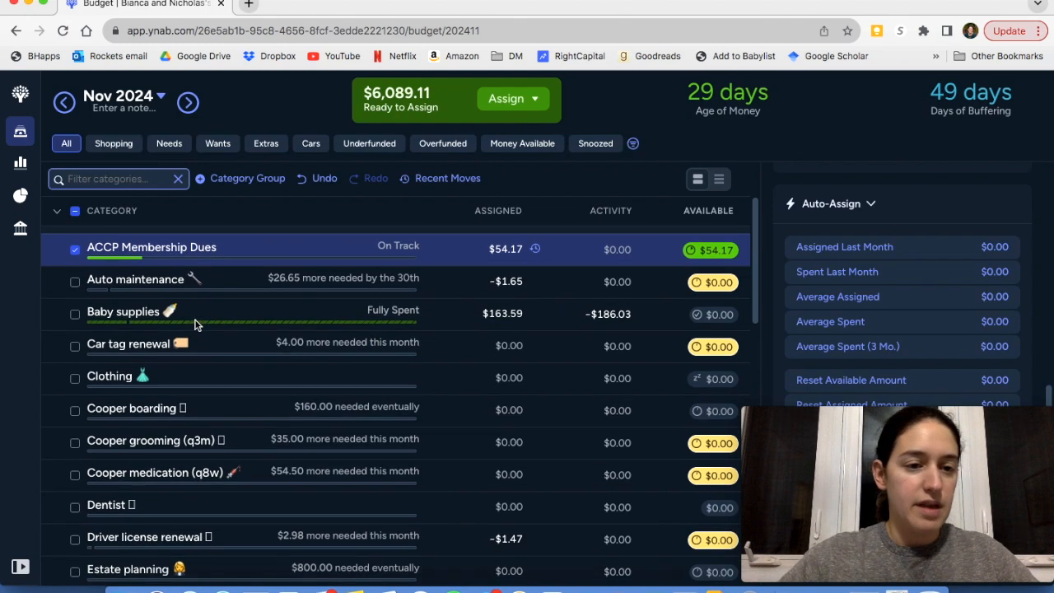
Undo the last assignment to ACCP Membership Dues and deselect the category
click(313, 183)
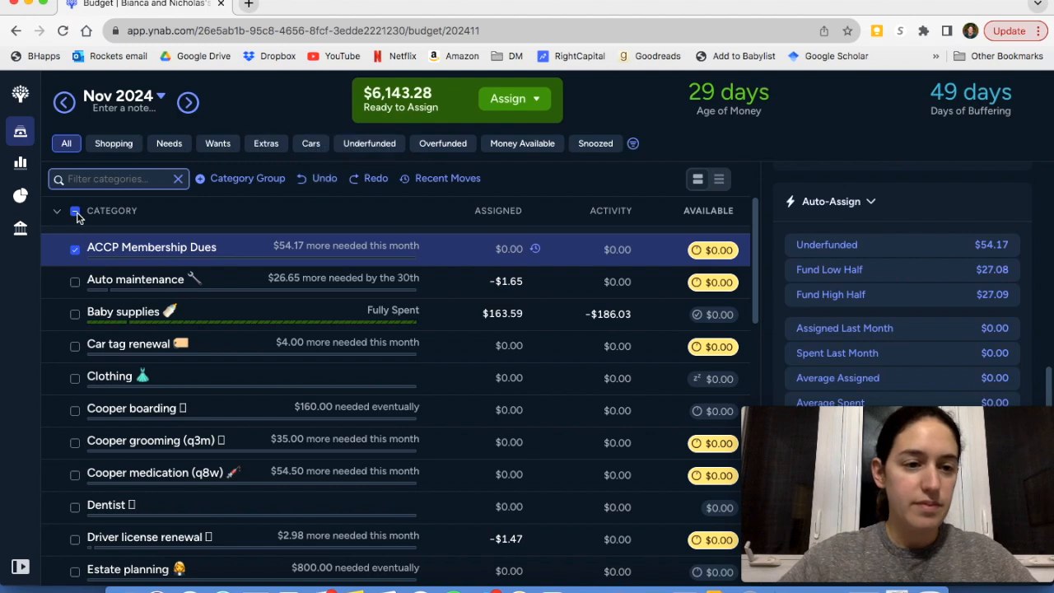
scroll(75, 259, up, 2)
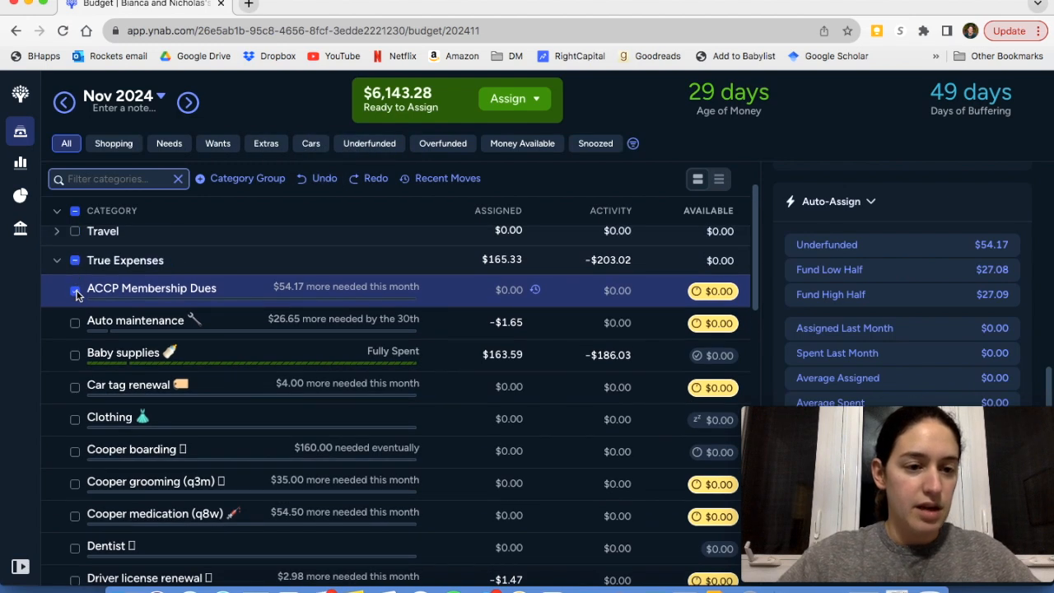
click(75, 291)
Look through the remaining True Expenses categories and expand the Celebrations group
scroll(236, 360, down, 5)
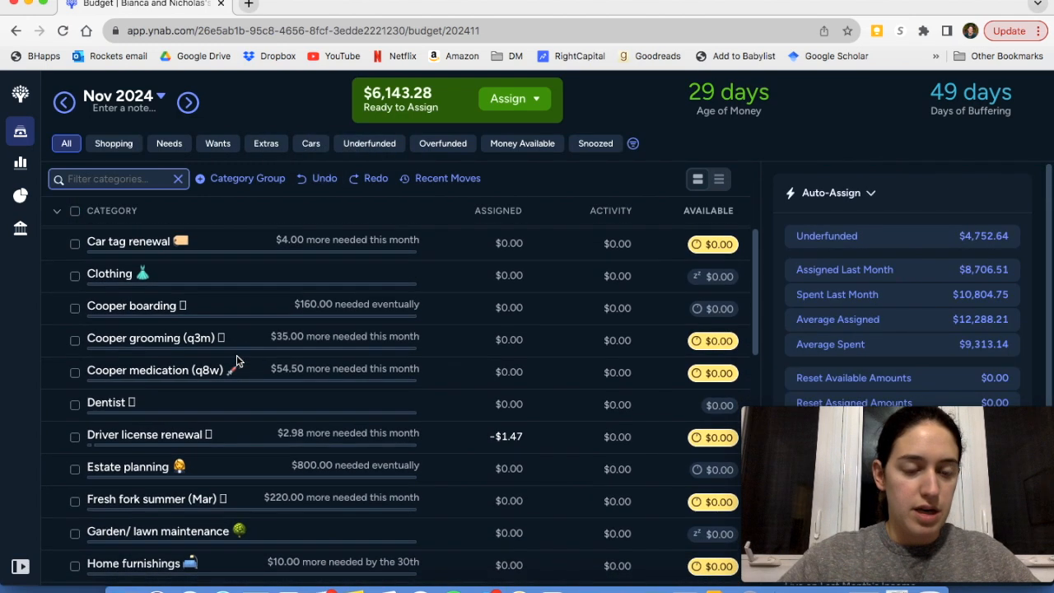
scroll(237, 356, down, 10)
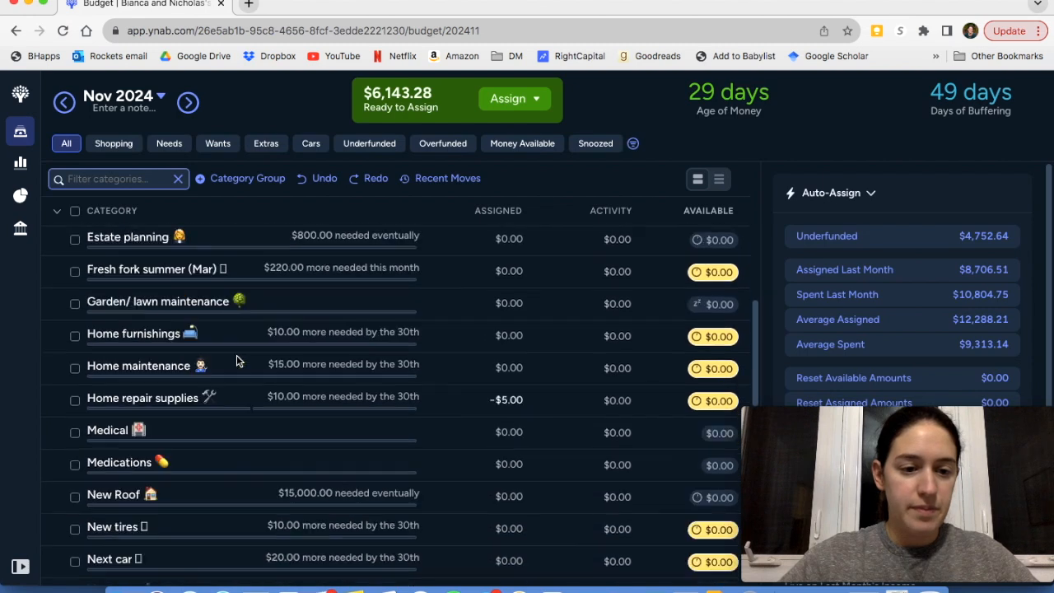
scroll(237, 360, down, 6)
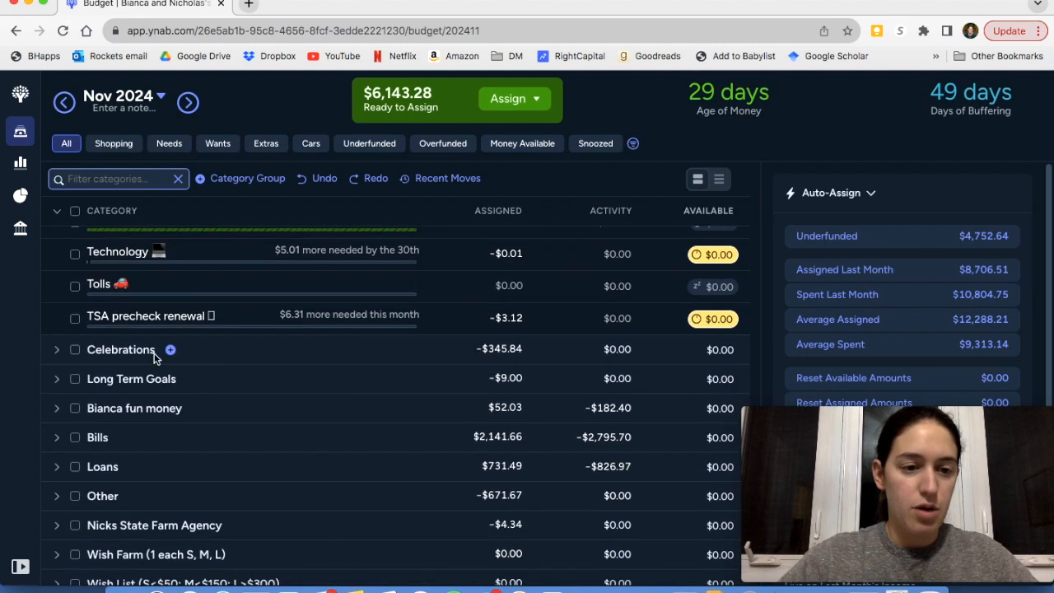
click(58, 350)
scroll(284, 370, down, 3)
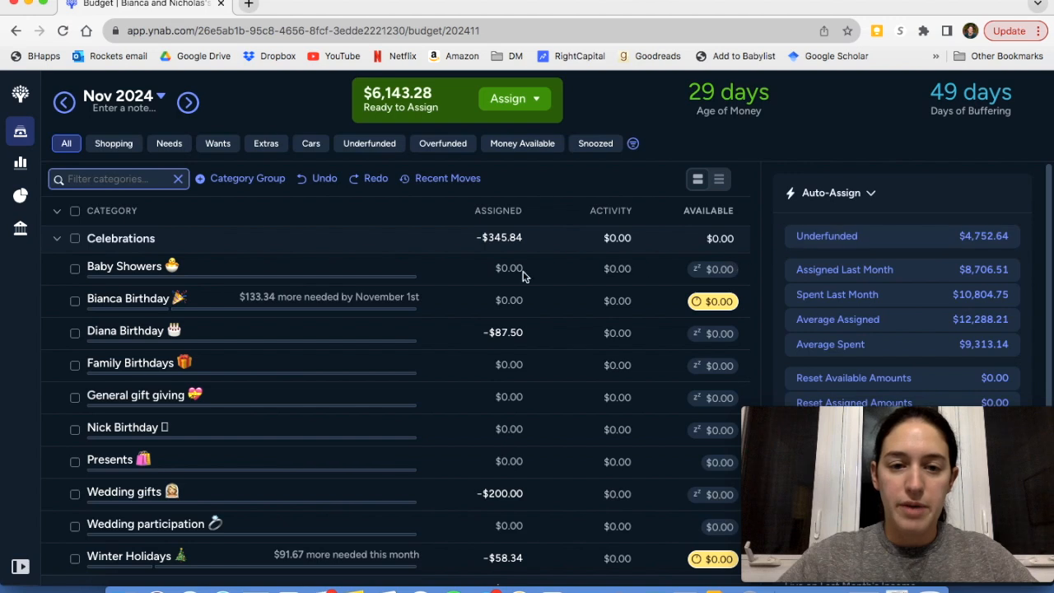
Auto-assign the underfunded $133.34 to the first birthday category in the Celebrations group and deselect it
click(75, 303)
scroll(932, 290, down, 2)
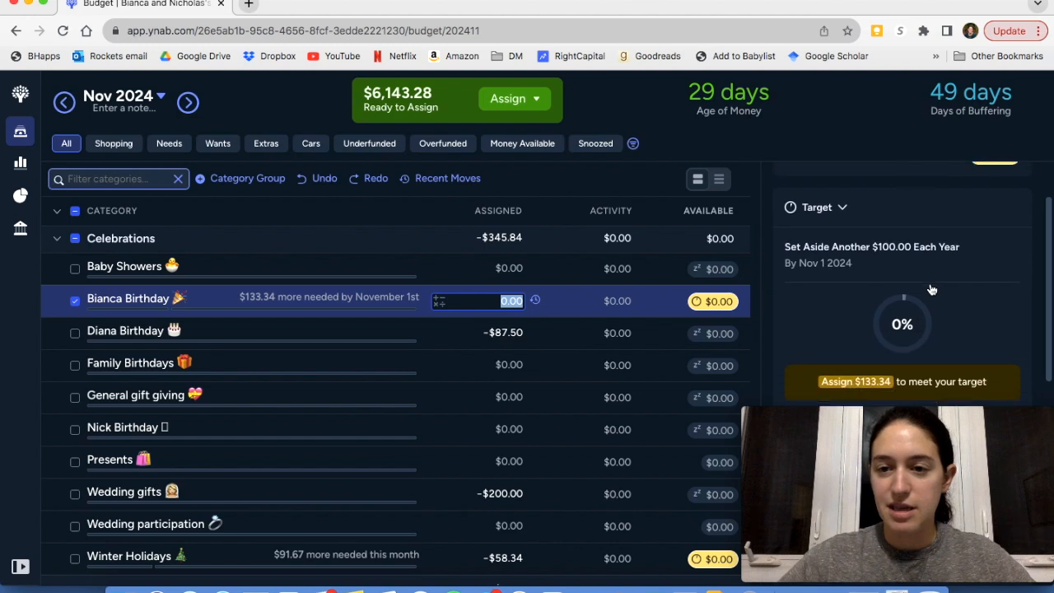
scroll(931, 290, down, 4)
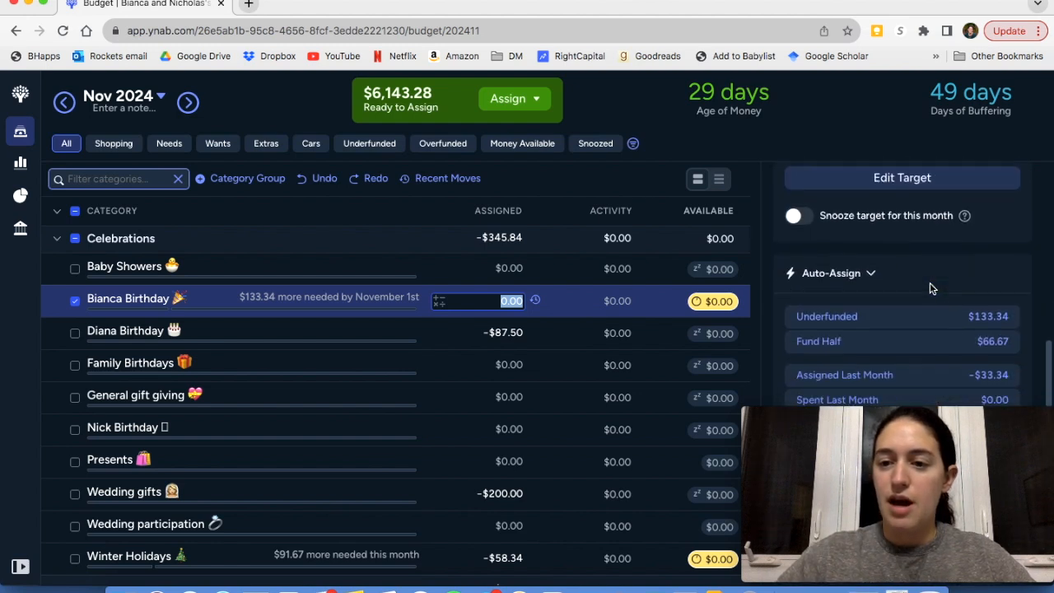
scroll(931, 288, down, 1)
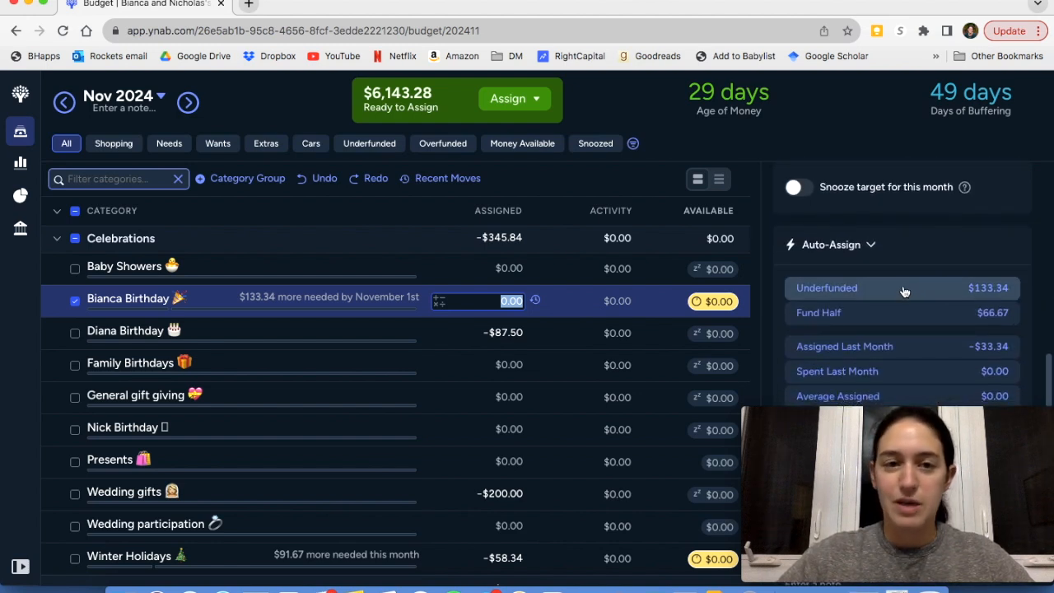
click(906, 295)
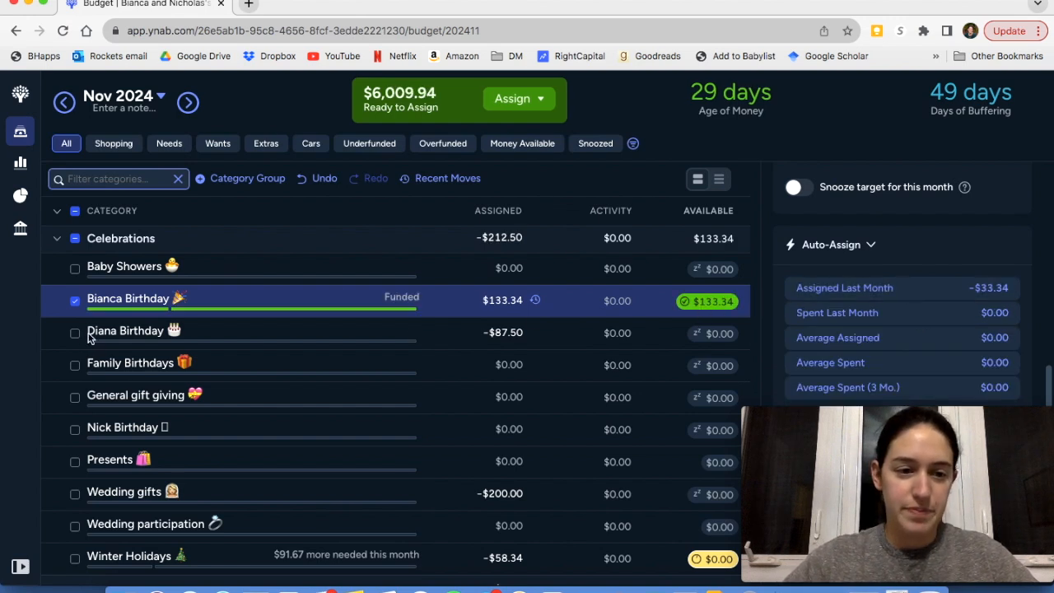
click(75, 301)
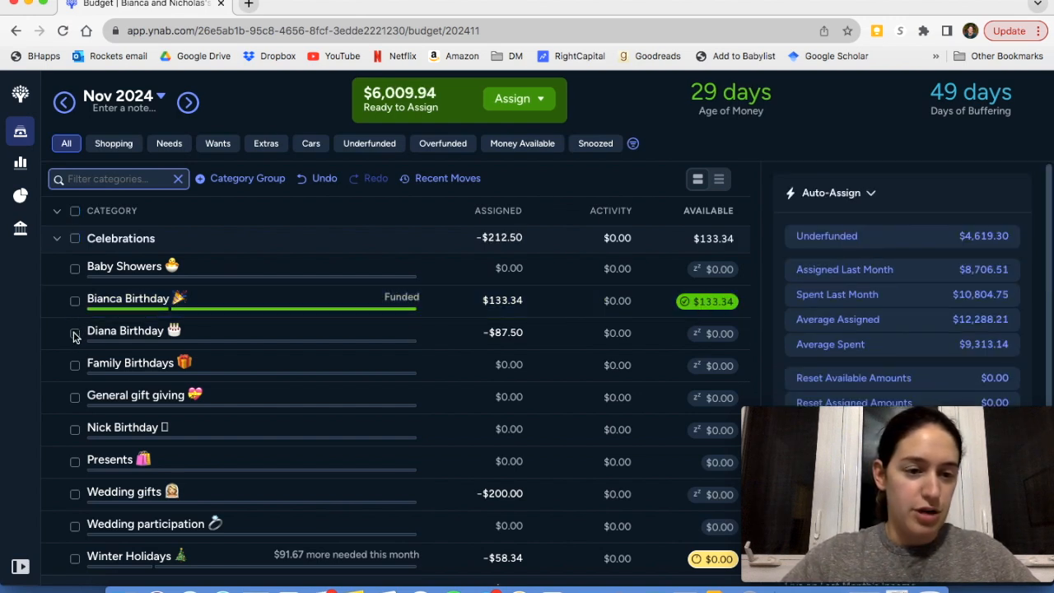
Review the target of the second birthday category in Celebrations and set its assigned amount to $300
click(75, 335)
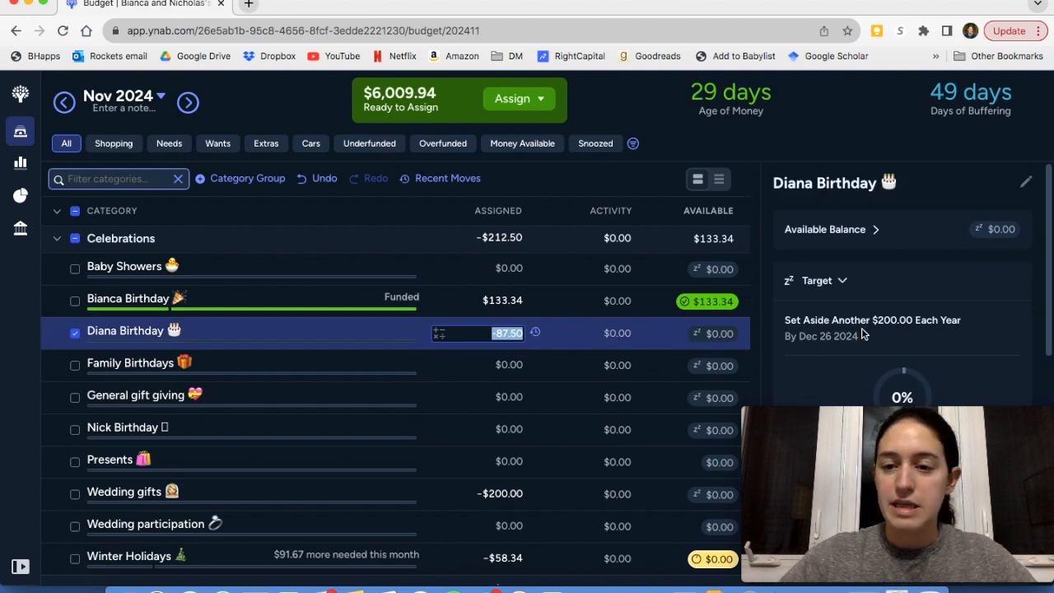
scroll(862, 334, down, 3)
scroll(861, 328, down, 4)
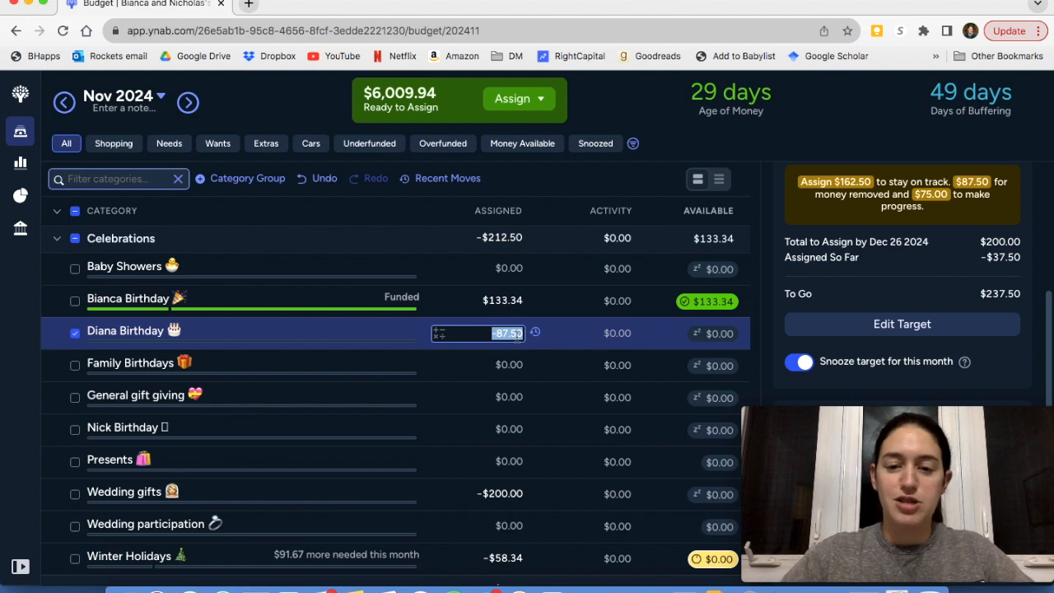
text(300)
key(Return)
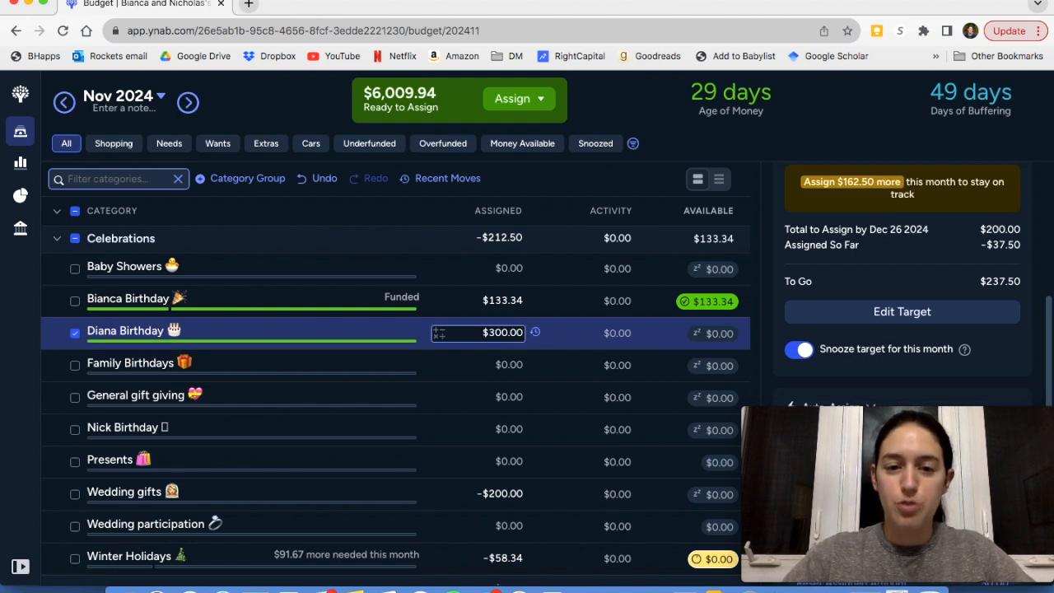
Subtract 87.5 from the second birthday category's assigned amount and deselect the category
click(510, 333)
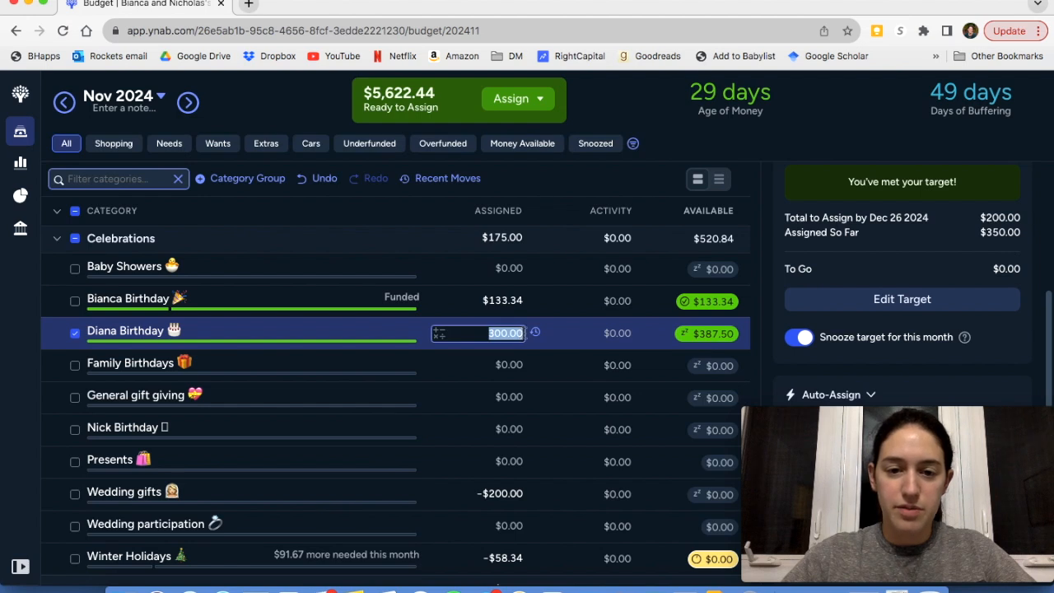
key(Right)
text(-87)
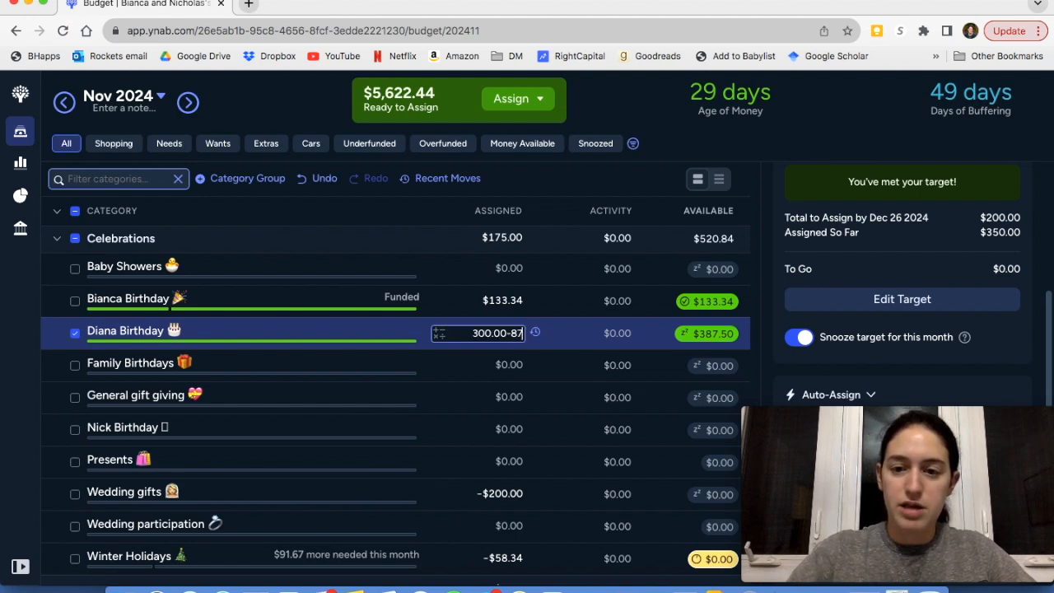
key(BackSpace)
key(BackSpace)
text(87.5)
key(Return)
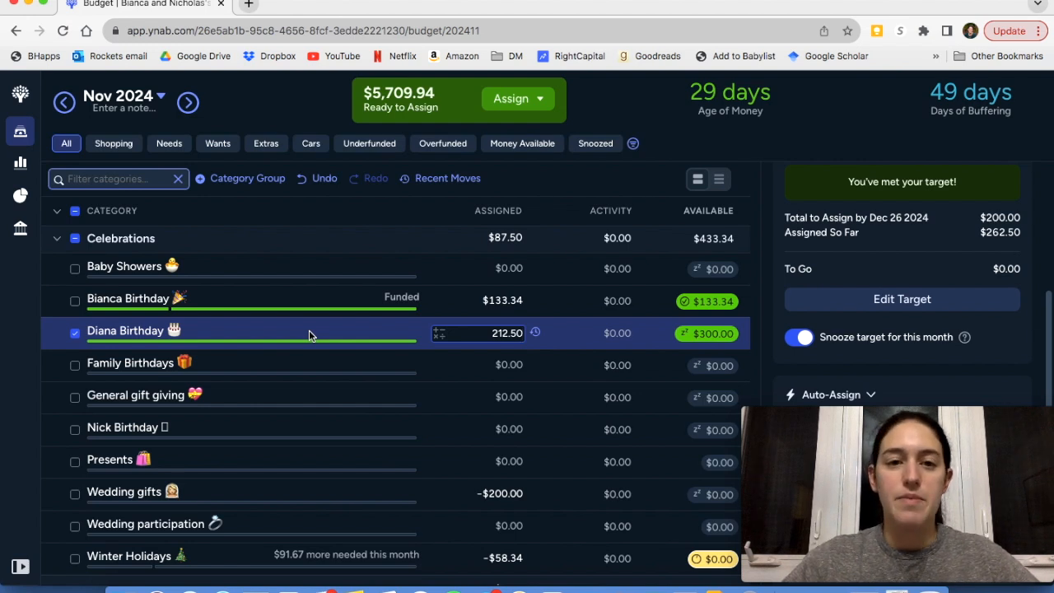
click(75, 336)
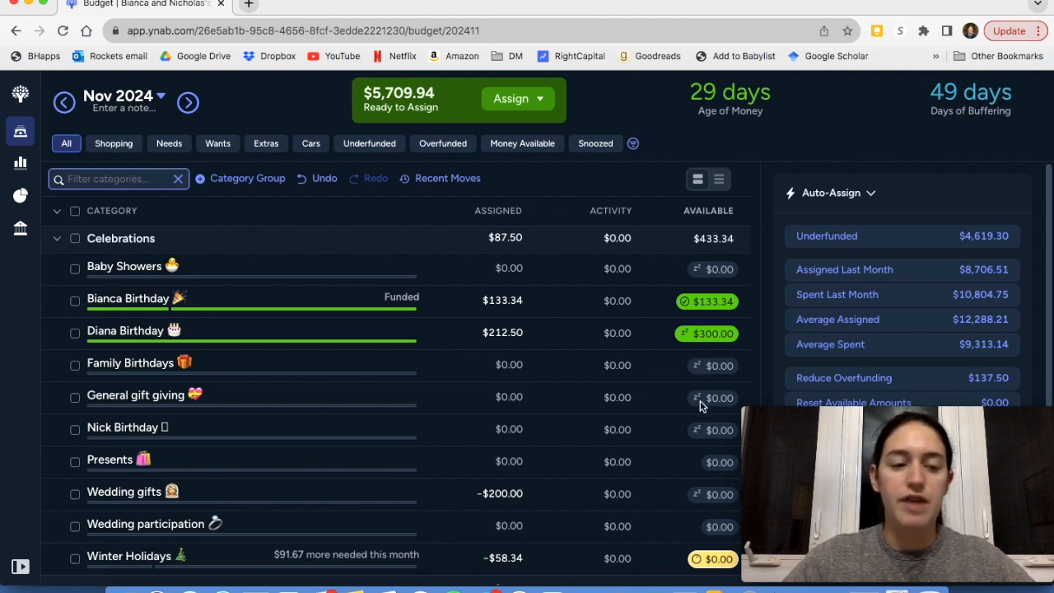
Review the target of the birthday category listed below General gift giving and deselect it
scroll(700, 404, down, 1)
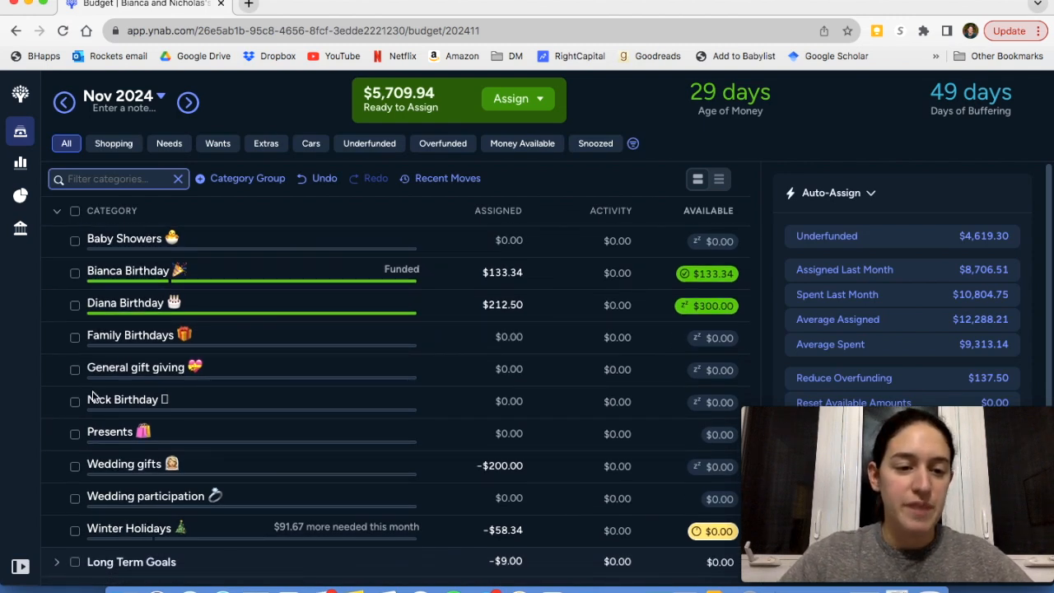
scroll(93, 396, down, 1)
click(75, 368)
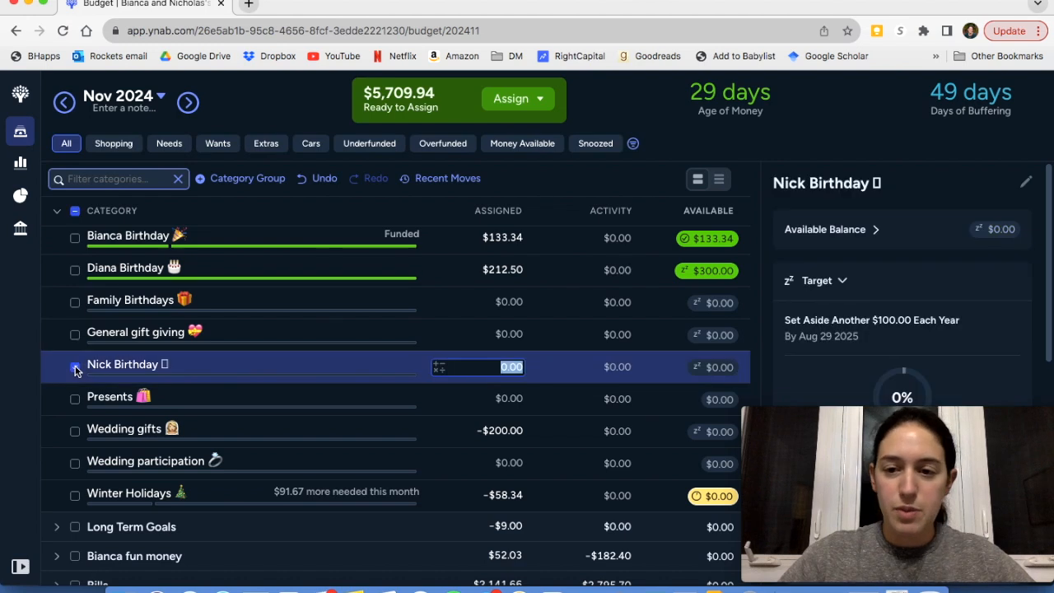
click(75, 367)
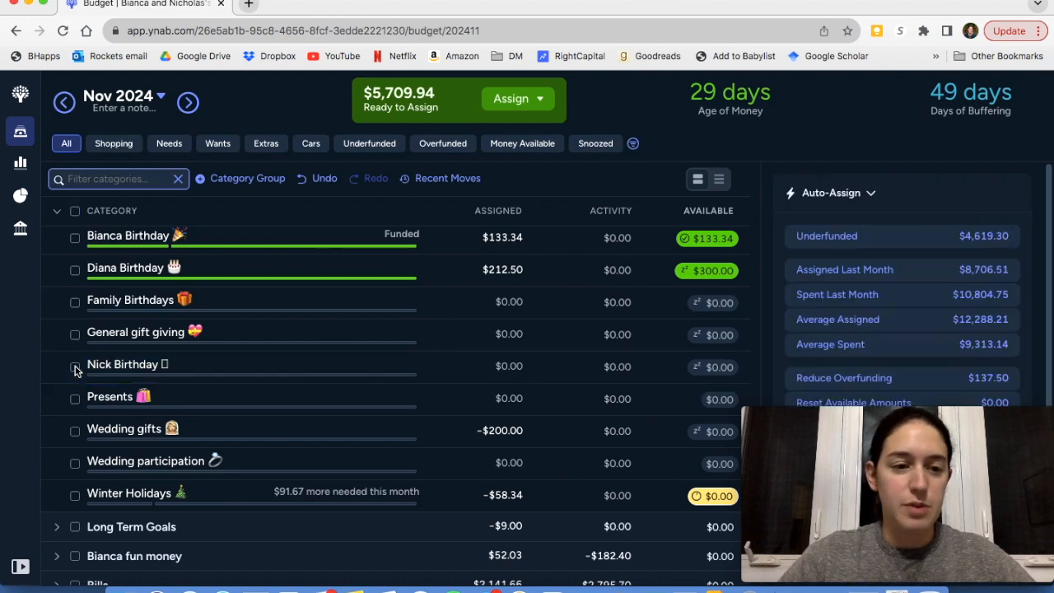
Assign $50 to the Presents category in Celebrations and deselect it
scroll(230, 371, down, 1)
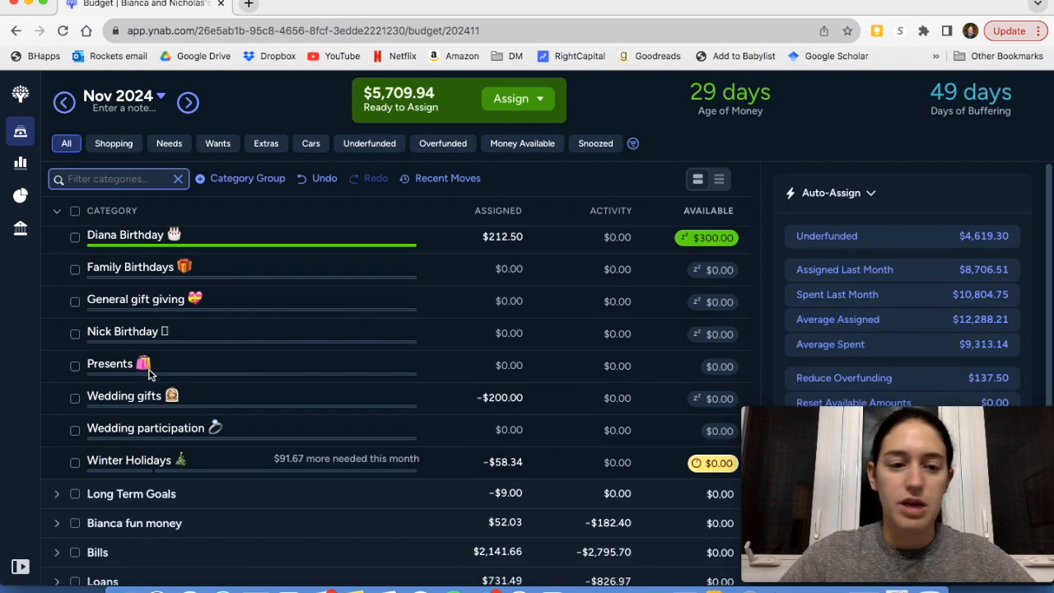
click(504, 366)
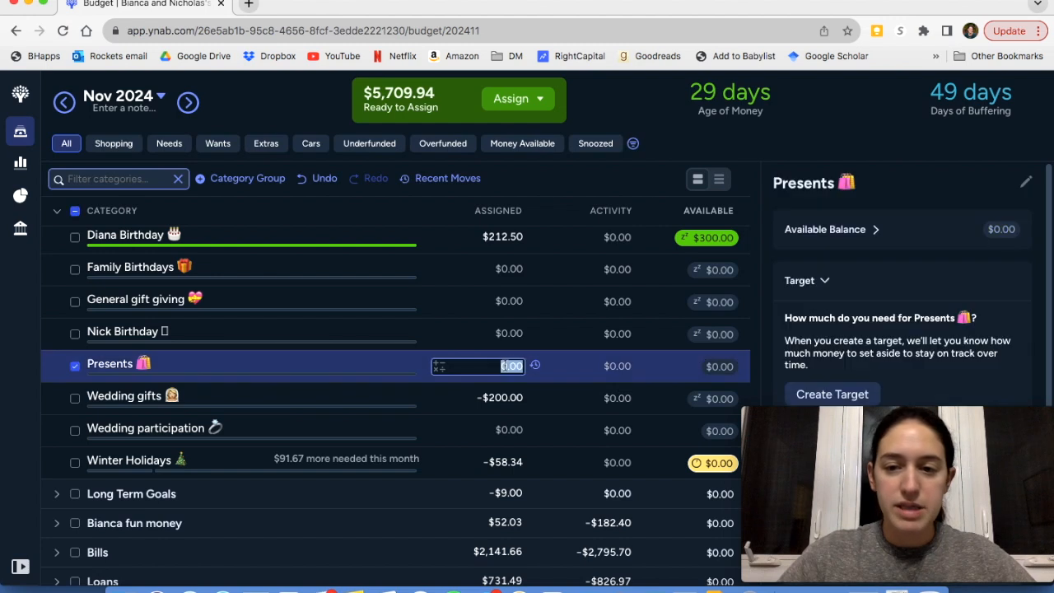
text(5000)
key(BackSpace)
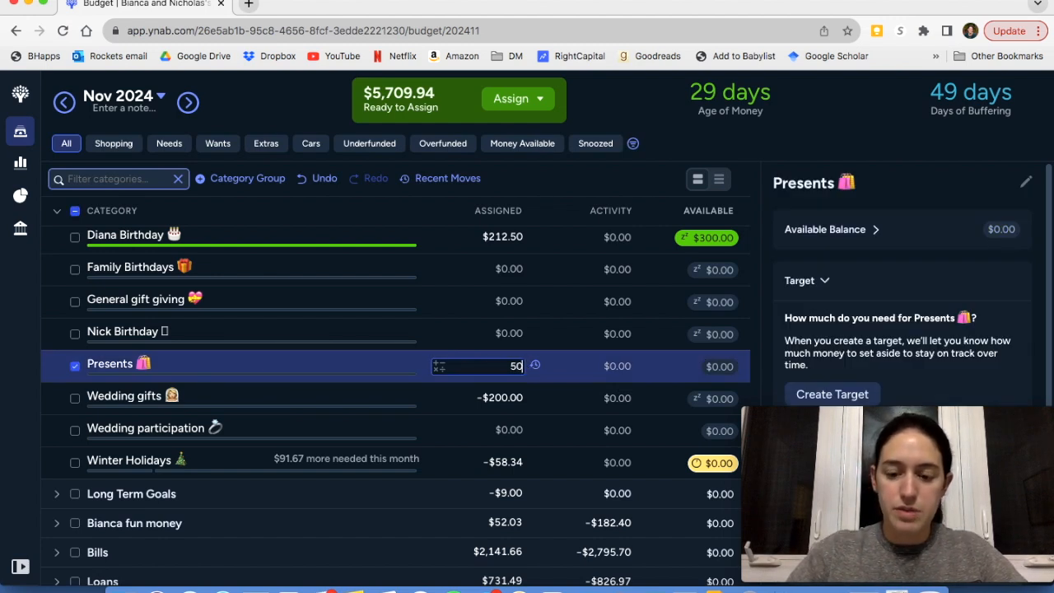
key(Return)
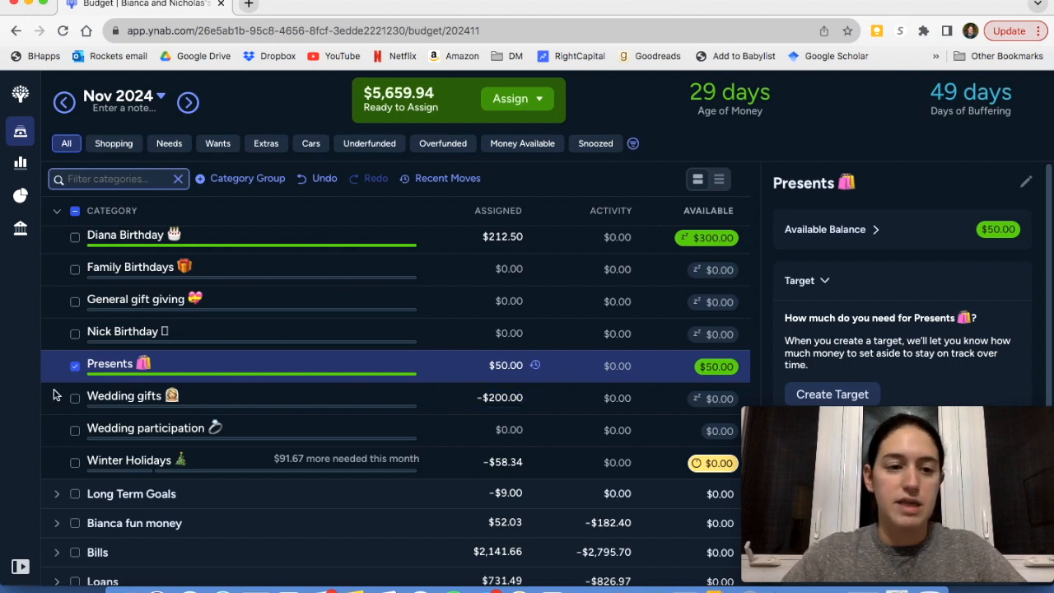
click(74, 368)
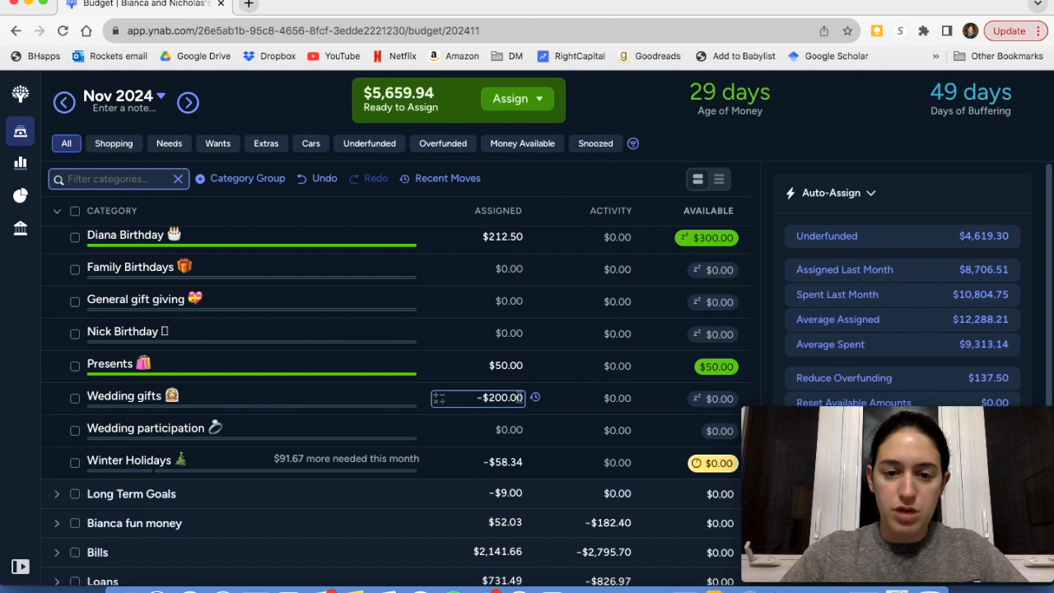
Add 100 to the Wedding gifts category's assigned amount and deselect the category
click(518, 397)
text(+)
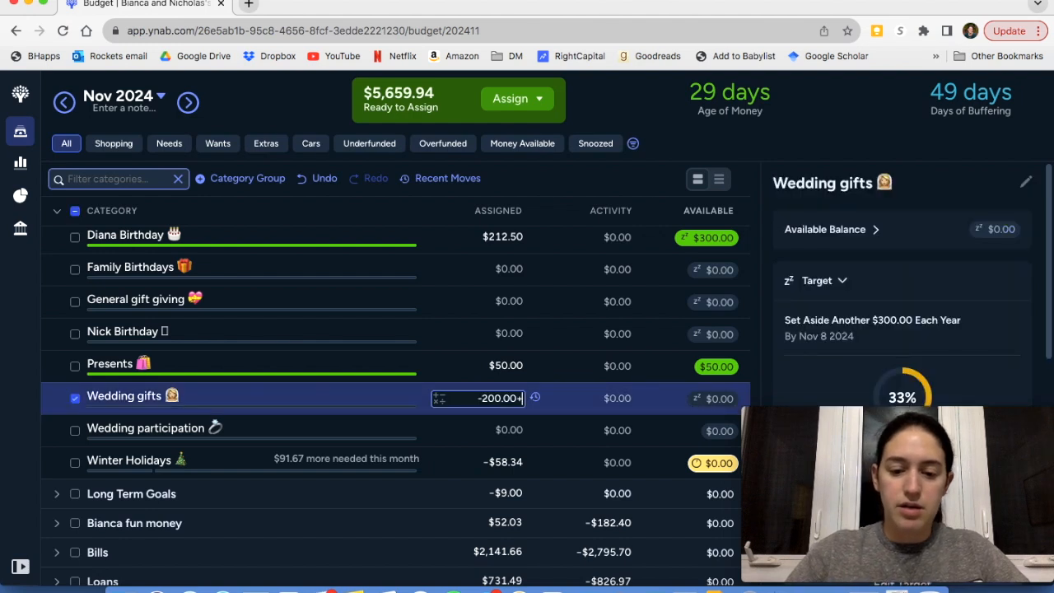
text(100)
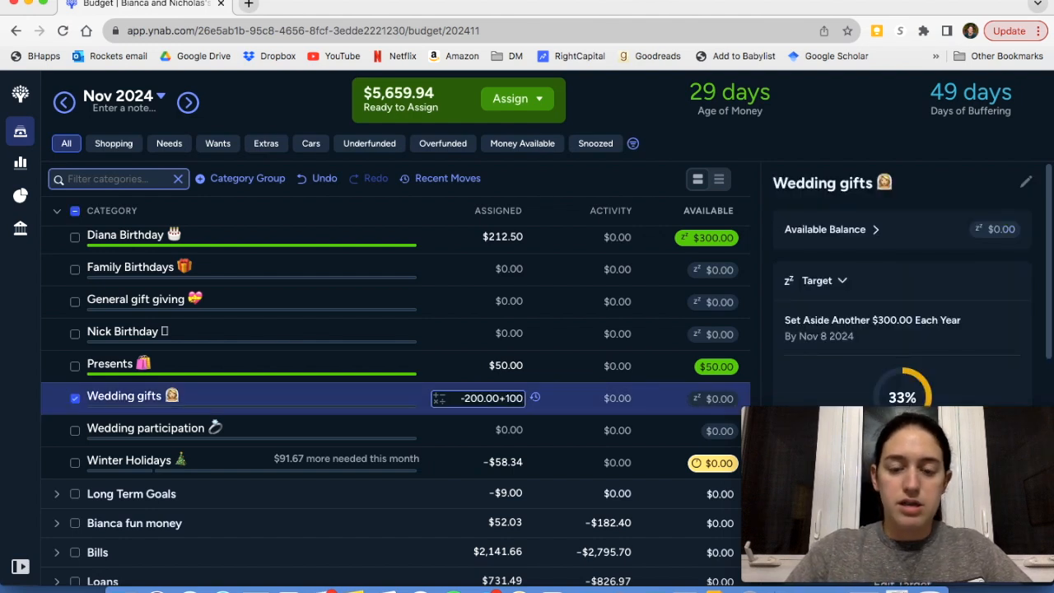
key(Return)
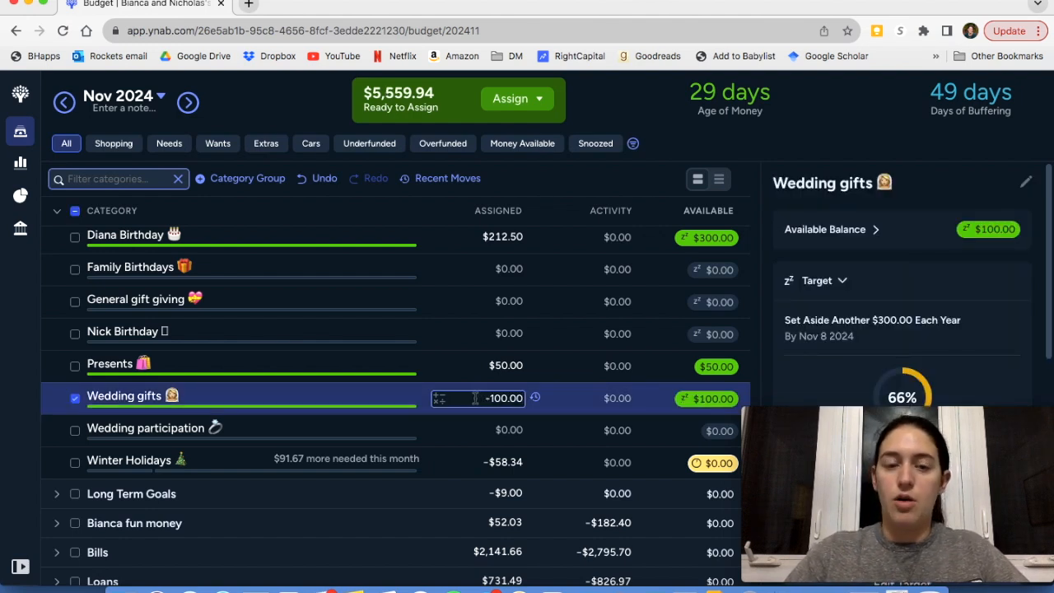
click(75, 400)
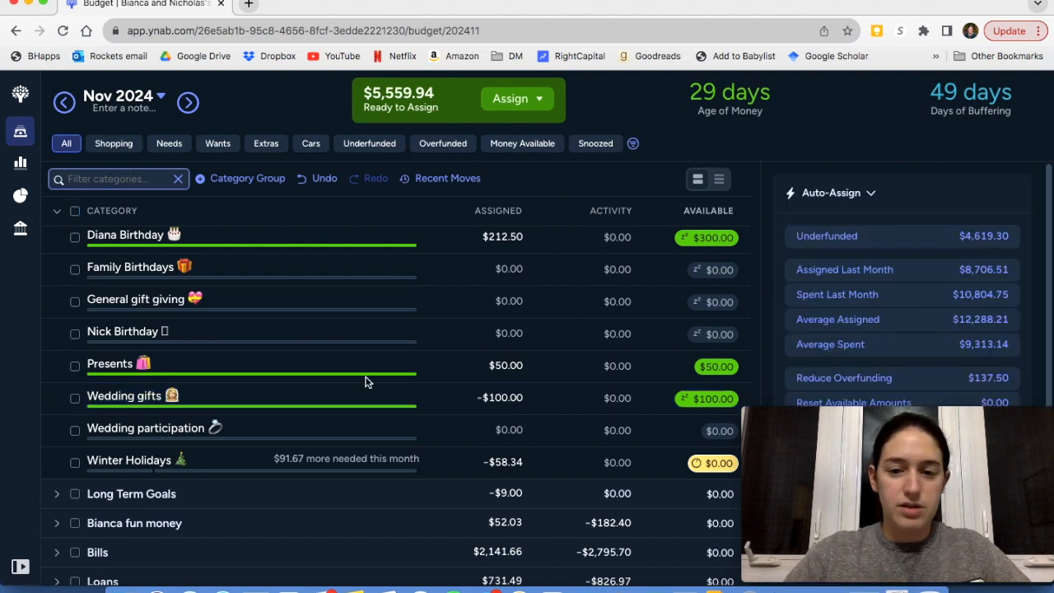
Dismiss the new-version notice and auto-assign the underfunded $91.67 to the Winter Holidays category
scroll(367, 382, down, 1)
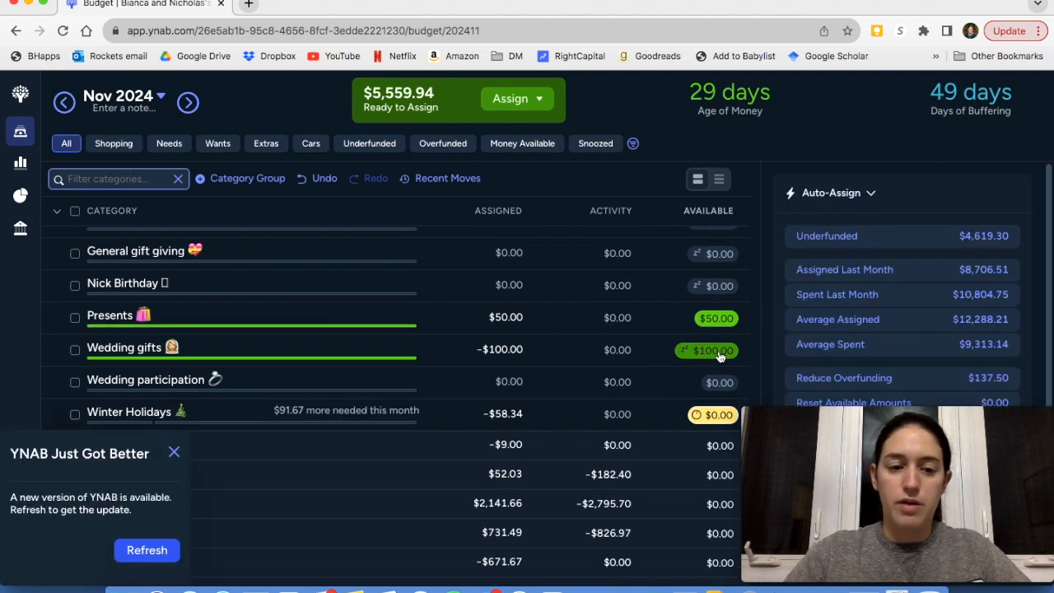
click(174, 455)
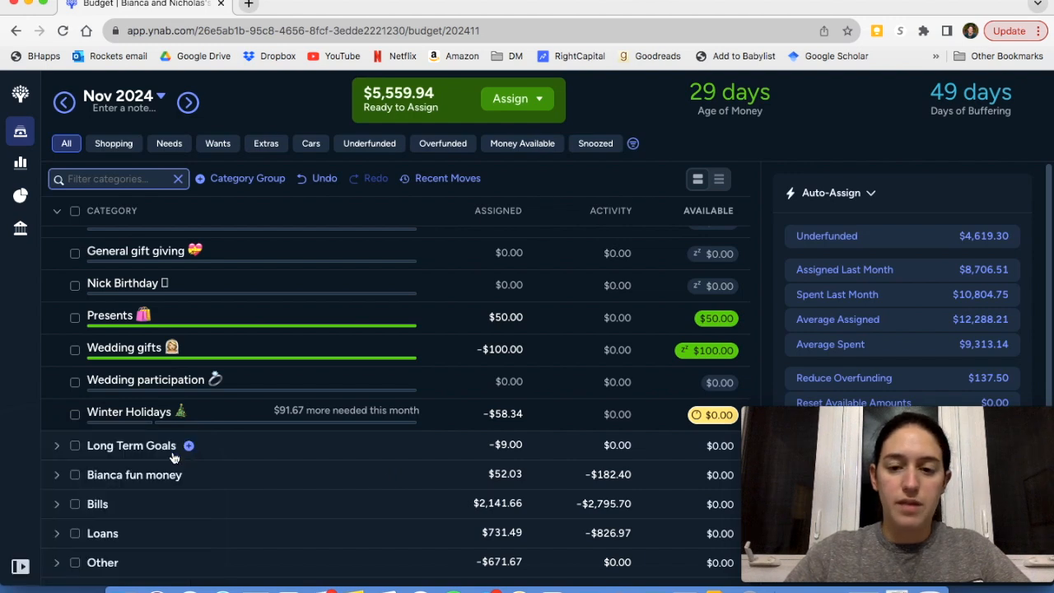
click(75, 420)
scroll(824, 324, down, 5)
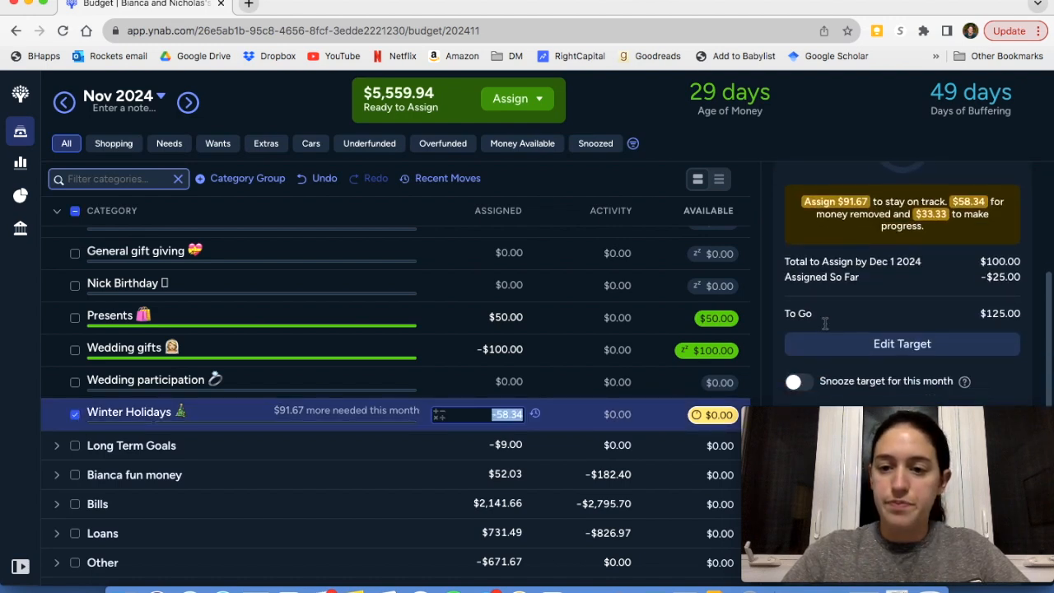
scroll(825, 322, down, 3)
click(839, 359)
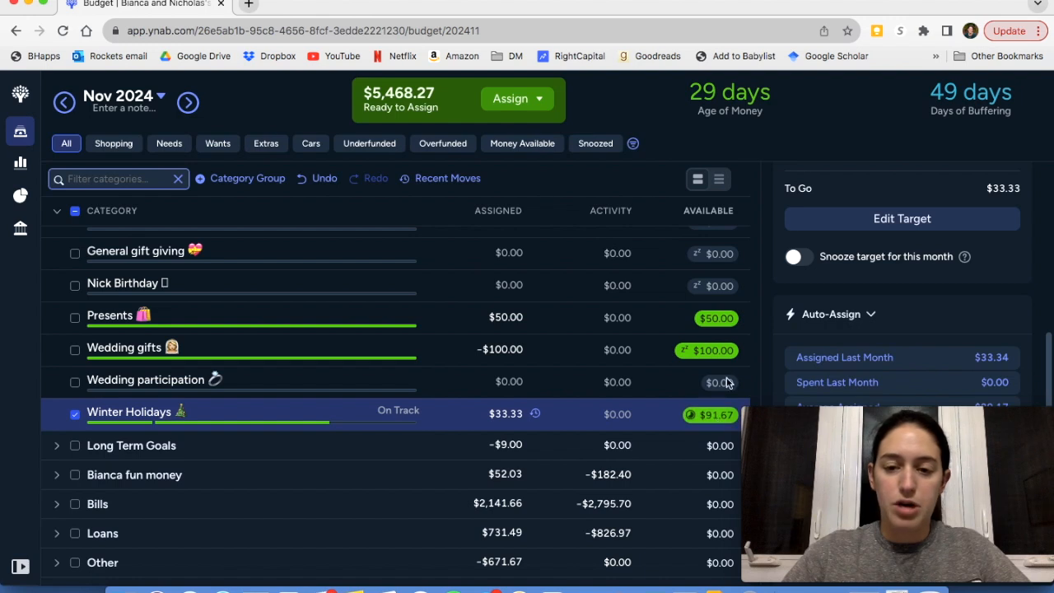
Expand the Long Term Goals group, then collapse the Celebrations group and clear its selection
scroll(726, 383, down, 2)
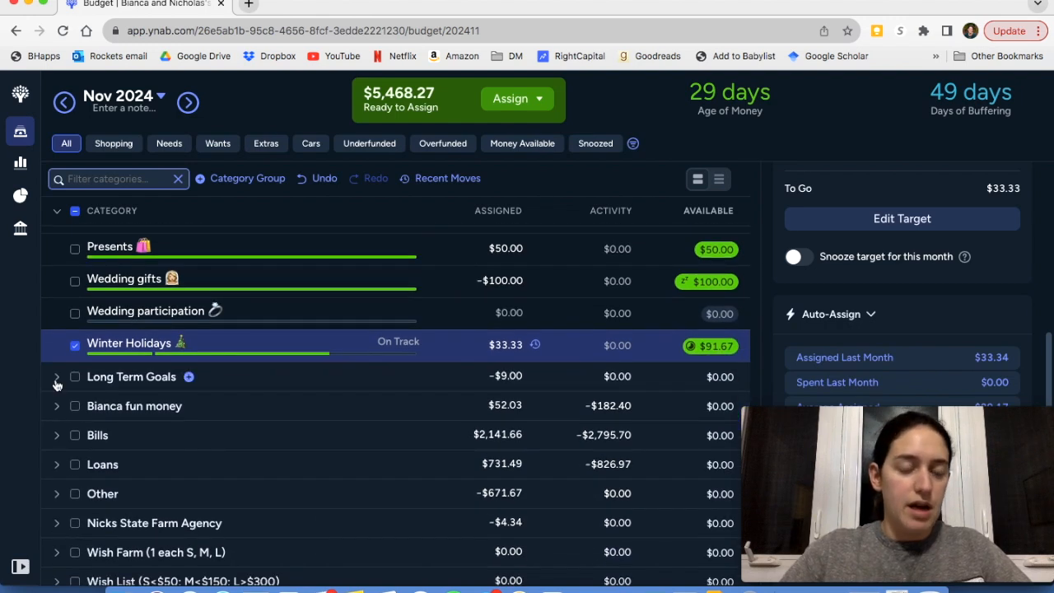
click(56, 378)
scroll(65, 363, up, 6)
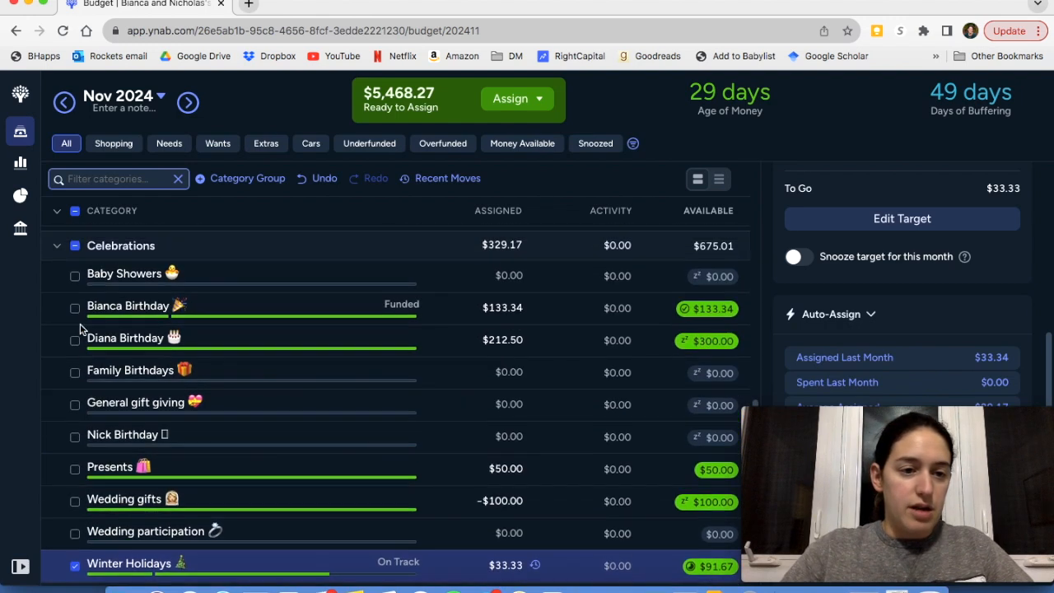
scroll(78, 330, up, 1)
click(58, 273)
scroll(175, 357, down, 2)
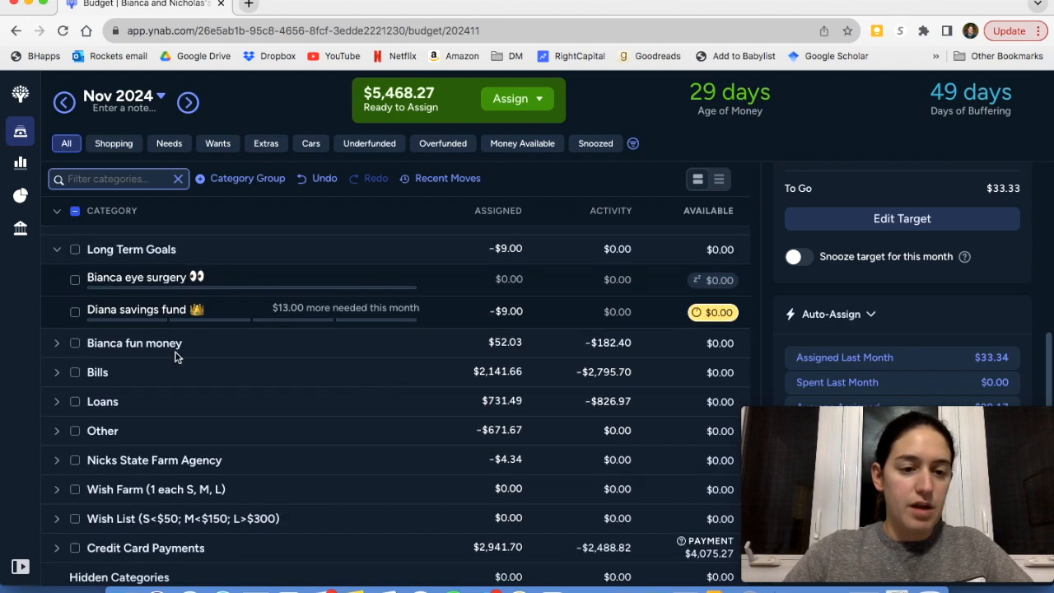
scroll(176, 357, up, 1)
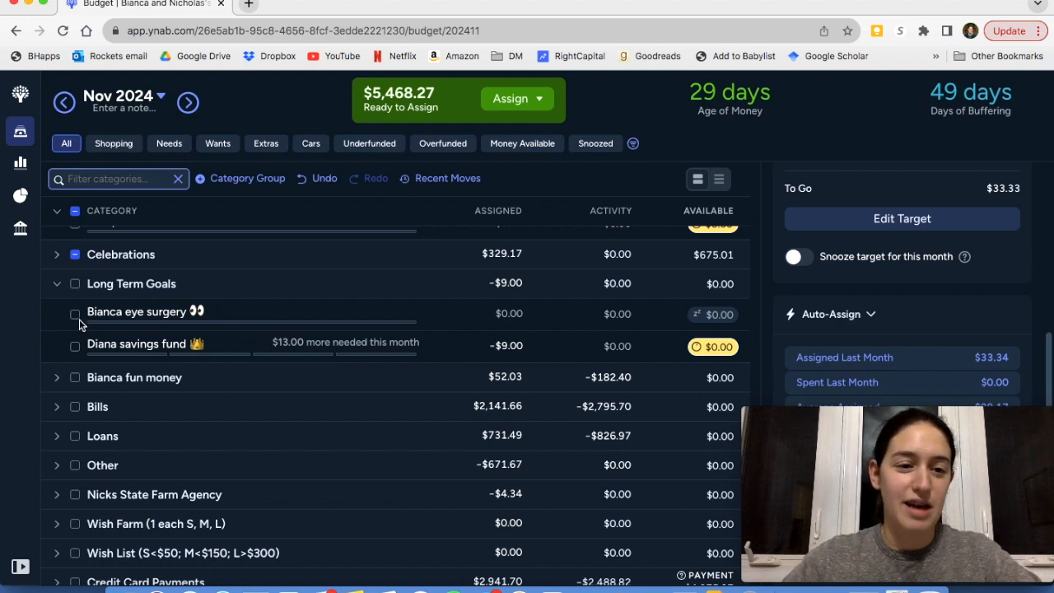
click(75, 256)
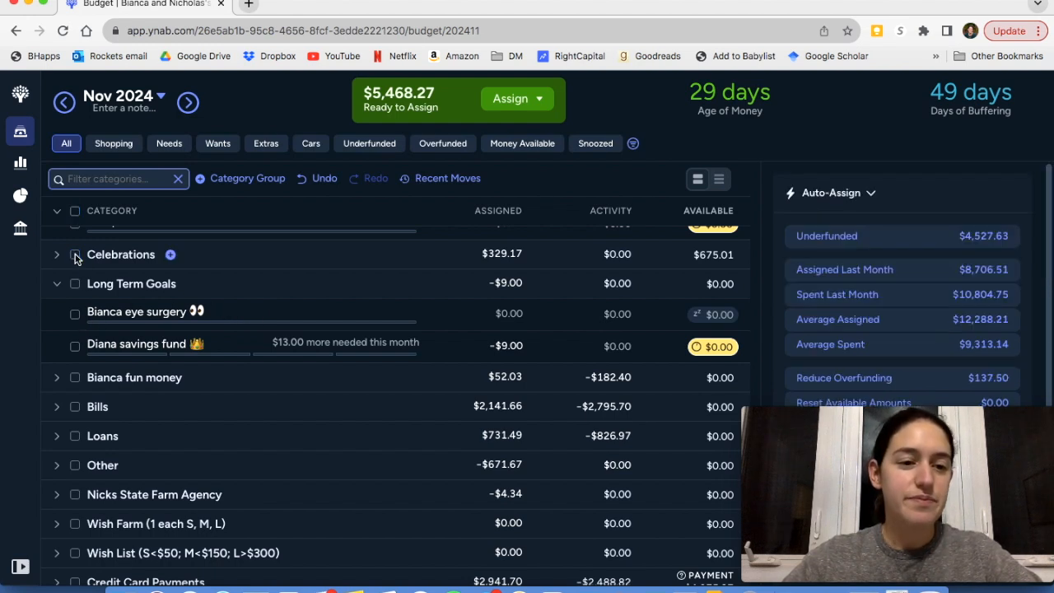
Set the assigned amount of the savings fund category in Long Term Goals to $44
click(75, 349)
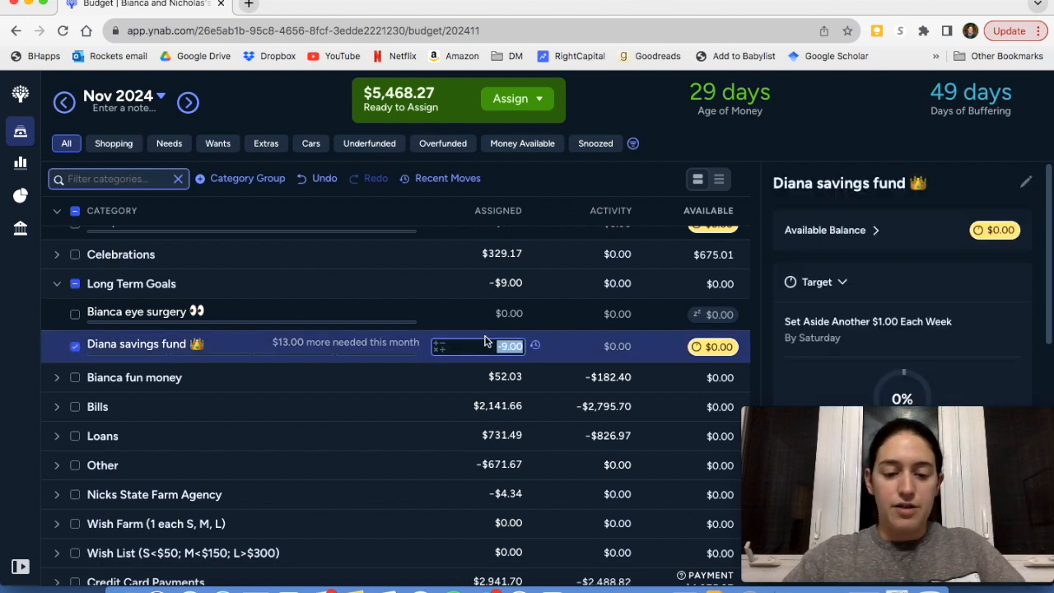
text(44)
key(Return)
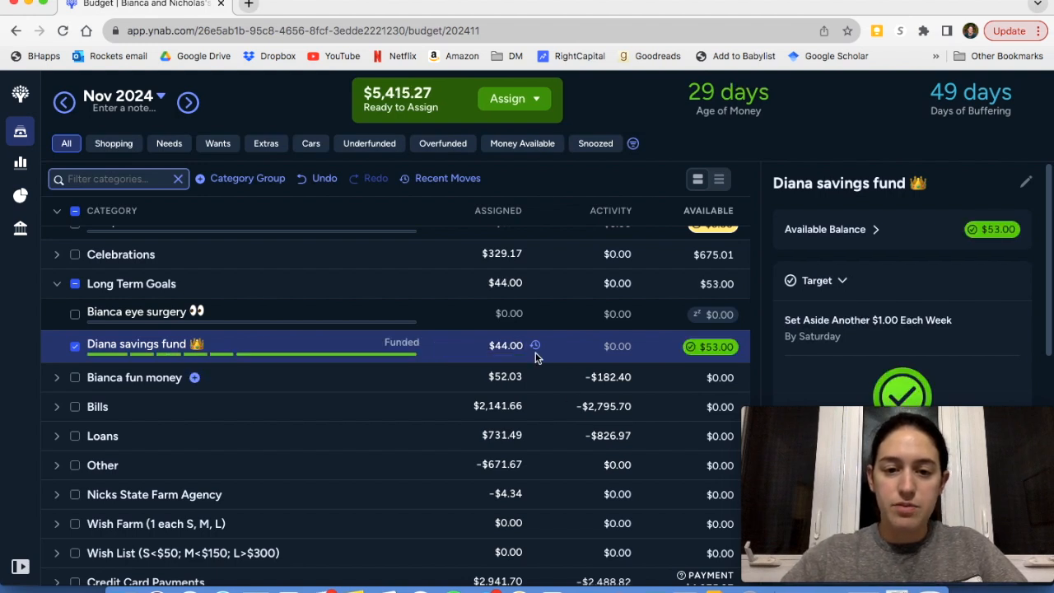
Subtract 9 from the savings fund category's assigned amount and deselect the category
click(525, 347)
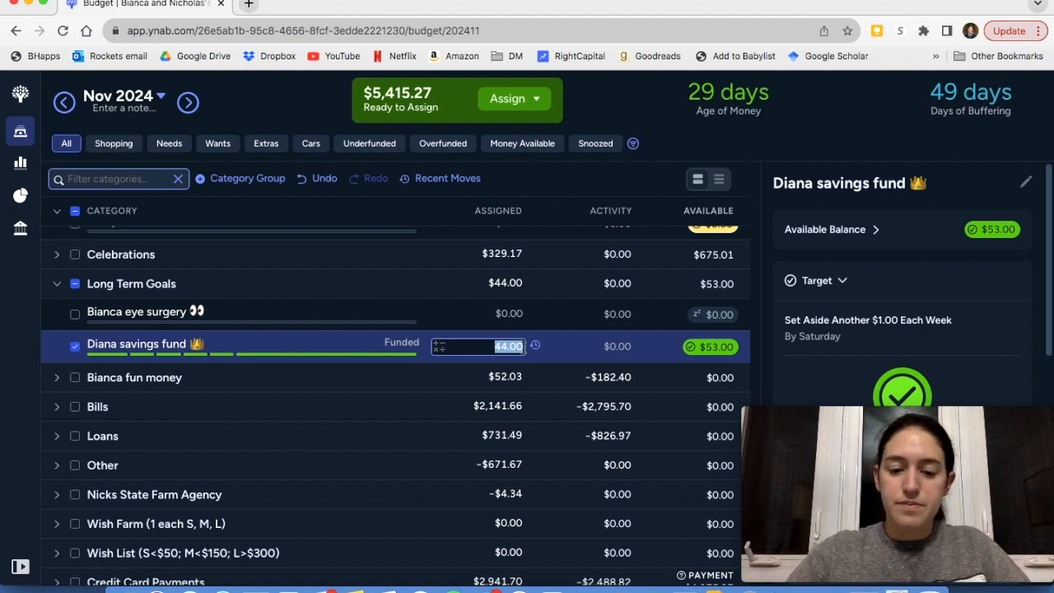
text(-)
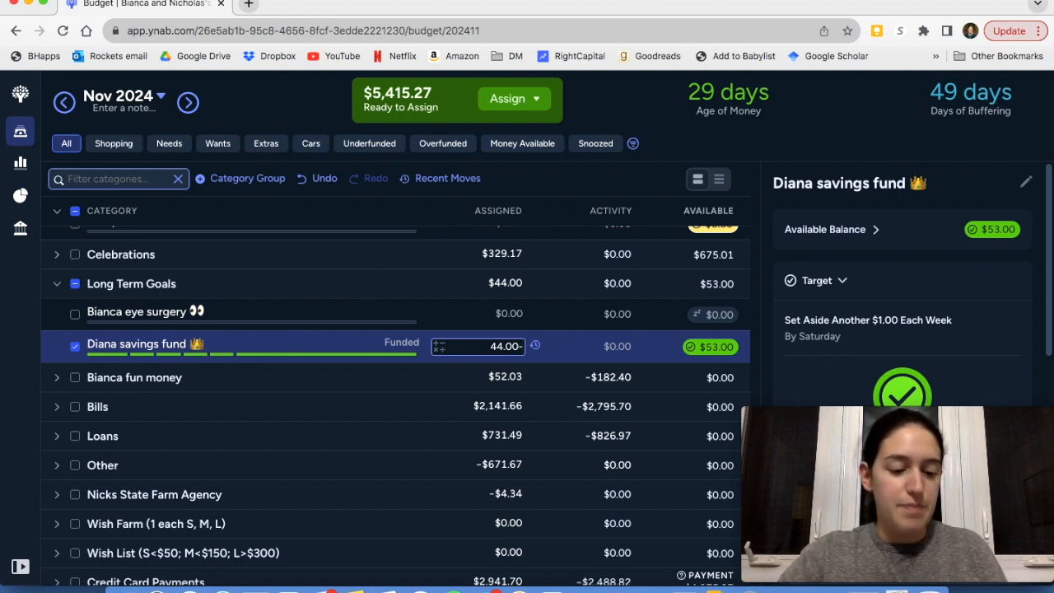
text(9)
key(Return)
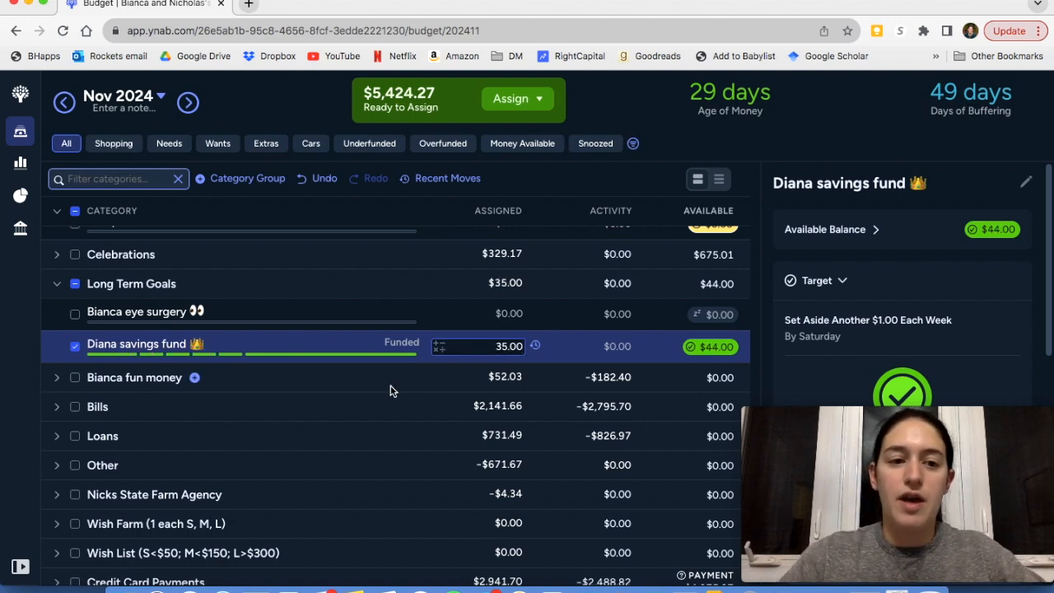
click(75, 347)
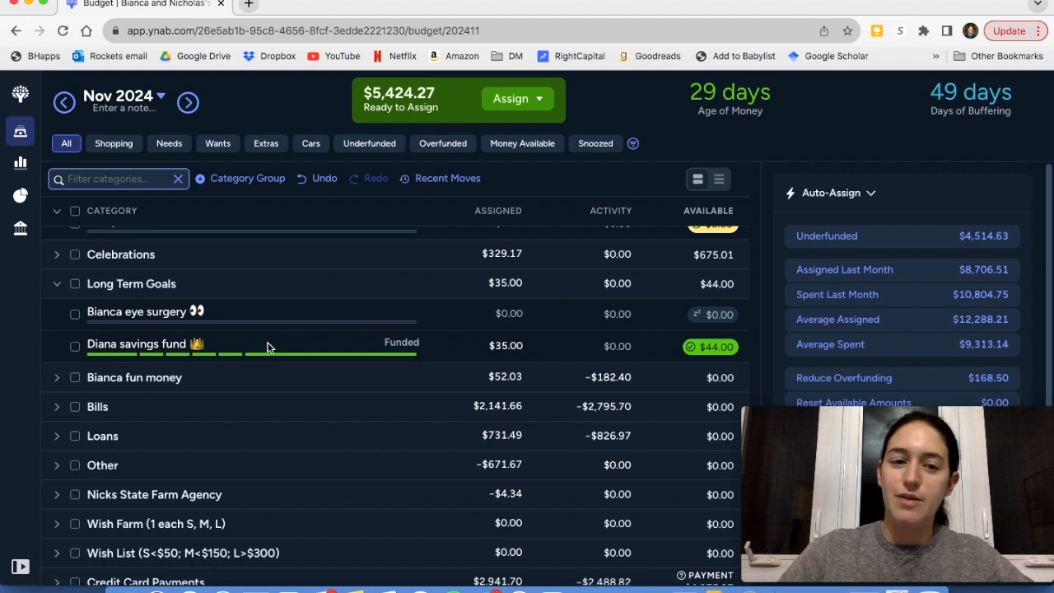
Collapse the Long Term Goals group and expand the fun money group below it
click(58, 286)
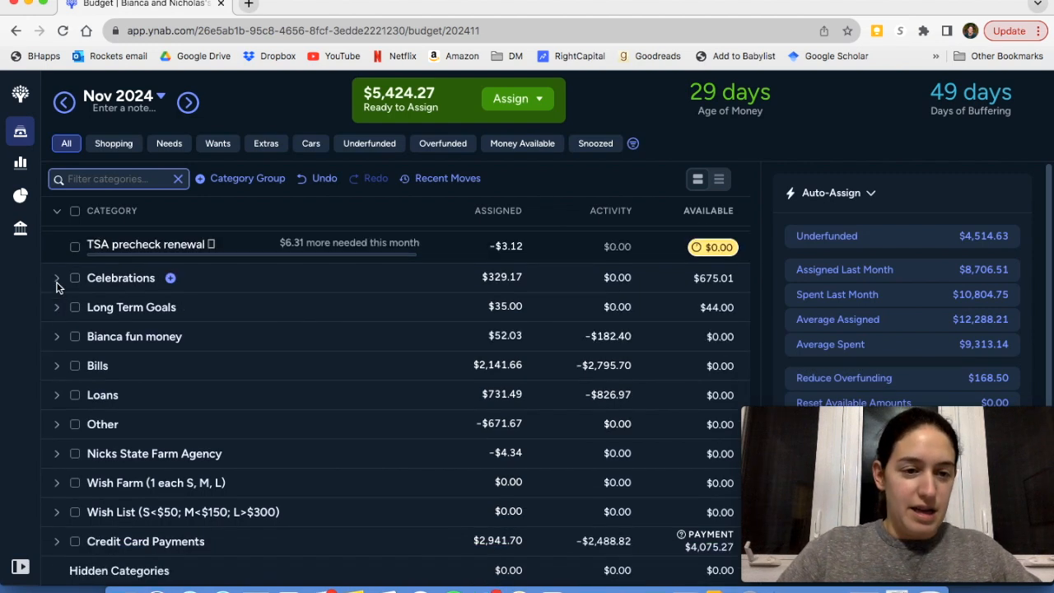
scroll(87, 285, up, 1)
scroll(88, 285, down, 1)
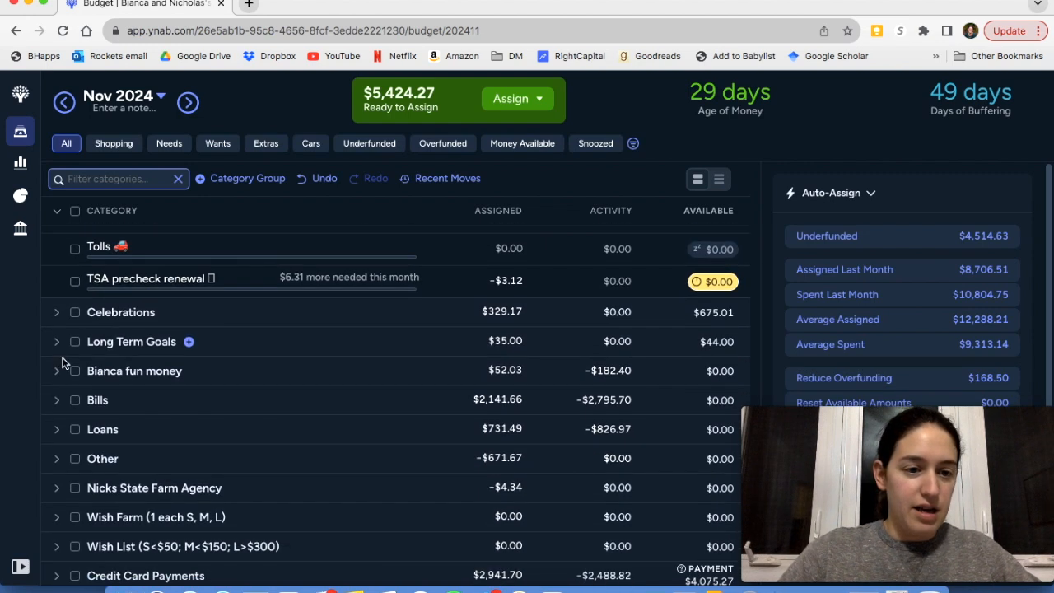
click(58, 371)
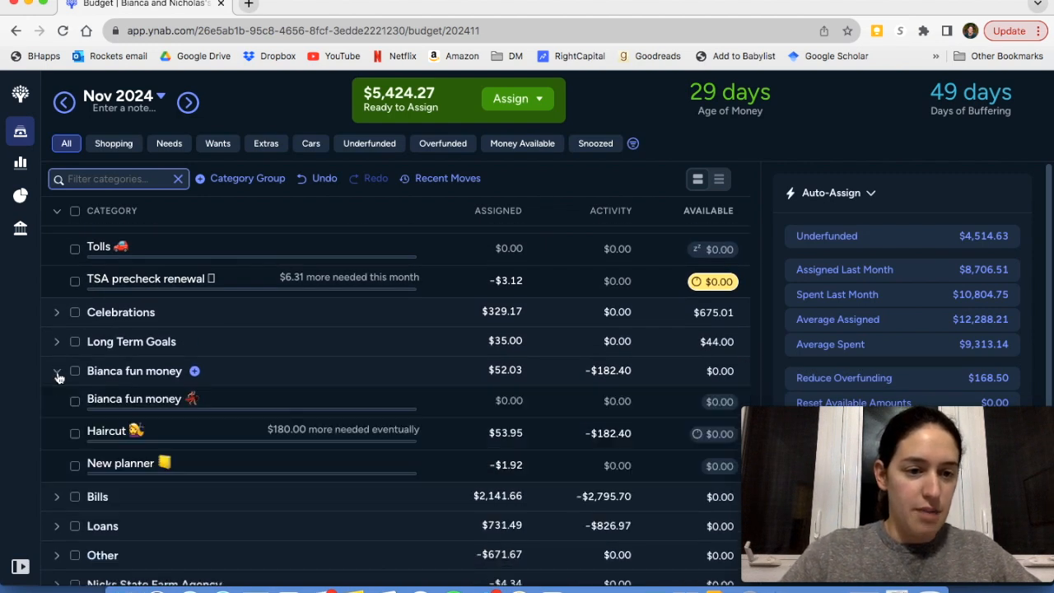
Assign $20 to the fun money category above Haircut and clear the selection
click(512, 401)
text(20)
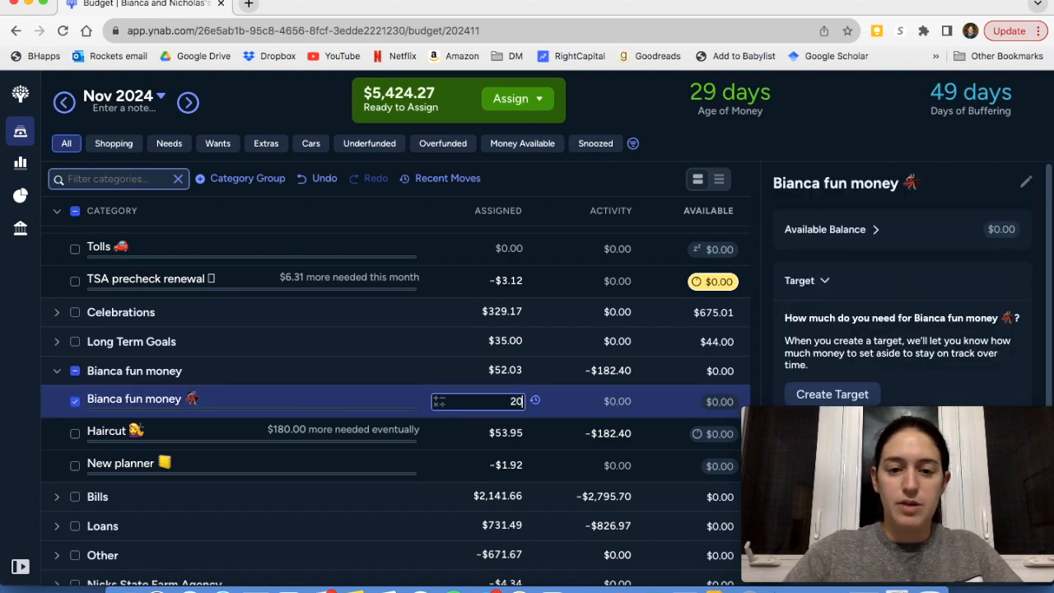
key(Return)
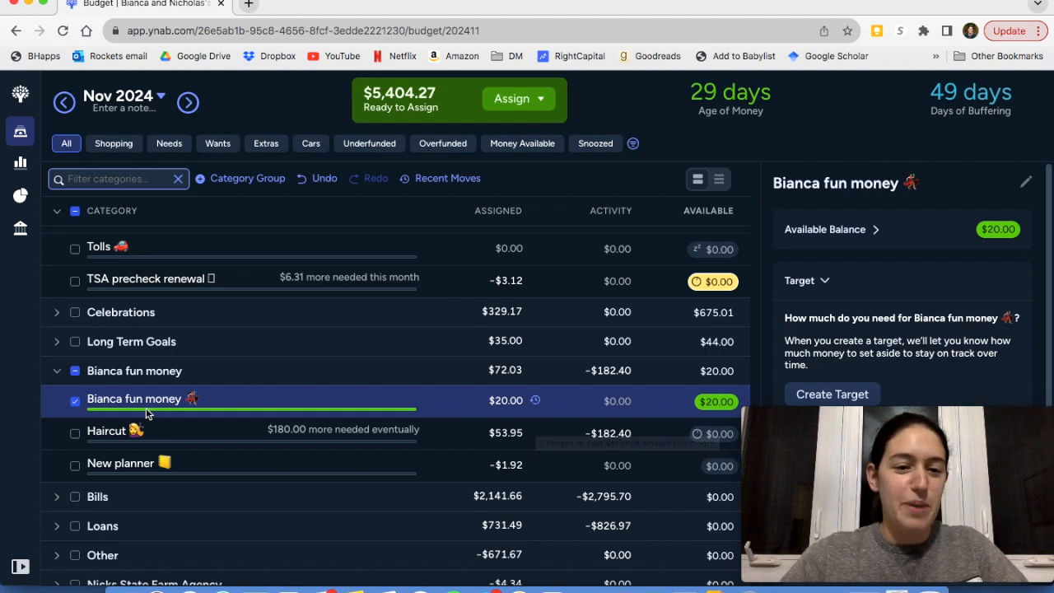
click(75, 375)
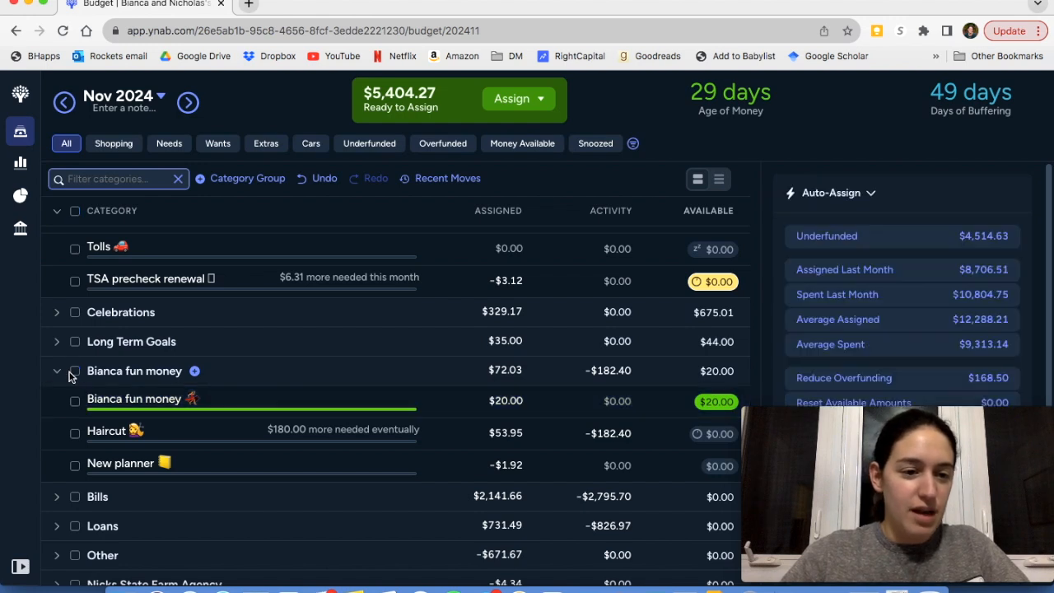
Collapse the fun money group and expand the Bills group to show its categories
click(56, 372)
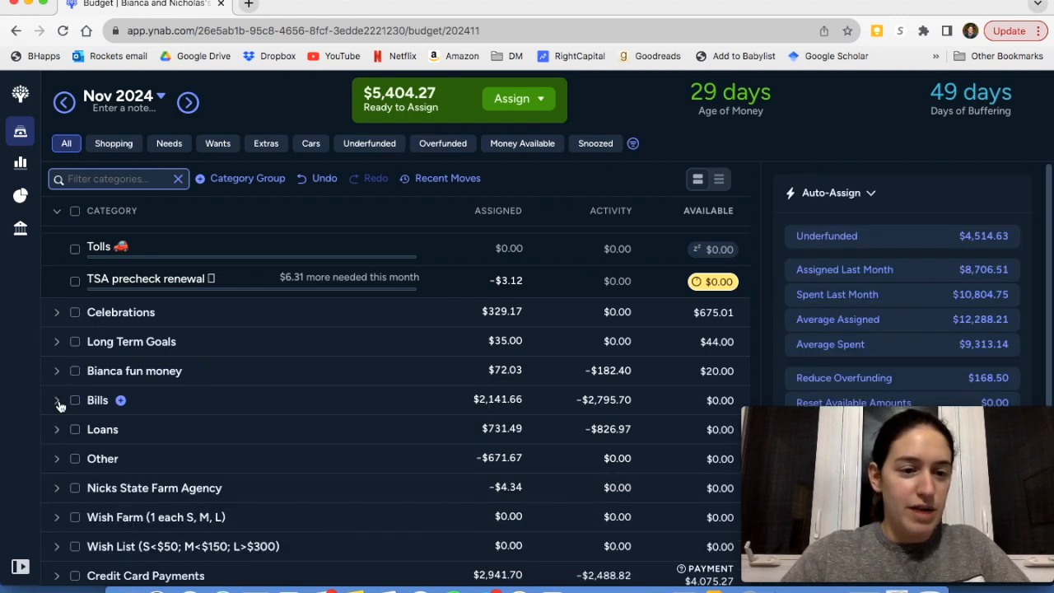
click(57, 401)
scroll(304, 432, down, 1)
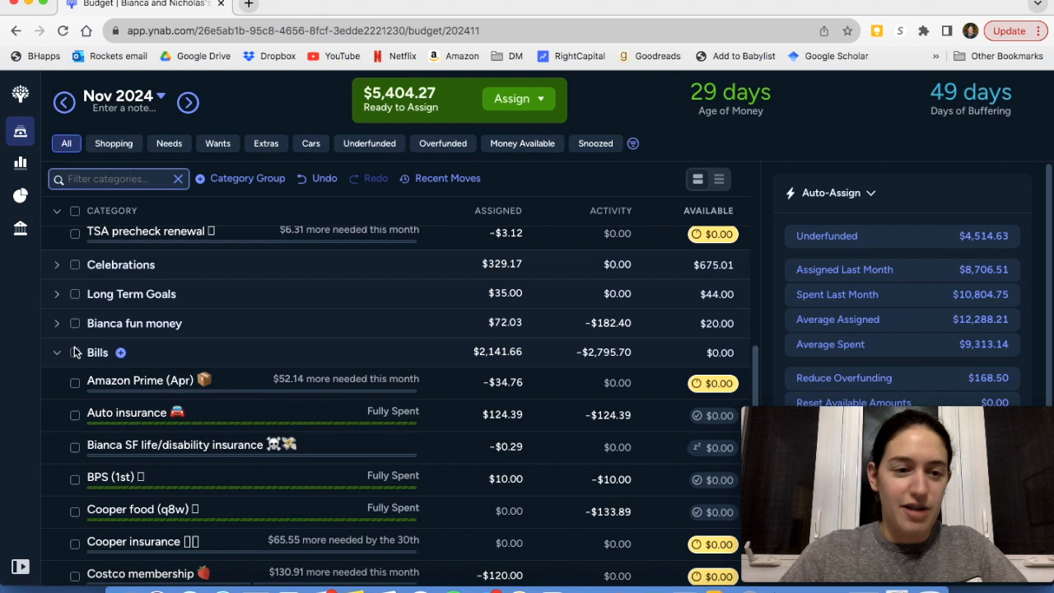
Select all Bills categories, auto-assign their underfunded amounts, and clear the selection
click(75, 353)
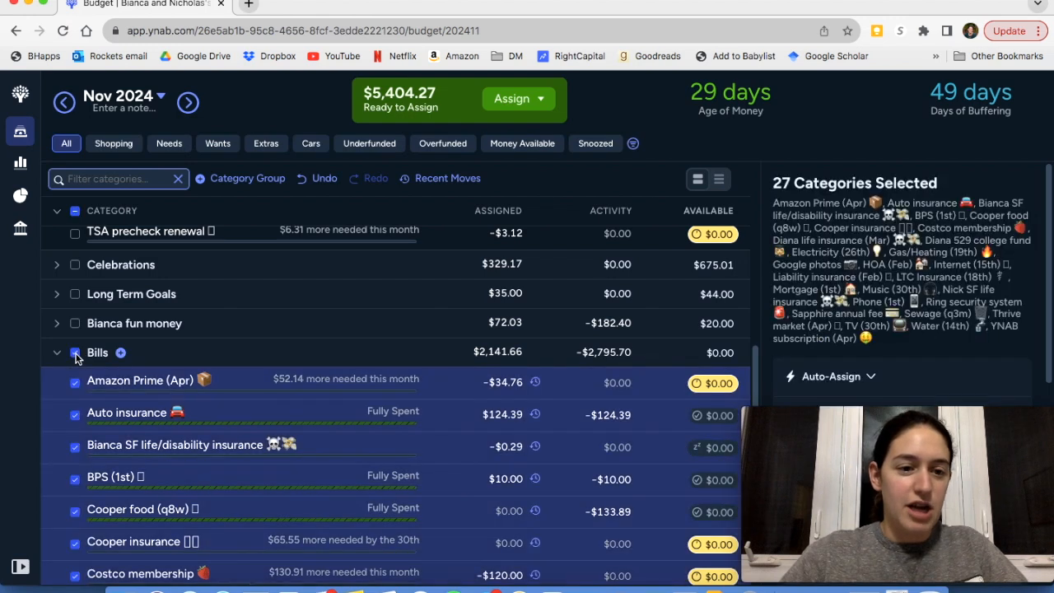
scroll(956, 334, down, 3)
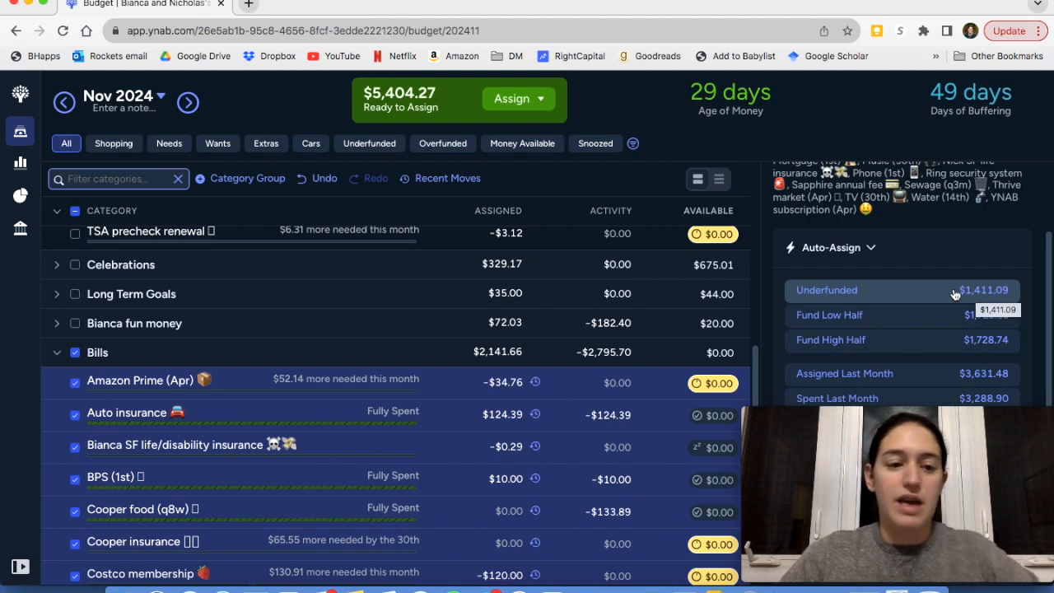
scroll(569, 424, down, 2)
scroll(571, 424, down, 10)
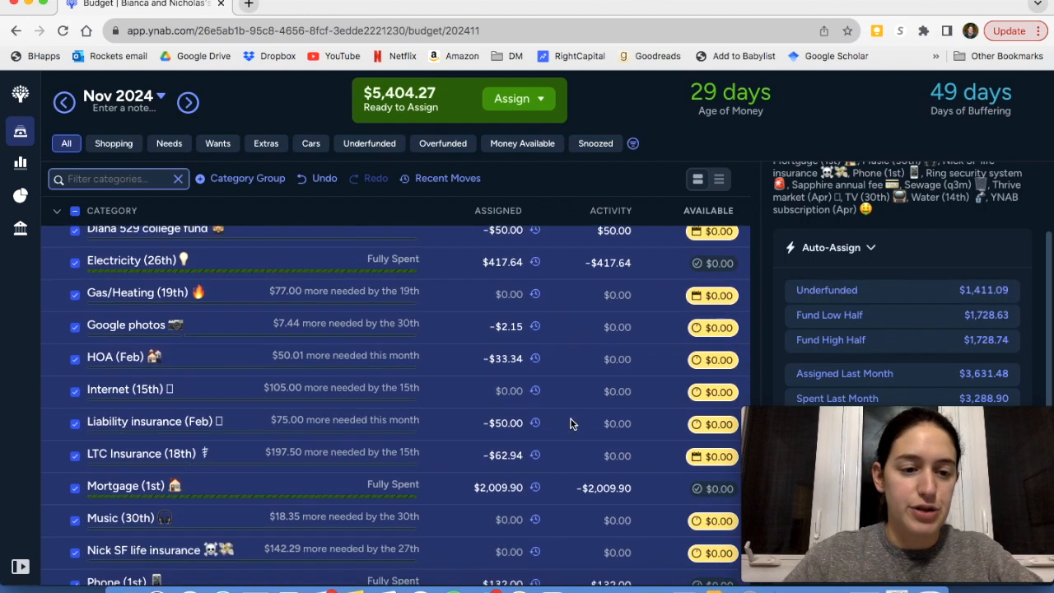
scroll(381, 457, down, 3)
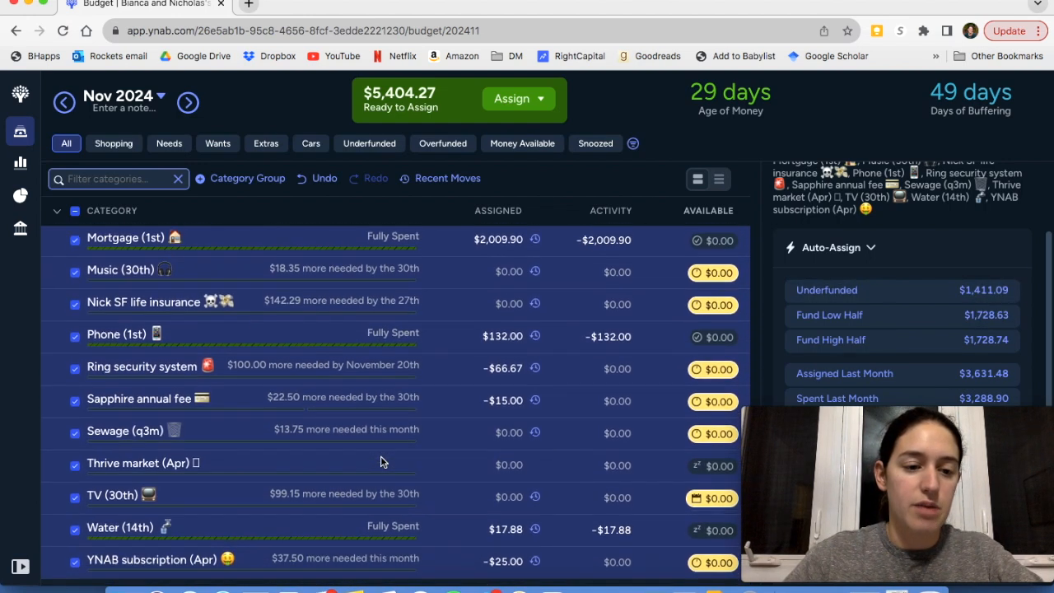
scroll(381, 460, up, 8)
scroll(380, 462, up, 6)
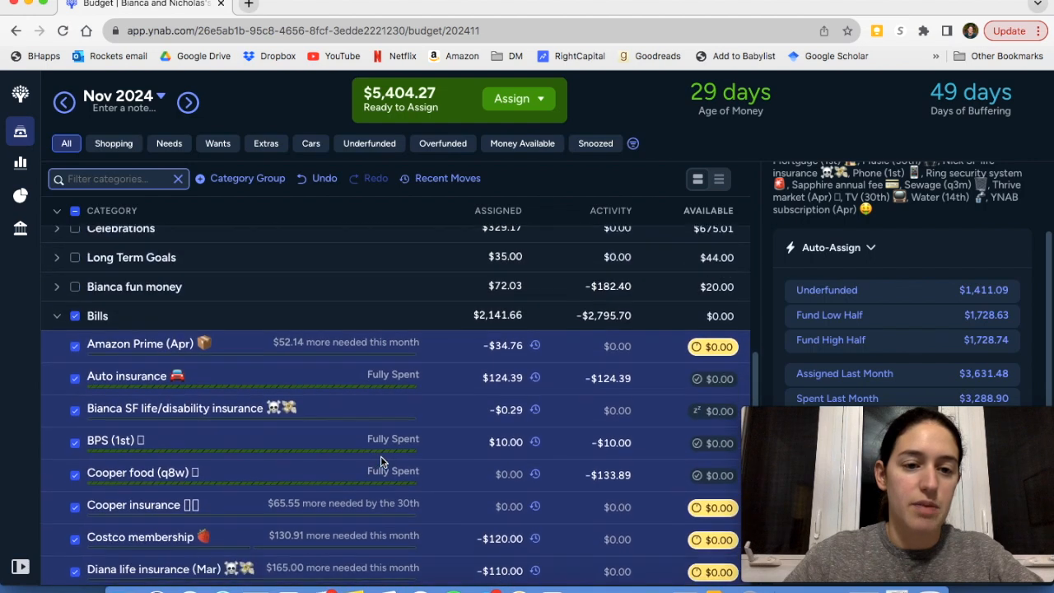
scroll(380, 461, down, 2)
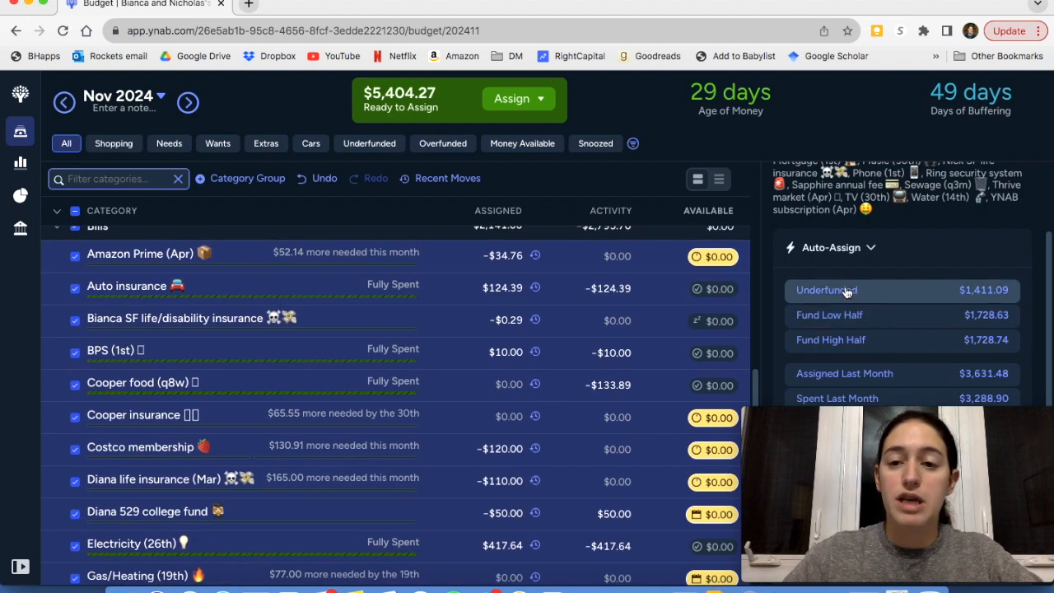
click(847, 292)
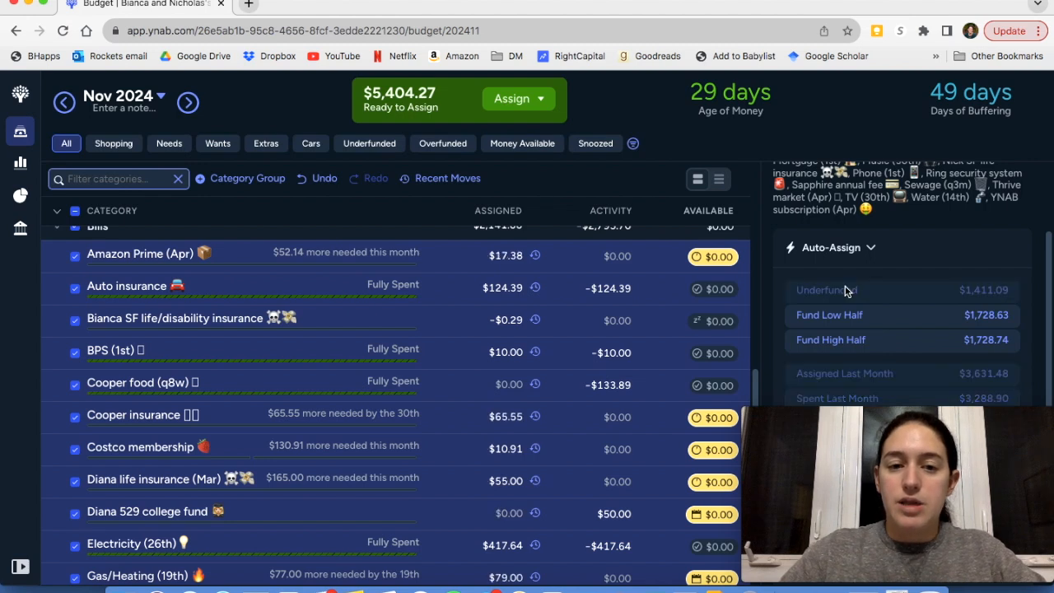
scroll(138, 326, up, 1)
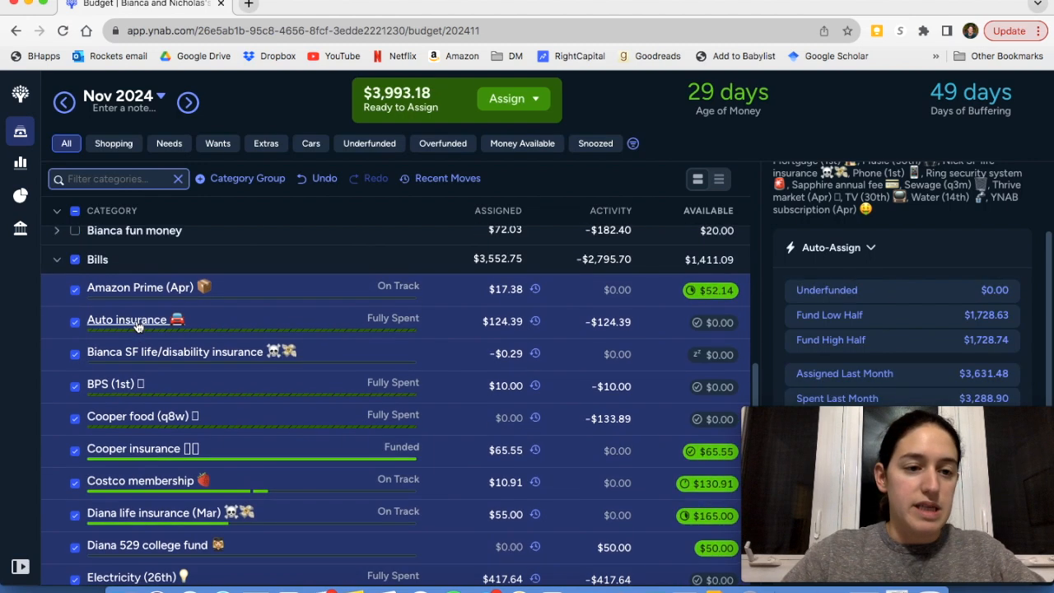
click(75, 259)
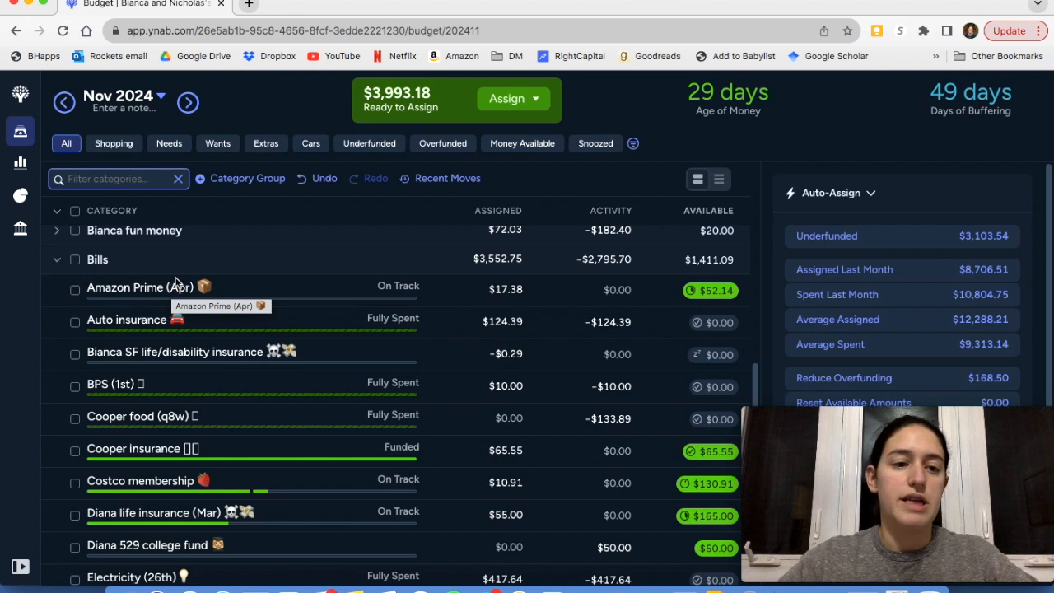
Check the Auto insurance target and turn off this month's snooze on the SF life/disability insurance target
click(222, 323)
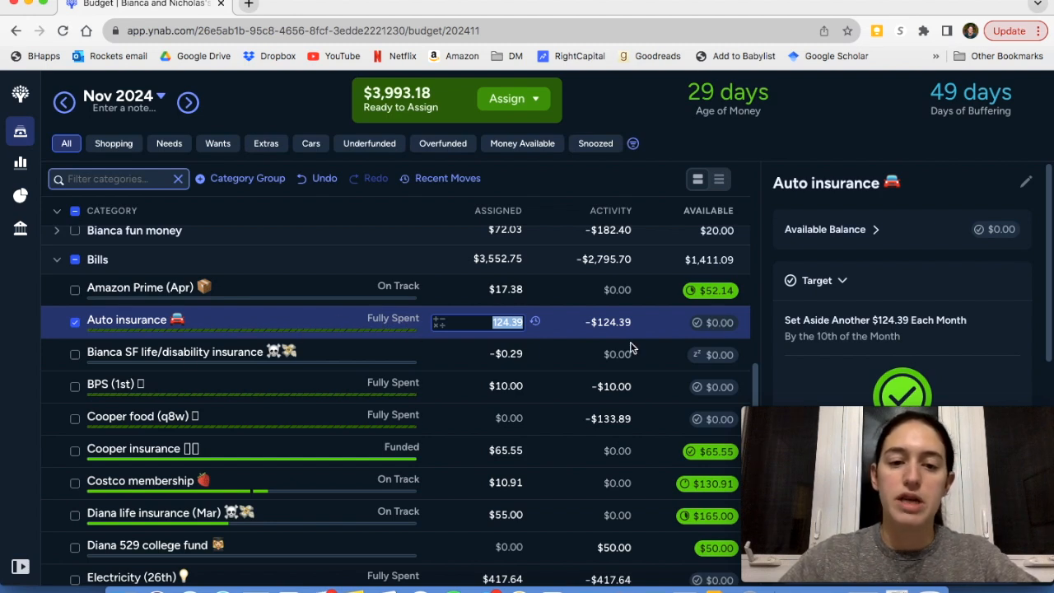
click(74, 323)
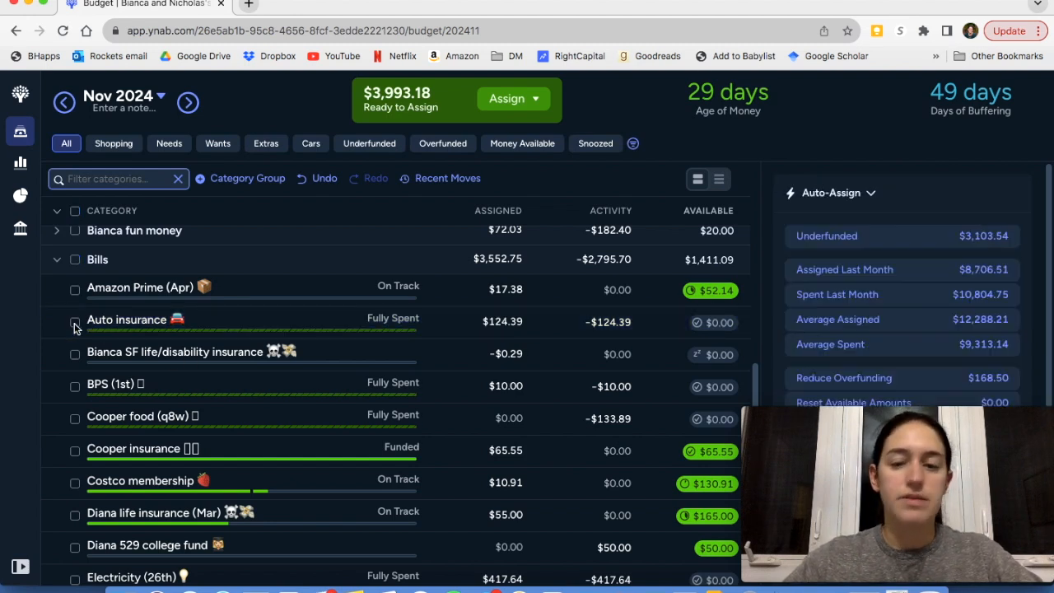
click(170, 360)
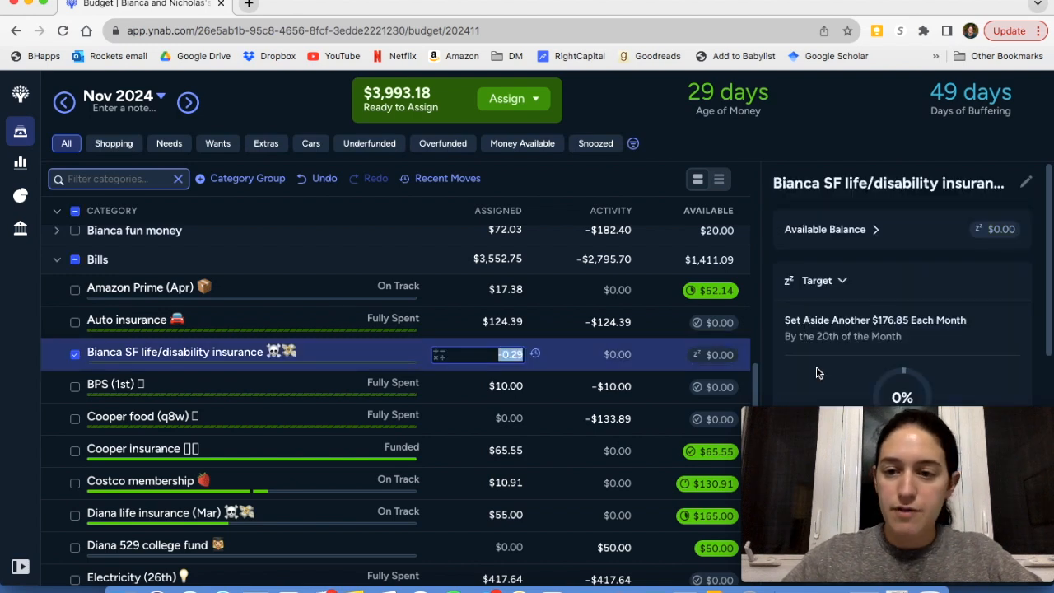
scroll(836, 369, down, 5)
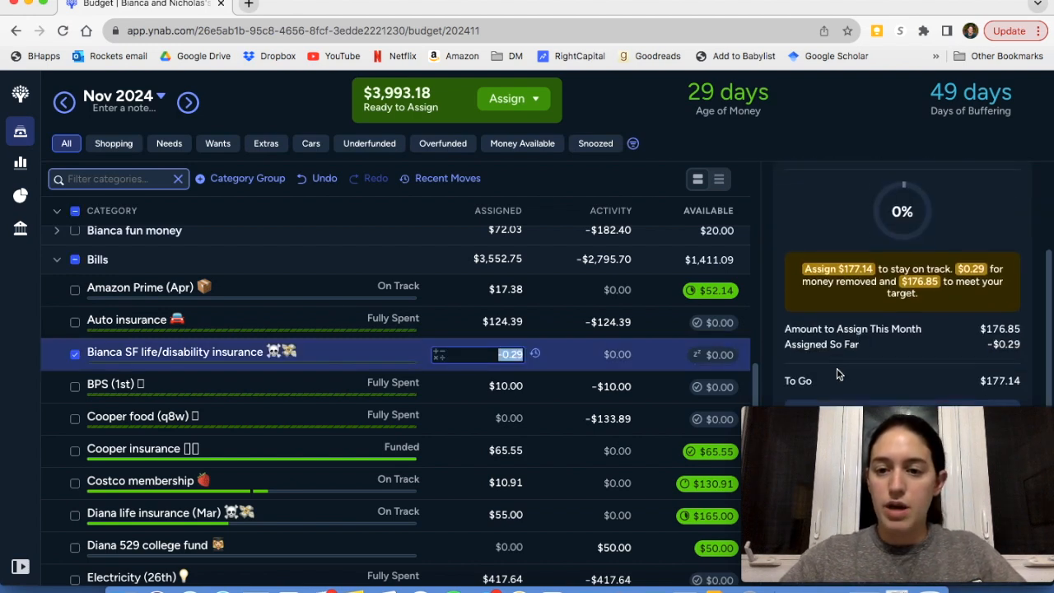
click(808, 333)
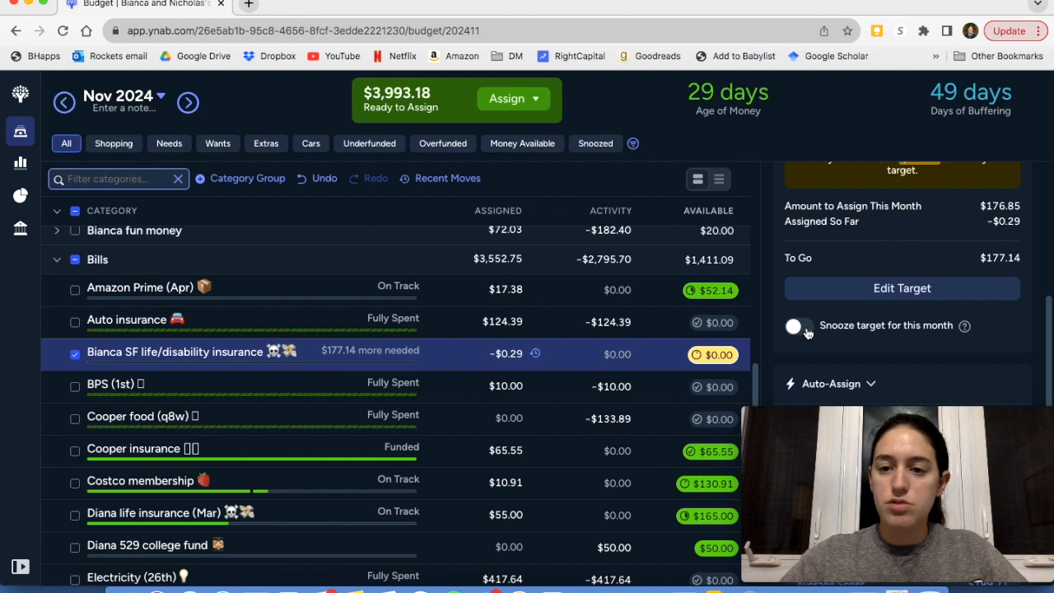
scroll(808, 333, up, 3)
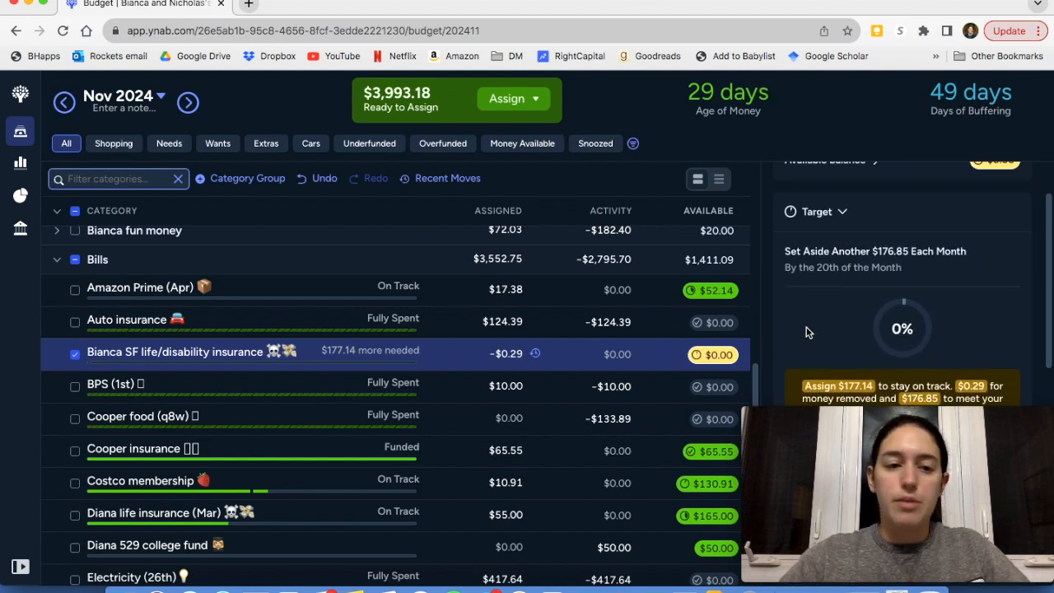
Rename the SF life/disability insurance category by removing "/disability" from its name
click(196, 354)
click(169, 391)
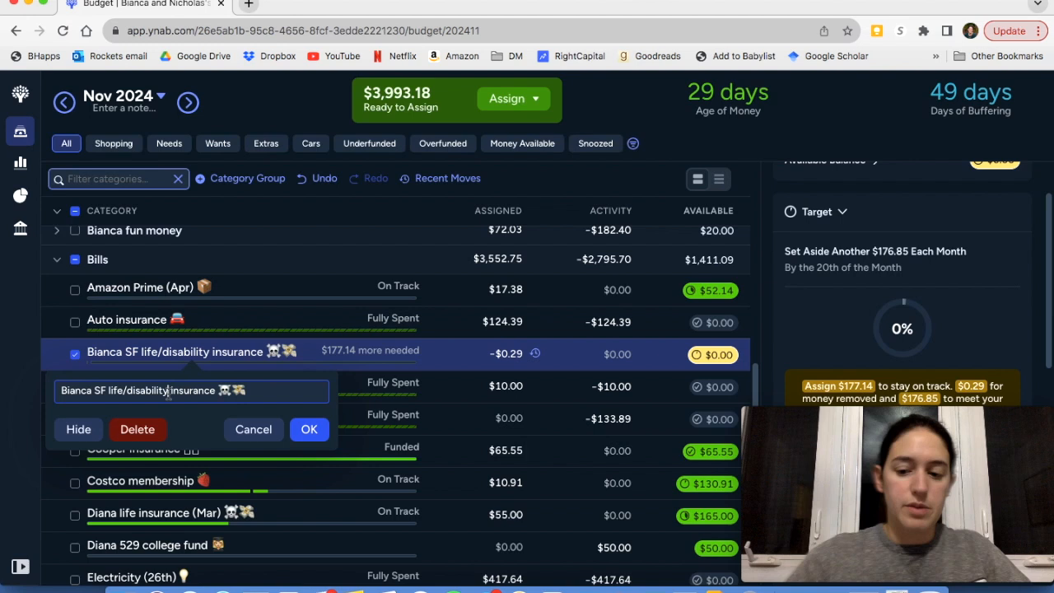
key(BackSpace)
key(BackSpace)
key(BackSpace)
key(BackSpace)
key(BackSpace)
key(BackSpace)
key(BackSpace)
key(BackSpace)
key(BackSpace)
key(BackSpace)
key(BackSpace)
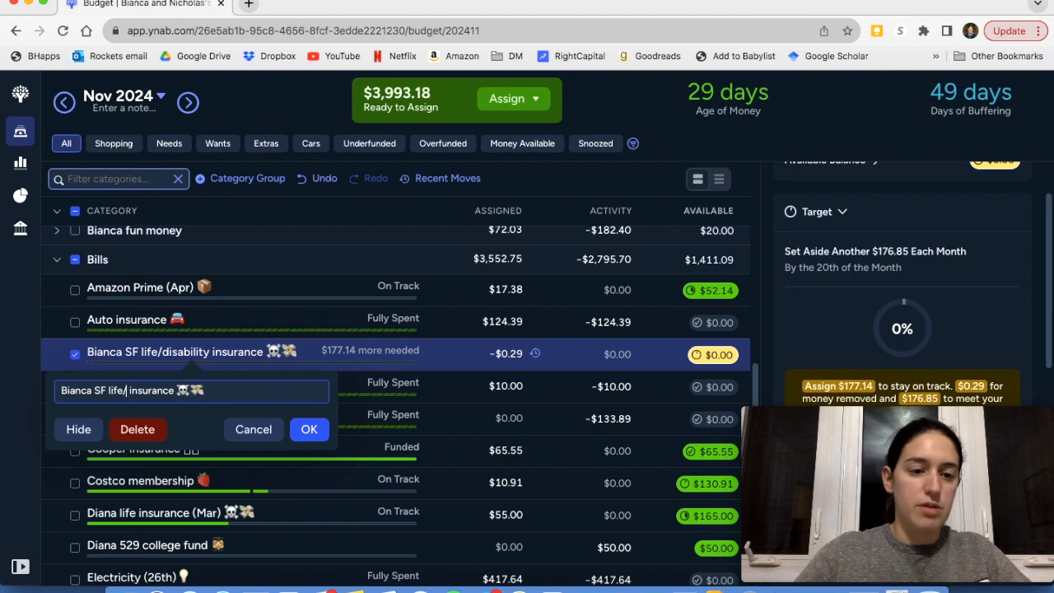
click(316, 433)
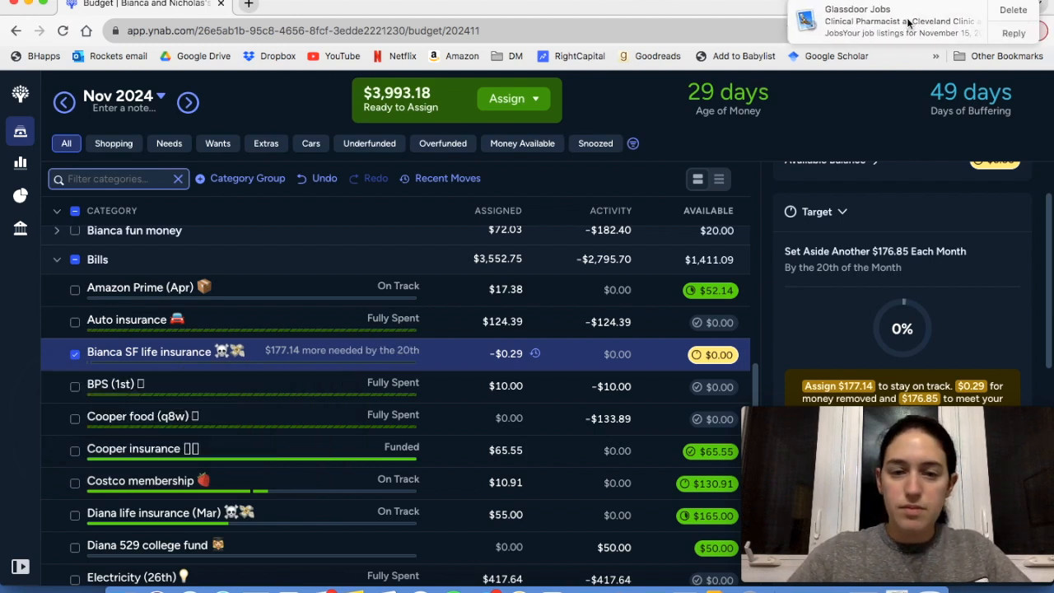
Assign $160 to the SF life insurance category above BPS (1st)
click(490, 356)
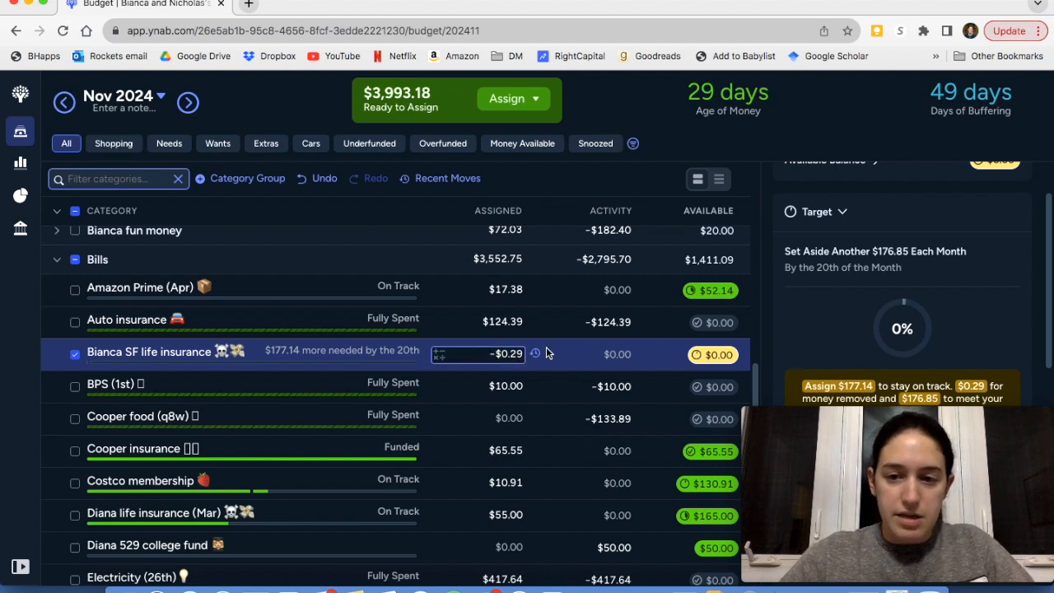
click(859, 325)
scroll(859, 323, down, 2)
scroll(859, 324, down, 1)
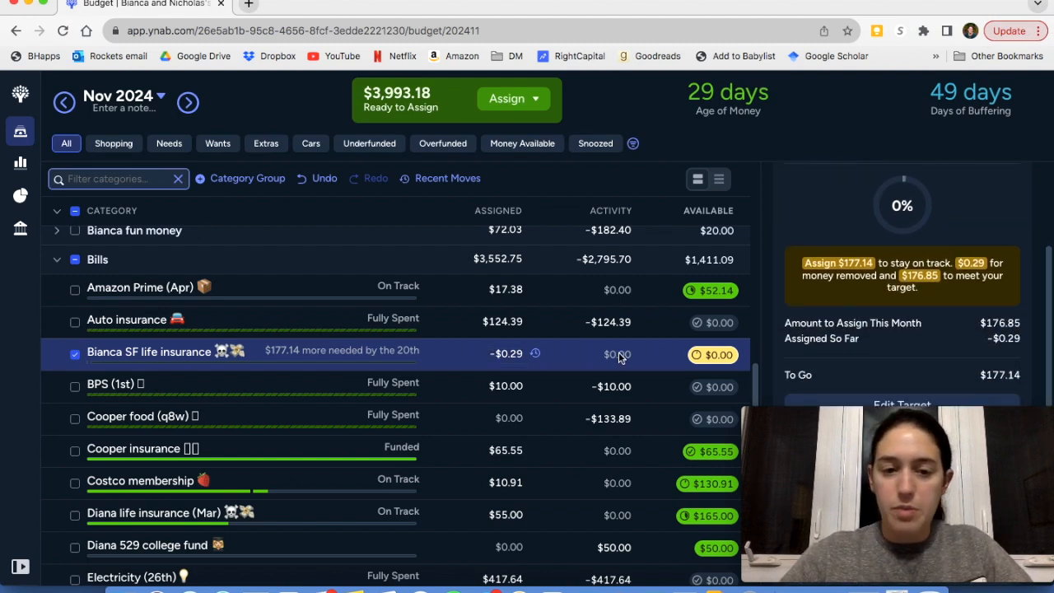
click(519, 354)
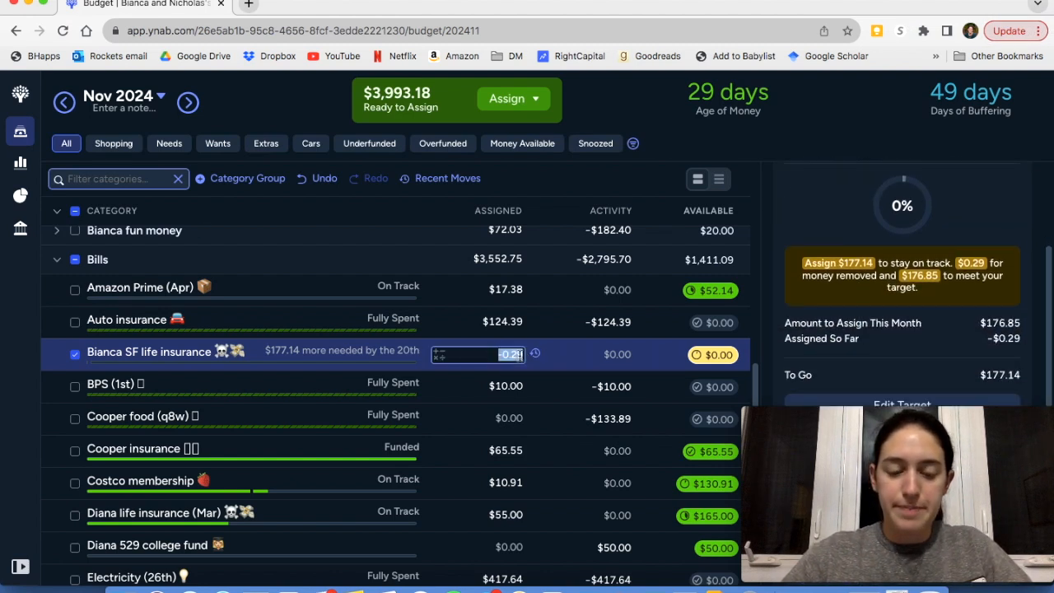
text(160)
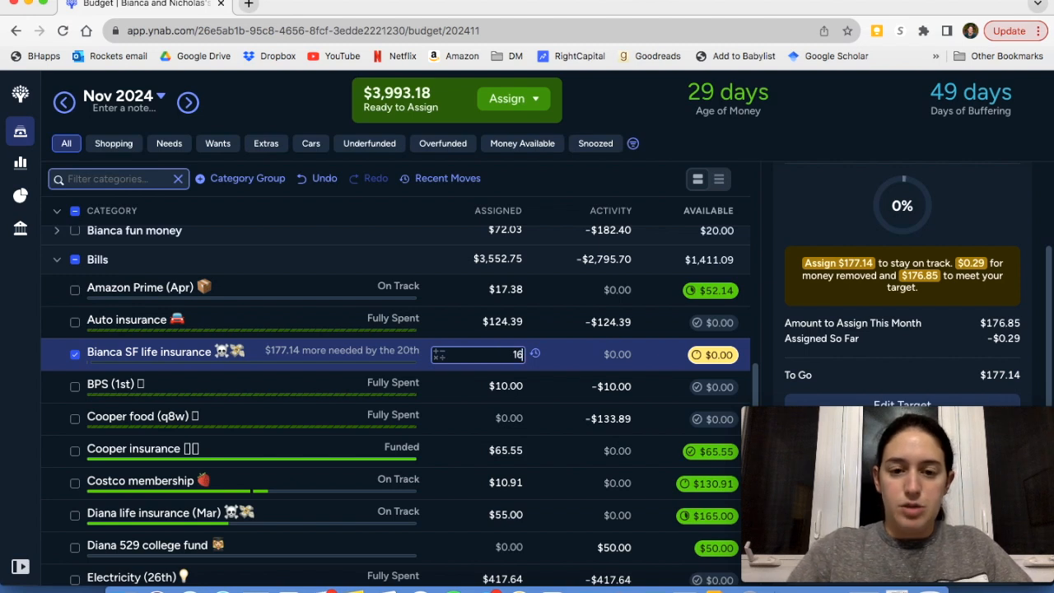
key(Return)
Snooze the SF life insurance target for this month and deselect the category
scroll(943, 354, down, 2)
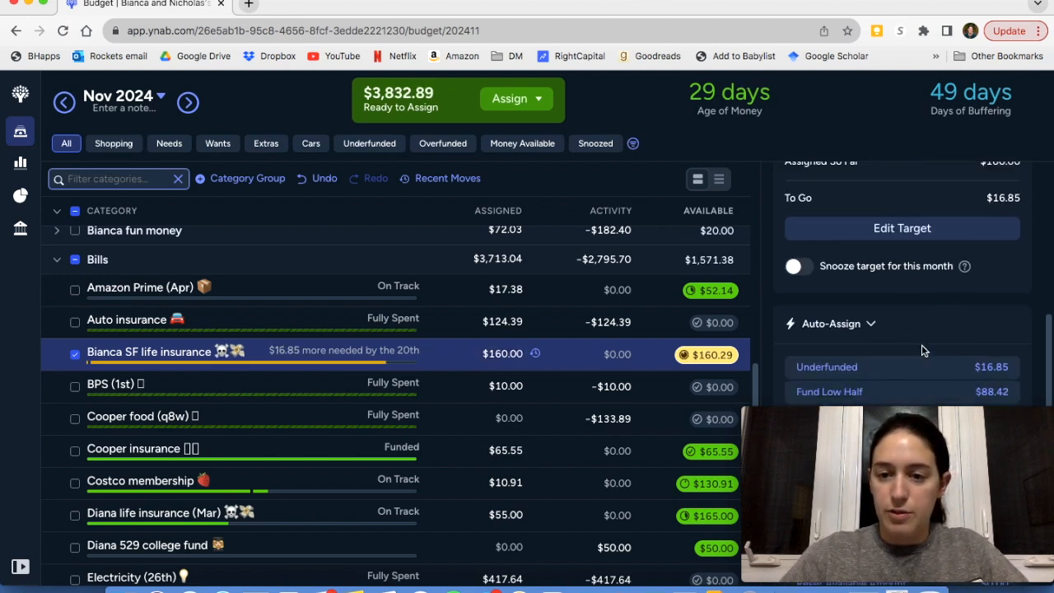
click(799, 266)
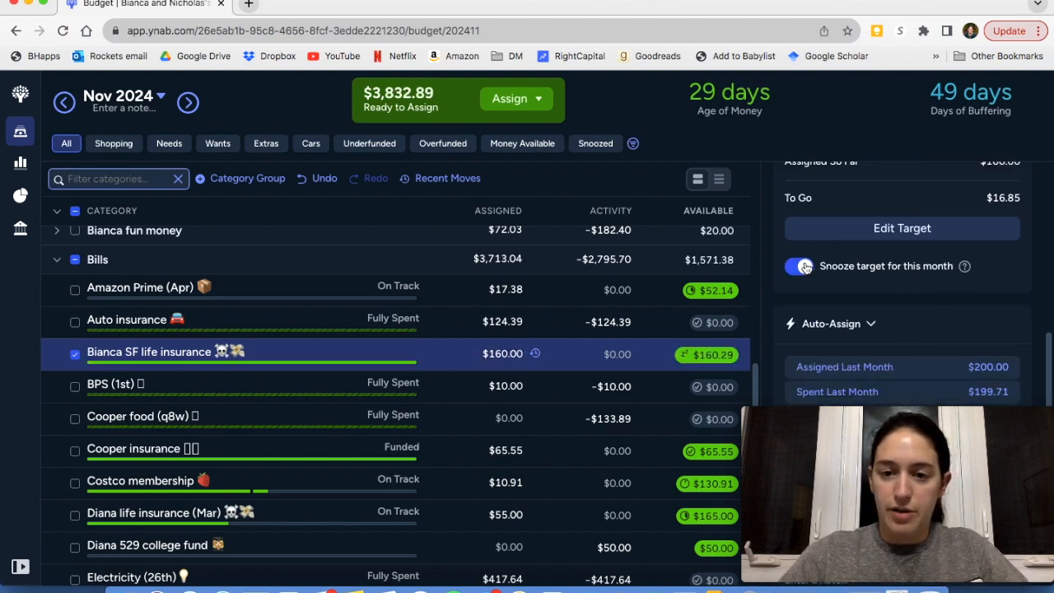
click(76, 356)
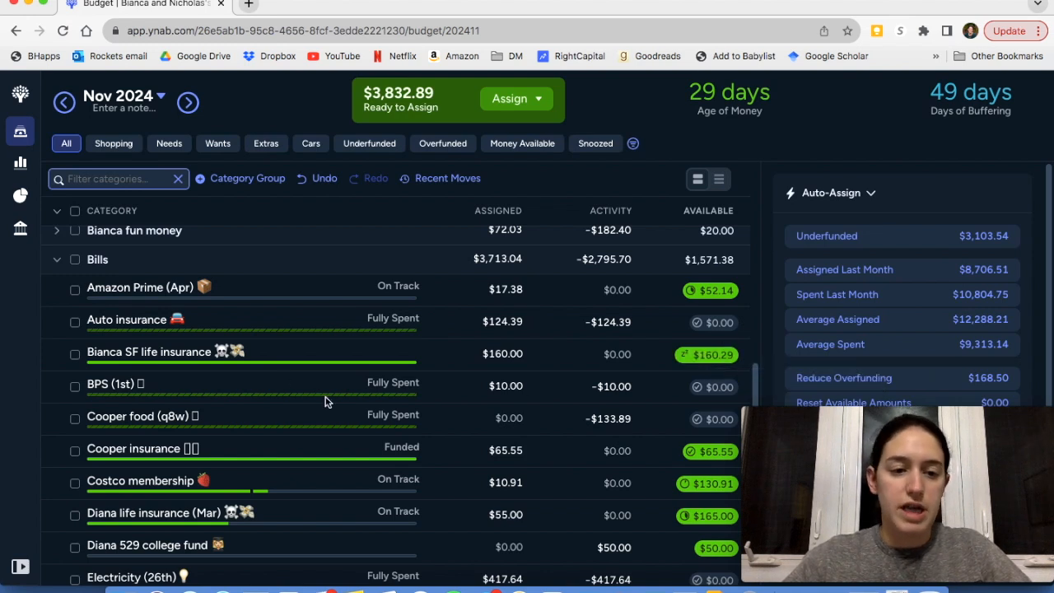
Review the funded Bills categories, check the Costco membership's yearly target details, and clear the selection
scroll(371, 387, down, 1)
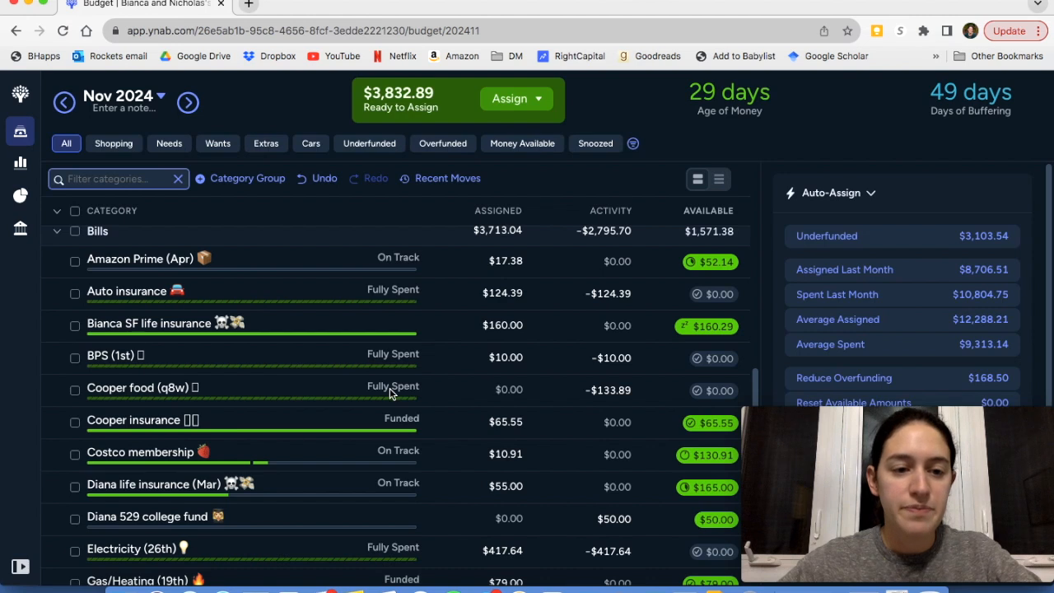
scroll(362, 354, down, 2)
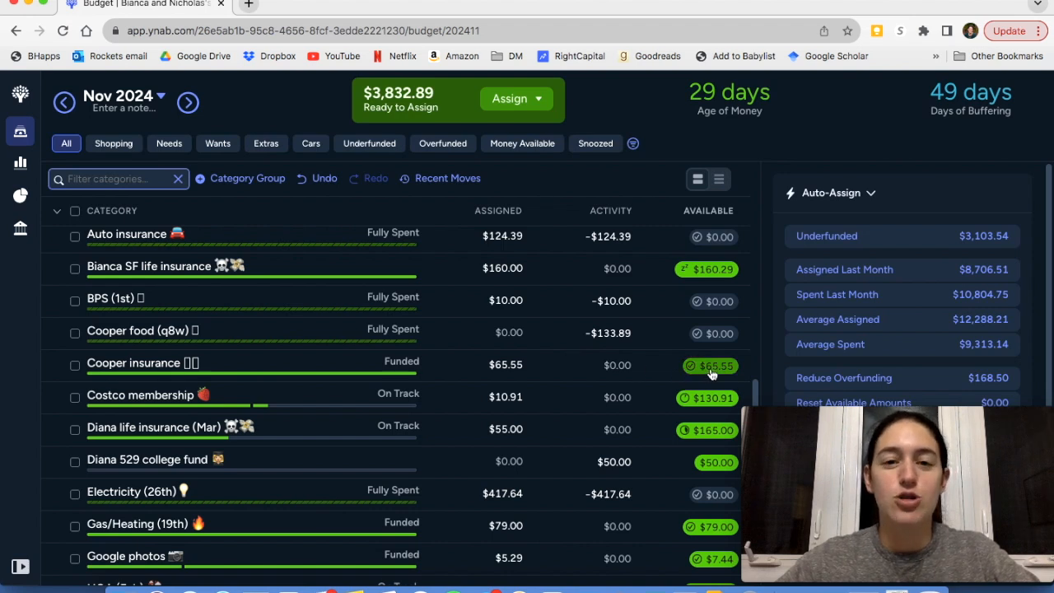
scroll(700, 378, down, 1)
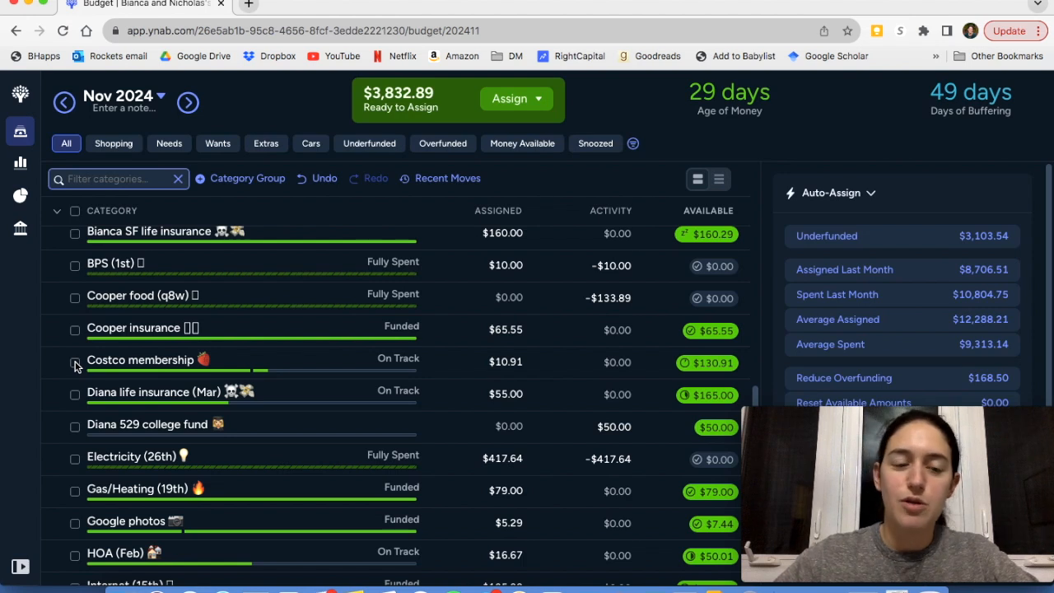
click(226, 363)
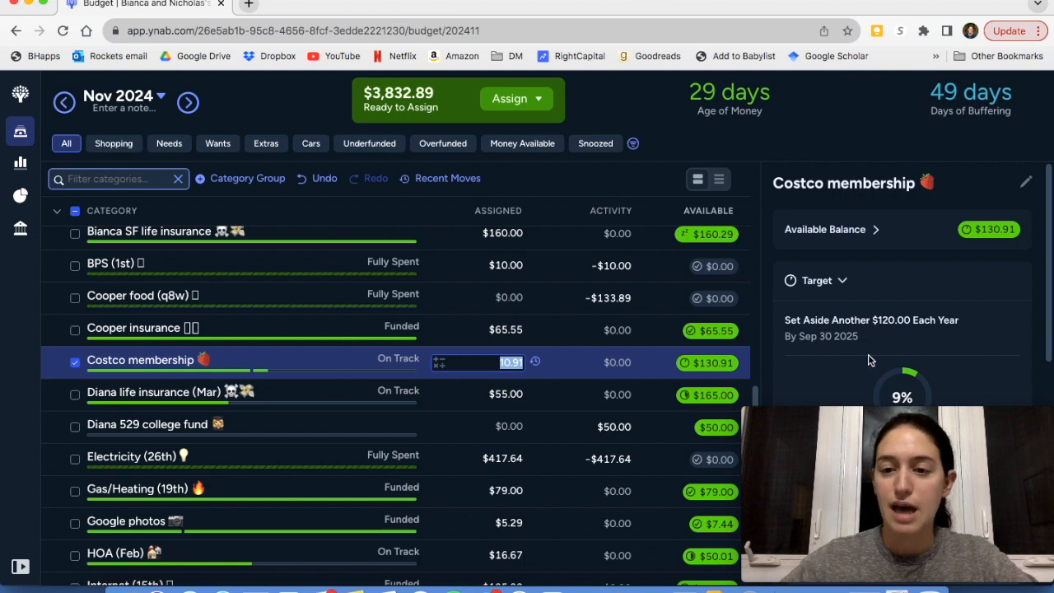
scroll(869, 360, down, 1)
scroll(869, 360, down, 2)
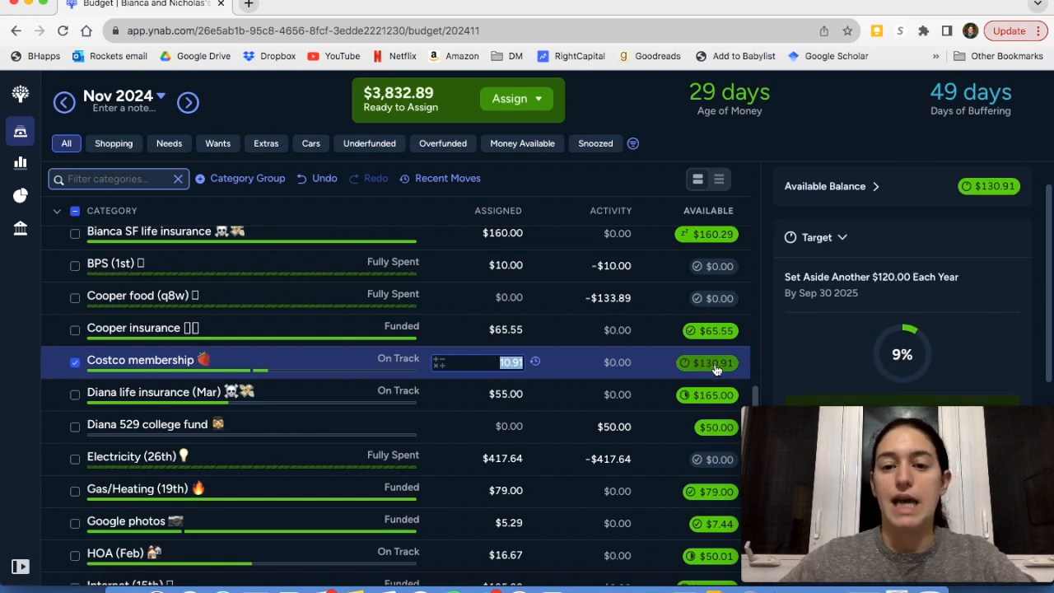
click(75, 363)
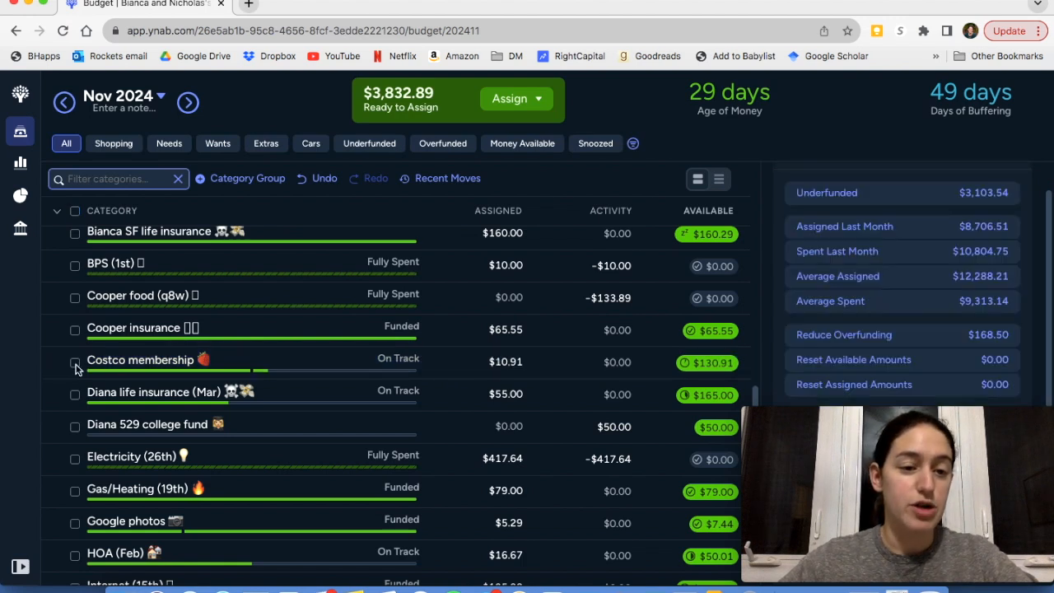
Inspect the 529 college fund category's available balance breakdown and its upcoming transaction, and clear the selection
scroll(76, 398, down, 2)
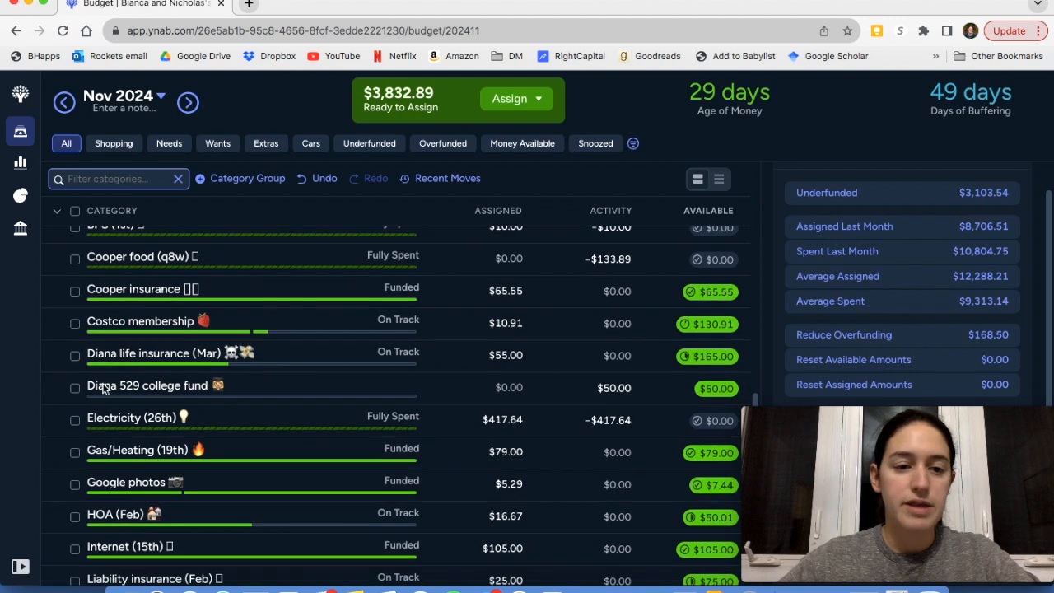
click(103, 387)
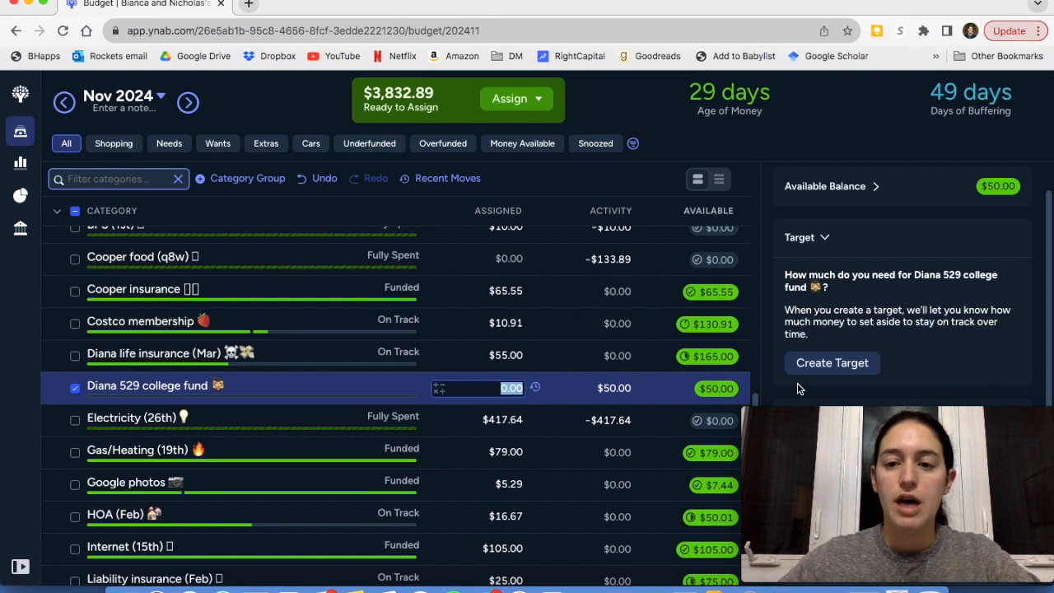
scroll(855, 313, up, 1)
scroll(855, 313, down, 5)
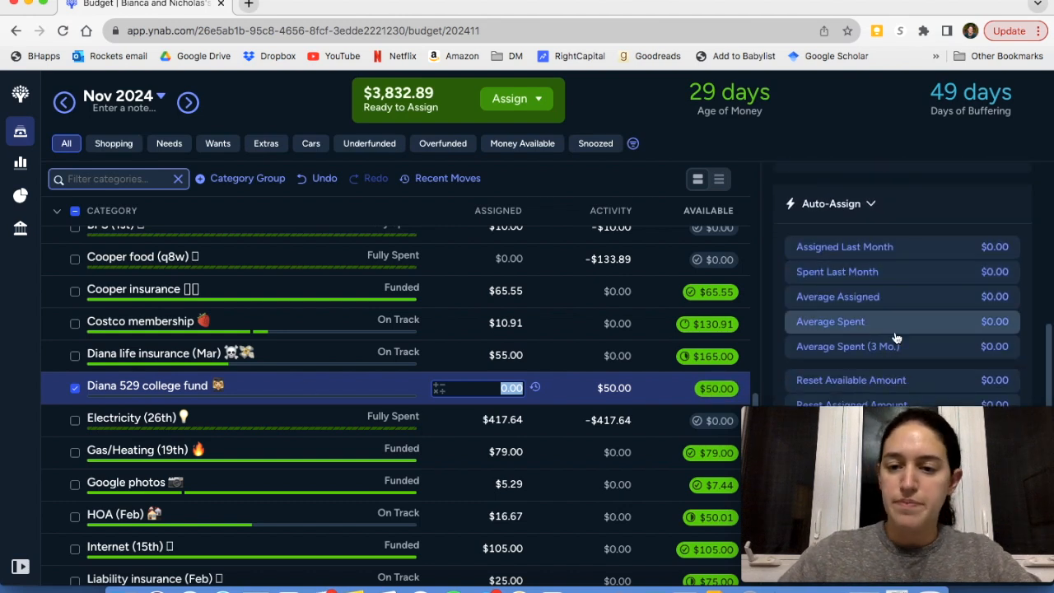
scroll(896, 337, up, 1)
scroll(896, 338, up, 4)
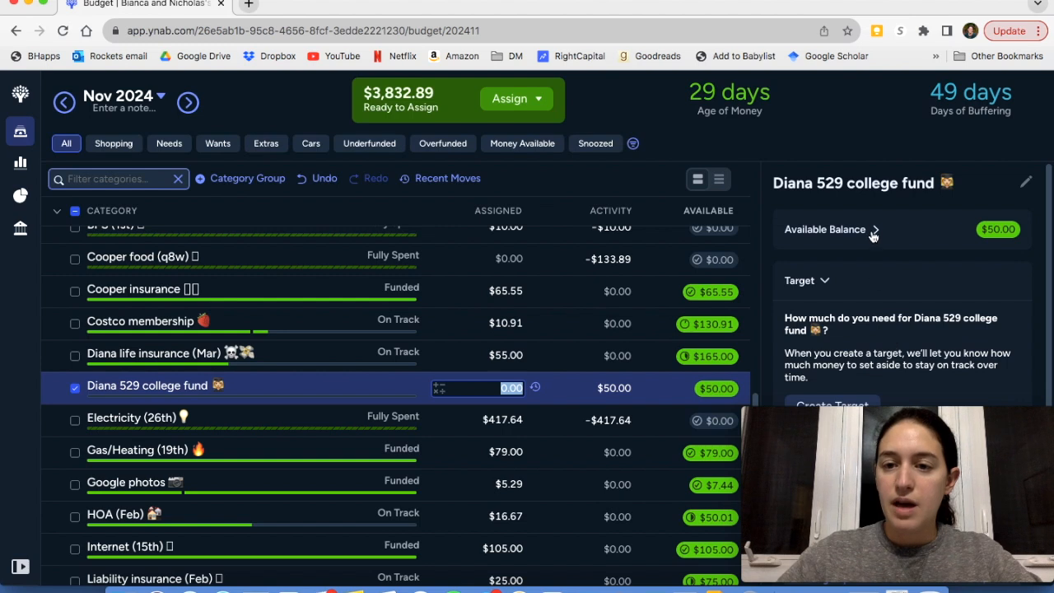
click(874, 230)
scroll(896, 298, down, 1)
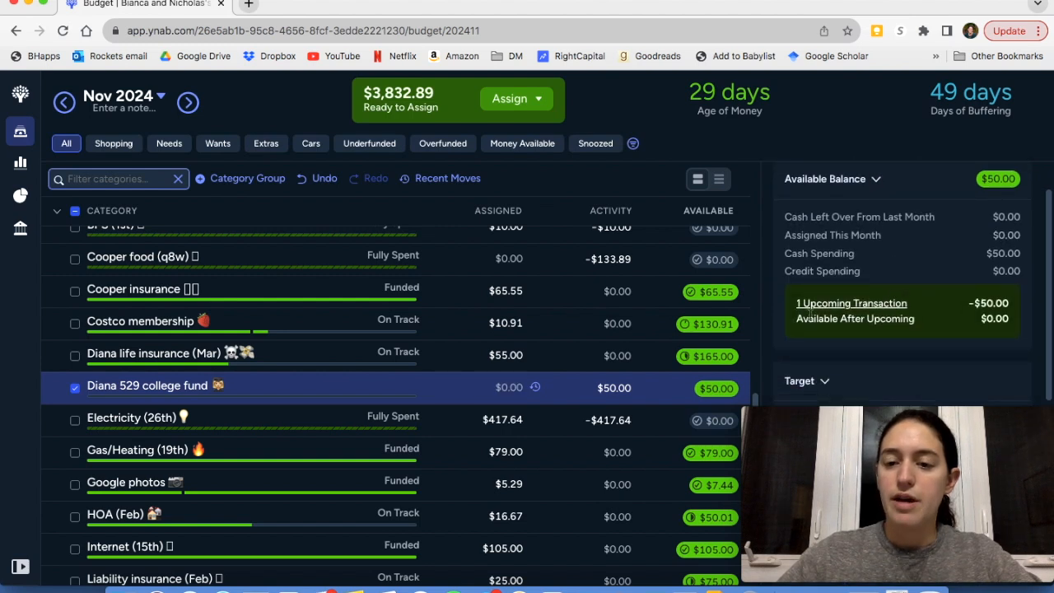
click(889, 307)
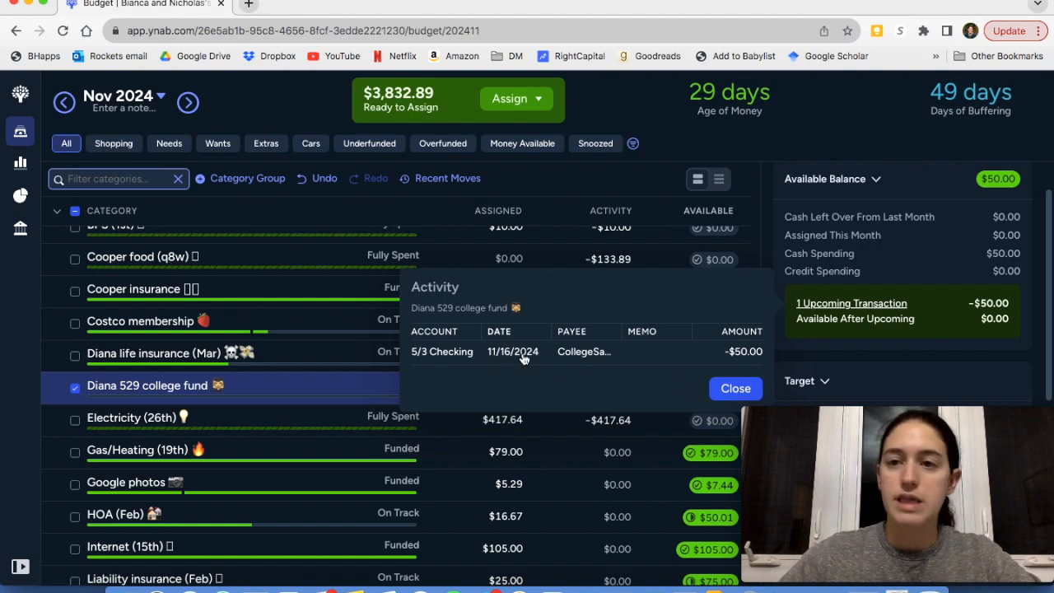
click(735, 389)
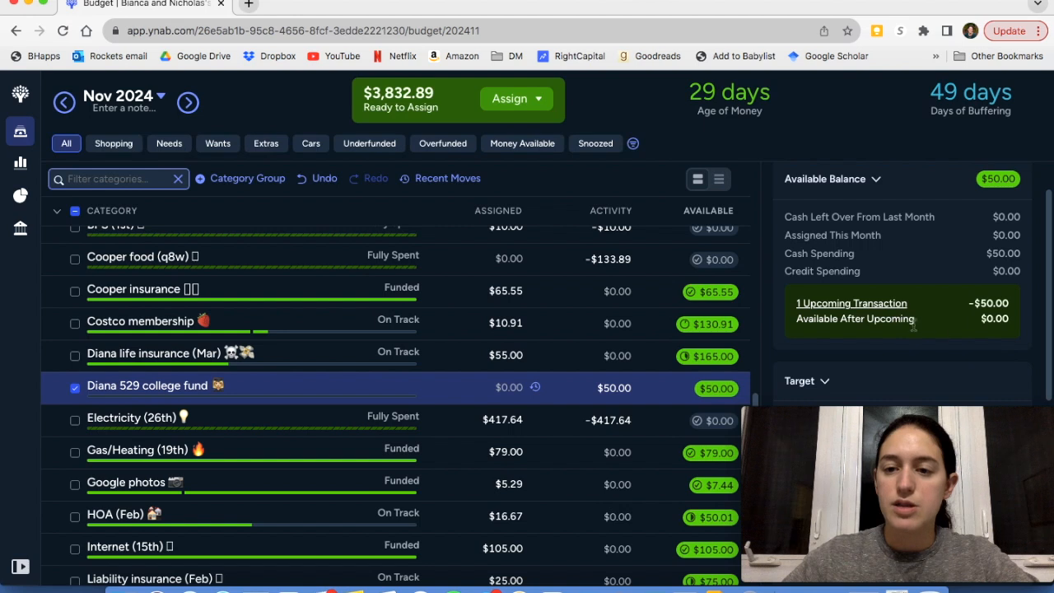
click(76, 388)
Check the yearly target details of the HOA (Feb) category and deselect it
scroll(107, 377, down, 2)
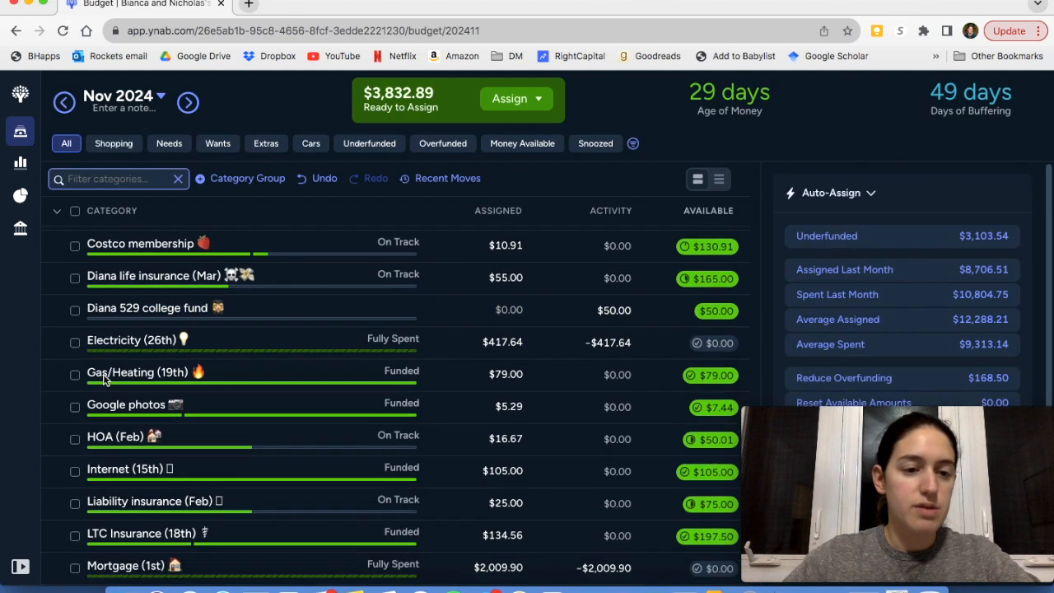
scroll(125, 340, down, 1)
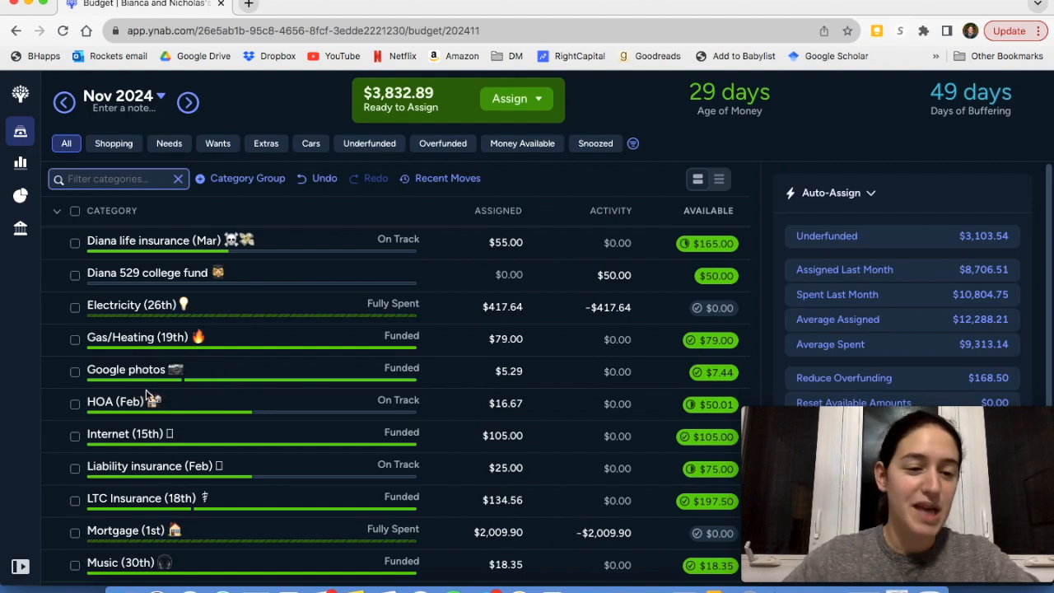
scroll(144, 387, down, 1)
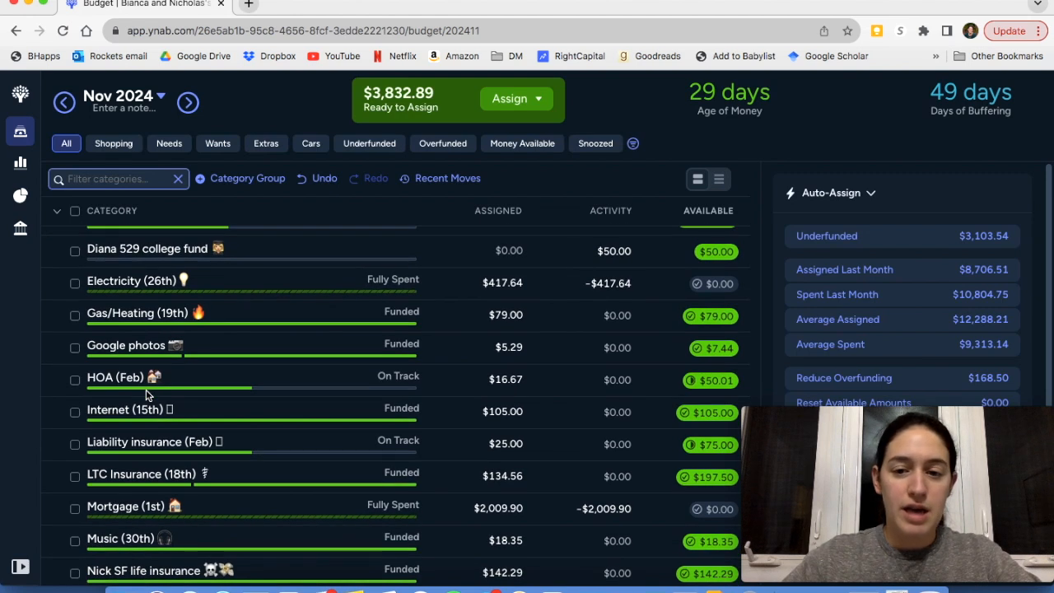
click(200, 379)
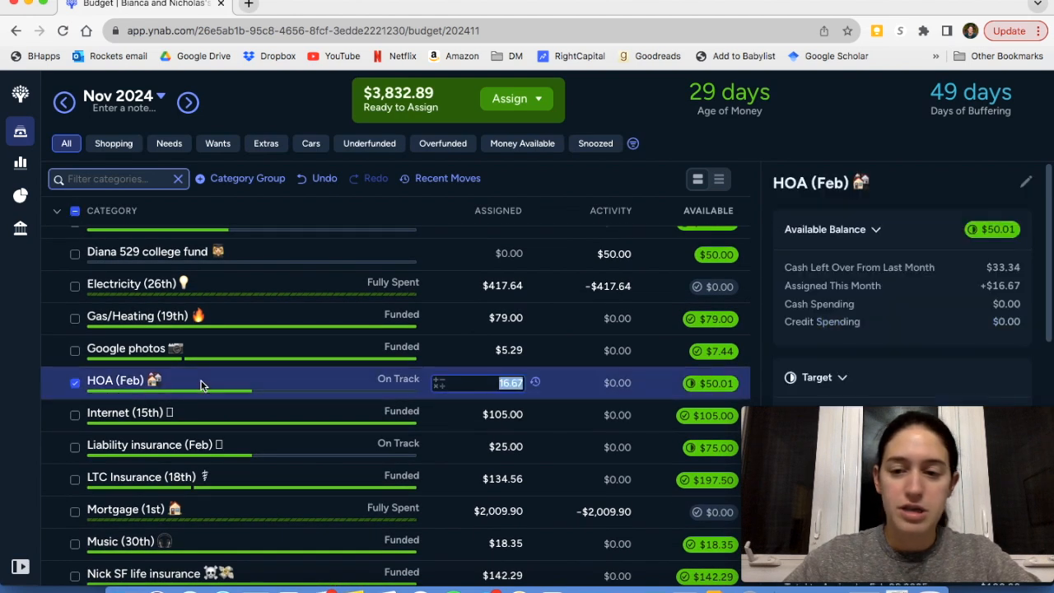
scroll(936, 350, down, 2)
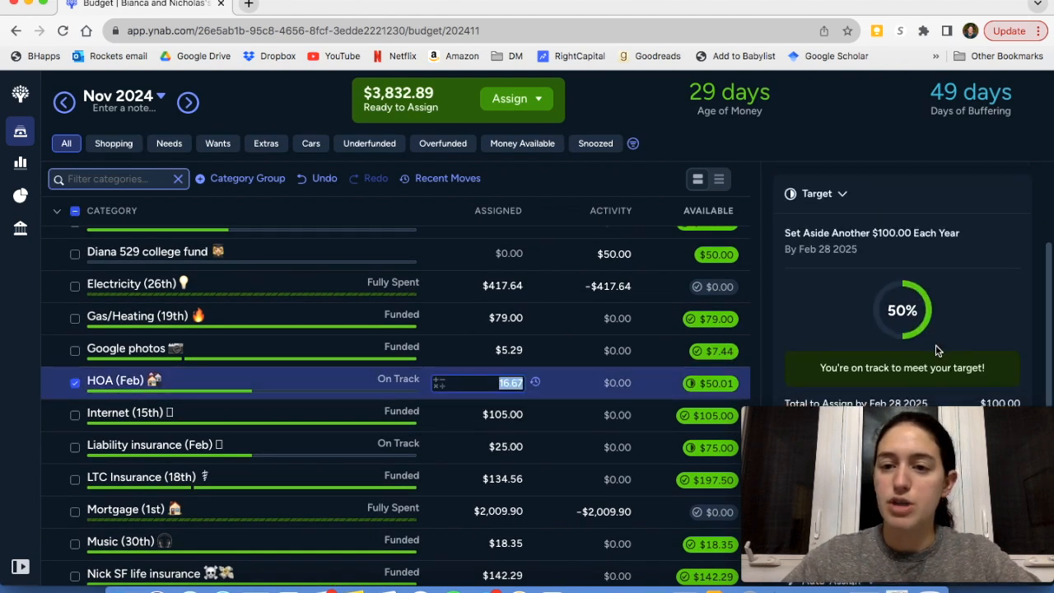
click(76, 385)
Check the available balance and upcoming transaction of the LTC Insurance (18th) category and deselect it
scroll(87, 400, down, 2)
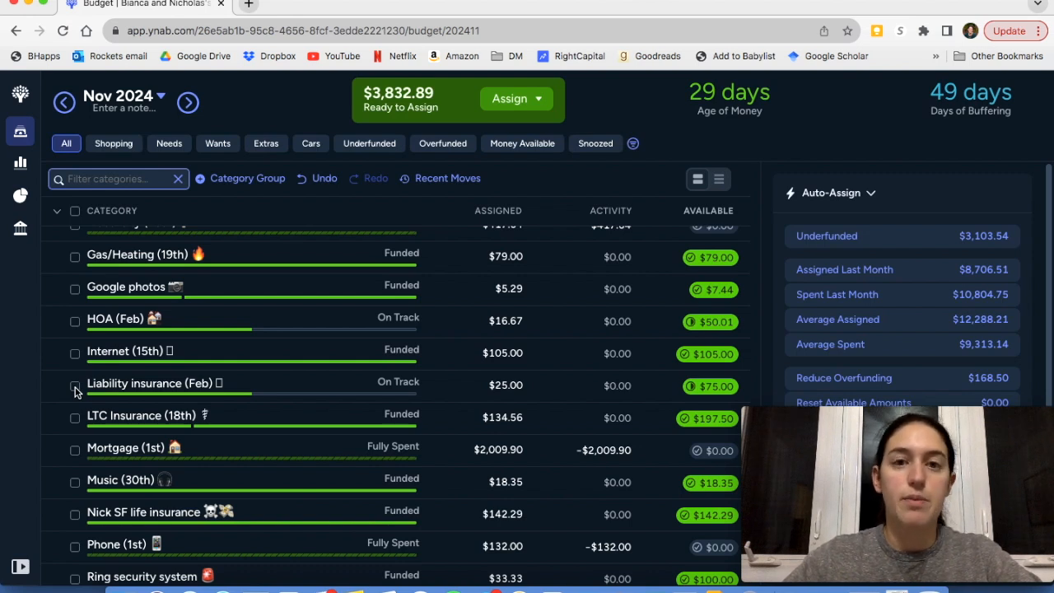
scroll(74, 390, down, 1)
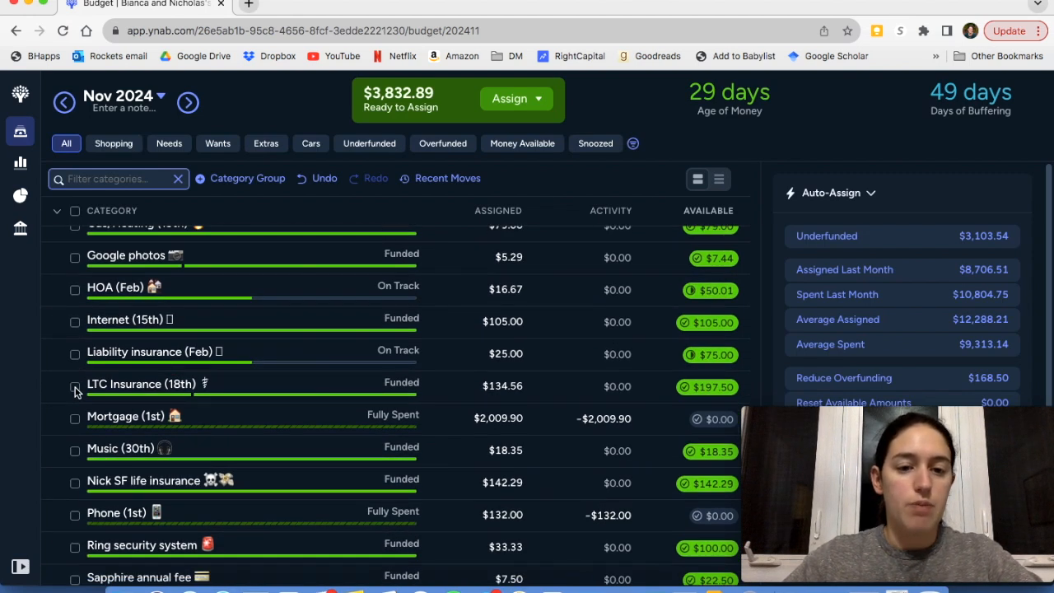
click(74, 390)
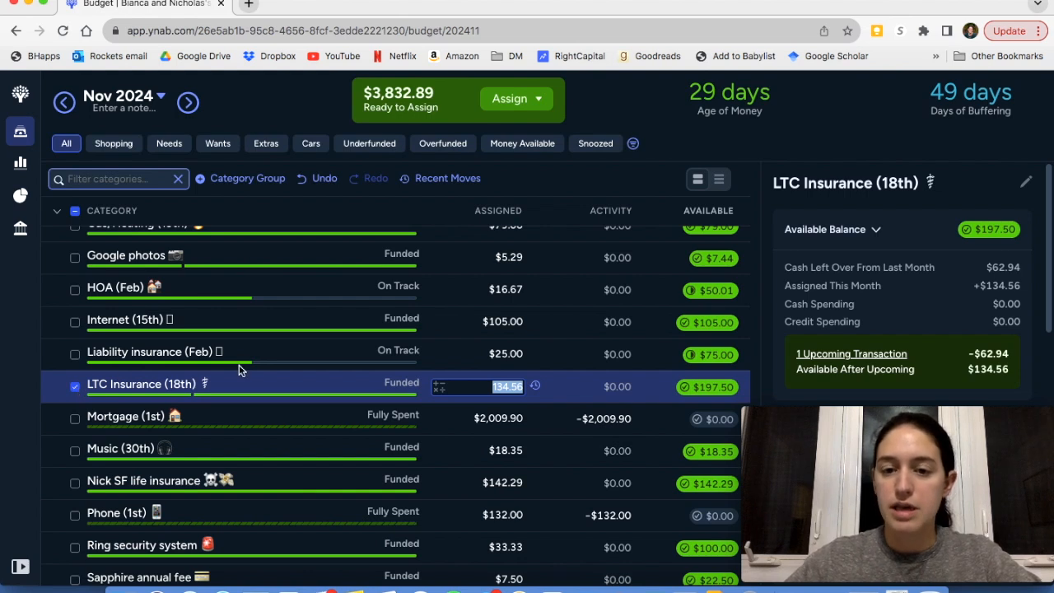
click(77, 387)
Check the balance details of the Music (30th) category and deselect it
scroll(119, 420, down, 1)
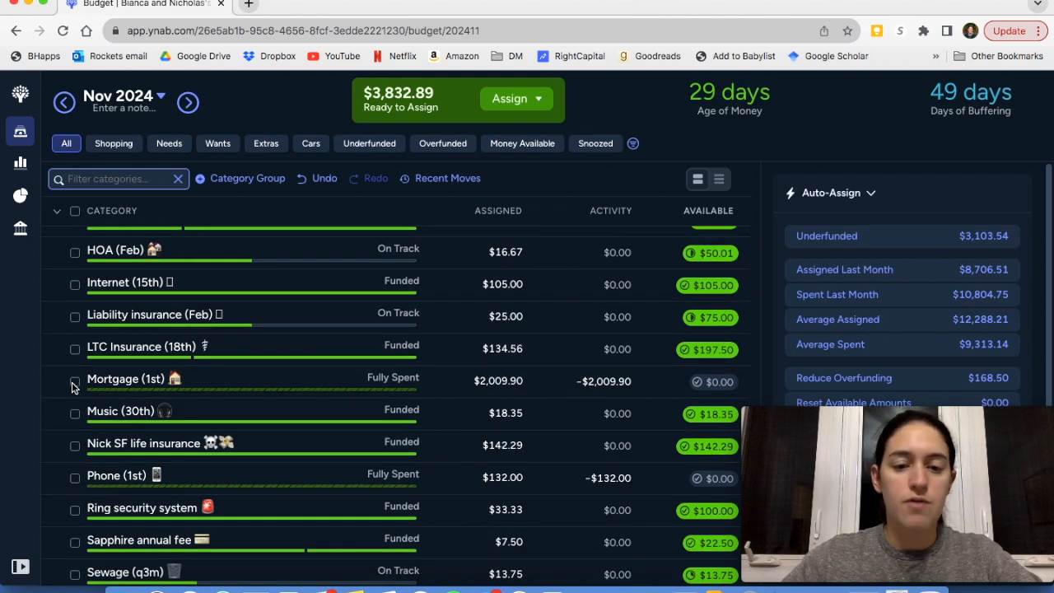
scroll(73, 388, down, 1)
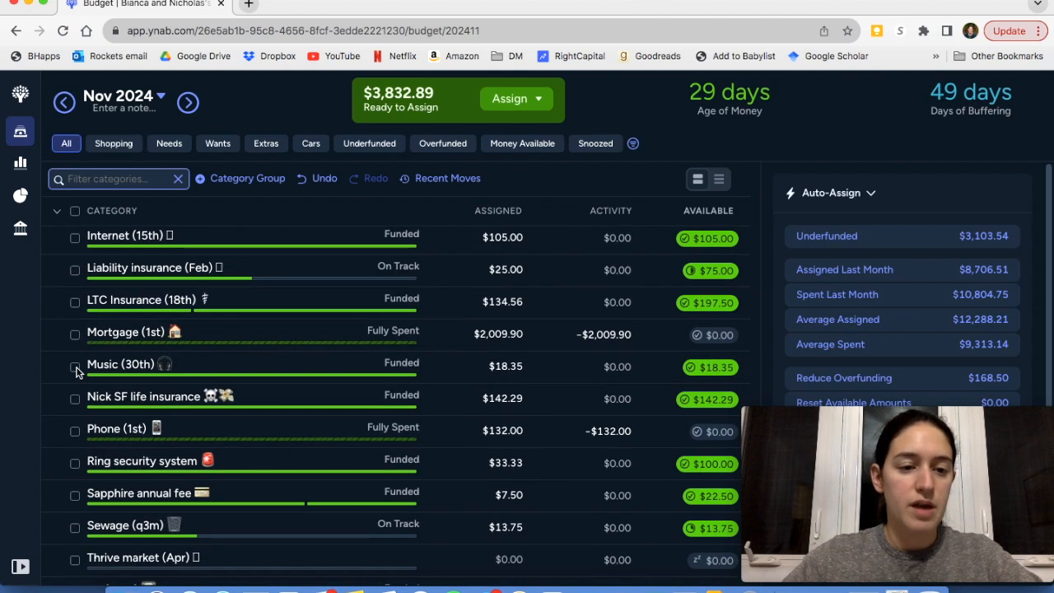
click(75, 372)
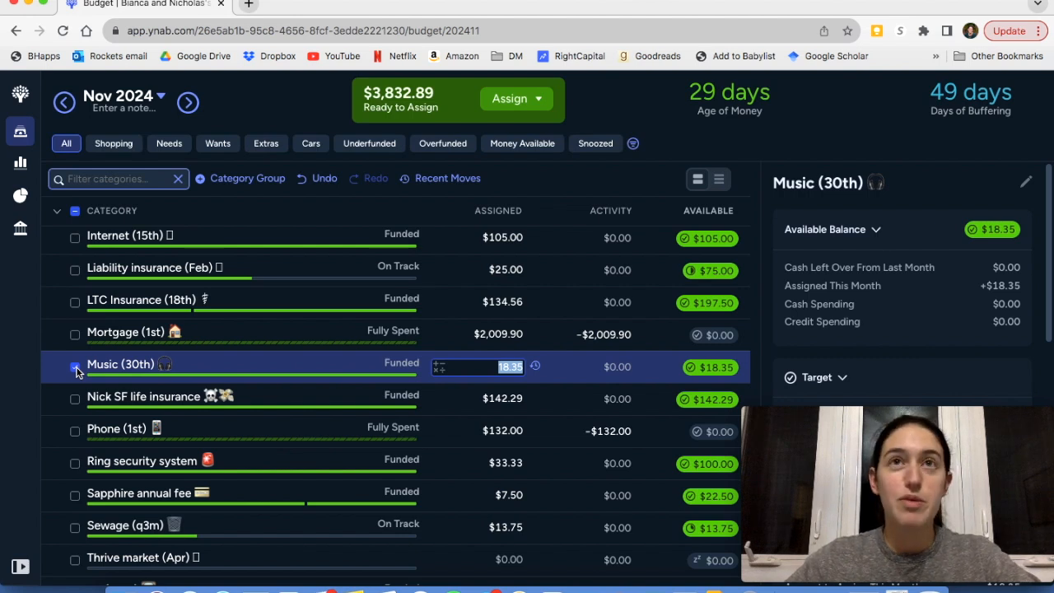
click(76, 369)
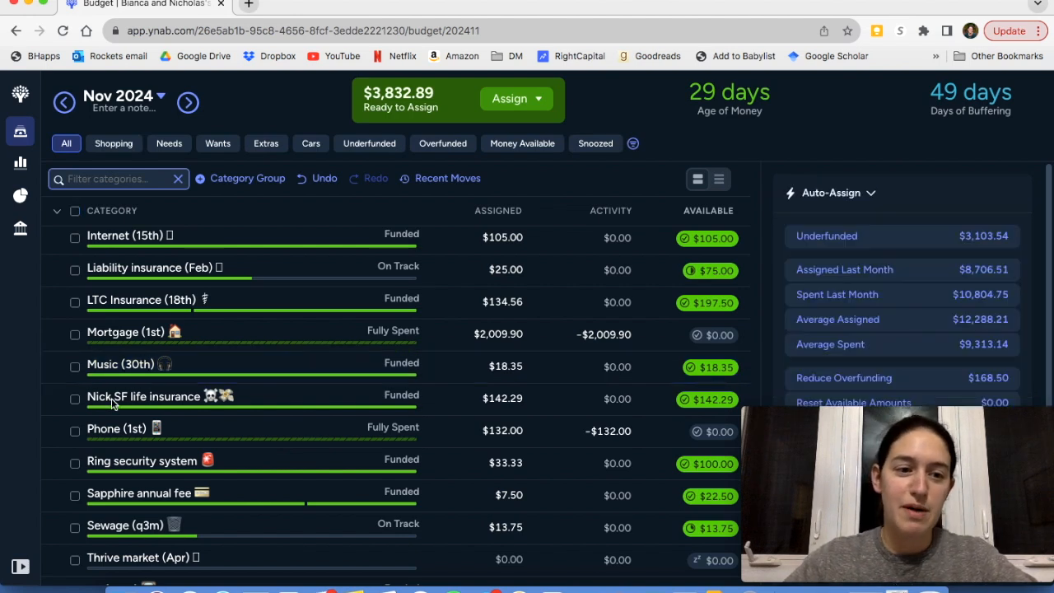
Check the Ring security system category's yearly target and due date, and deselect the category
scroll(120, 407, down, 1)
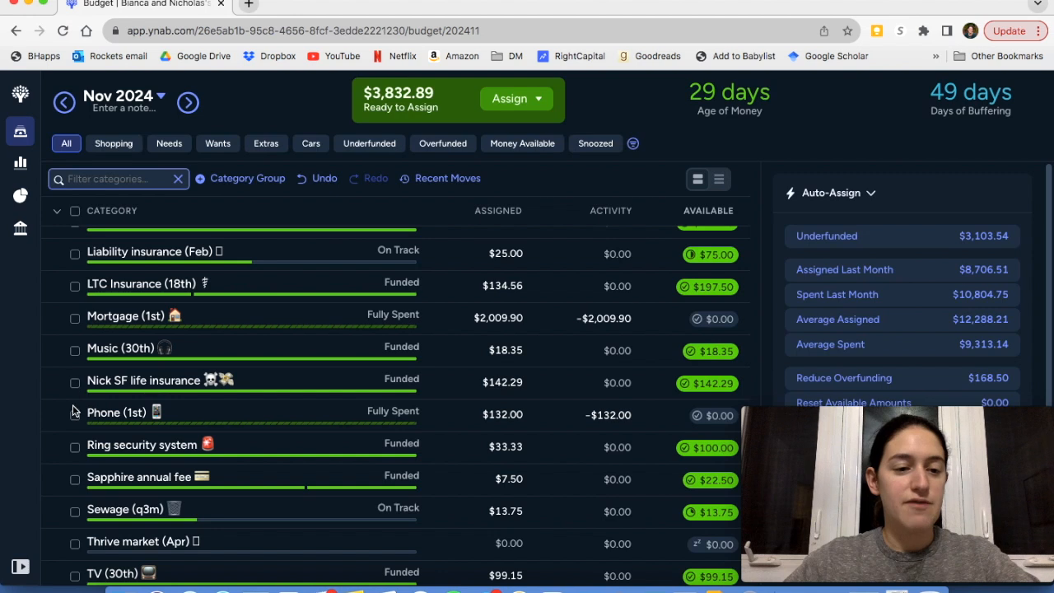
scroll(75, 422, down, 1)
scroll(74, 420, down, 2)
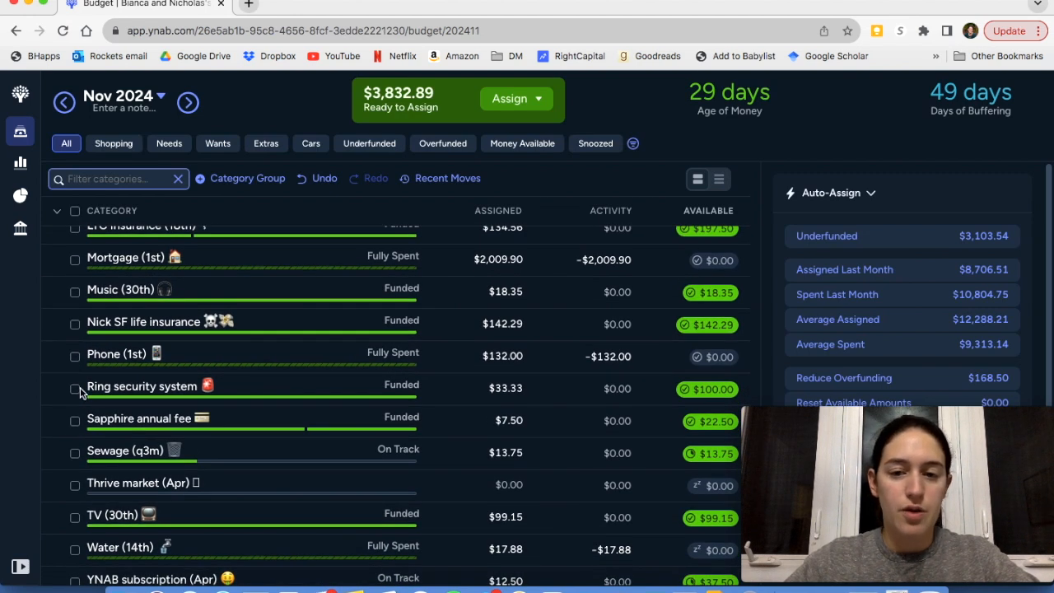
click(264, 386)
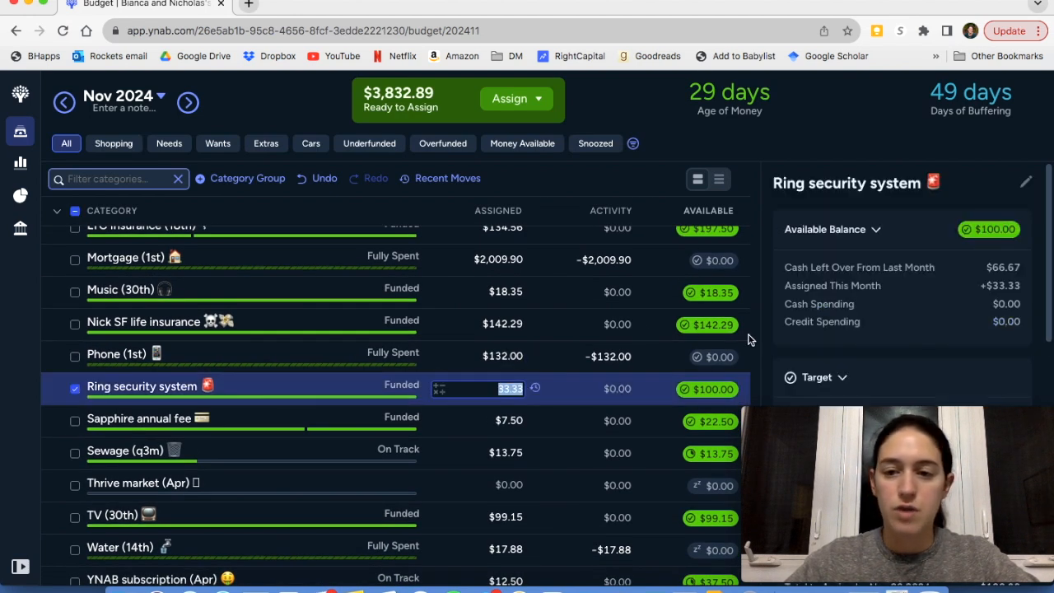
scroll(880, 309, down, 2)
scroll(880, 309, down, 1)
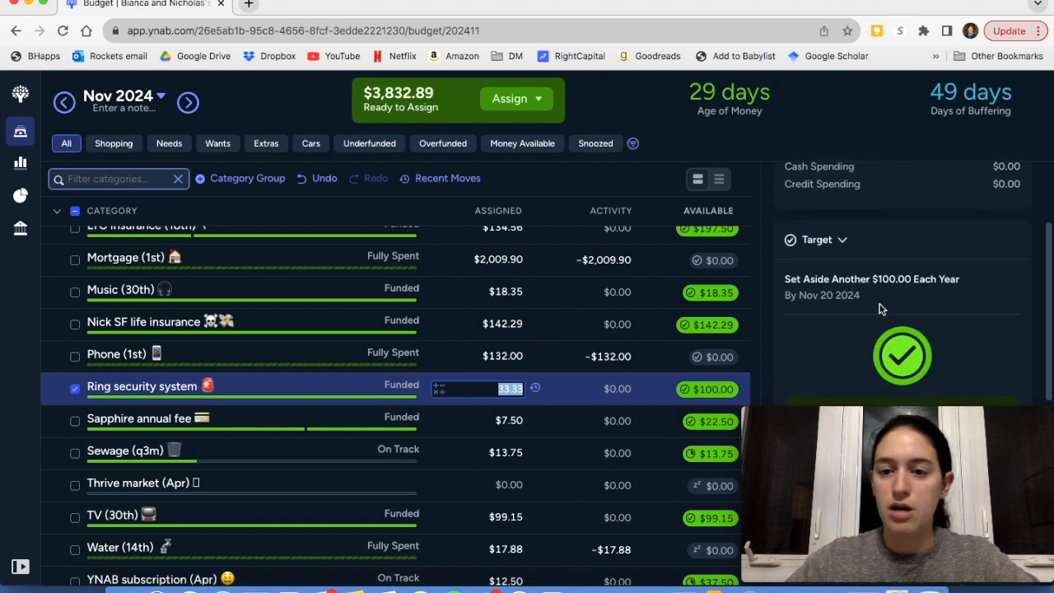
click(75, 390)
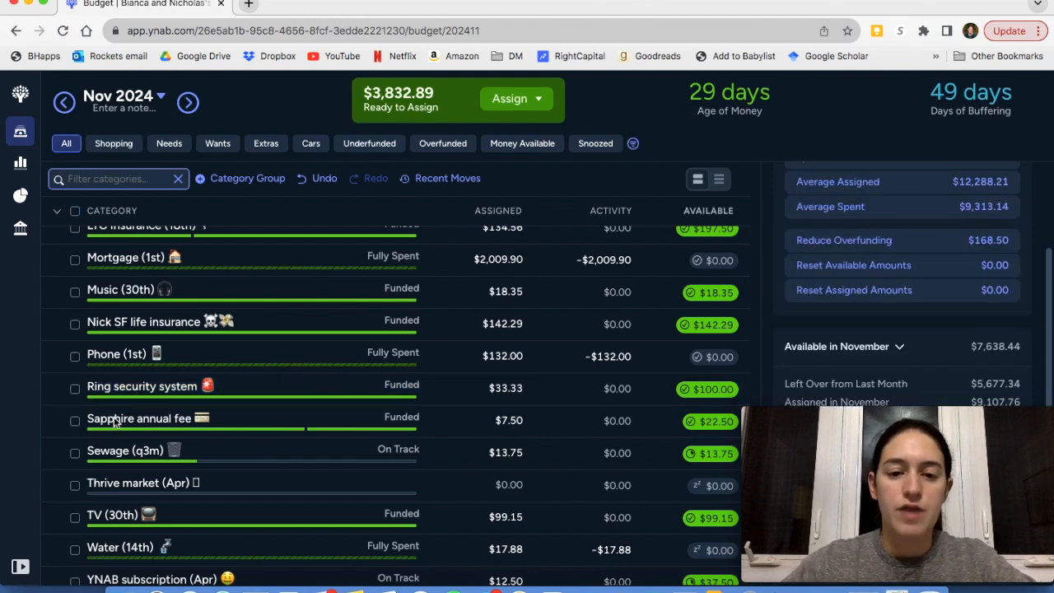
Check the monthly target of the Sapphire annual fee category and deselect it
click(278, 423)
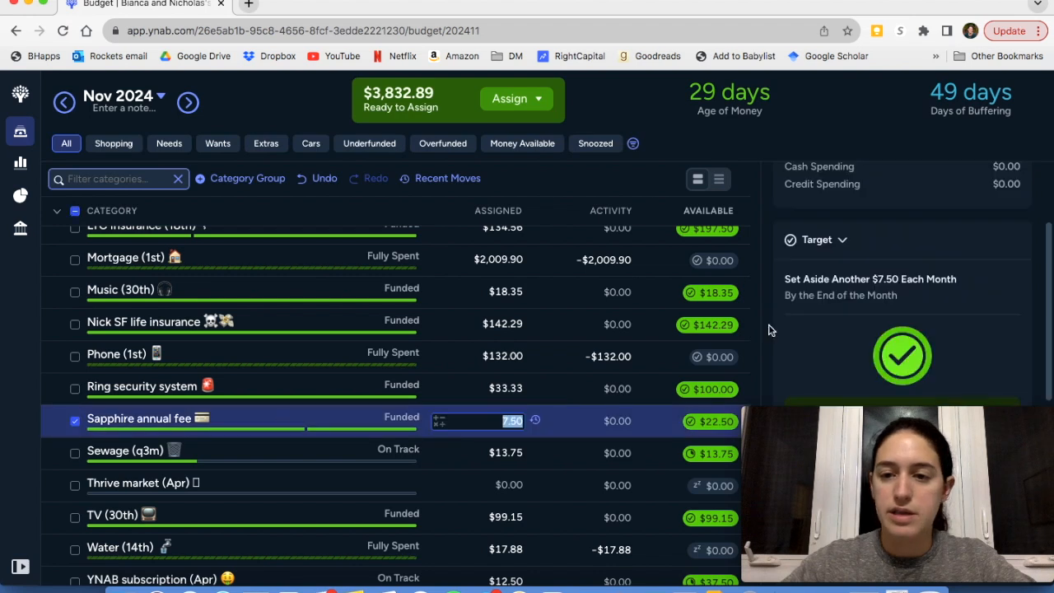
scroll(901, 316, down, 2)
scroll(899, 315, up, 3)
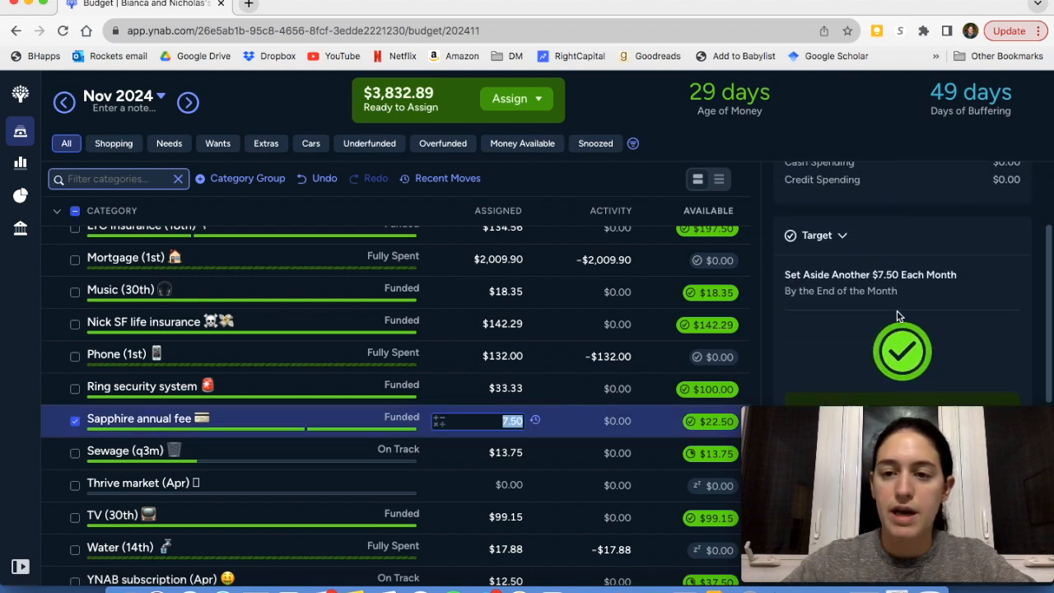
click(76, 422)
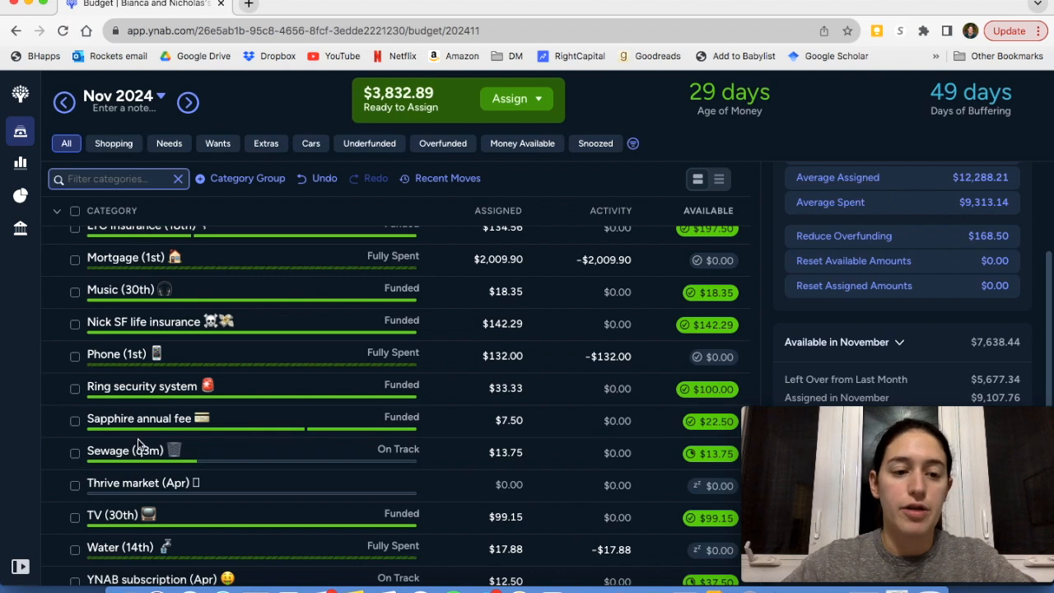
Check the quarterly target progress of the Sewage (q3m) category and deselect it
scroll(138, 443, down, 1)
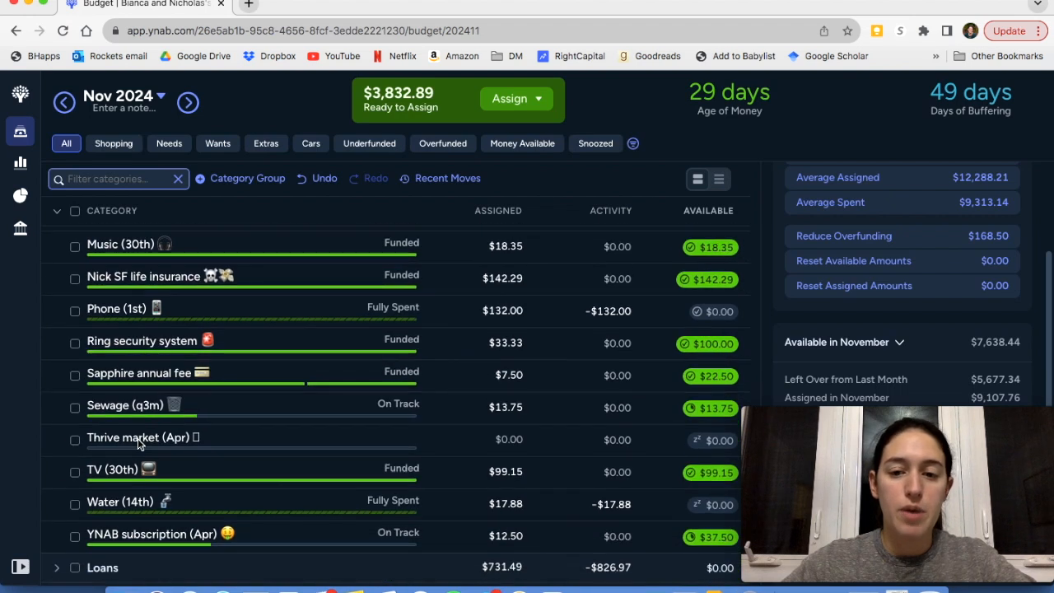
click(212, 410)
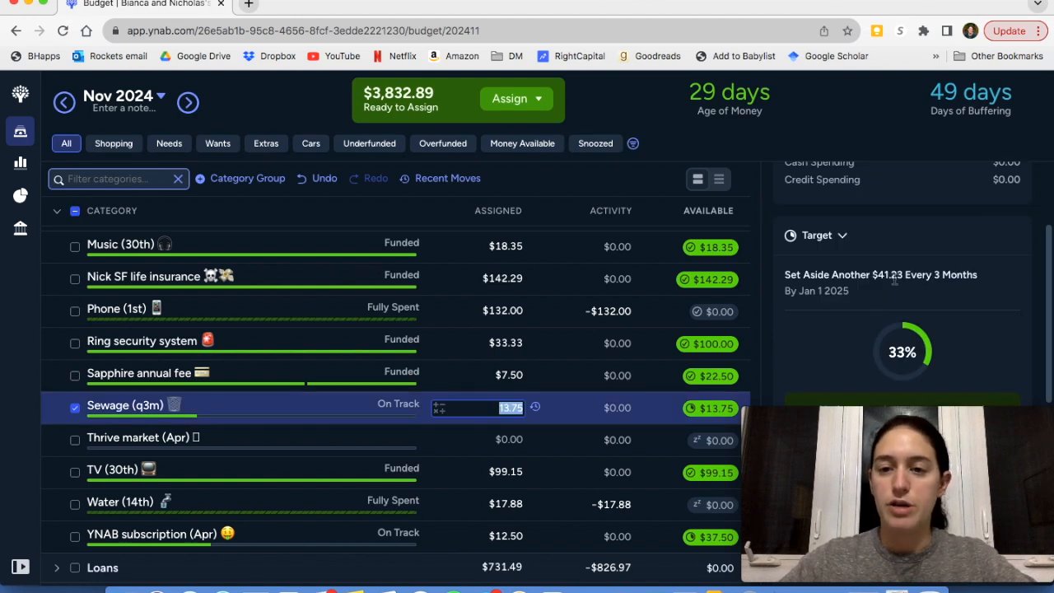
click(75, 409)
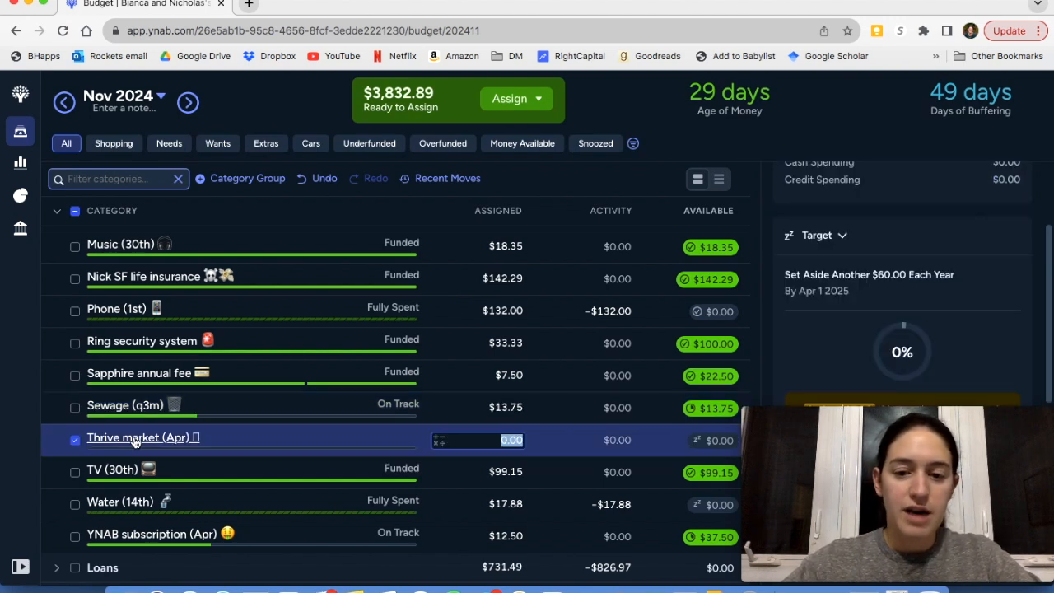
Review the snoozed yearly target and balance details of the Thrive market (Apr) category, and deselect it
click(76, 440)
scroll(866, 343, down, 2)
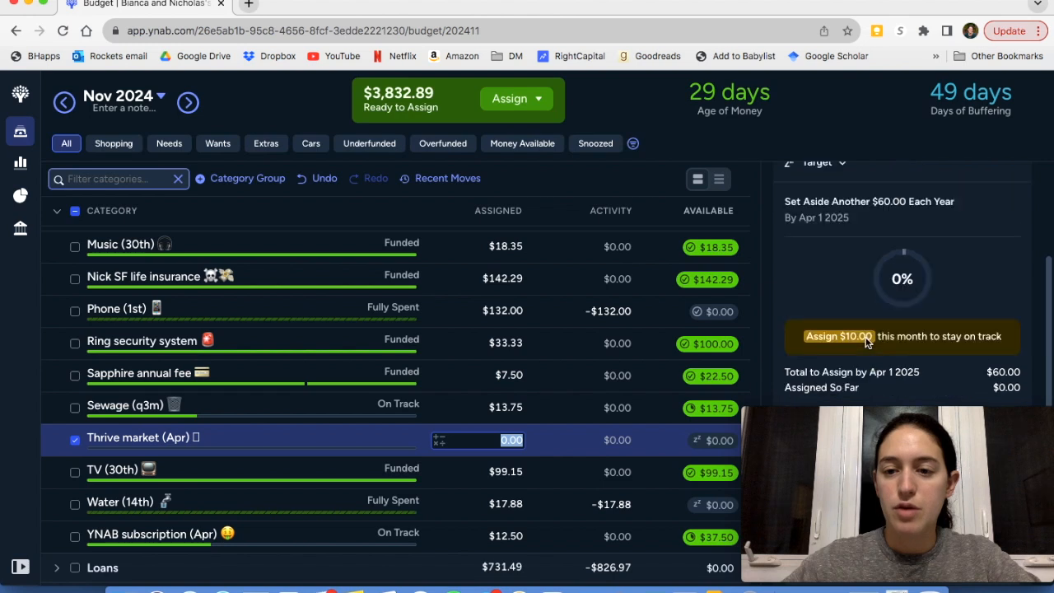
scroll(866, 343, up, 3)
scroll(866, 343, up, 1)
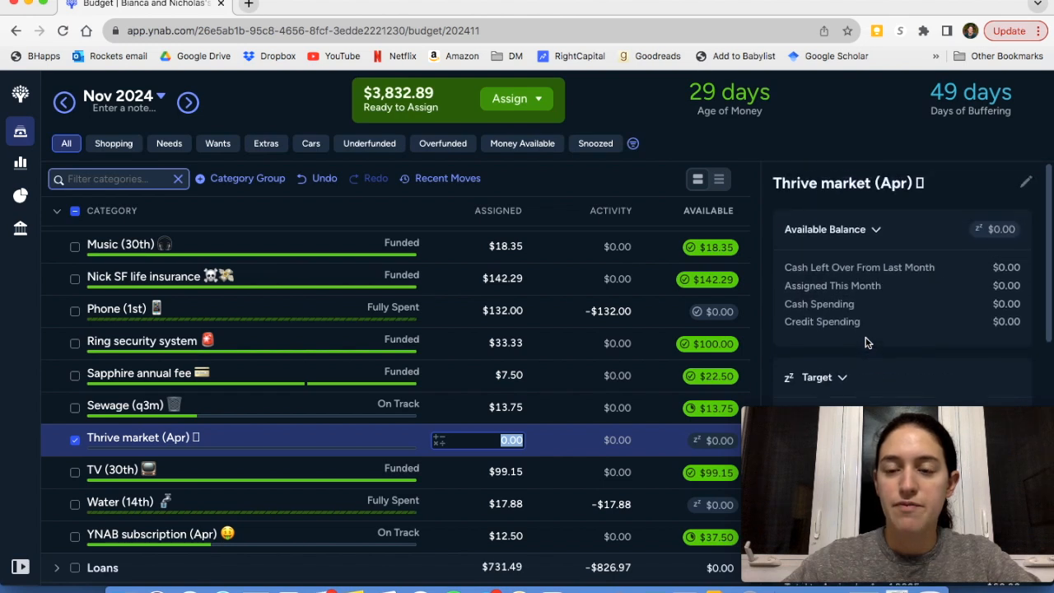
scroll(866, 343, down, 1)
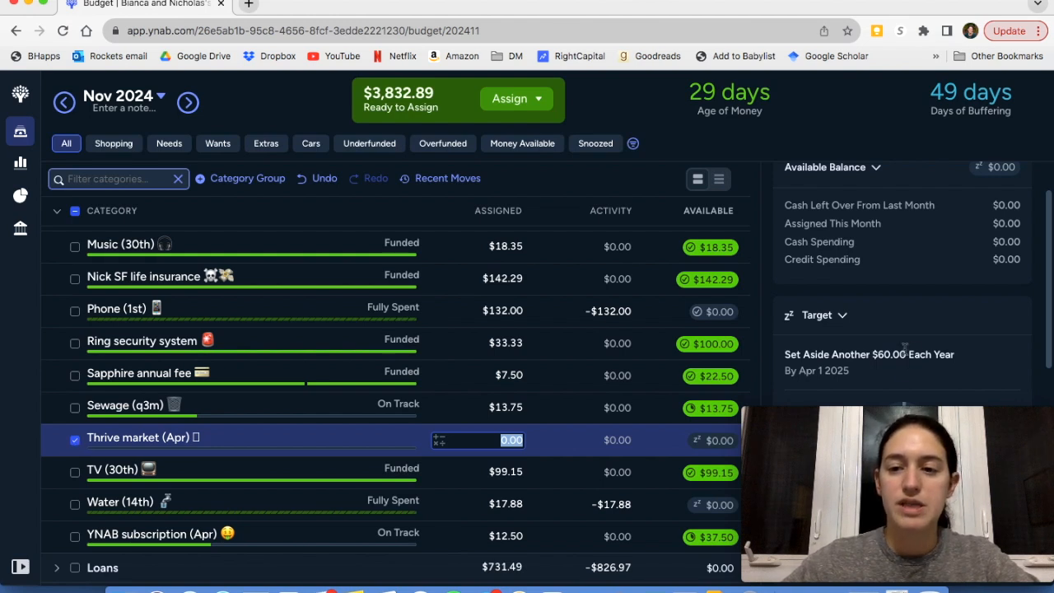
click(74, 440)
Check the target and upcoming transactions of the TV (30th) category, and deselect it
scroll(197, 422, down, 3)
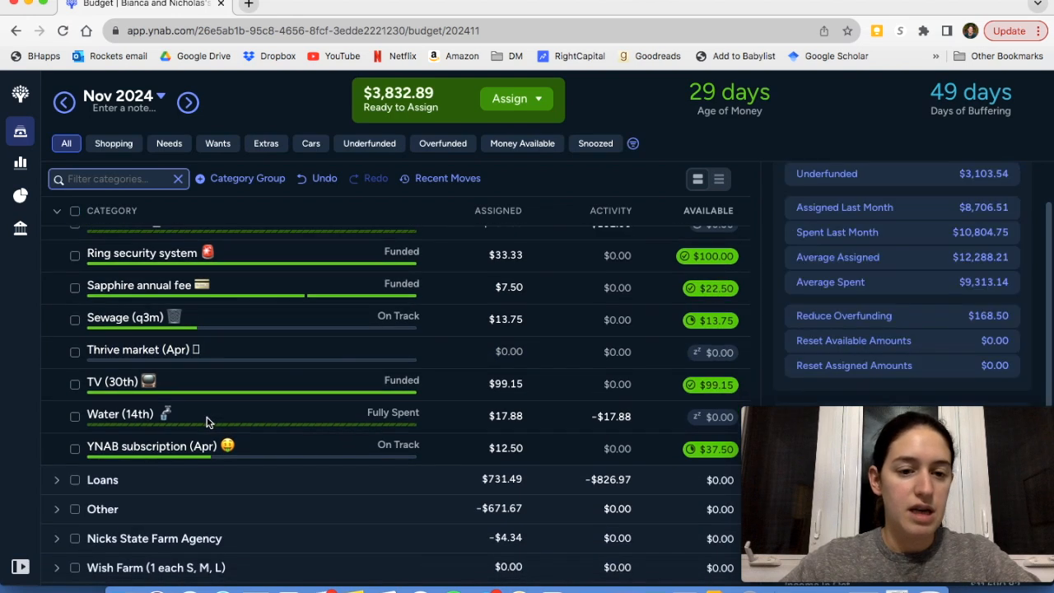
click(212, 384)
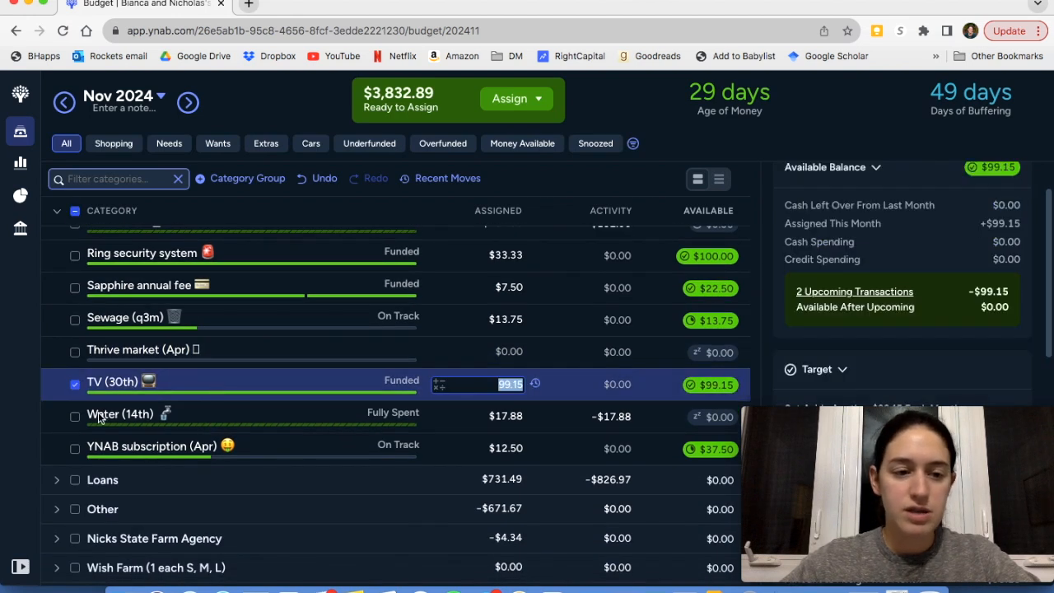
click(76, 385)
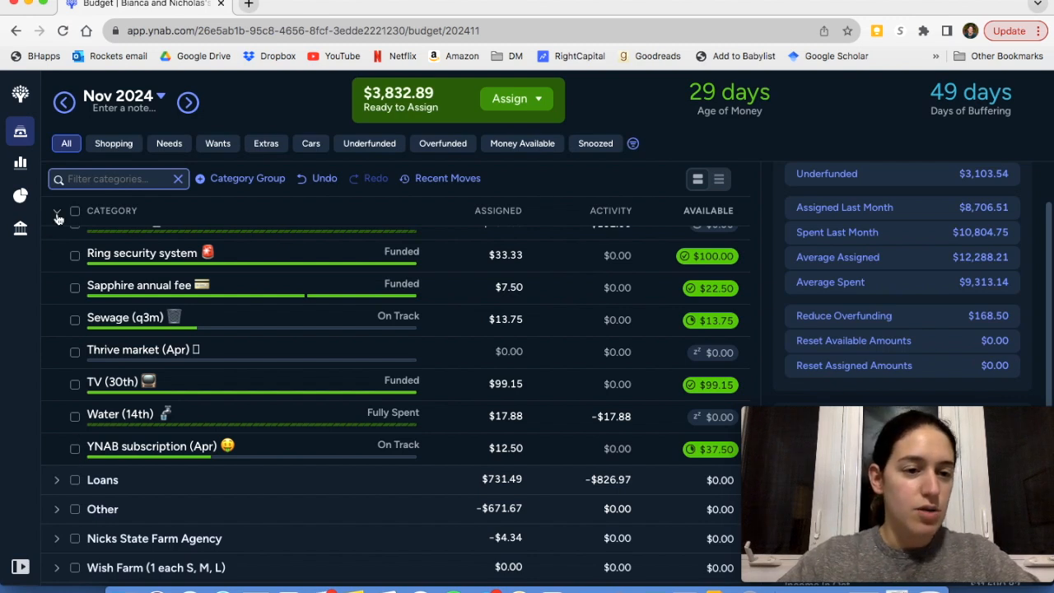
Collapse the Bills category group and expand the Loans group to show its categories
scroll(75, 309, up, 5)
scroll(76, 309, up, 5)
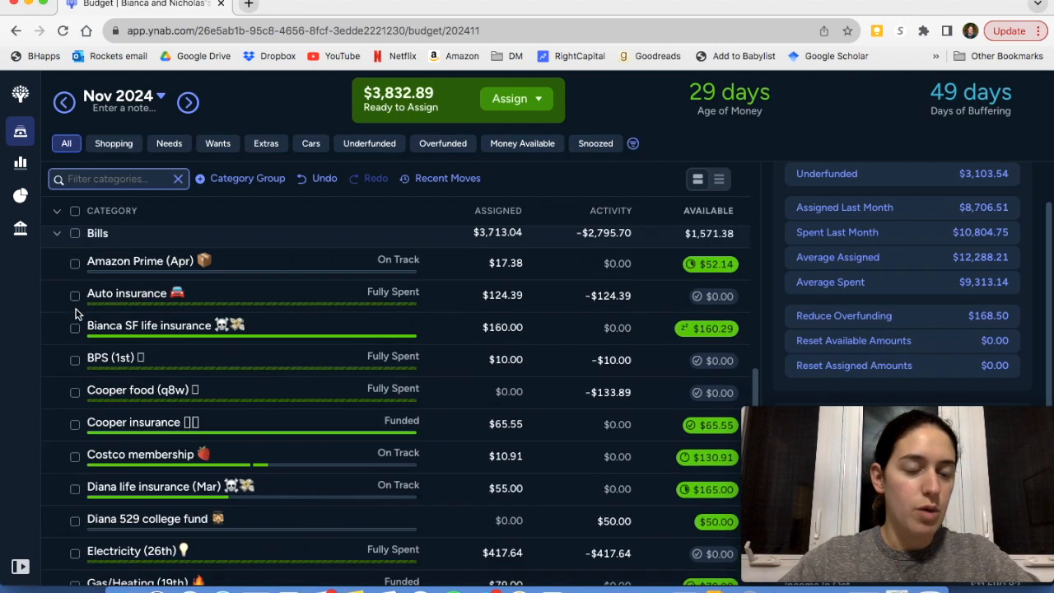
click(57, 376)
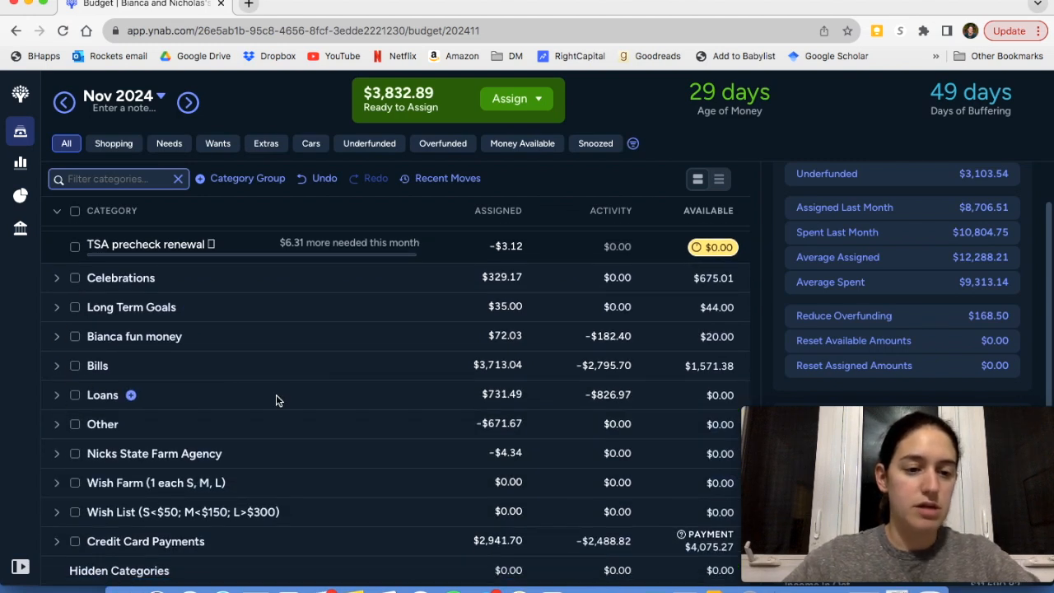
click(57, 396)
scroll(321, 438, down, 2)
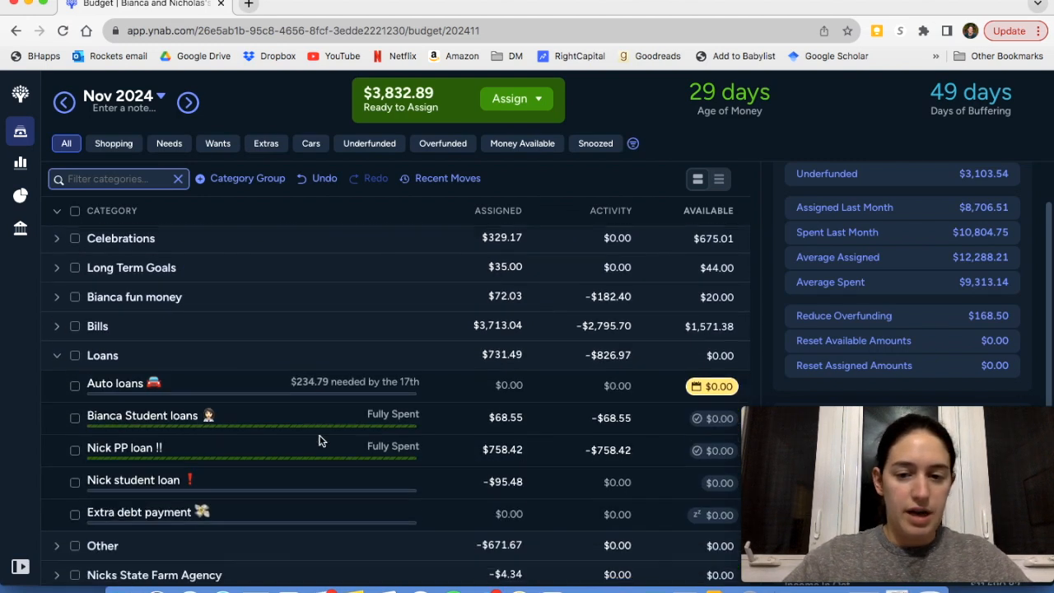
Review the upcoming payment details of the Auto loans category and open its payoff simulator
click(74, 368)
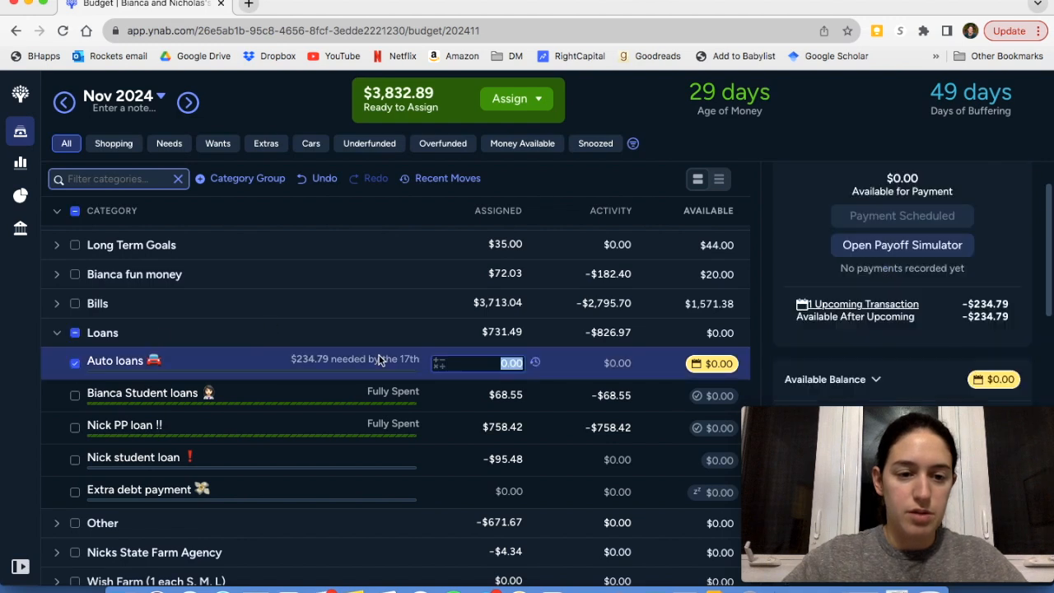
scroll(937, 318, up, 2)
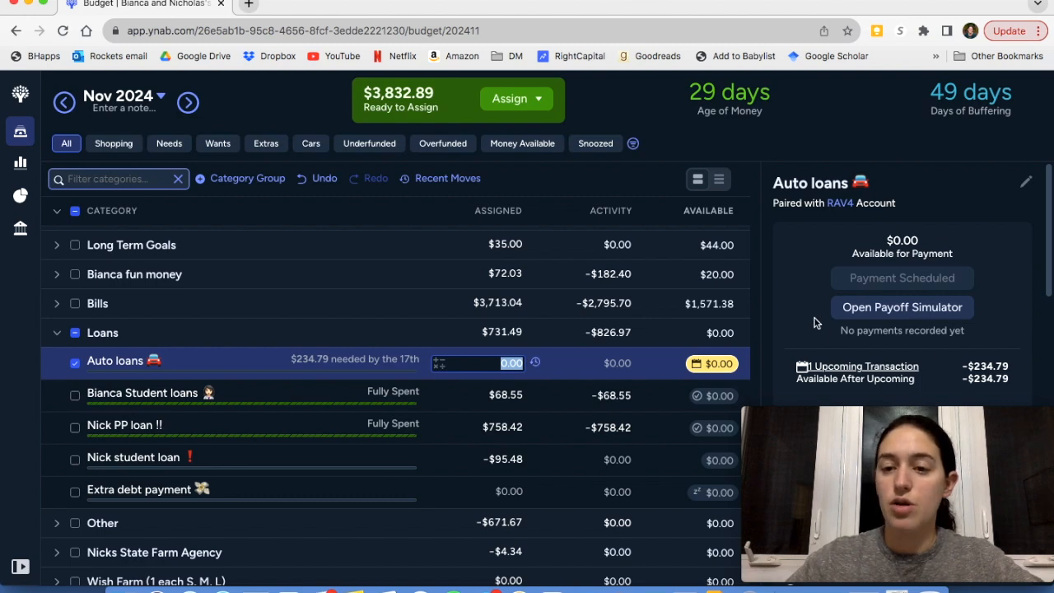
click(857, 311)
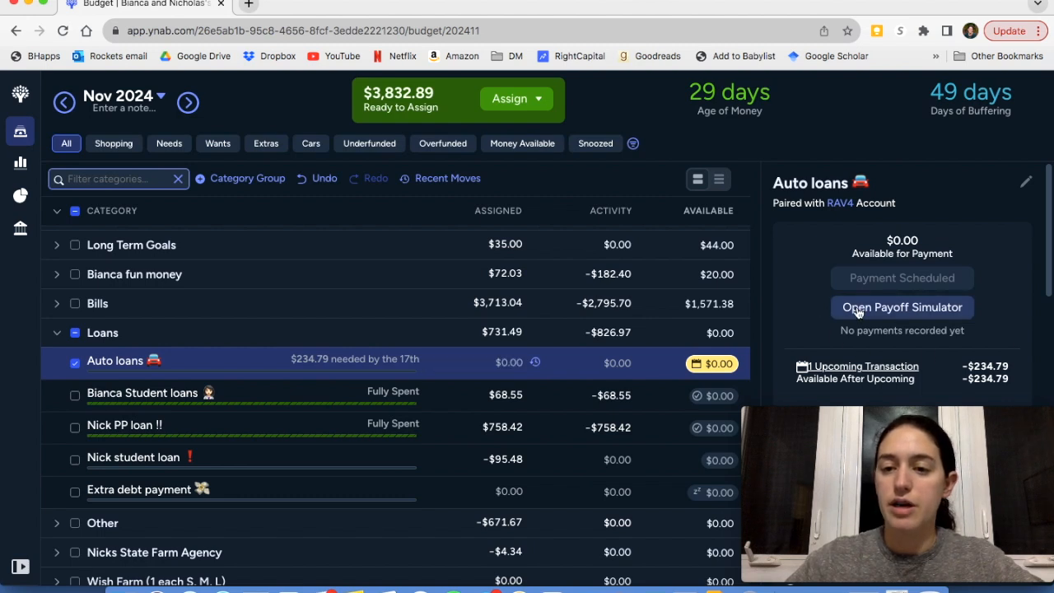
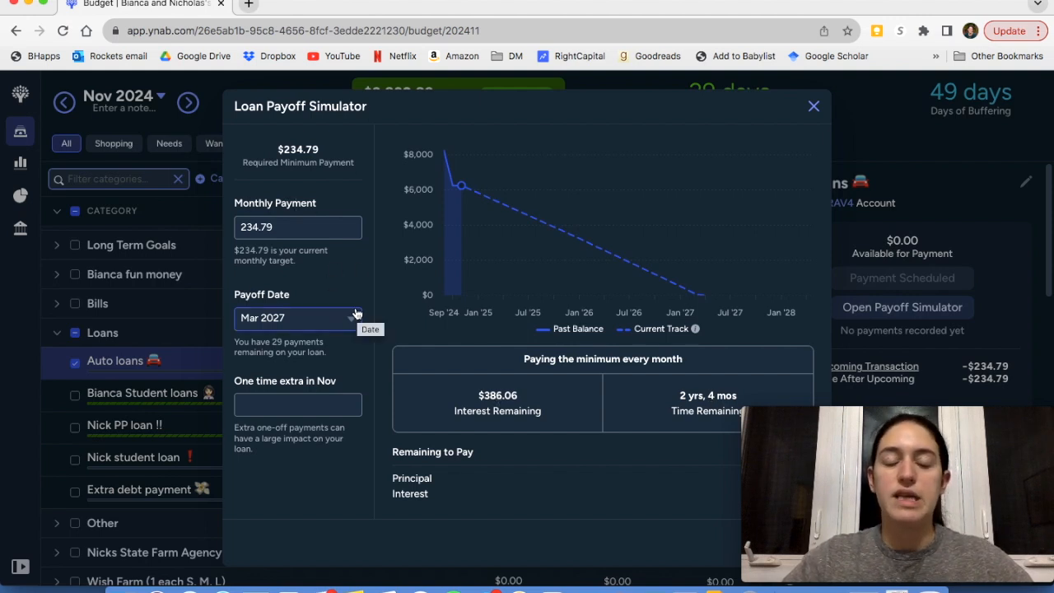
Close the loan payoff simulator and fund the Auto loans category with its underfunded $234.79
mouse_move(522, 270)
mouse_move(460, 297)
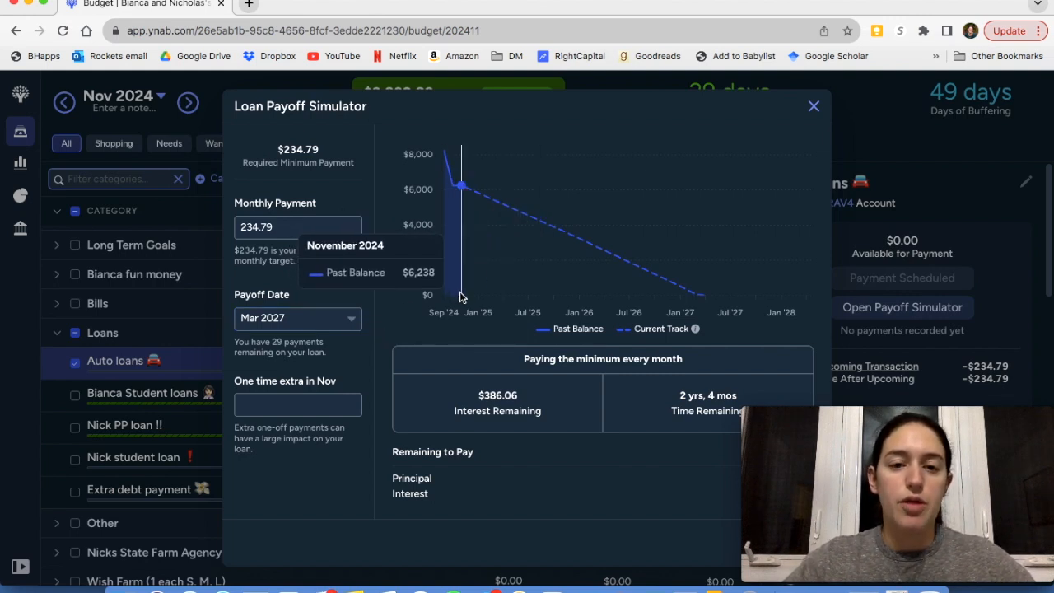
click(816, 107)
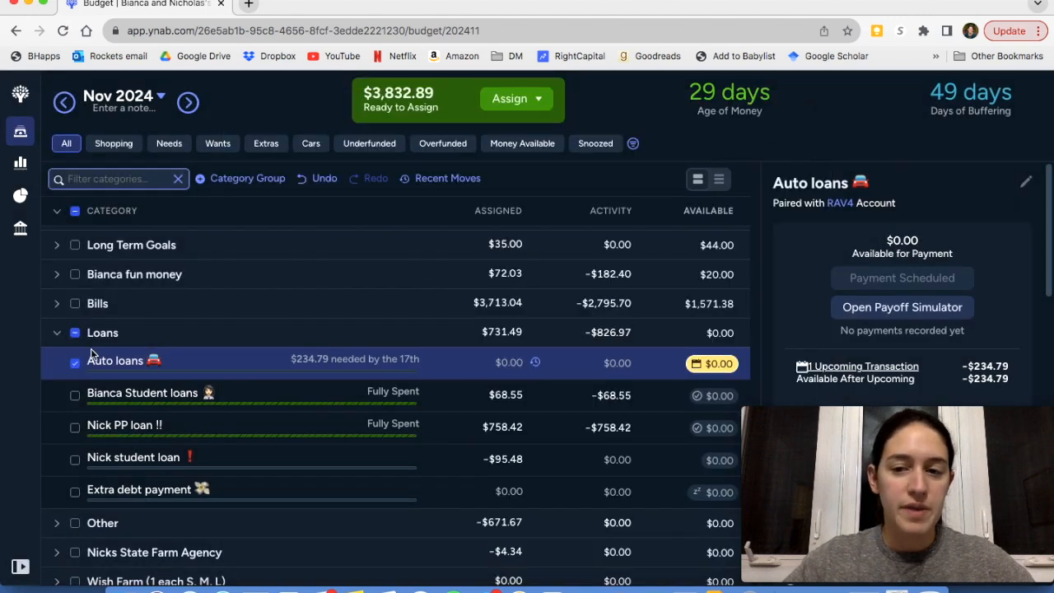
scroll(925, 338, down, 5)
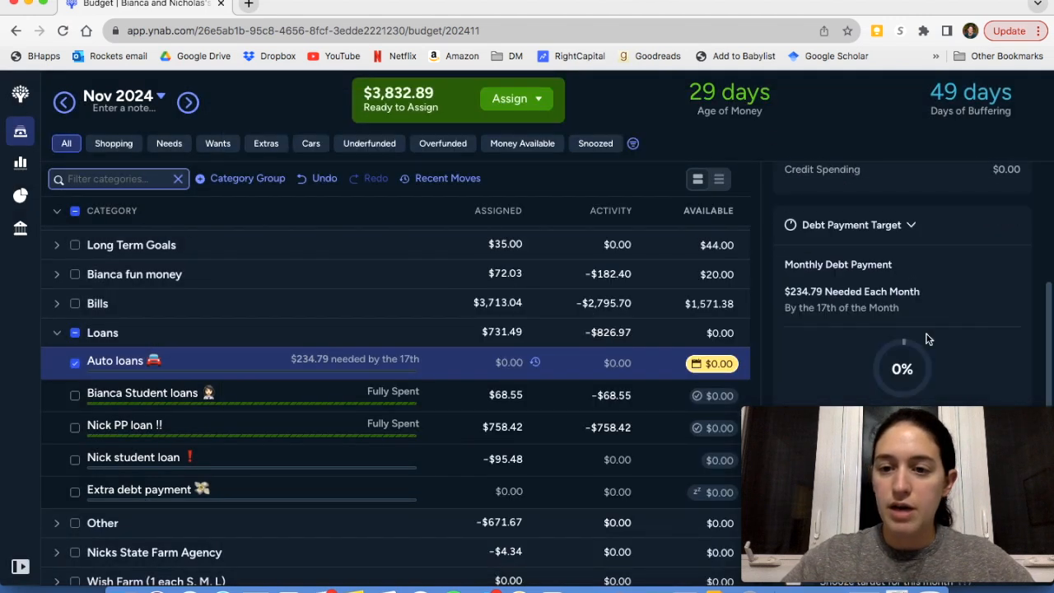
scroll(925, 337, down, 5)
click(909, 331)
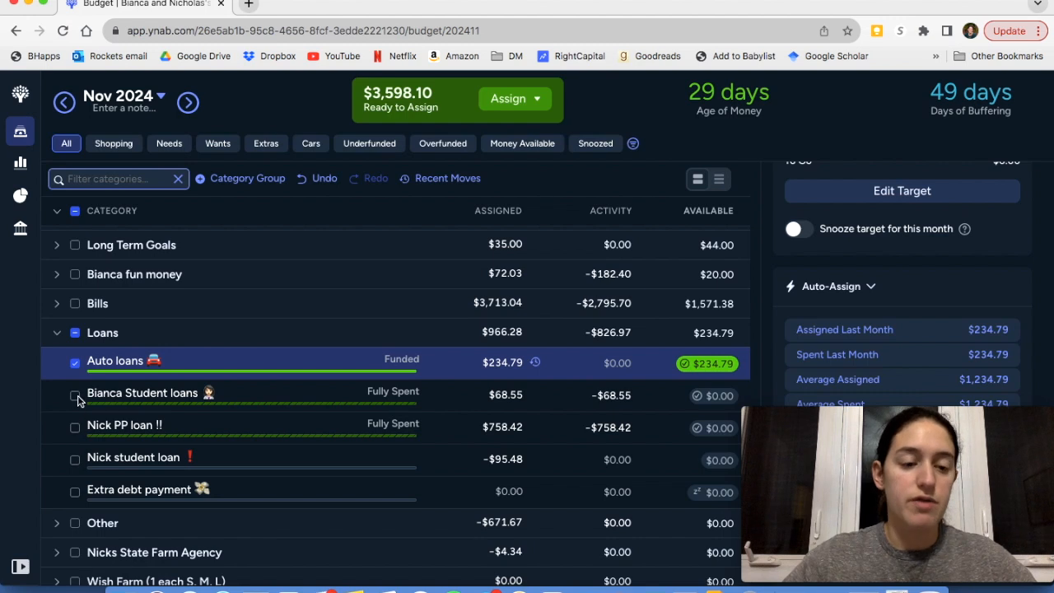
click(75, 363)
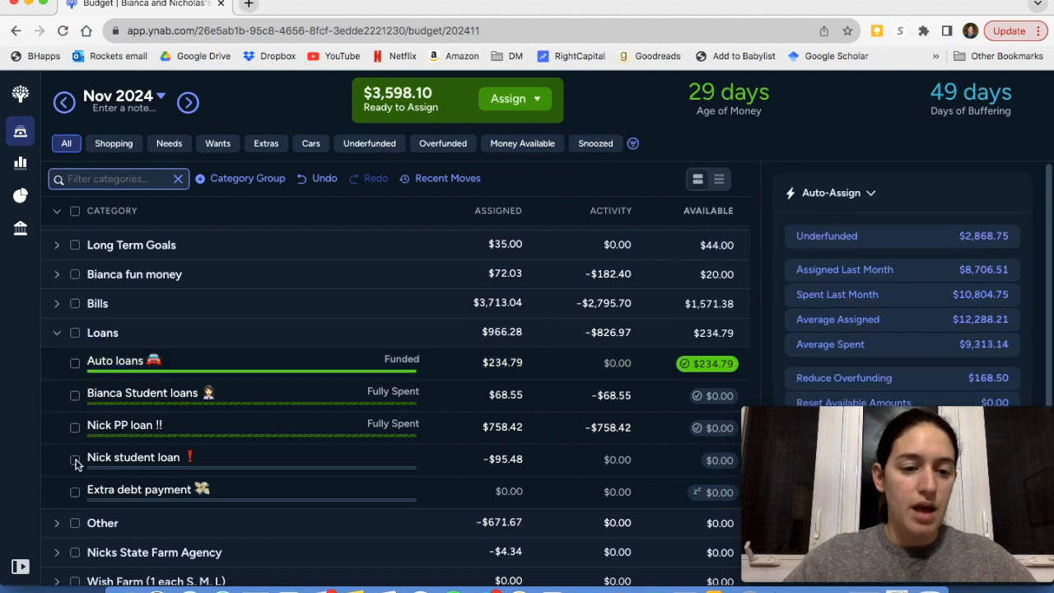
Add 95.48 to the assigned amount of the student loan category marked with a red exclamation mark, and deselect it
click(75, 460)
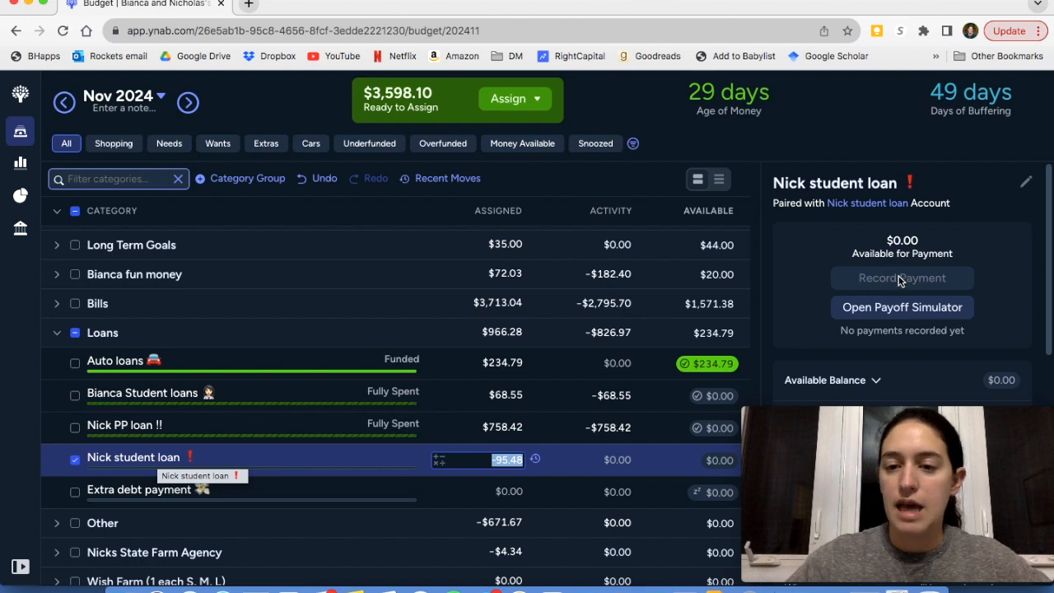
scroll(901, 280, down, 5)
scroll(900, 282, down, 8)
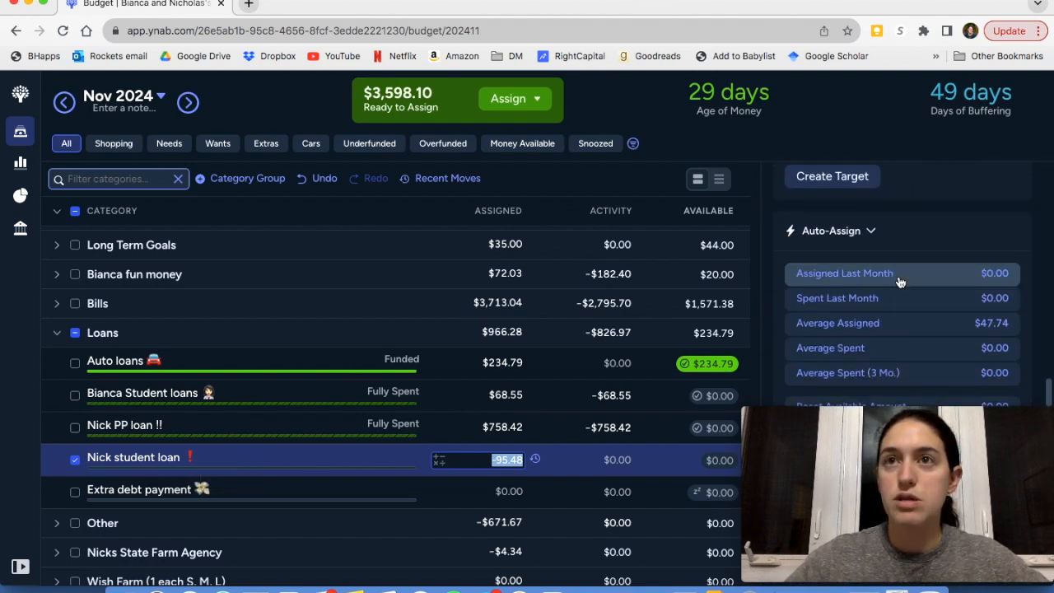
scroll(879, 289, down, 1)
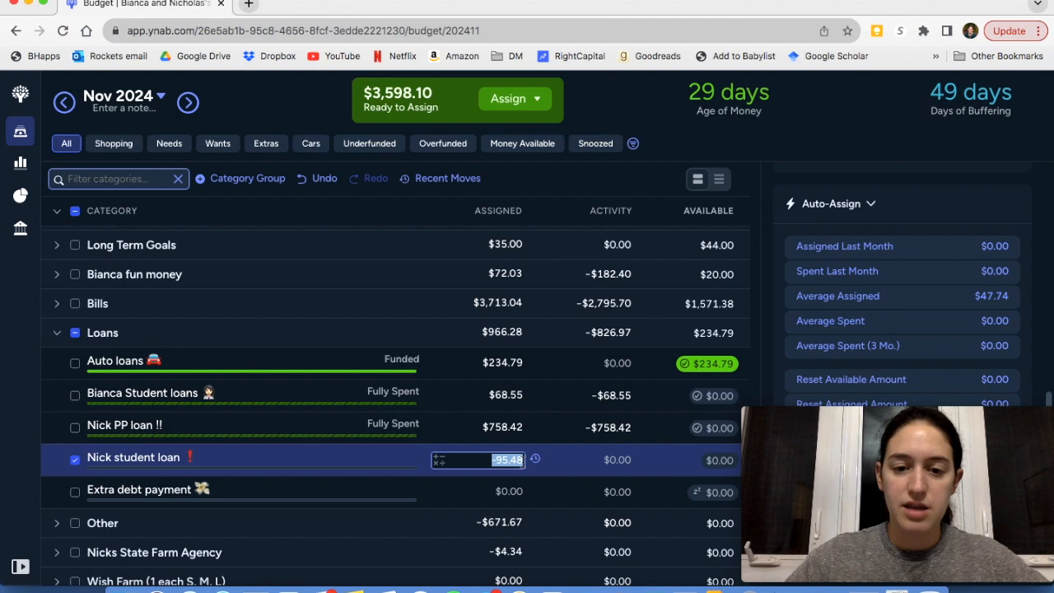
text(+)
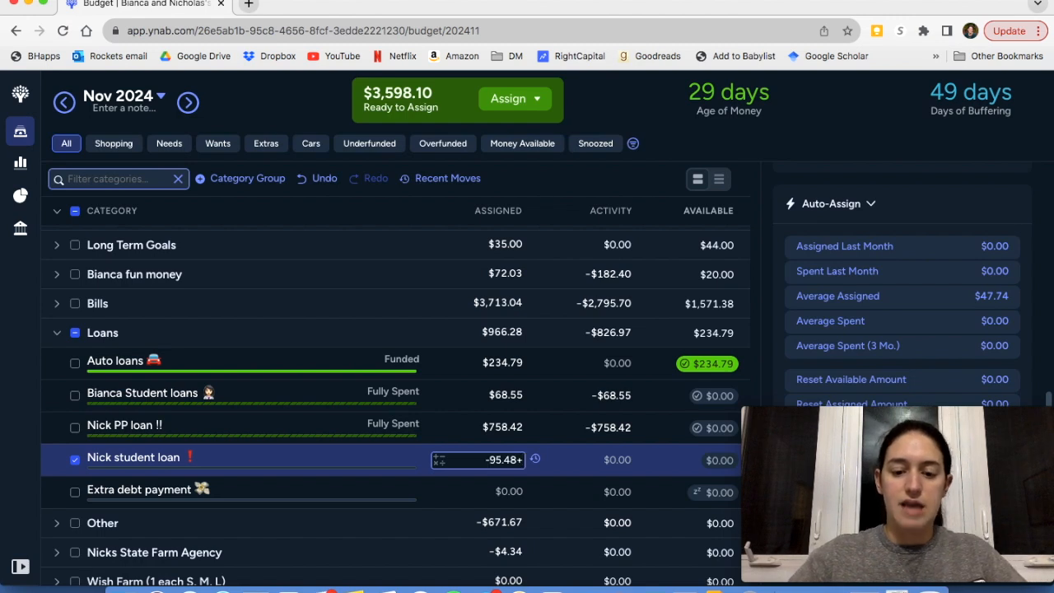
text(95.48)
key(Return)
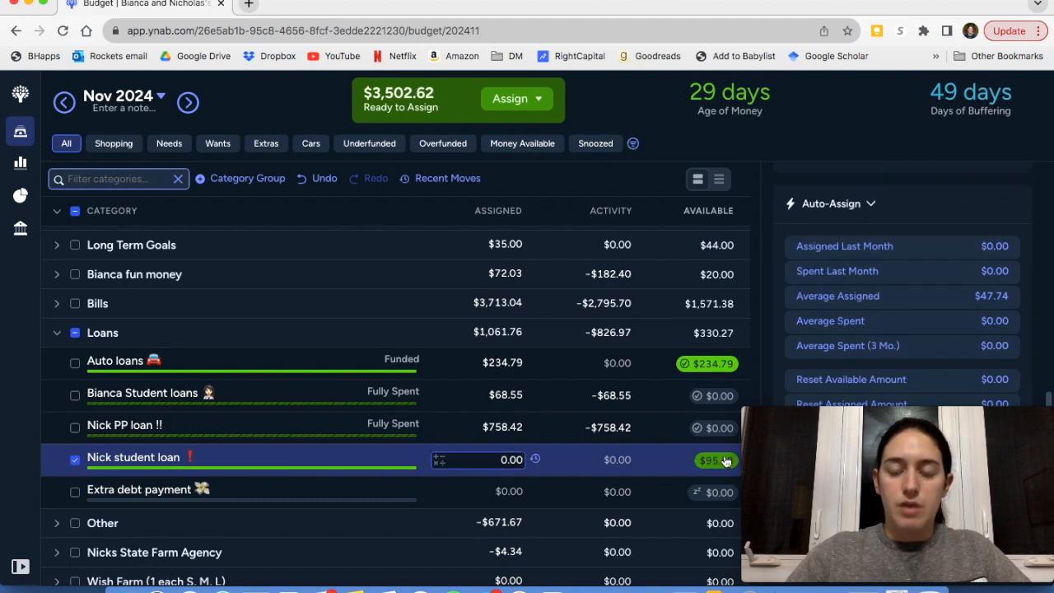
click(75, 460)
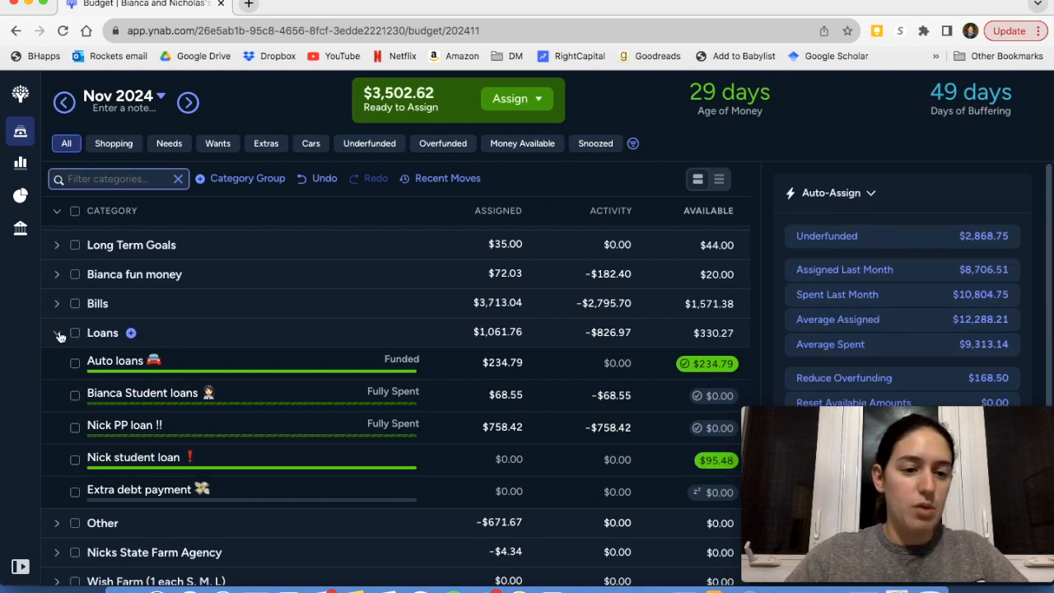
Check the snoozed target of the Extra debt payment category, deselect it and collapse the Loans group
click(183, 491)
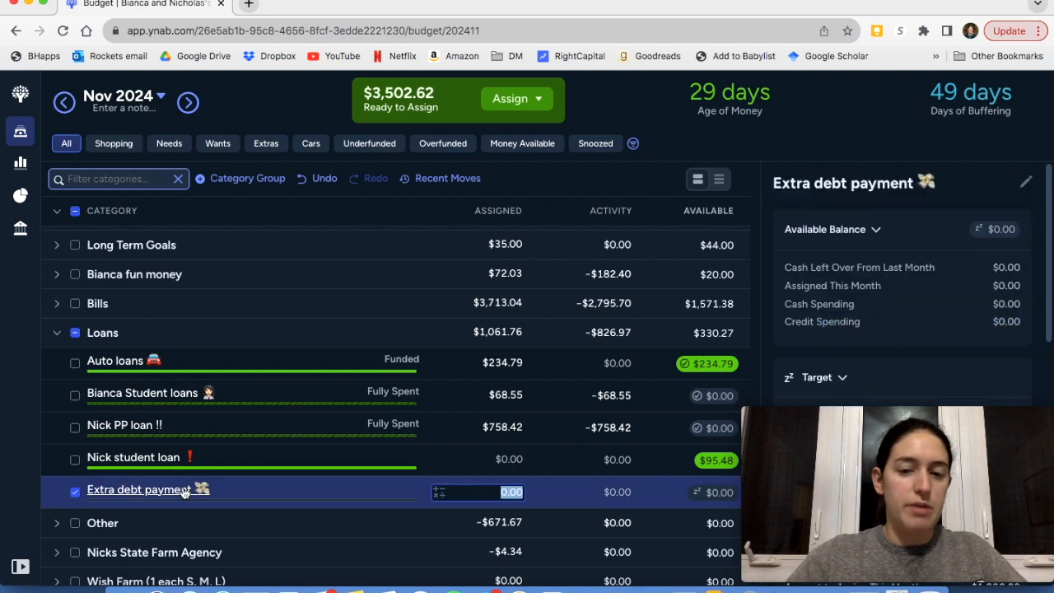
scroll(931, 292, down, 3)
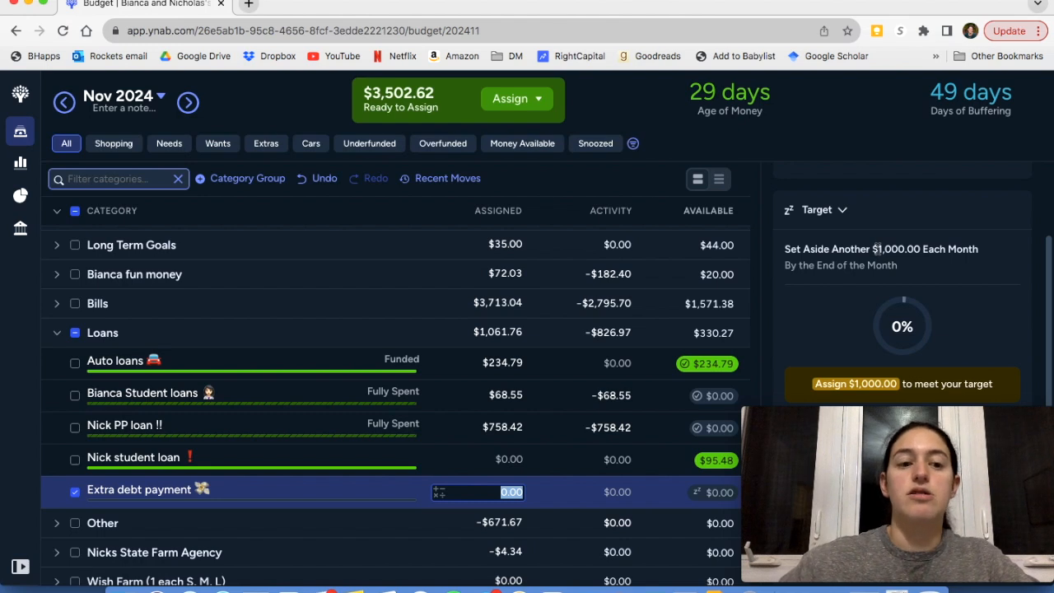
click(75, 333)
click(57, 336)
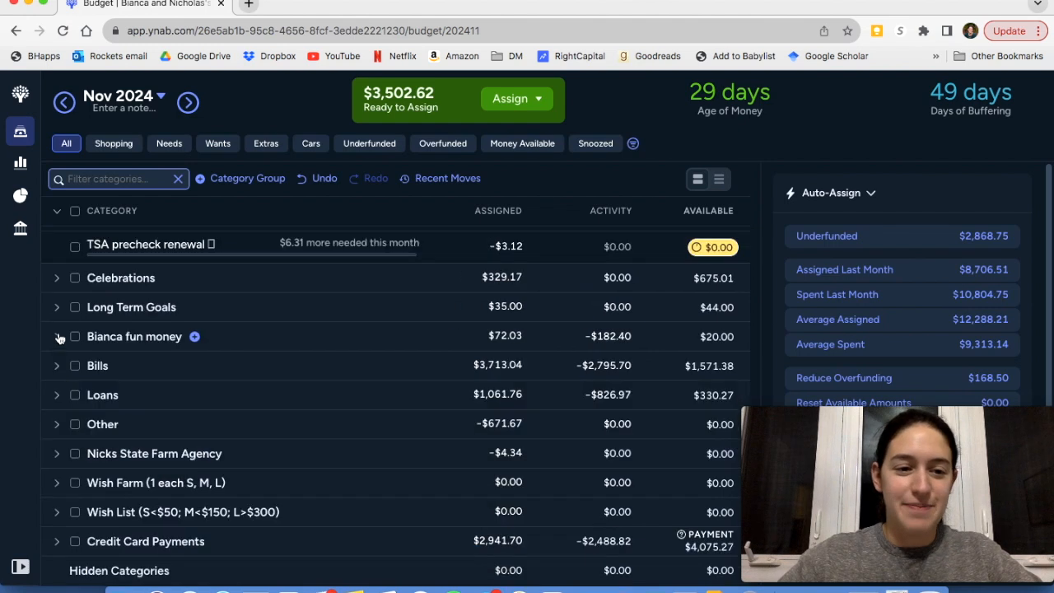
Expand the Other group and fund the RITA 2022 category with its underfunded $1,745.00, leaving RITA 2023 unselected
click(57, 424)
scroll(275, 440, down, 2)
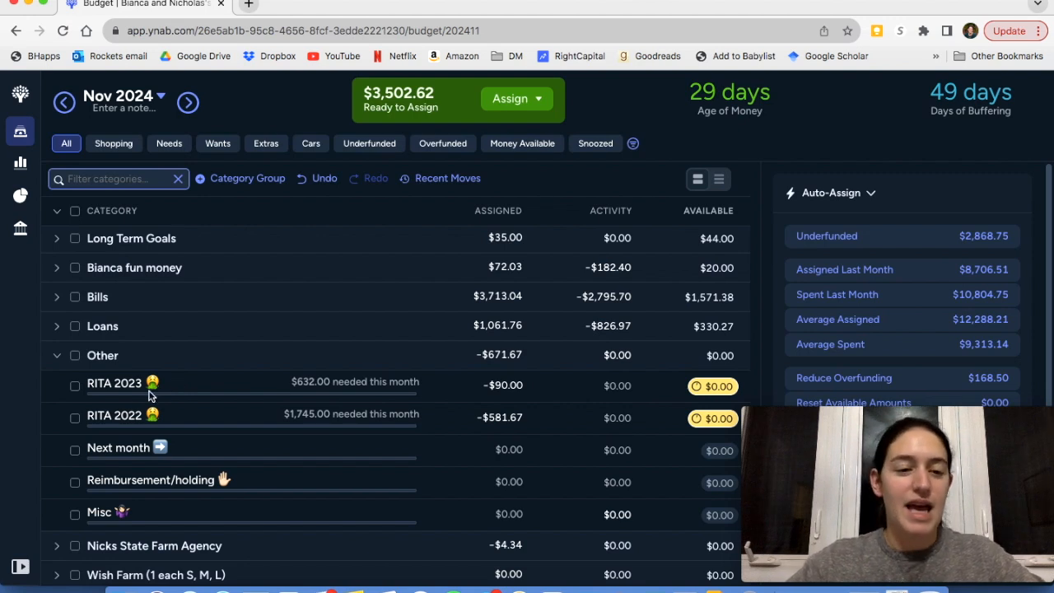
click(74, 387)
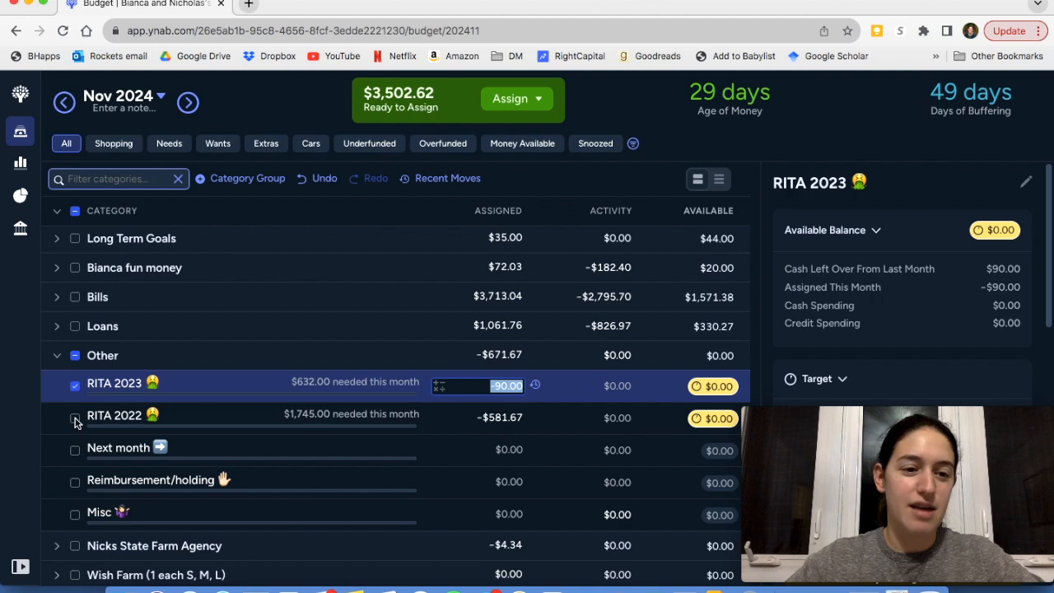
click(75, 420)
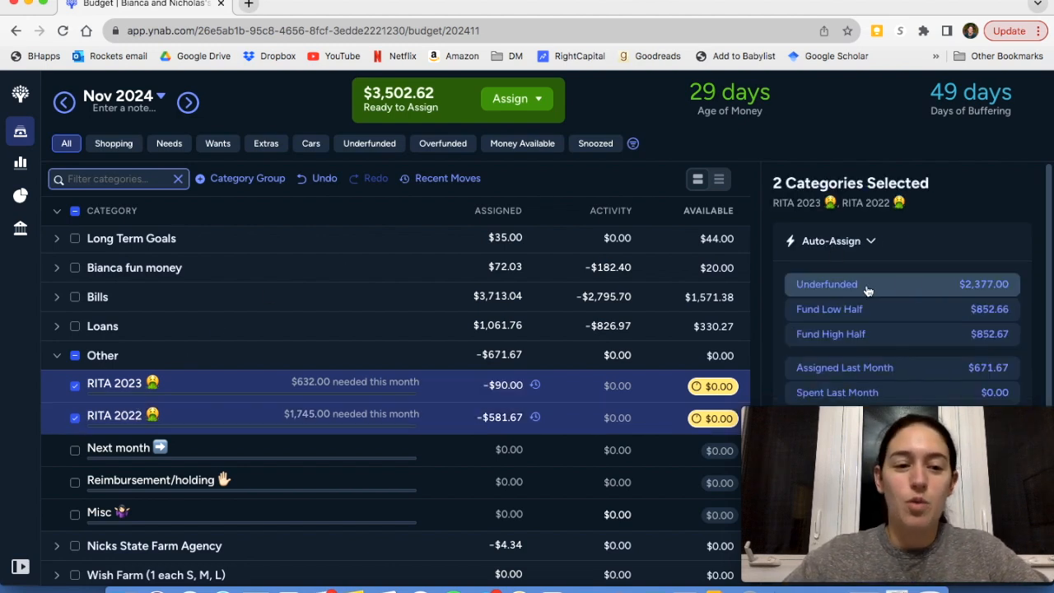
click(75, 387)
scroll(856, 239, down, 5)
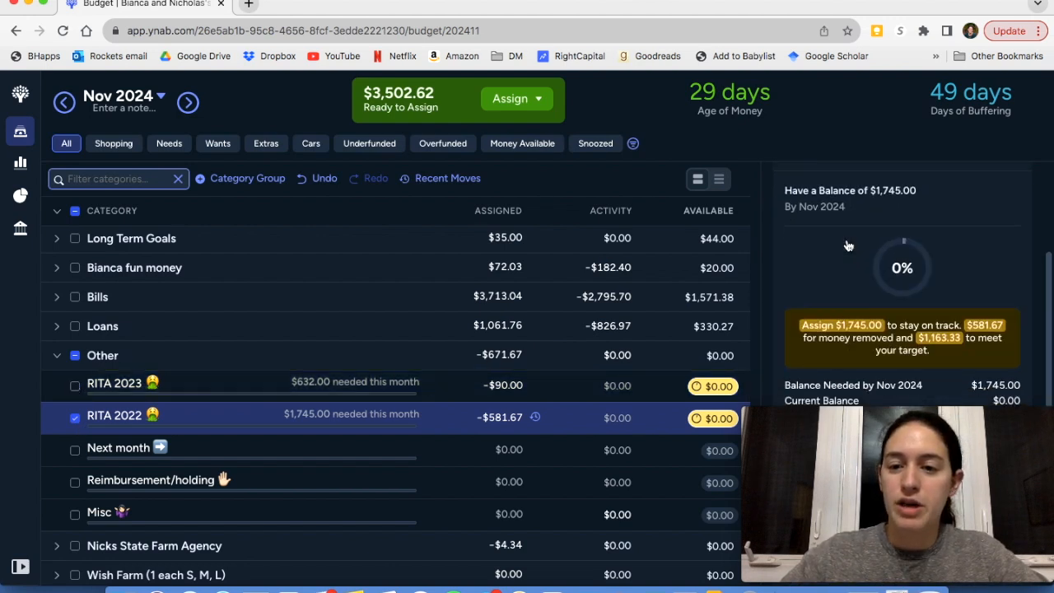
scroll(848, 245, down, 5)
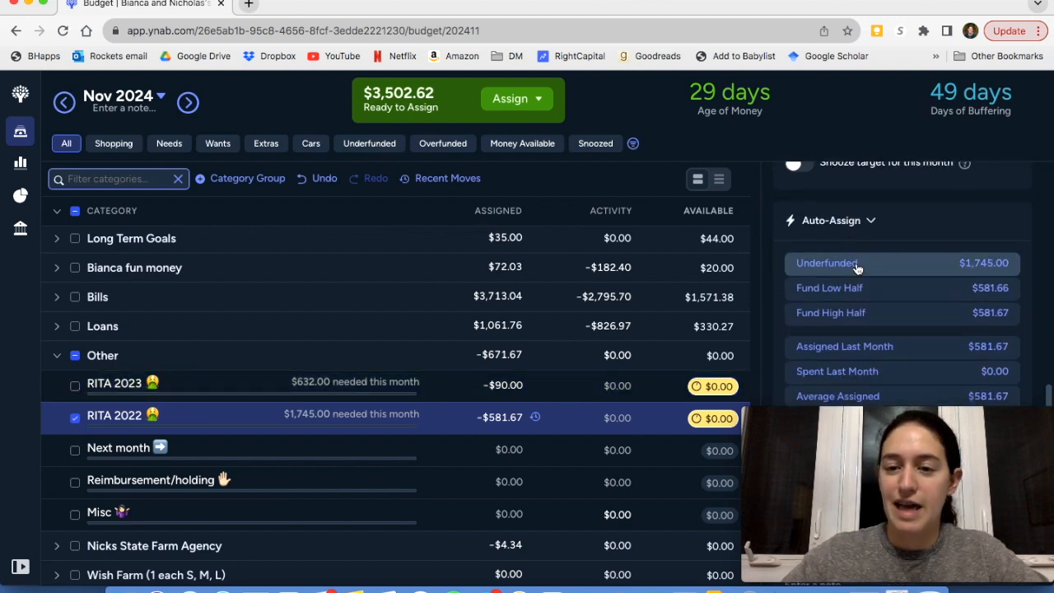
click(857, 264)
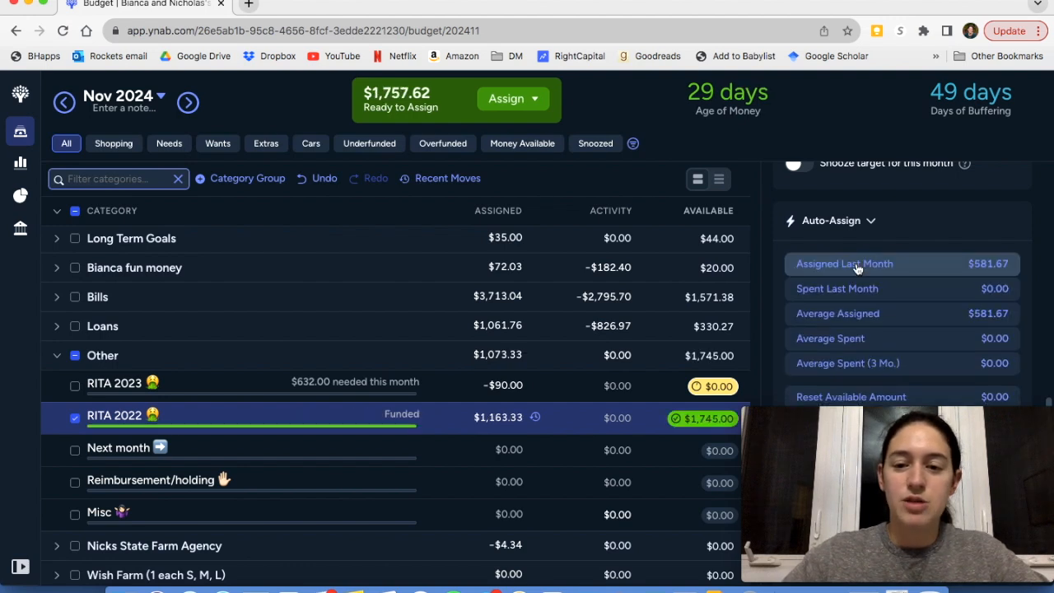
click(76, 420)
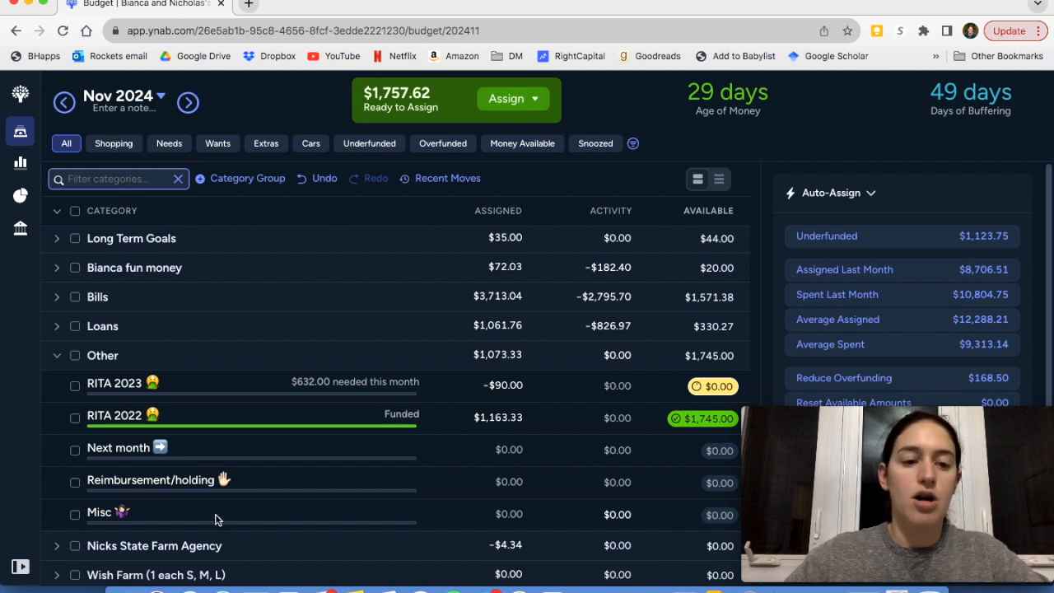
Look over the remaining Other categories, collapse that group and expand the State Farm Agency group
scroll(258, 462, down, 2)
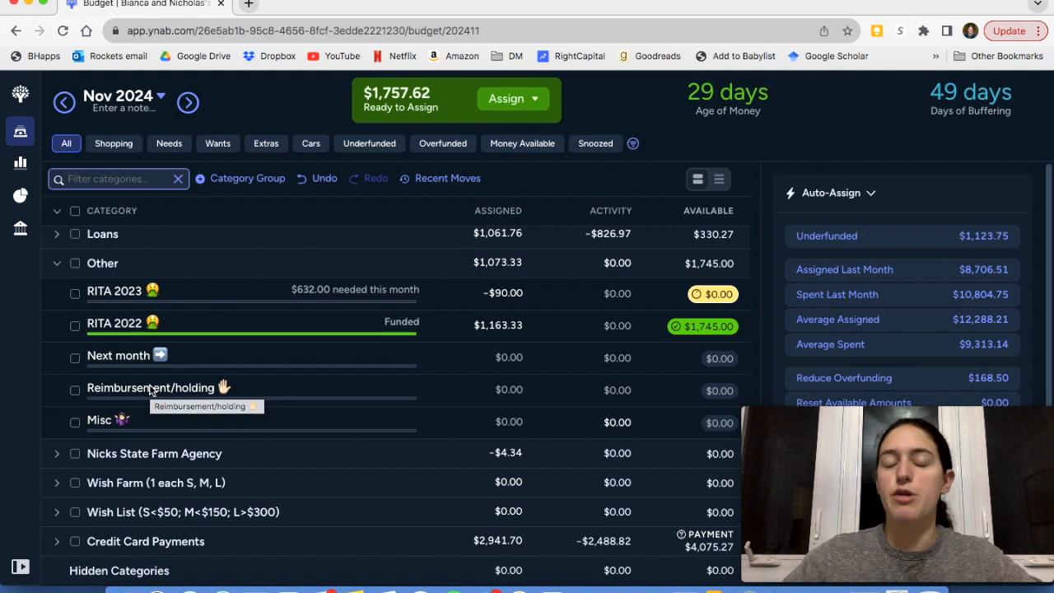
click(57, 267)
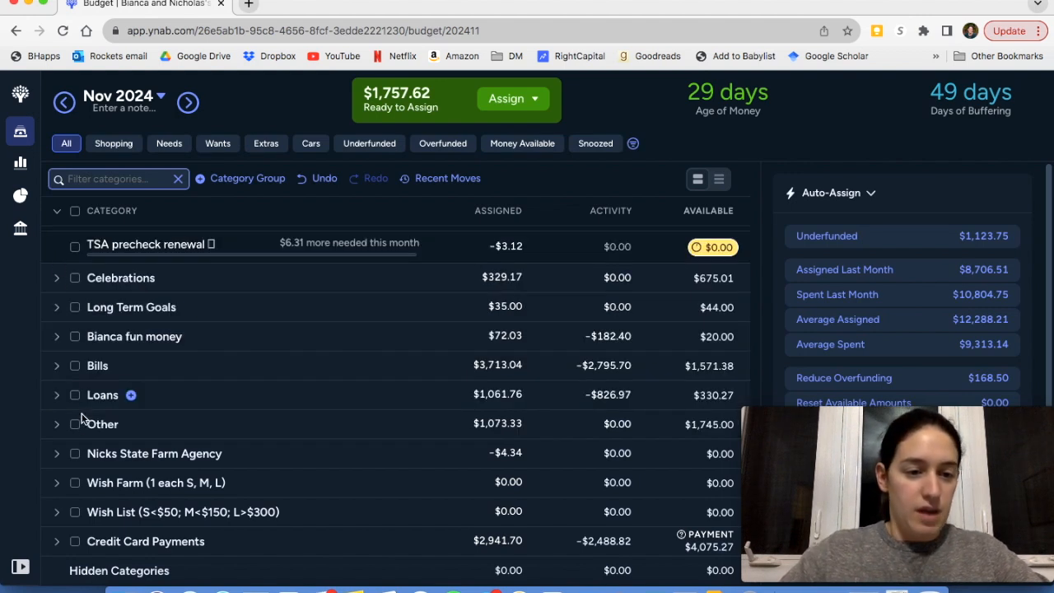
click(57, 453)
scroll(197, 426, down, 3)
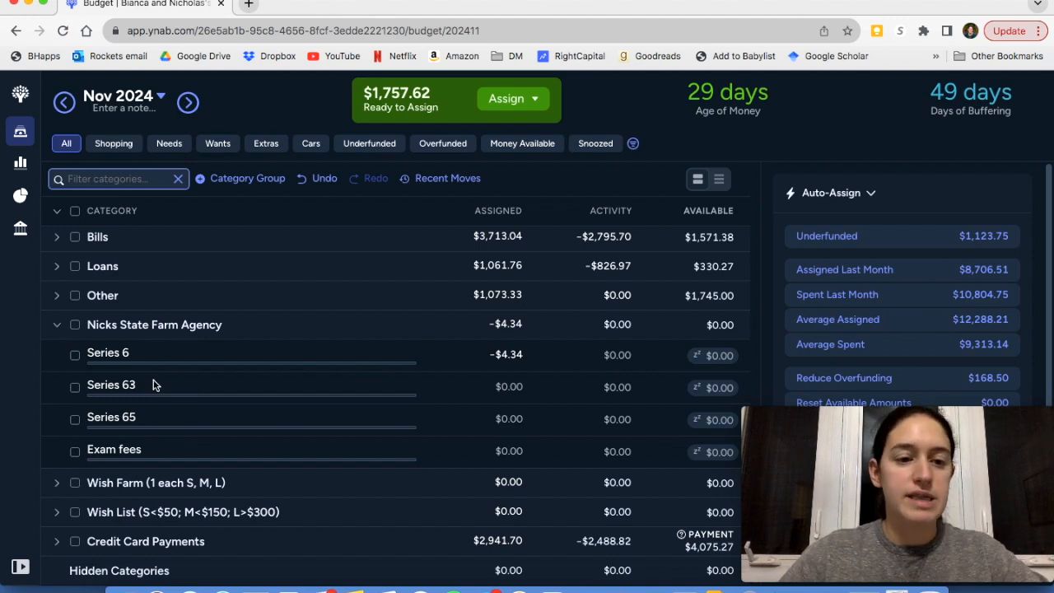
Review the balance and target of the Series 6 category, deselect it and collapse the State Farm Agency group
click(192, 353)
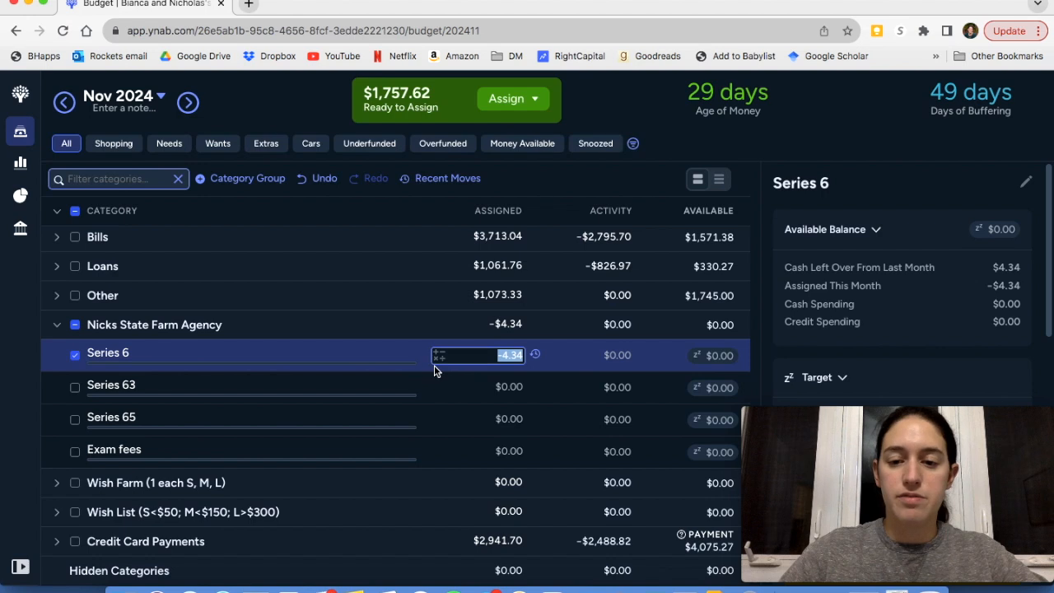
scroll(993, 356, down, 5)
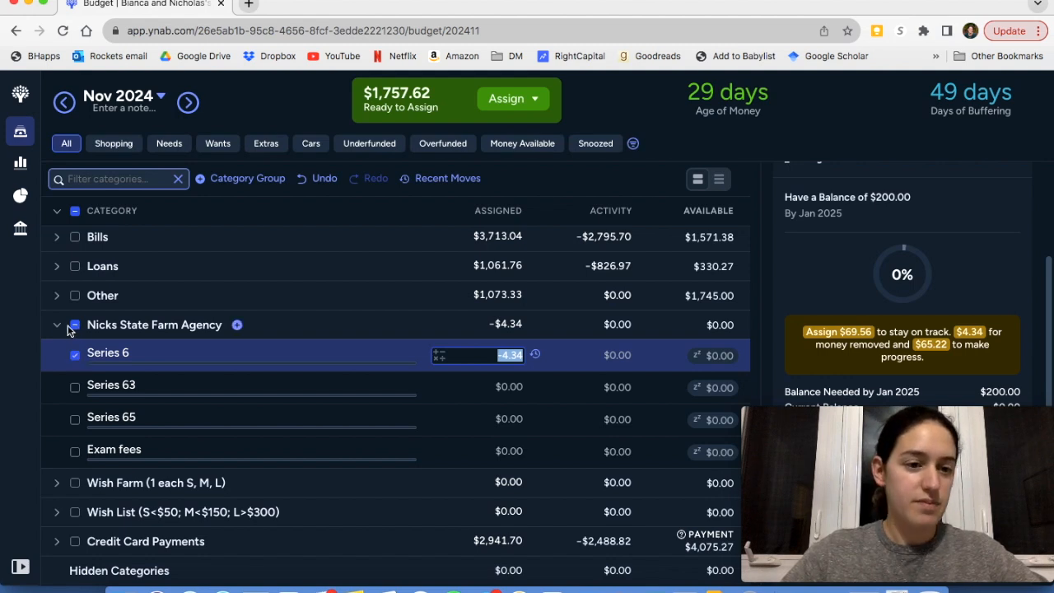
click(74, 328)
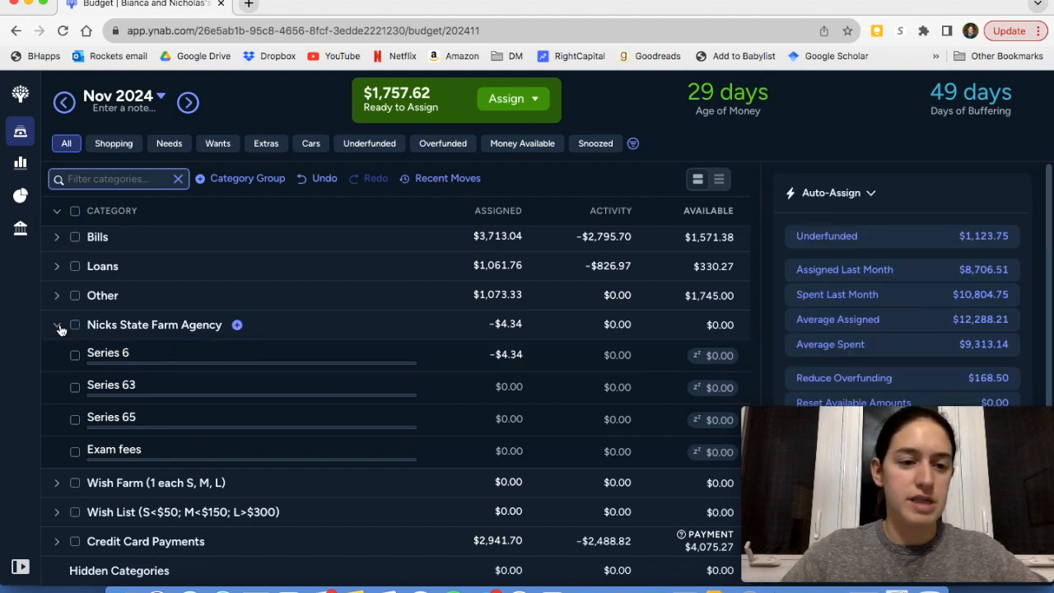
click(57, 327)
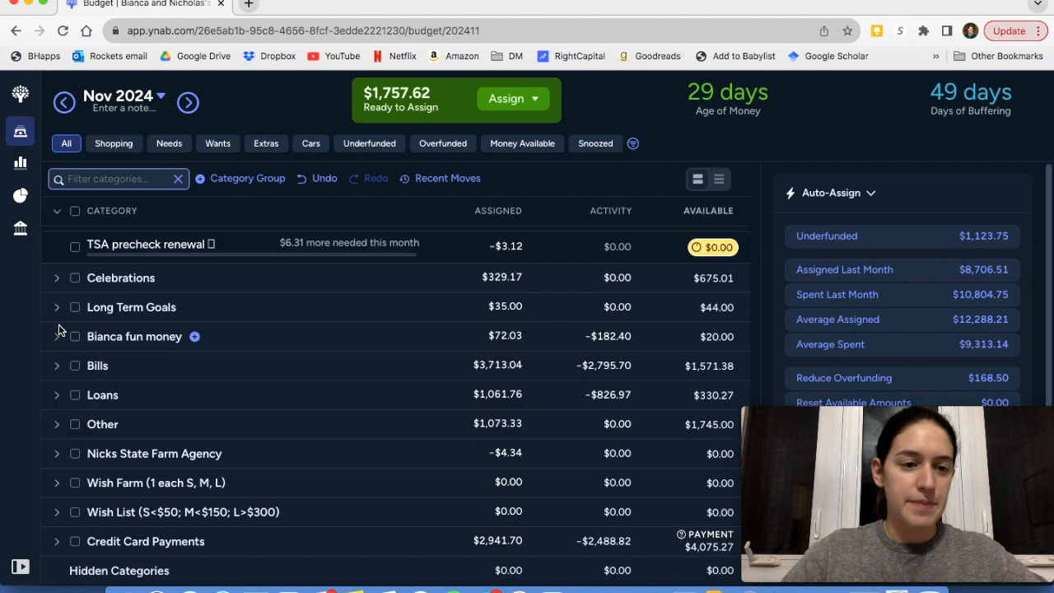
Expand the Wish Farm and Wish List groups, look through the wish list categories, and collapse Wish List
click(57, 484)
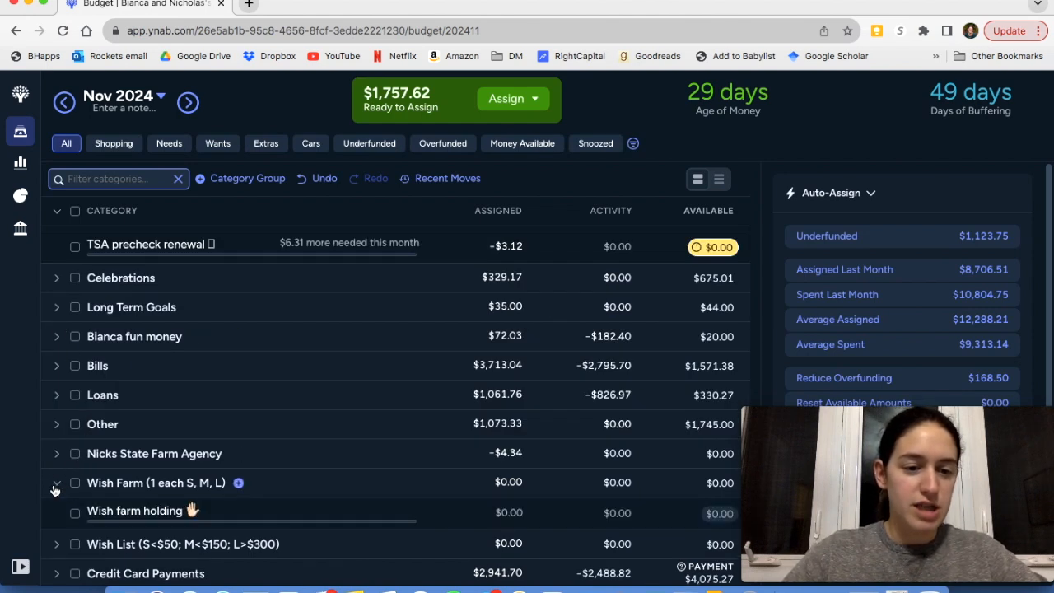
scroll(158, 452, down, 1)
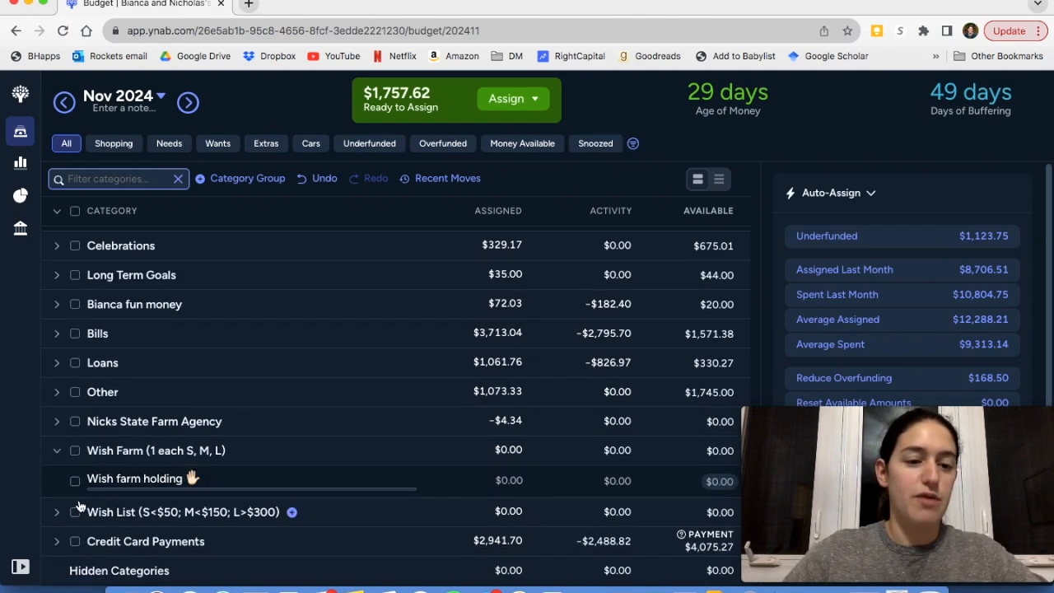
click(62, 513)
scroll(191, 403, down, 3)
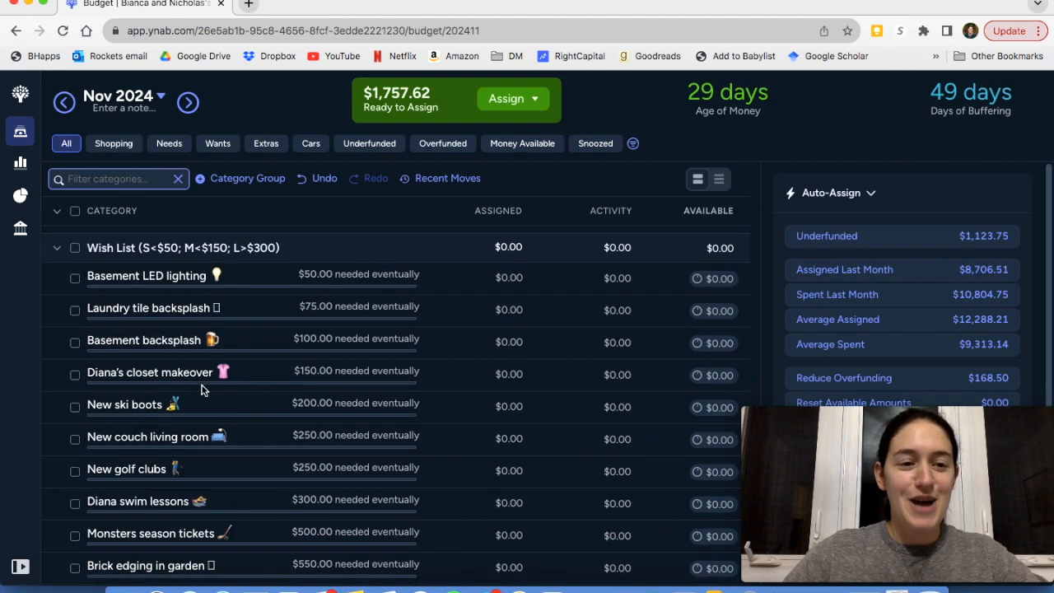
scroll(210, 372, down, 2)
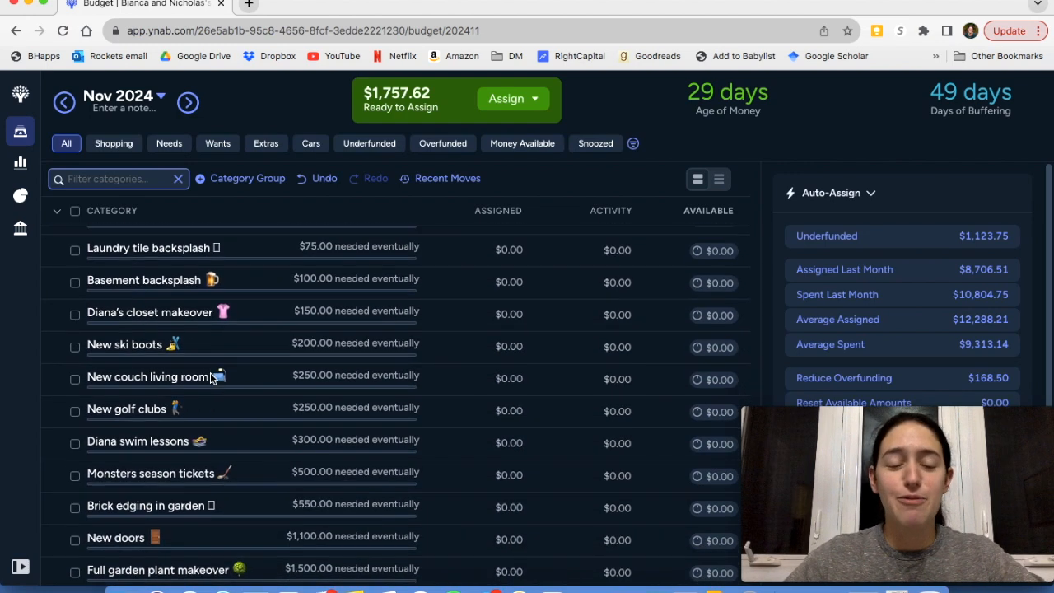
scroll(210, 372, down, 2)
scroll(210, 379, down, 2)
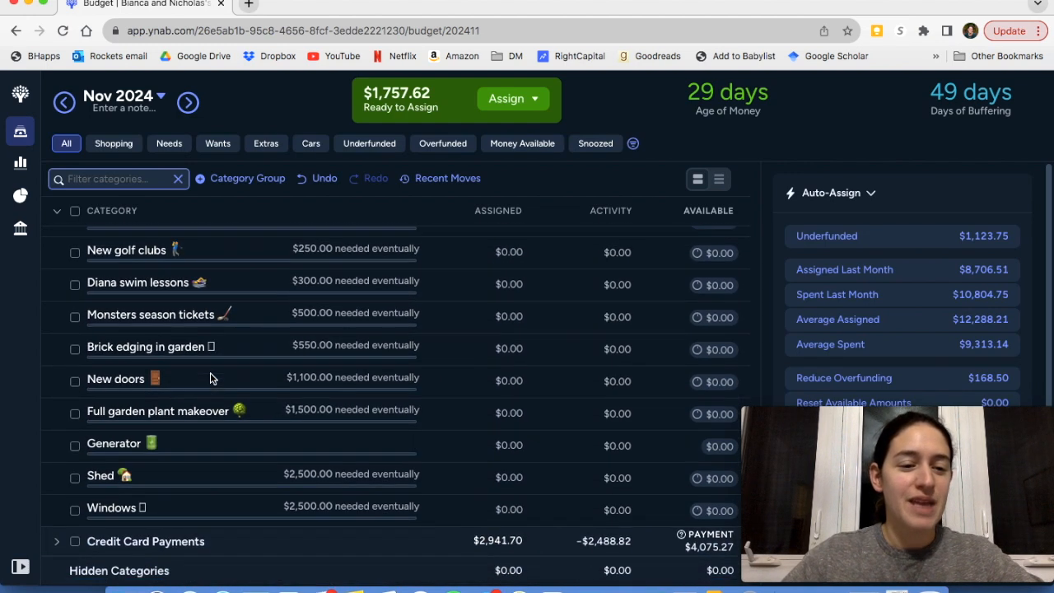
scroll(210, 375, up, 10)
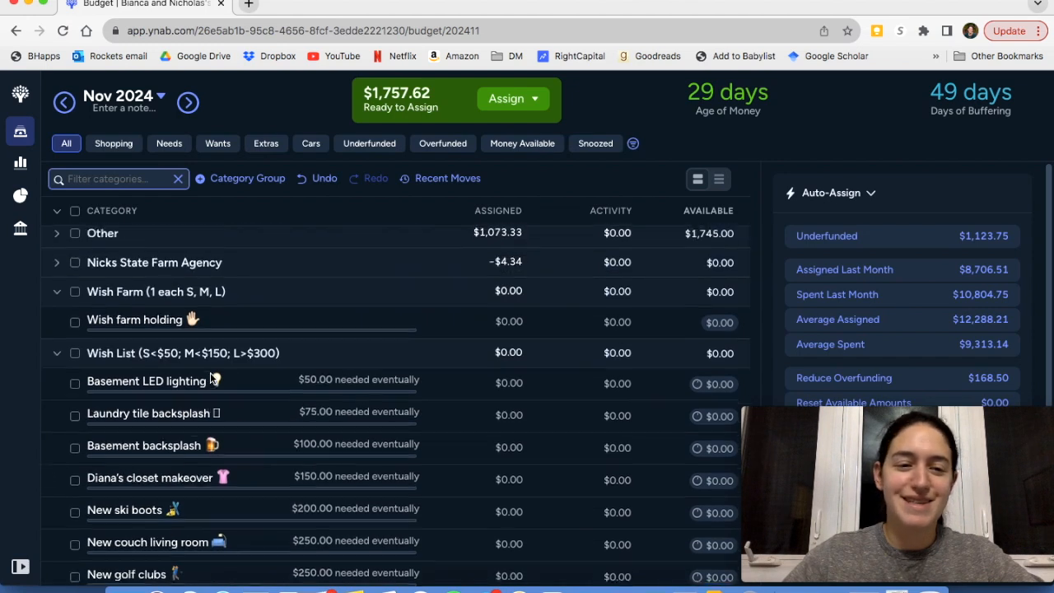
click(57, 356)
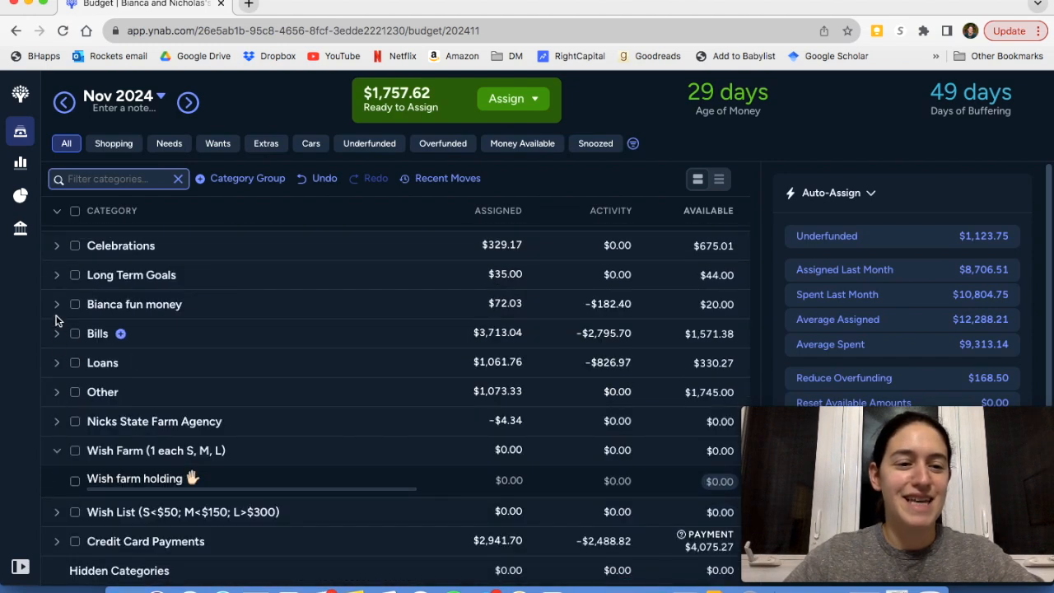
Collapse the Wish Farm group, look over the cards in the Credit Card Payments group and collapse it again
click(58, 452)
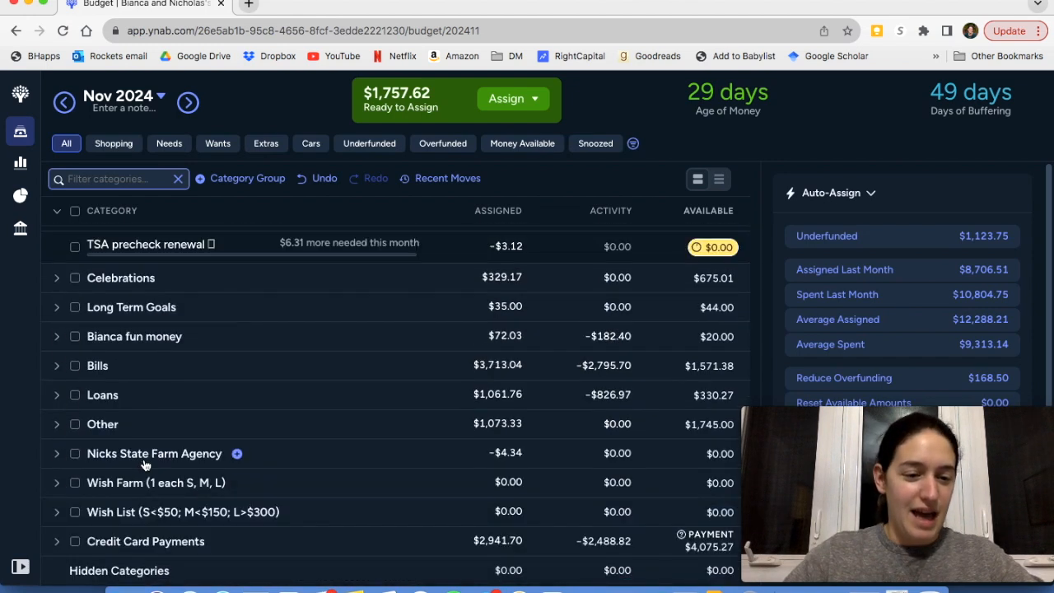
click(58, 541)
scroll(231, 471, down, 5)
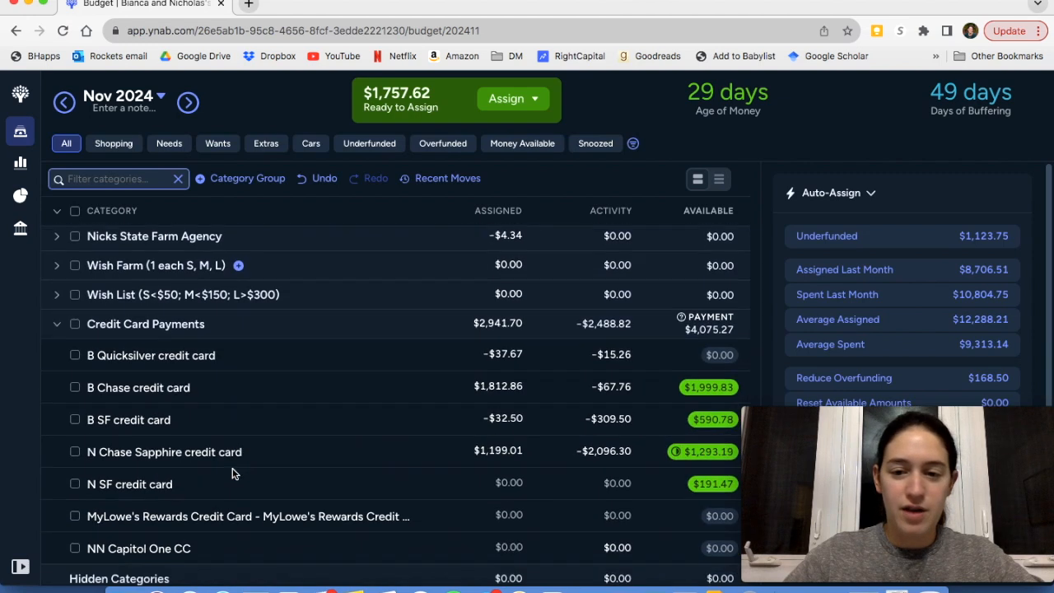
scroll(232, 472, up, 1)
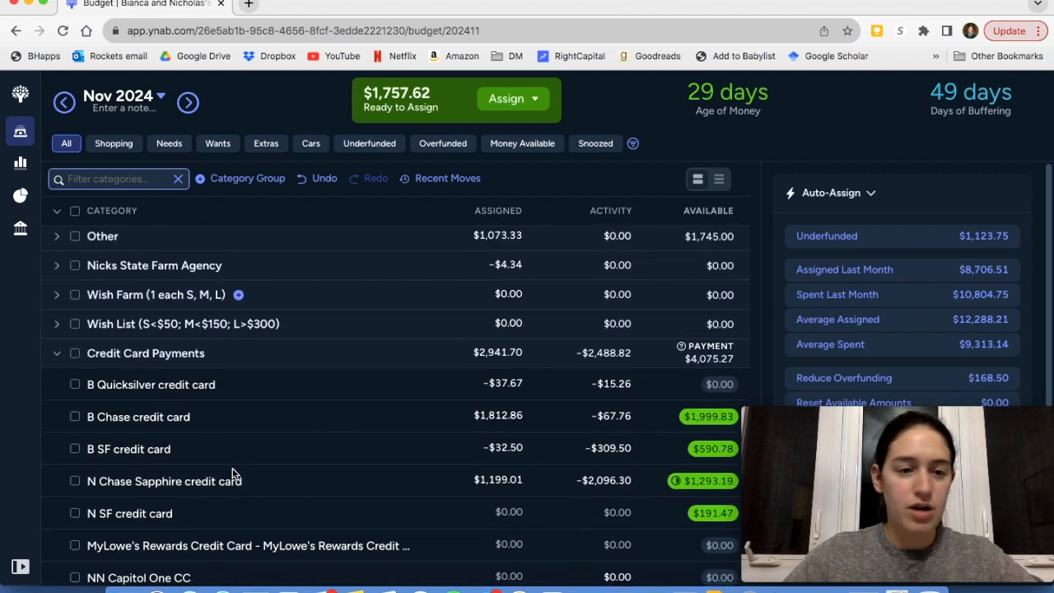
click(58, 355)
Fund all True Expenses categories with their underfunded $491.75, then clear the group's selection
scroll(357, 337, up, 4)
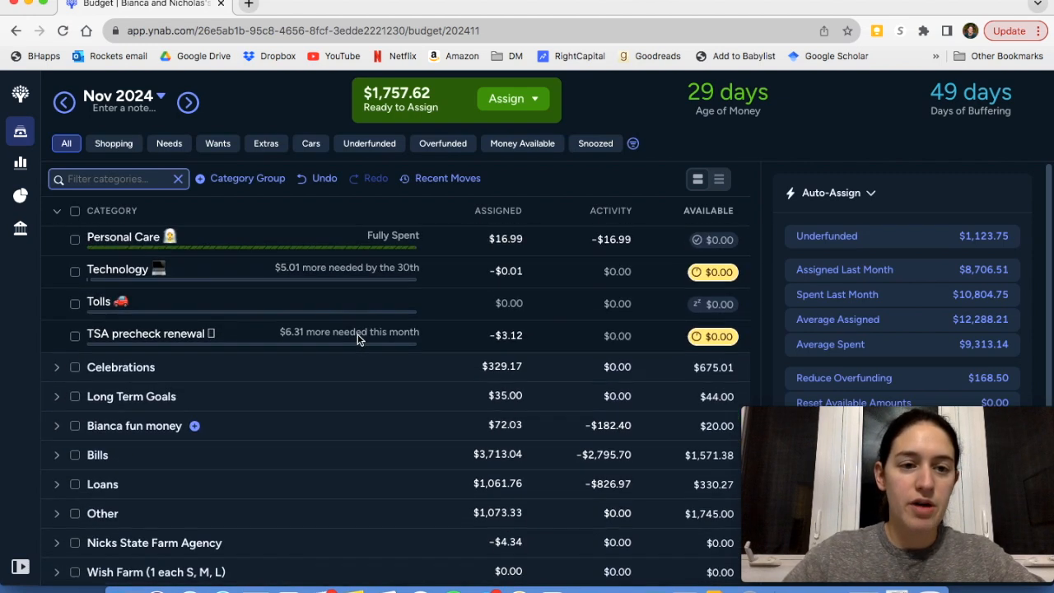
scroll(357, 337, up, 10)
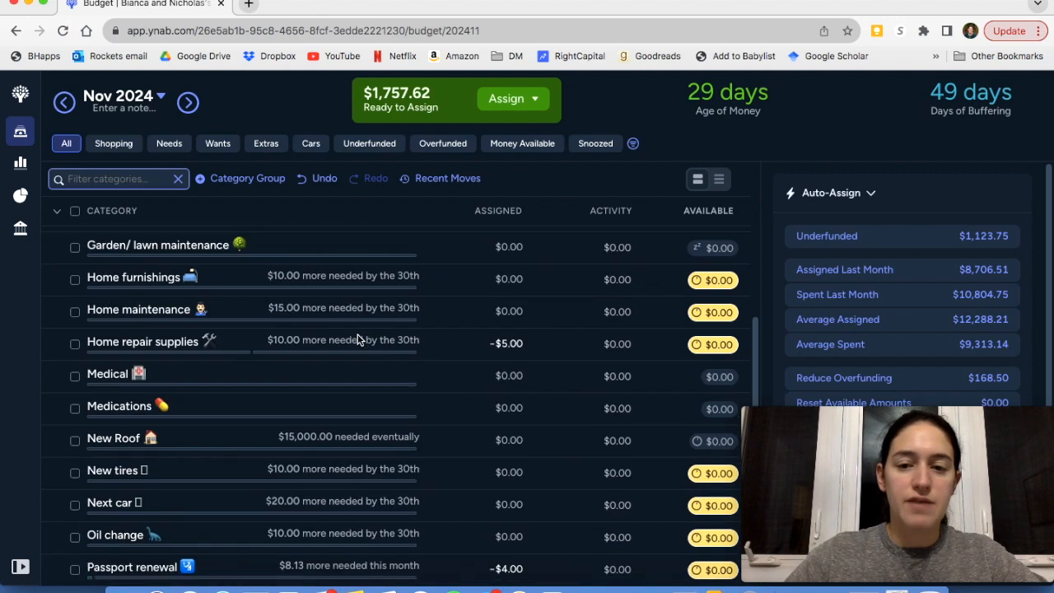
scroll(359, 337, up, 5)
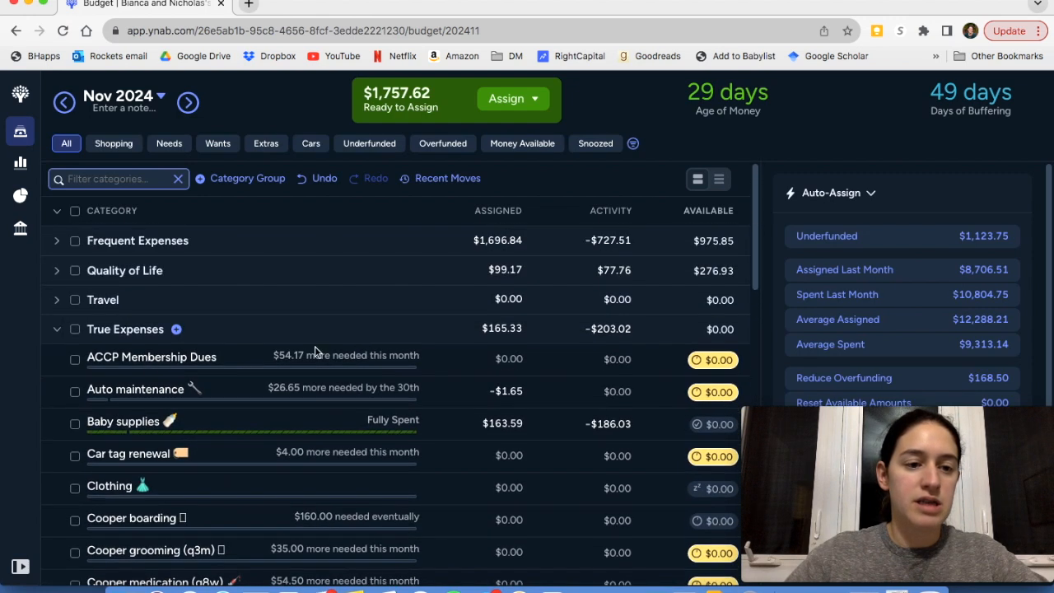
click(75, 329)
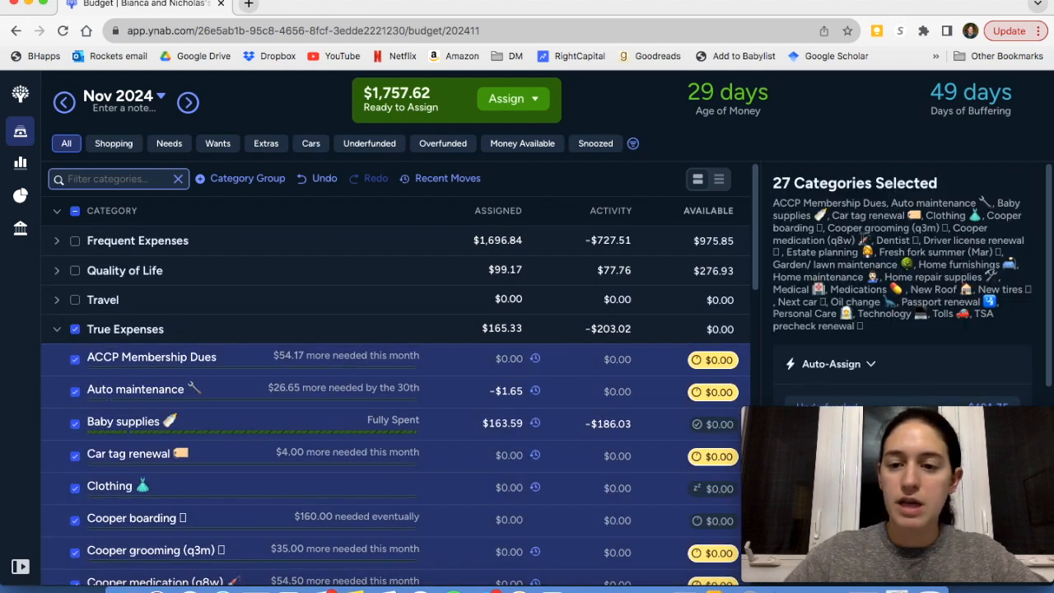
scroll(862, 238, down, 1)
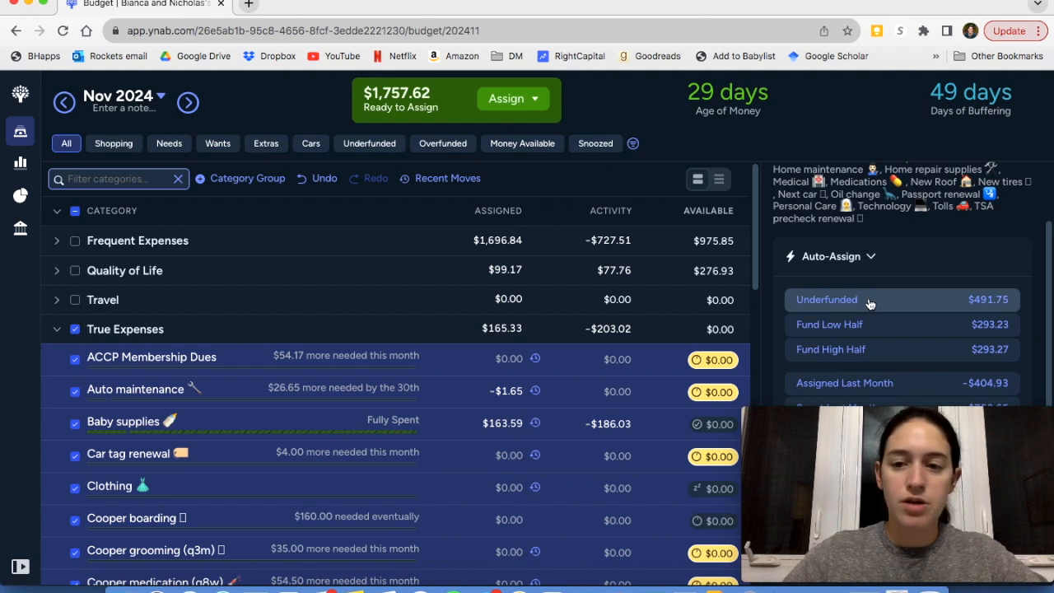
click(870, 301)
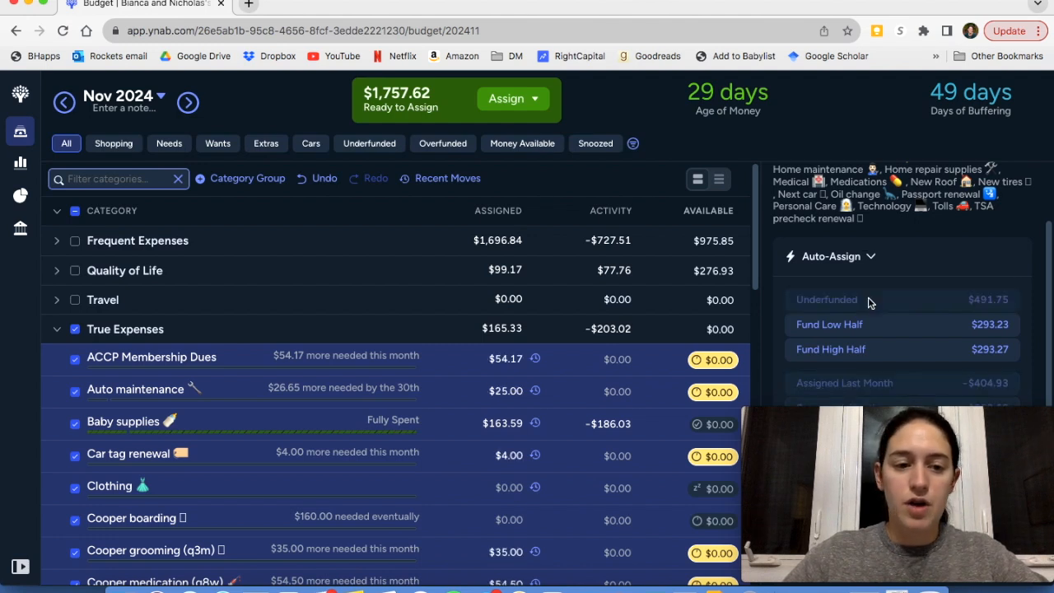
scroll(484, 403, down, 3)
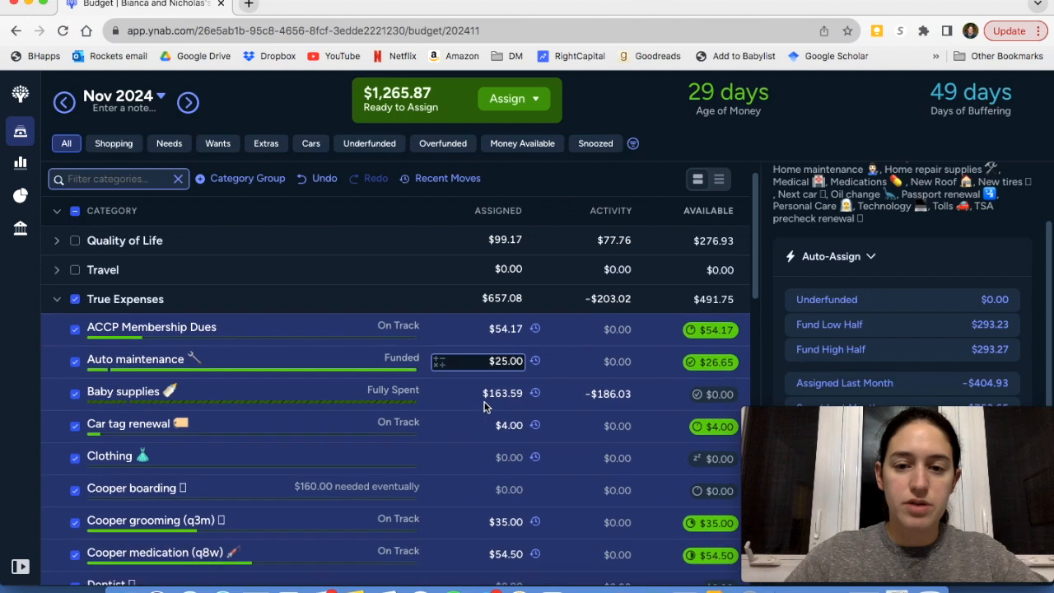
scroll(198, 370, up, 3)
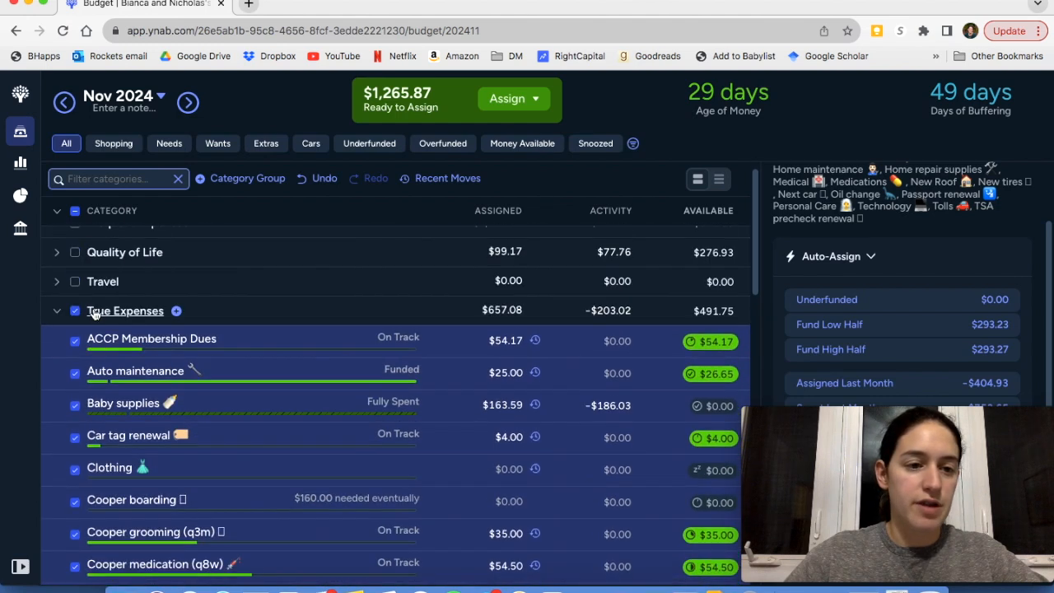
click(76, 312)
Add $50 to the amount assigned to Baby supplies in True Expenses and deselect the category
scroll(358, 416, down, 2)
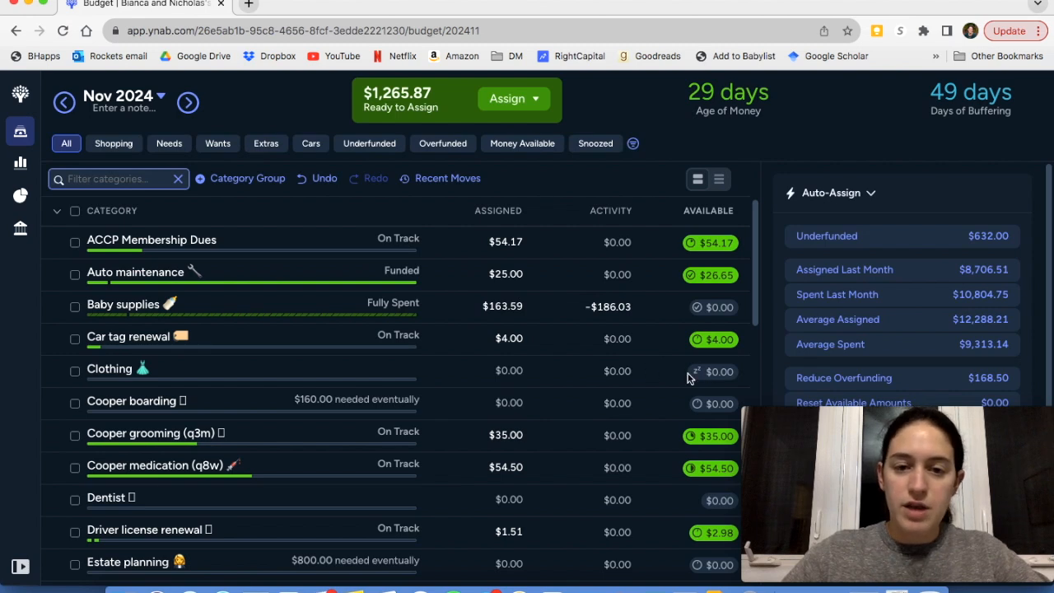
scroll(692, 377, up, 1)
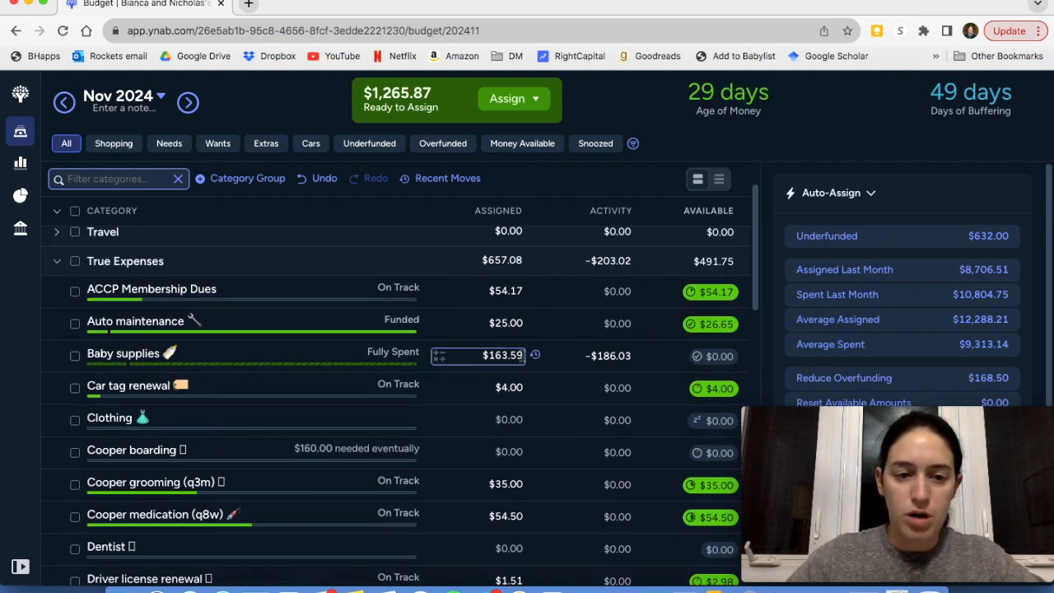
click(526, 357)
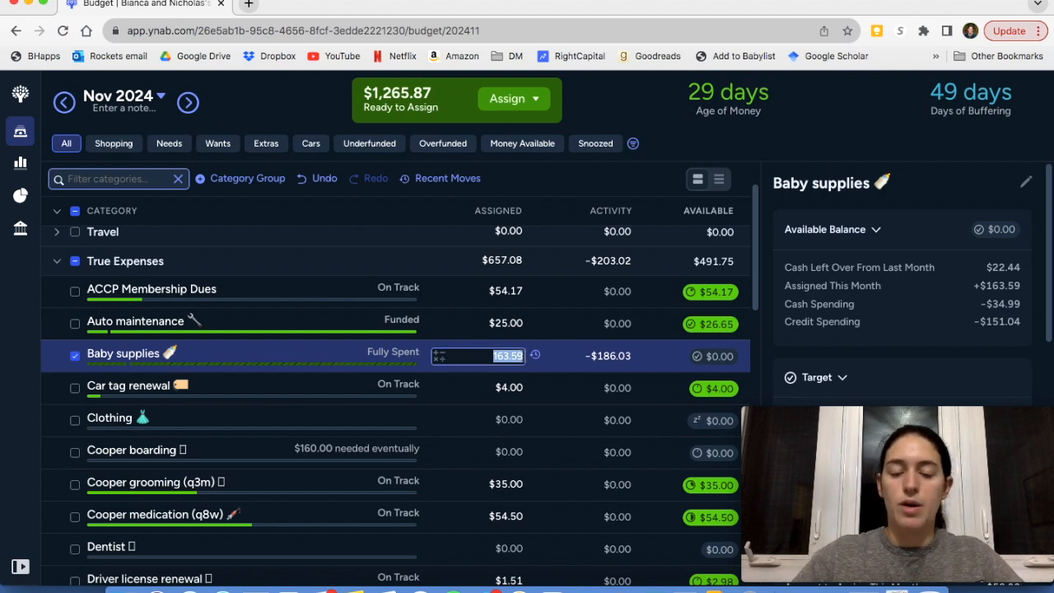
text(+)
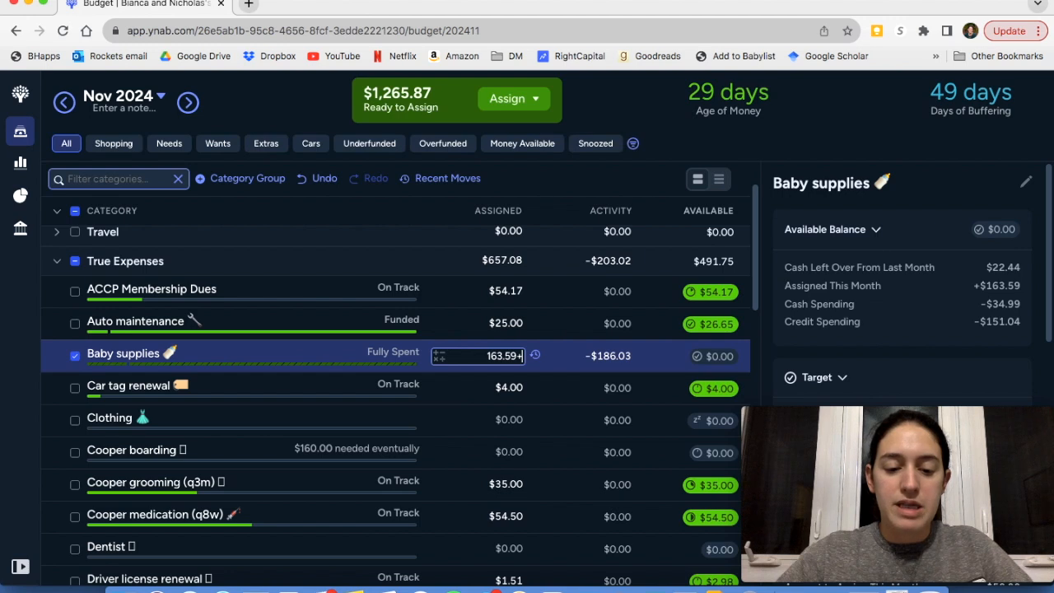
text(50)
key(Return)
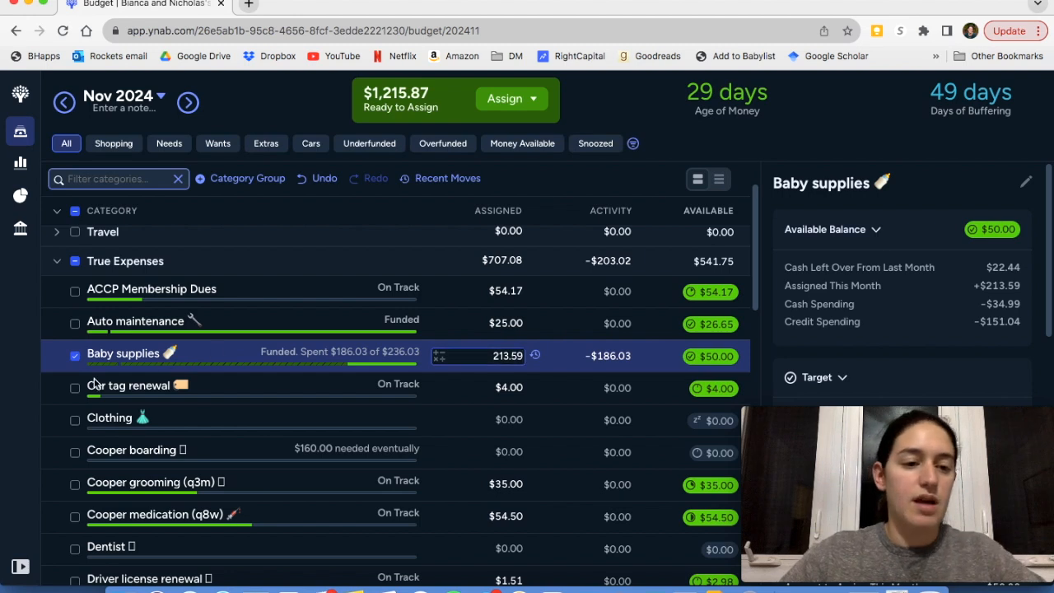
click(75, 356)
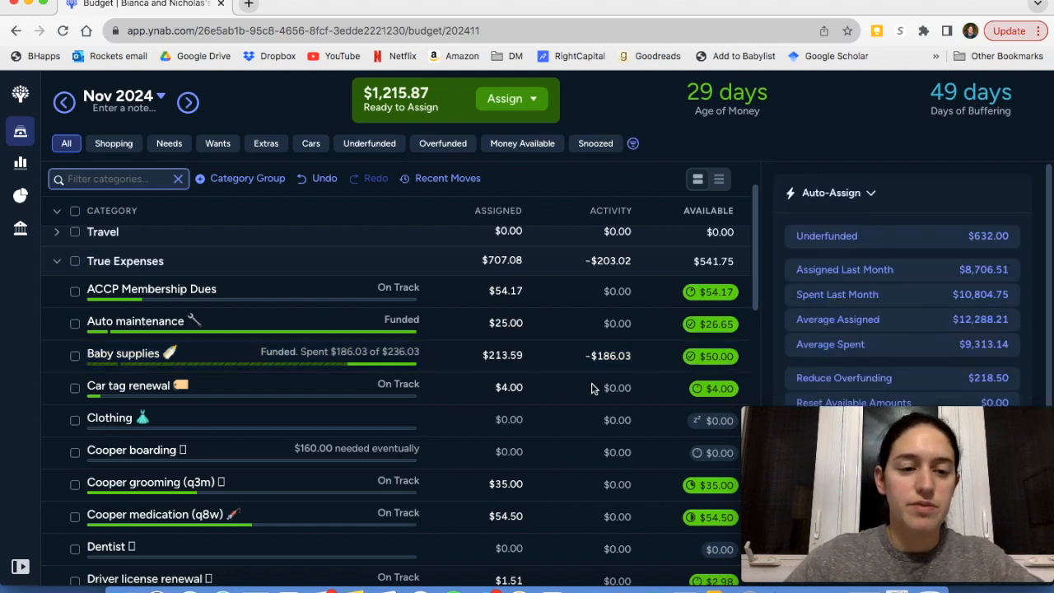
Assign $400 to the Estate planning category in True Expenses and deselect it
scroll(537, 398, down, 1)
scroll(537, 399, down, 2)
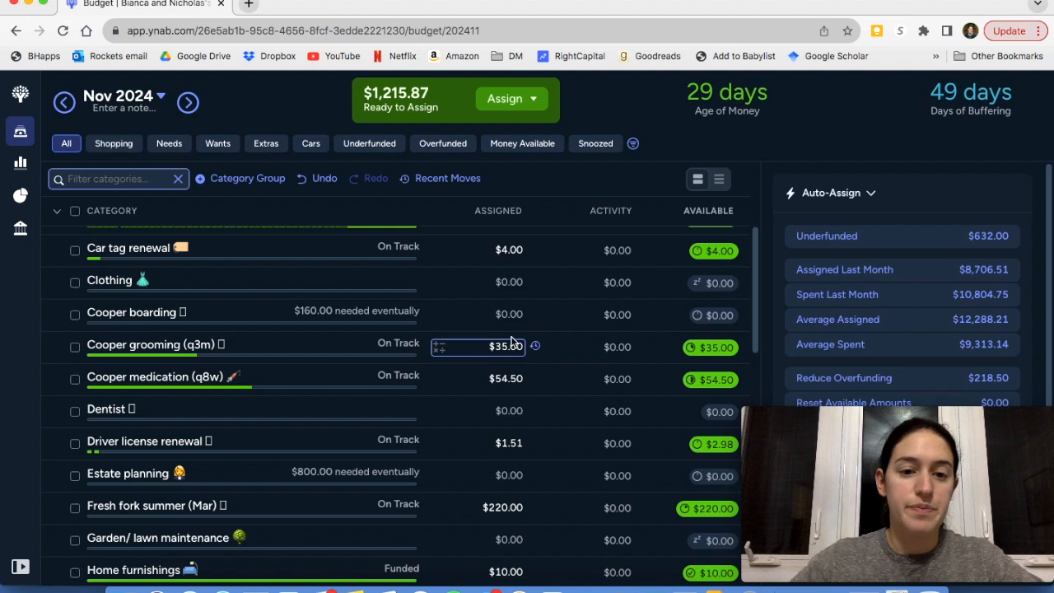
scroll(511, 346, down, 1)
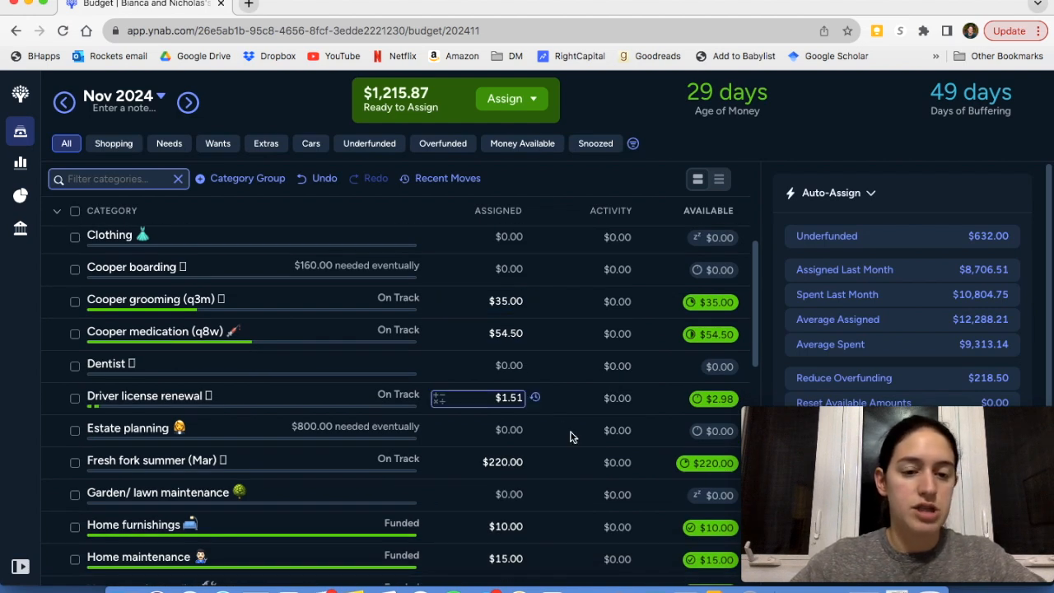
click(460, 435)
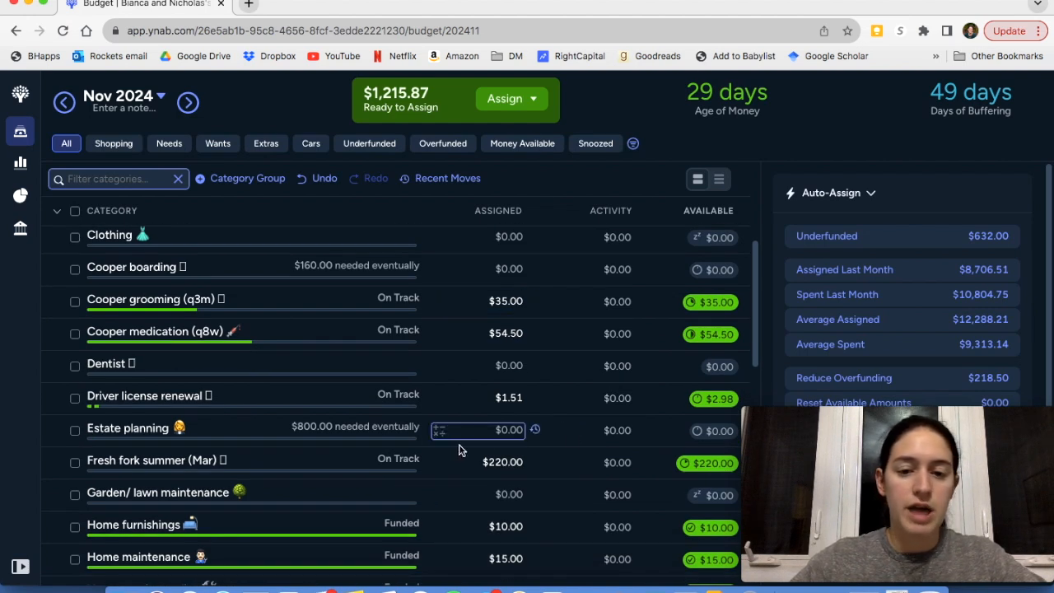
click(514, 434)
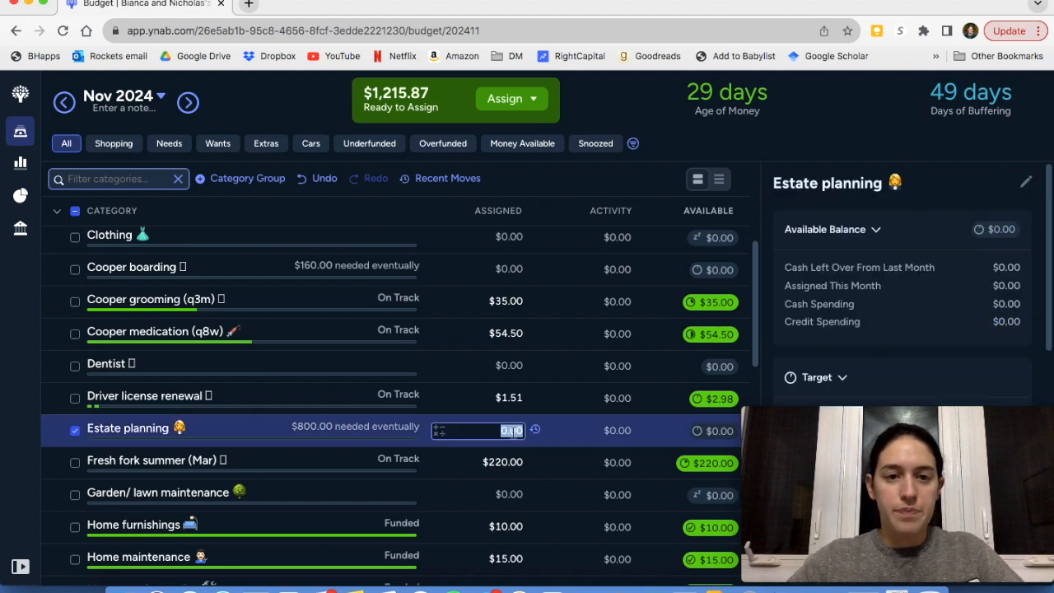
text(400)
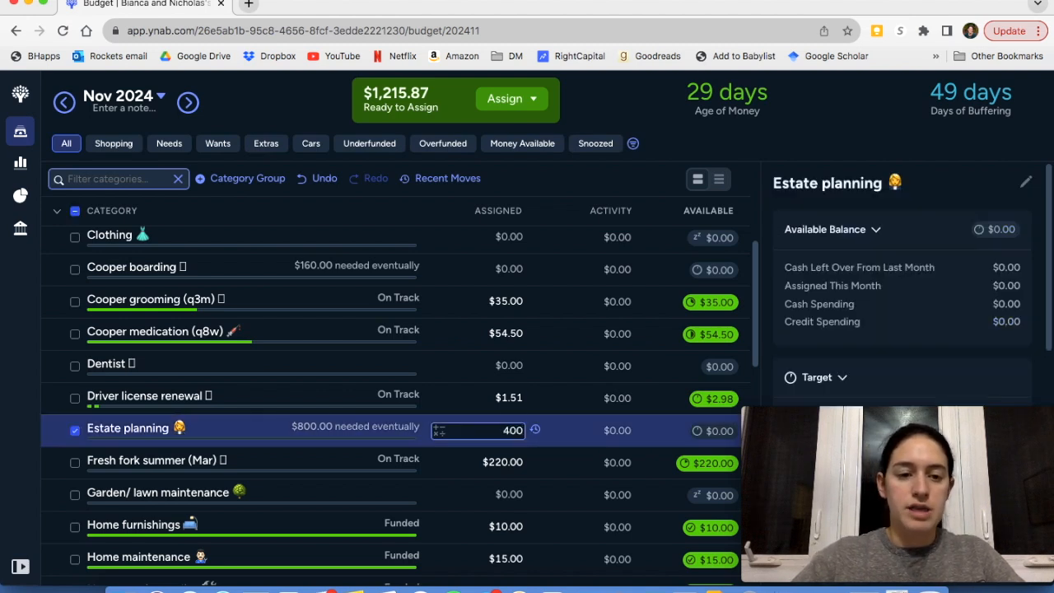
key(Return)
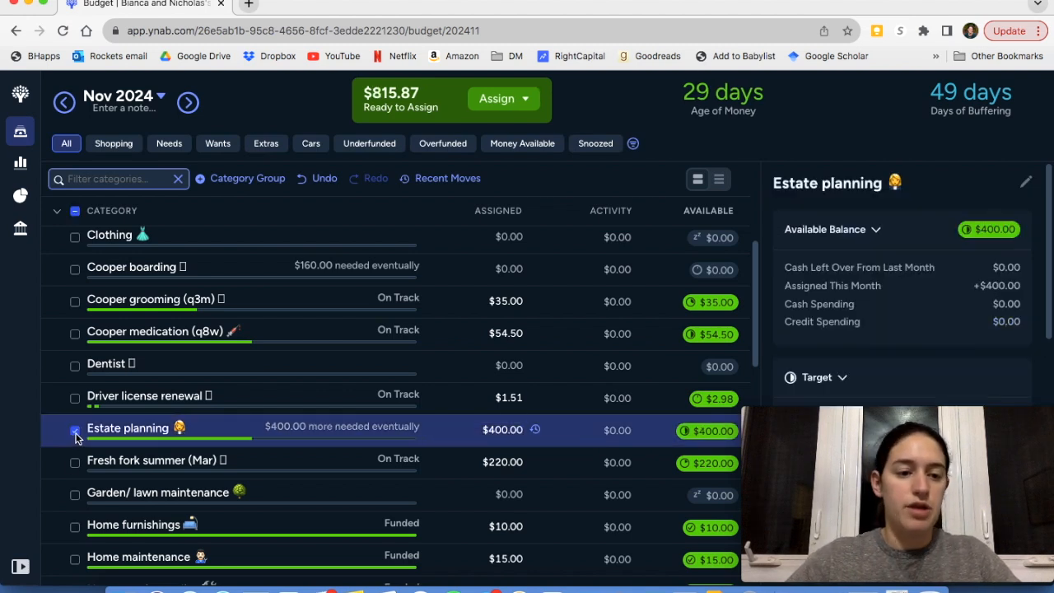
click(75, 431)
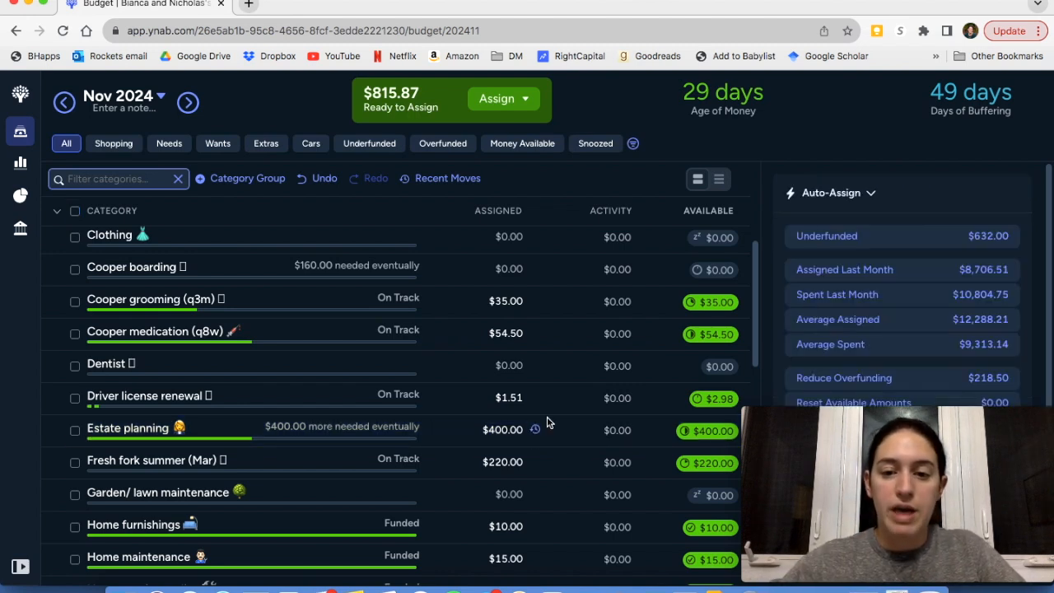
Look through the remaining True Expenses categories from Garden/lawn maintenance down to TSA precheck renewal
scroll(494, 424, down, 1)
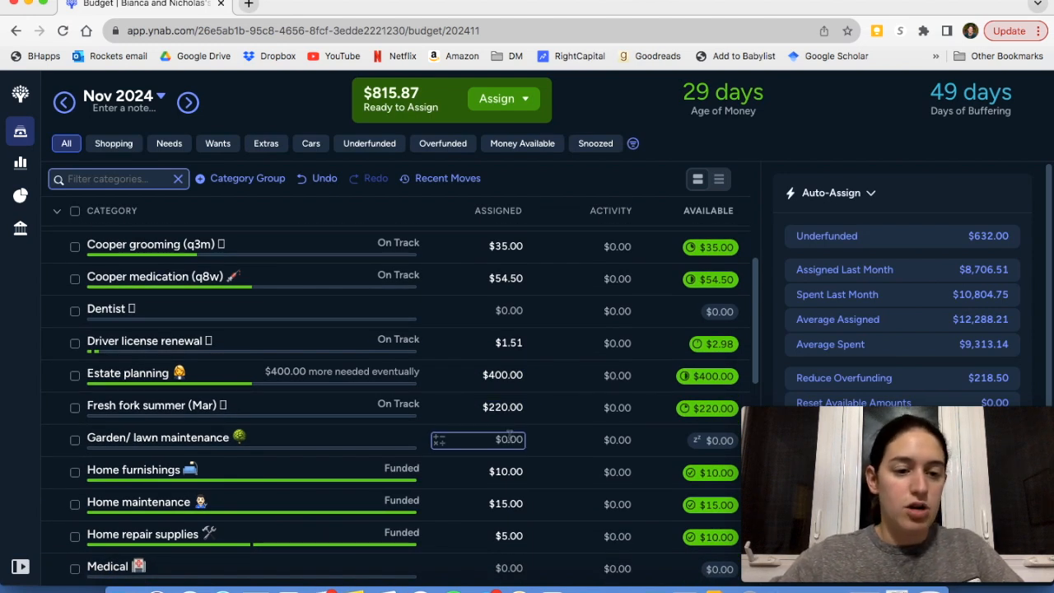
scroll(509, 440, down, 3)
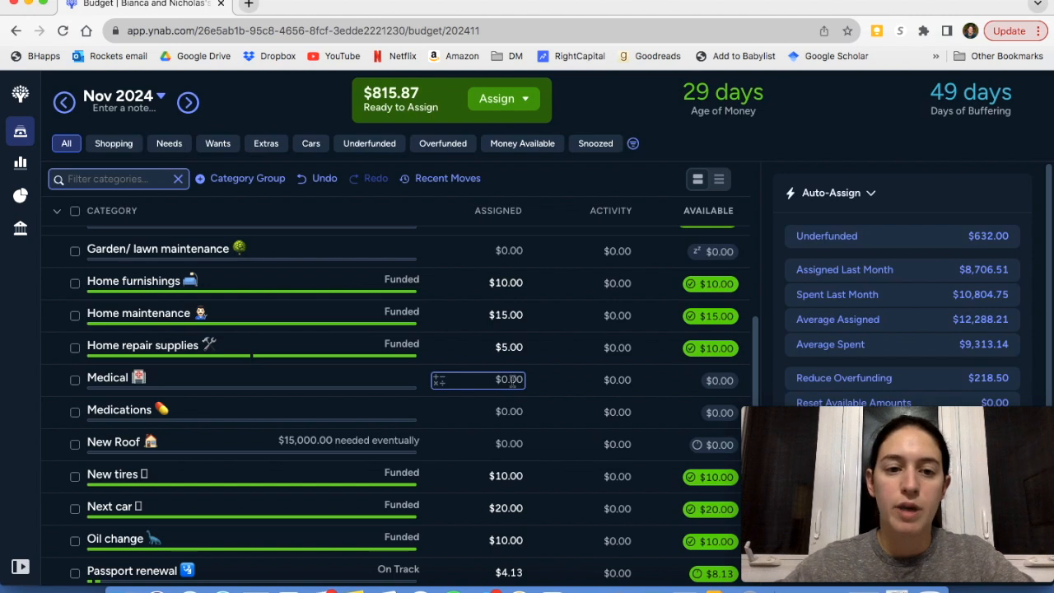
scroll(512, 383, down, 1)
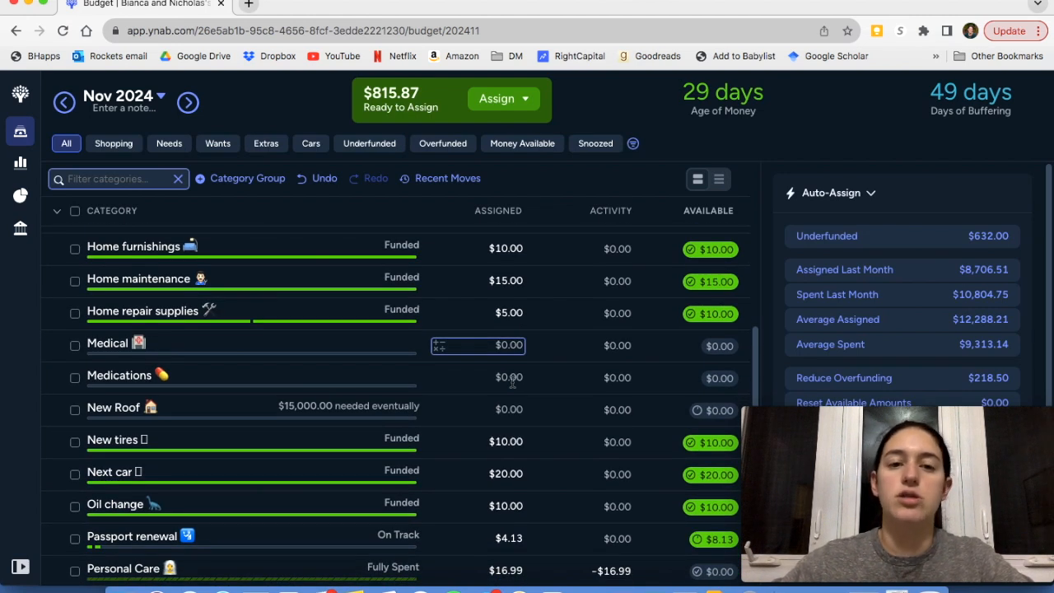
scroll(512, 383, down, 1)
scroll(512, 382, down, 1)
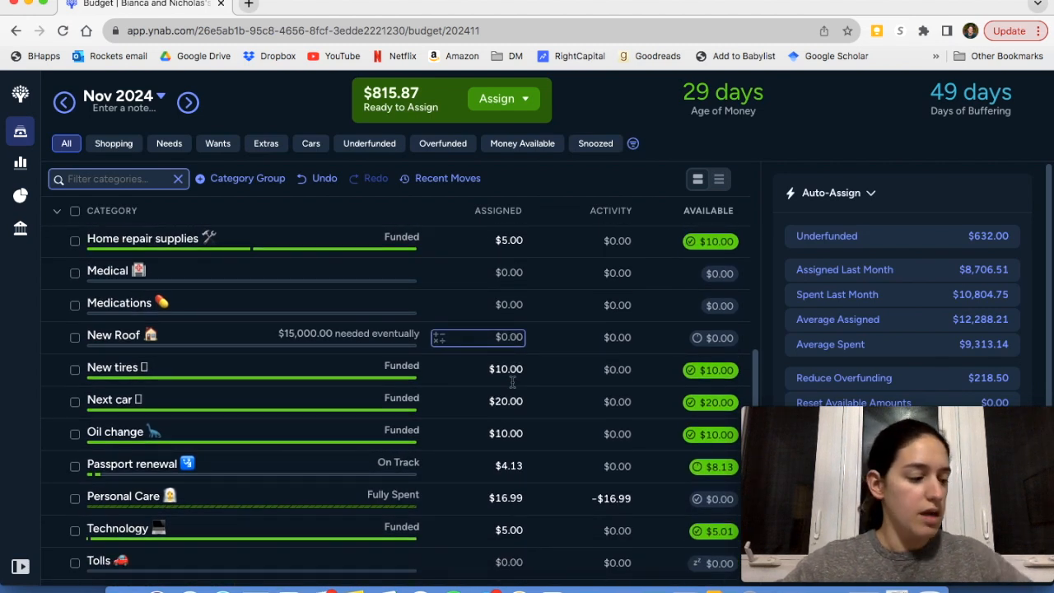
scroll(512, 381, down, 2)
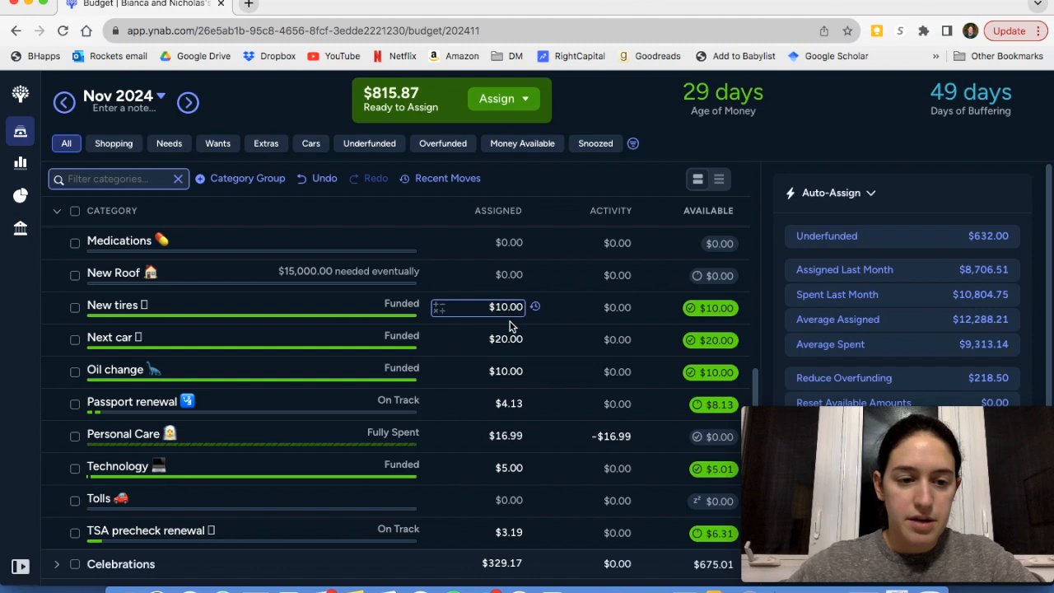
scroll(511, 326, down, 3)
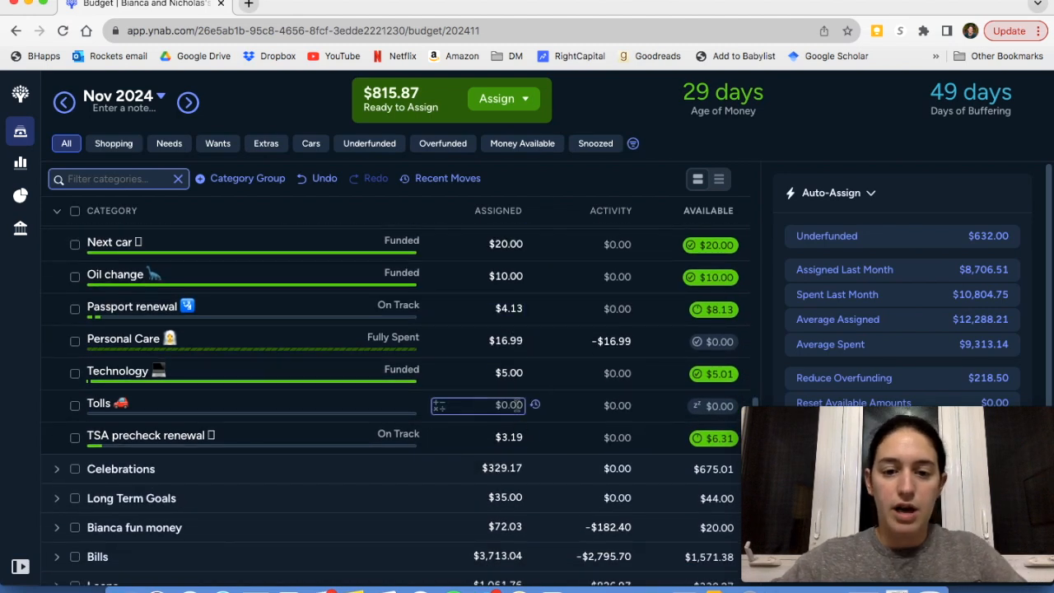
Review the balance and target of the Tolls category, deselect it and look back over the neighbouring True Expenses categories
click(75, 407)
scroll(845, 309, down, 3)
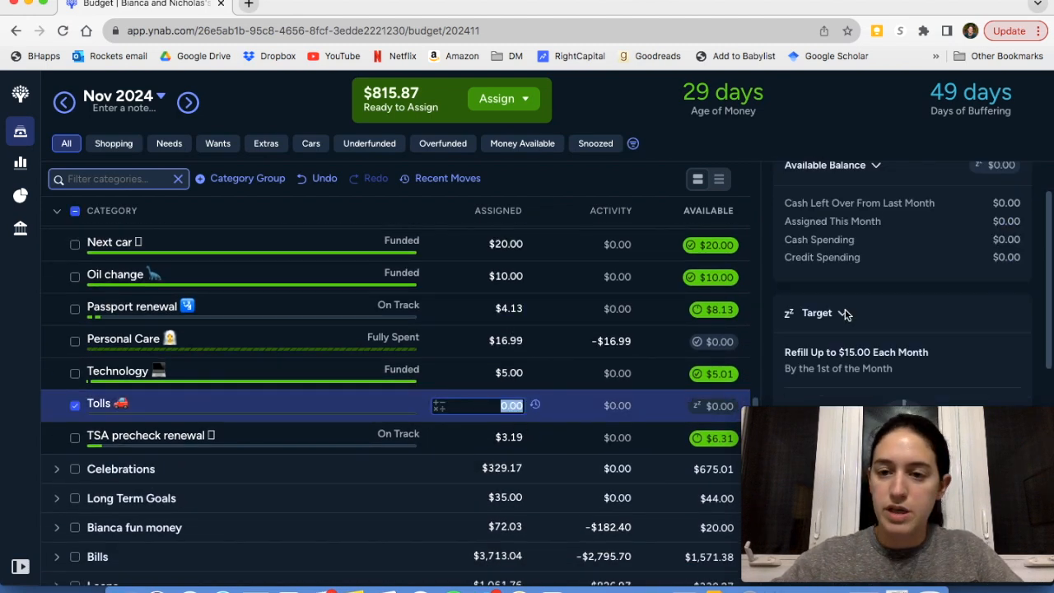
scroll(845, 313, up, 2)
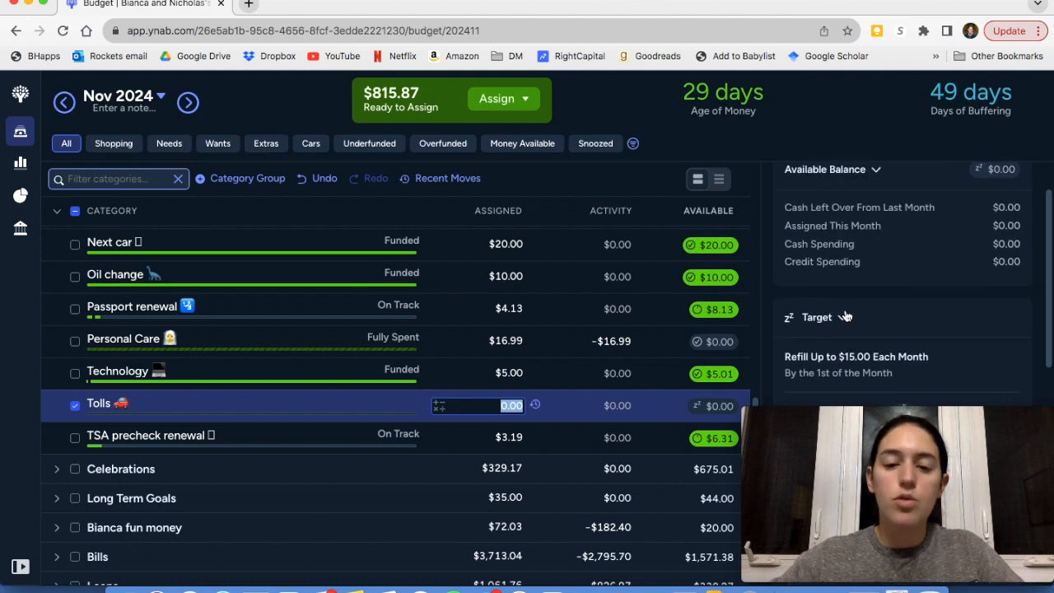
click(74, 407)
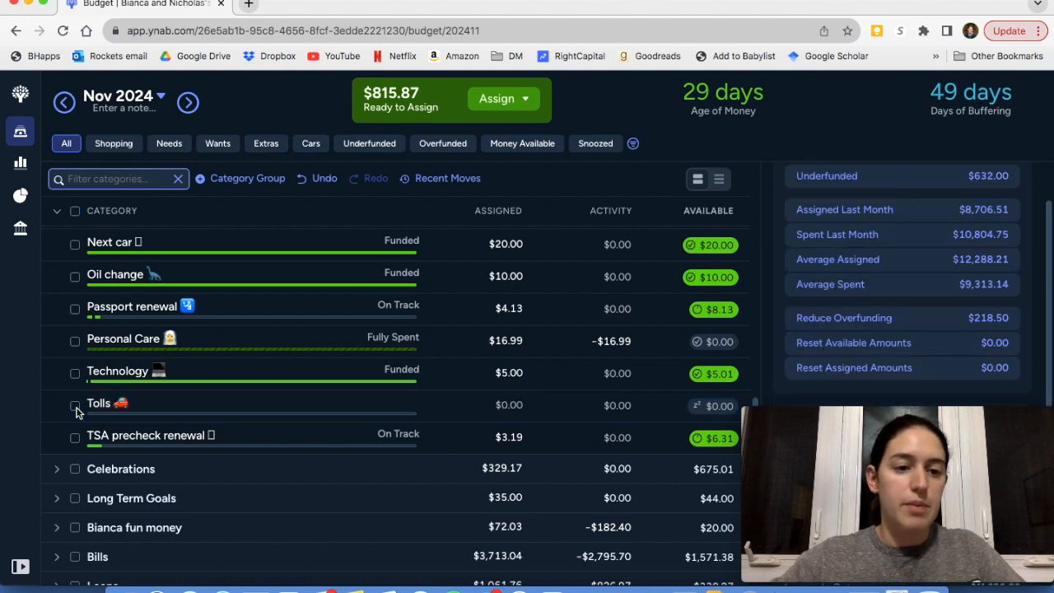
scroll(274, 416, down, 1)
scroll(247, 429, up, 2)
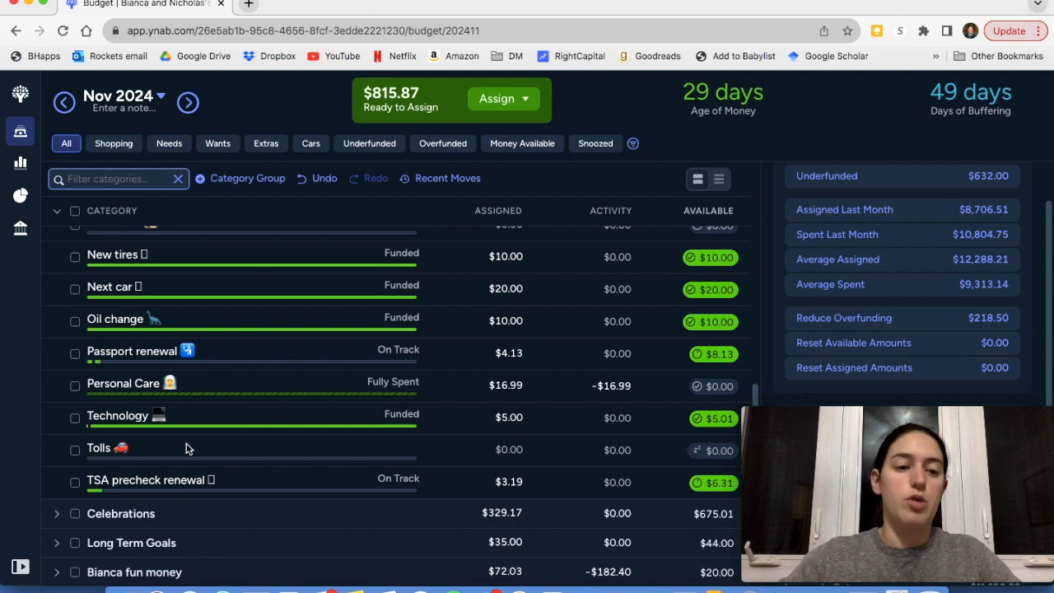
scroll(220, 467, up, 5)
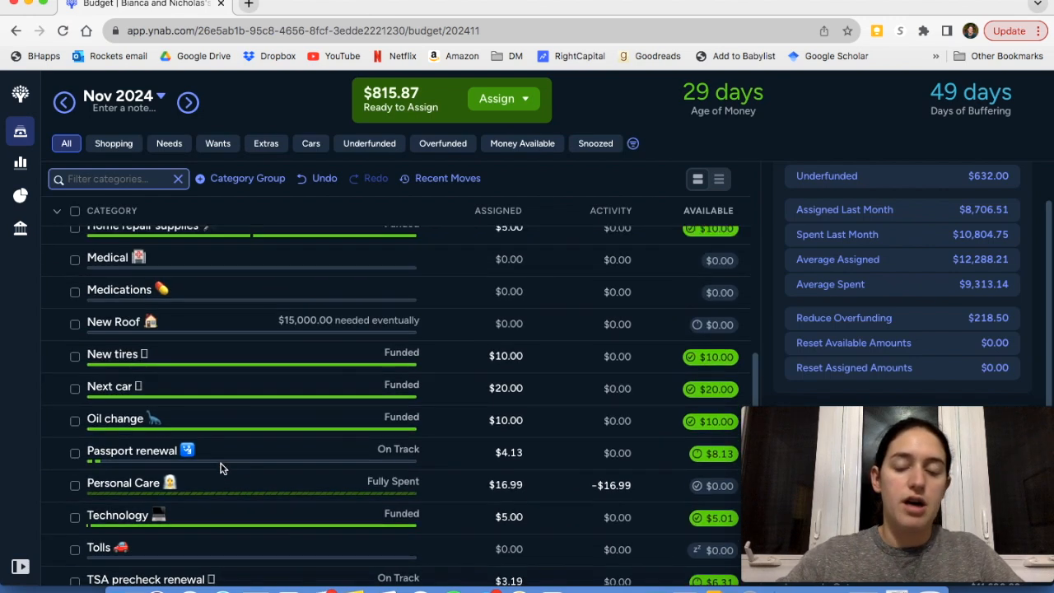
Collapse the True Expenses group and expand all category groups of the November 2024 budget
scroll(220, 467, up, 10)
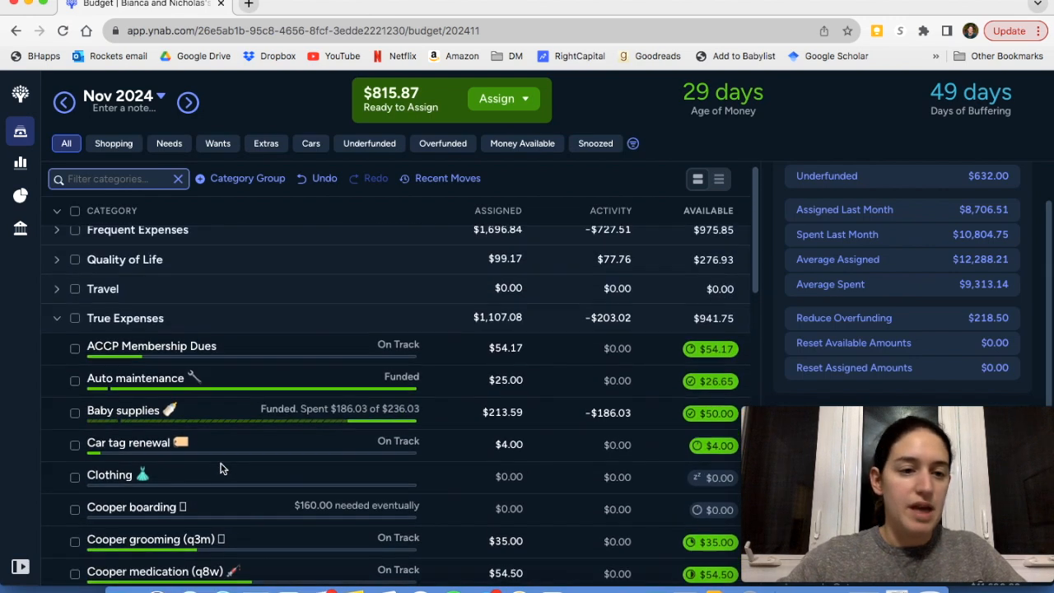
click(57, 329)
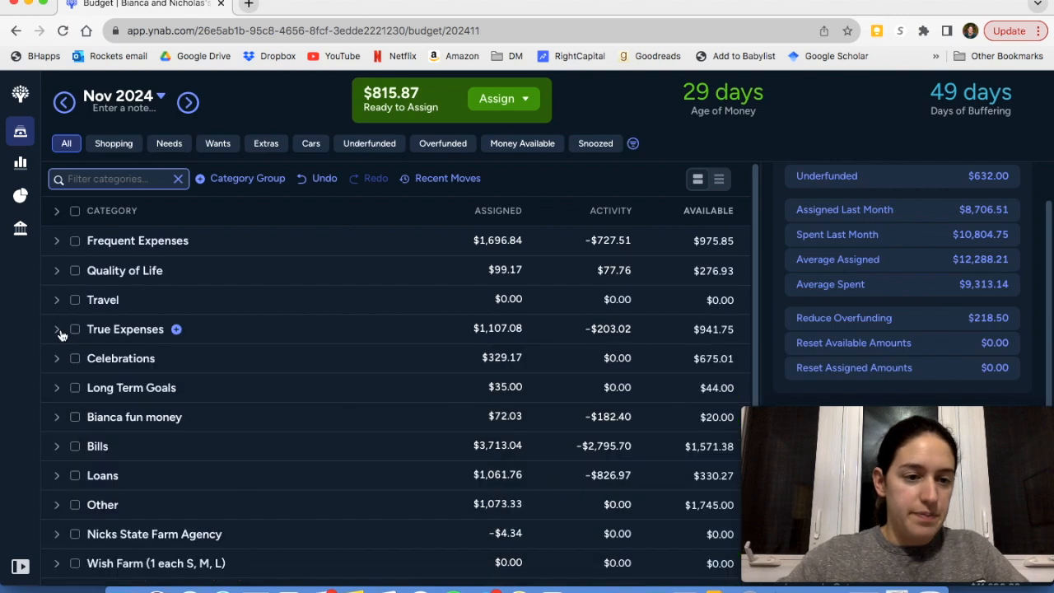
click(60, 214)
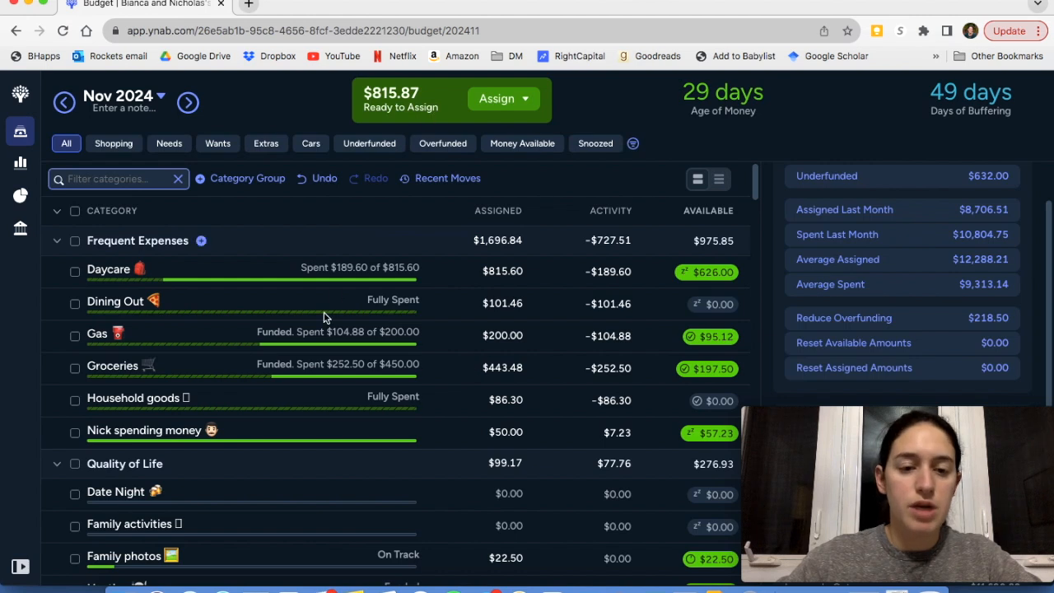
Look through the November 2024 categories from Frequent Expenses down to Other for any that still need money
scroll(324, 317, down, 1)
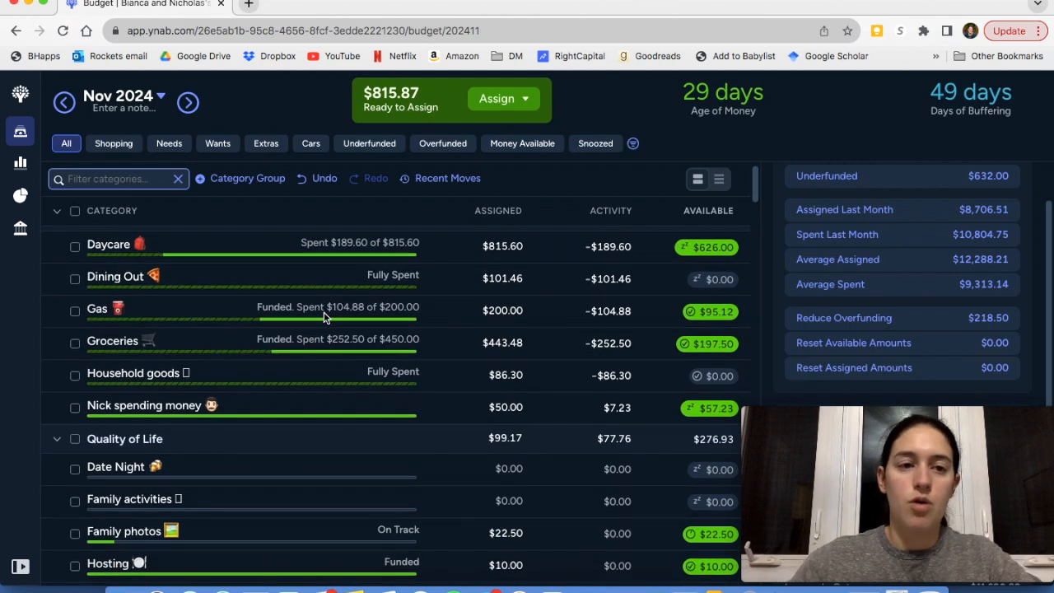
scroll(324, 317, down, 4)
scroll(324, 317, down, 5)
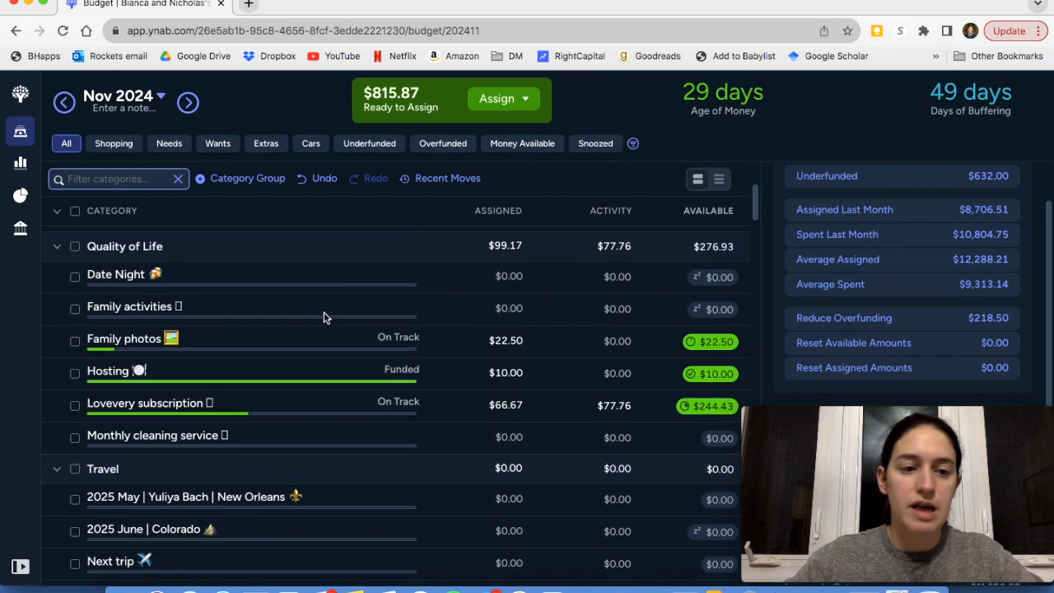
scroll(324, 317, down, 7)
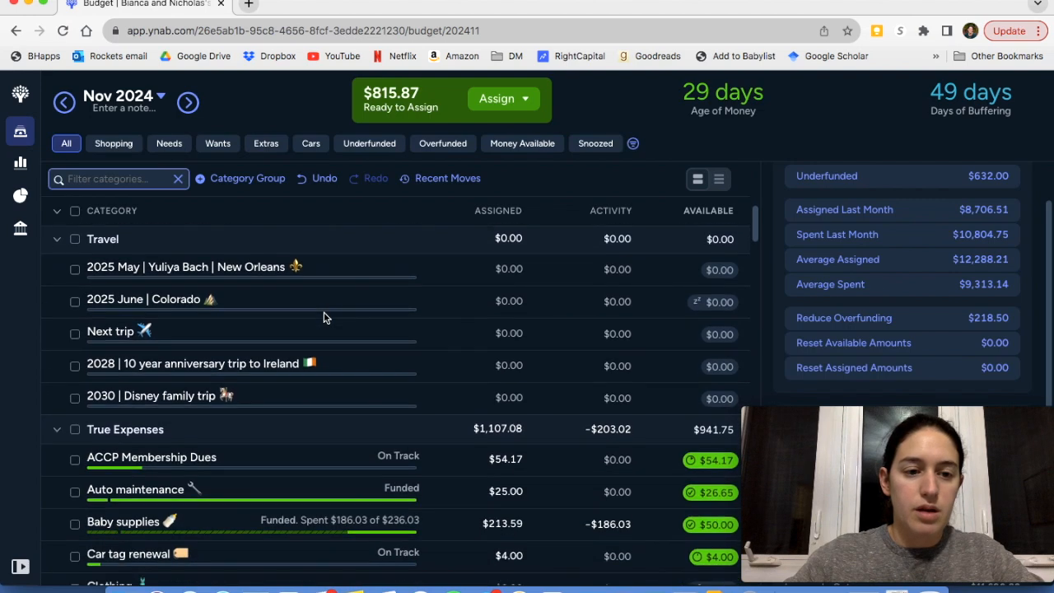
scroll(324, 317, down, 3)
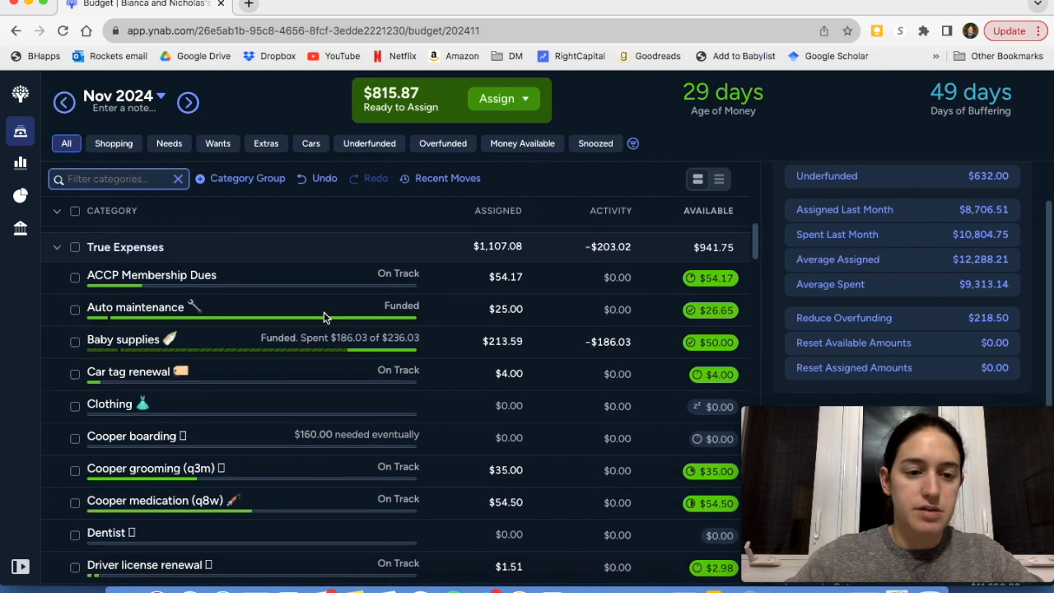
scroll(323, 318, down, 9)
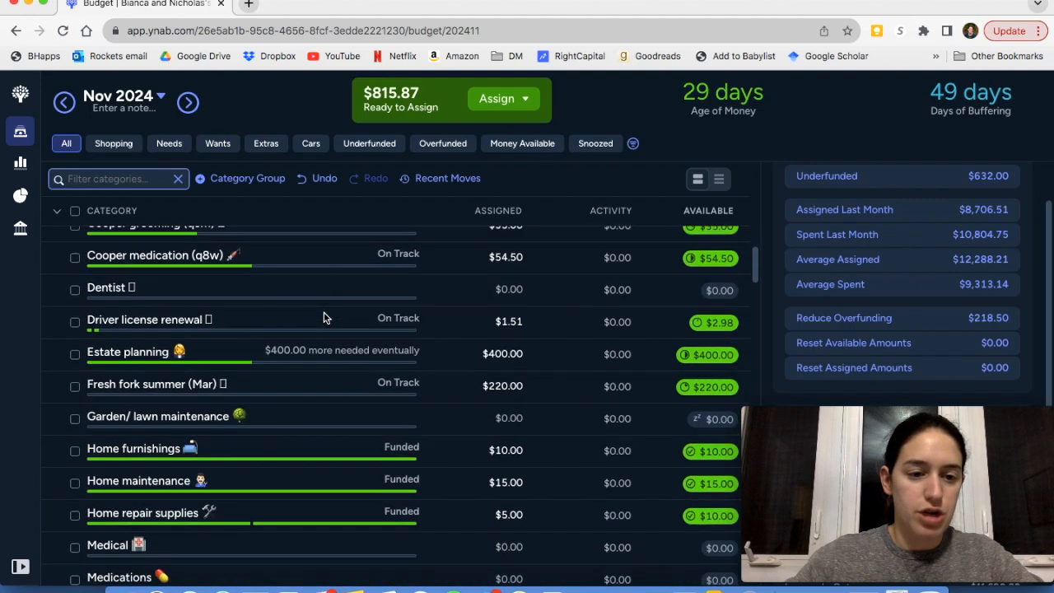
scroll(324, 317, down, 11)
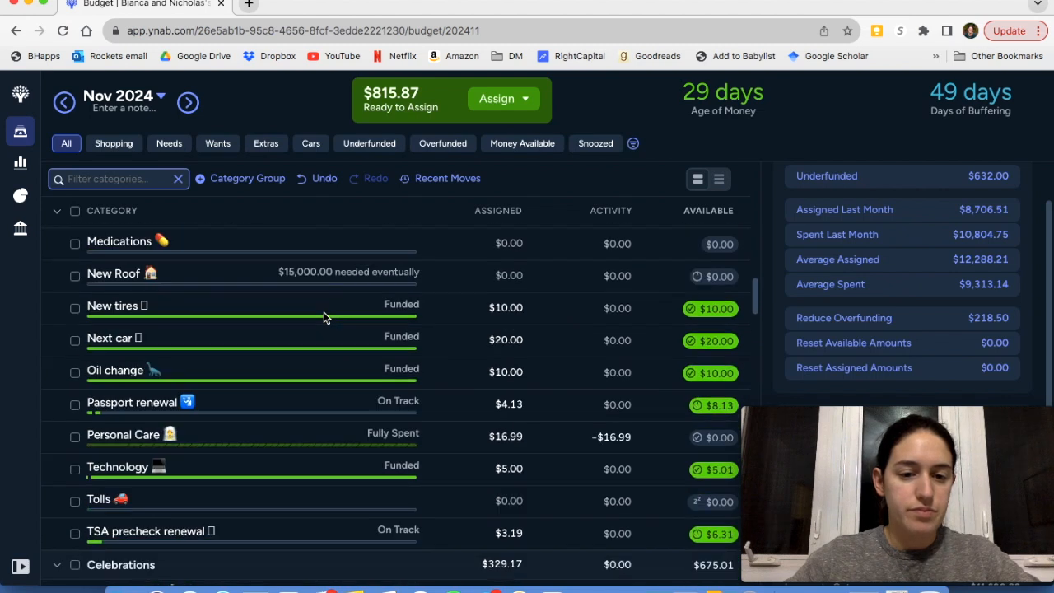
scroll(323, 317, down, 5)
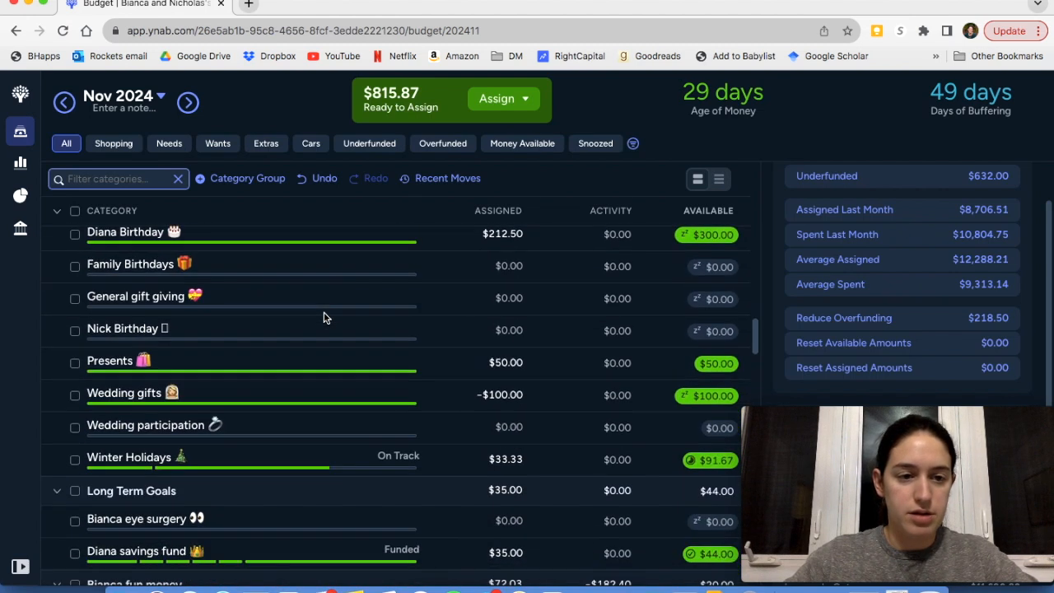
scroll(324, 317, down, 7)
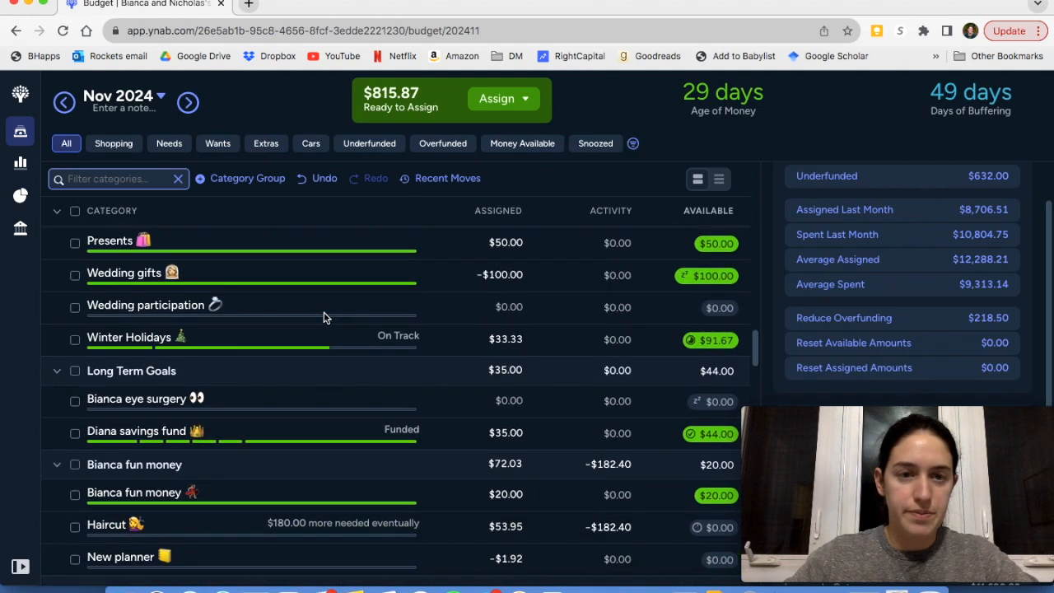
scroll(323, 317, down, 8)
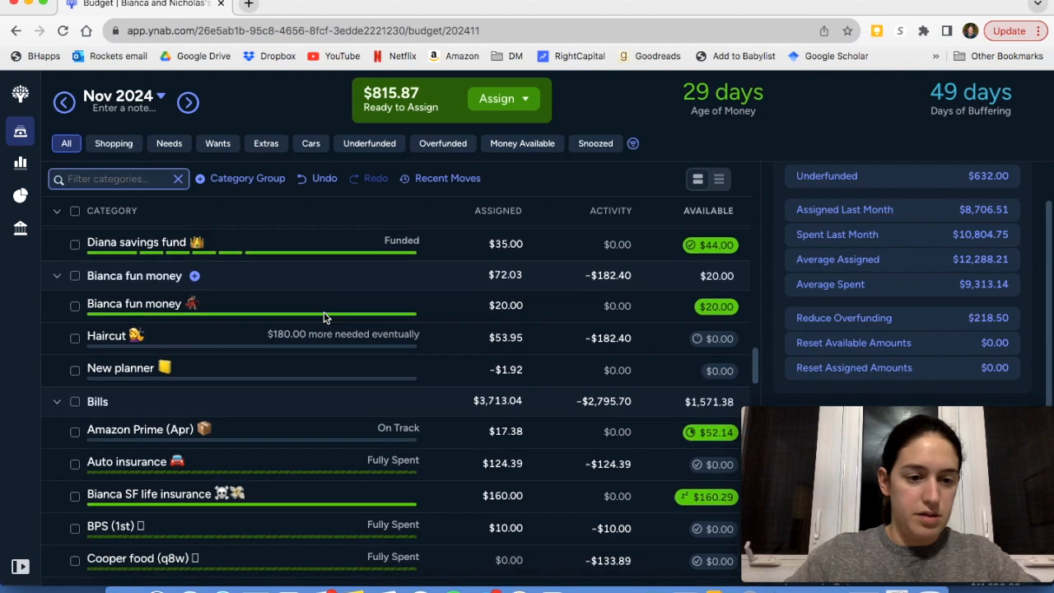
scroll(323, 317, up, 3)
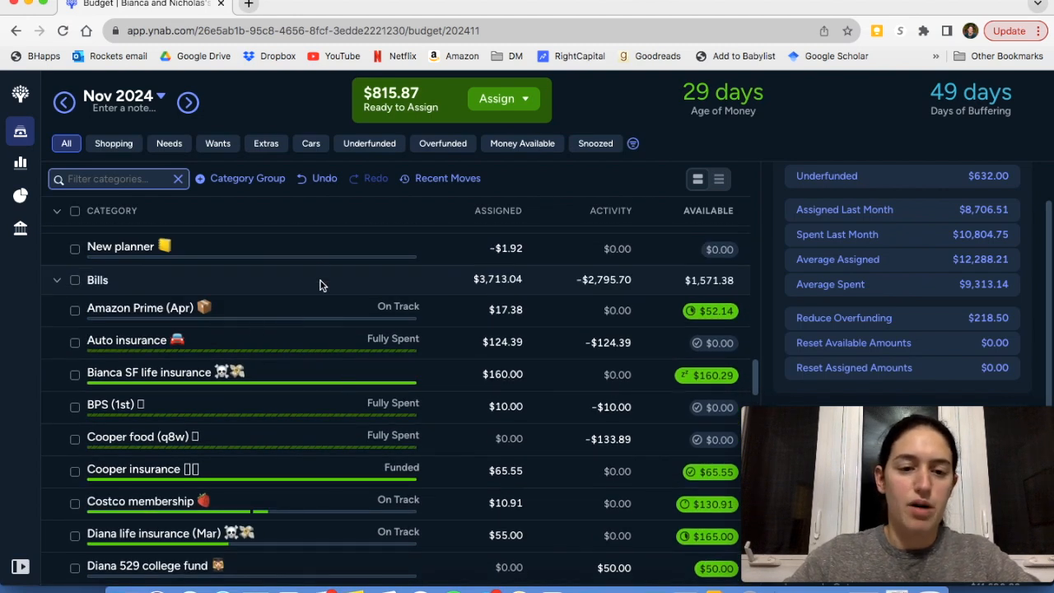
scroll(356, 320, down, 6)
scroll(356, 321, down, 13)
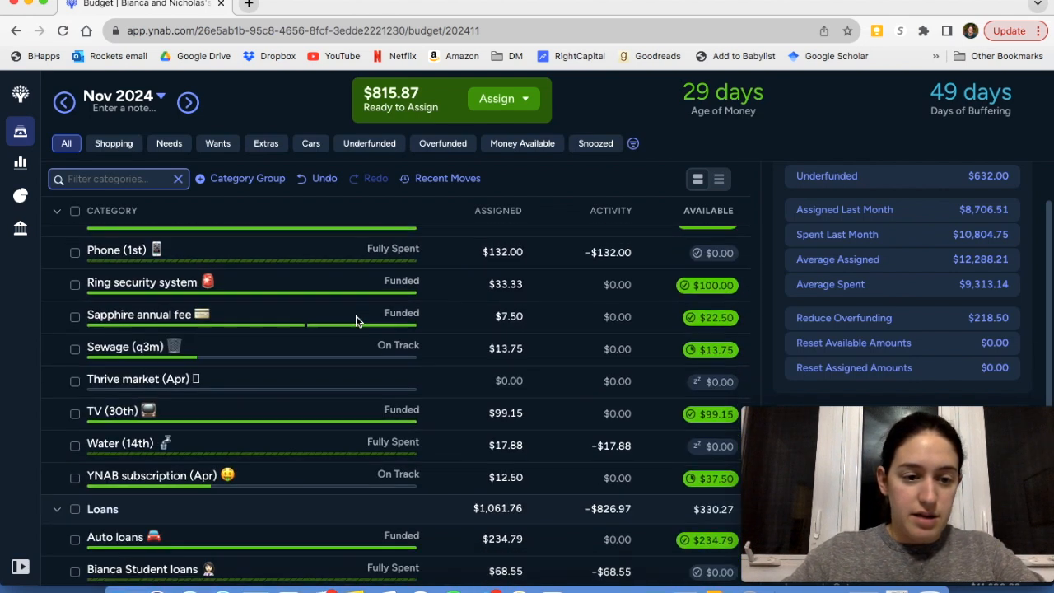
scroll(356, 317, down, 11)
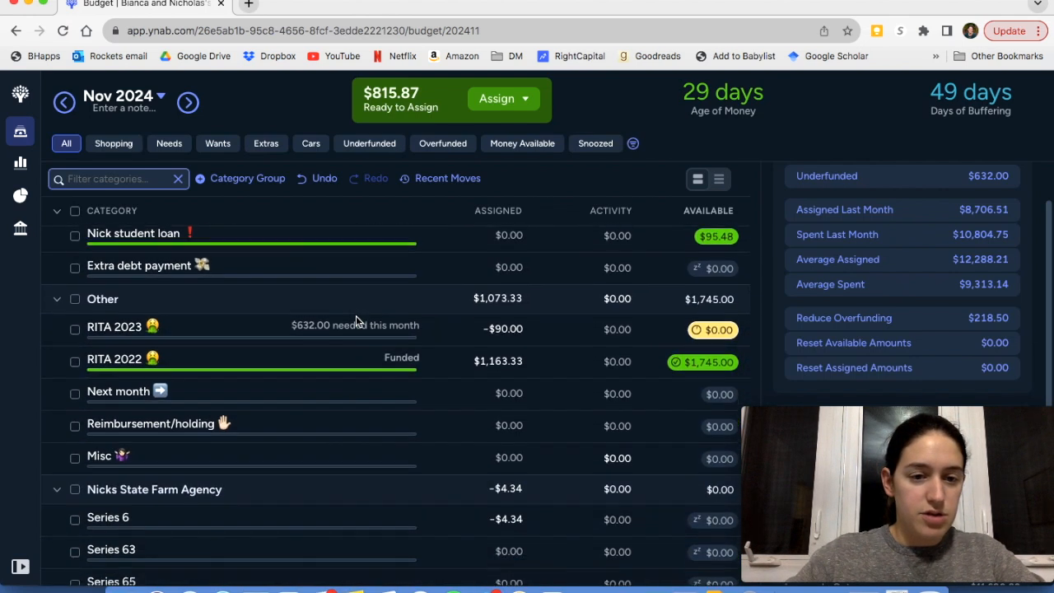
scroll(356, 315, down, 1)
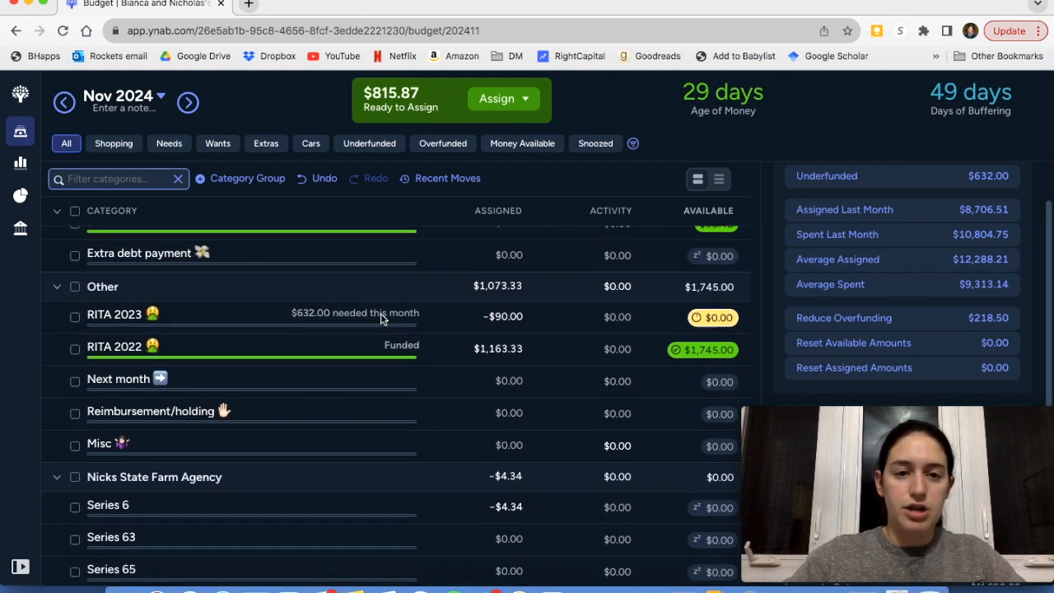
Auto-assign the Fund Half amount of $271.00 to the RITA 2023 category in Other and deselect it
click(381, 319)
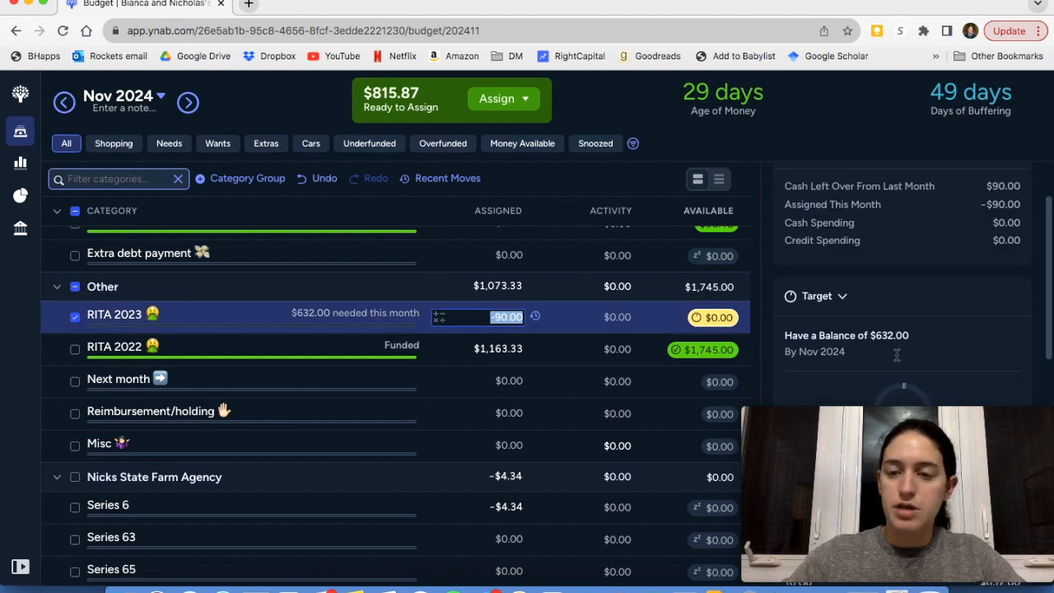
scroll(897, 354, down, 5)
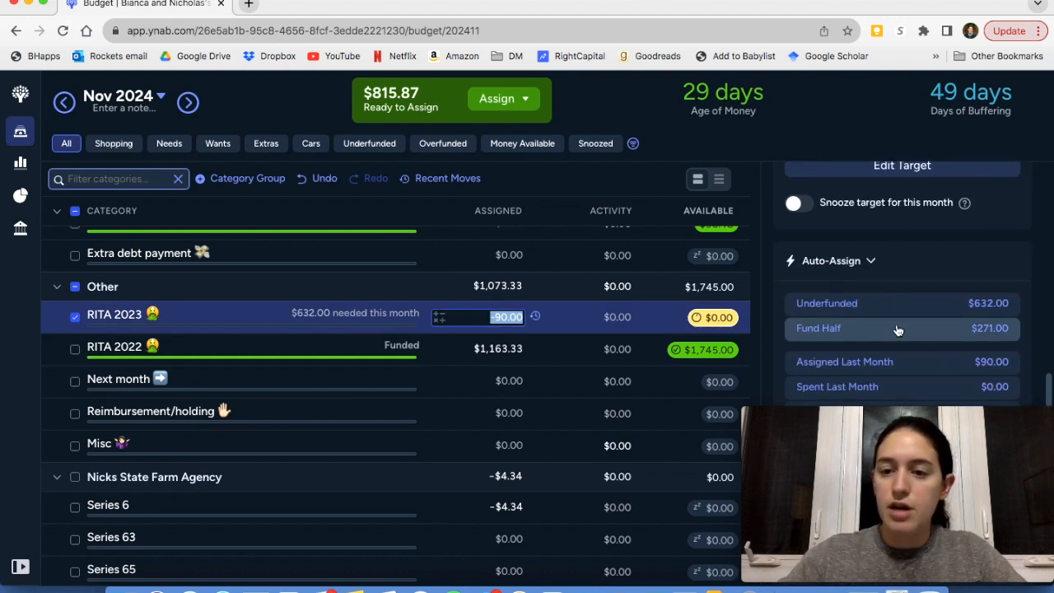
scroll(897, 330, down, 2)
scroll(896, 331, up, 2)
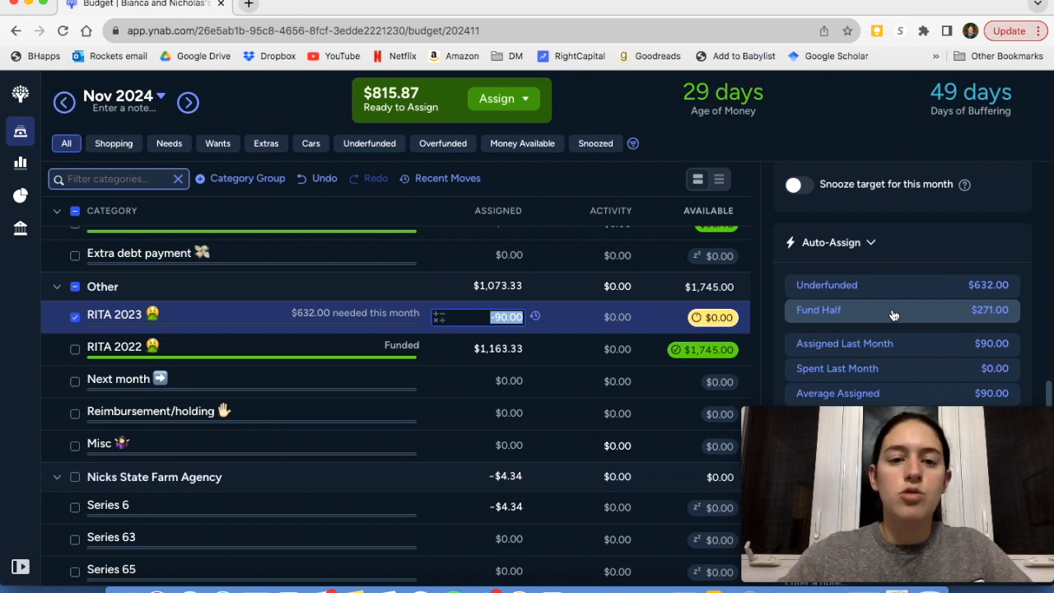
click(893, 318)
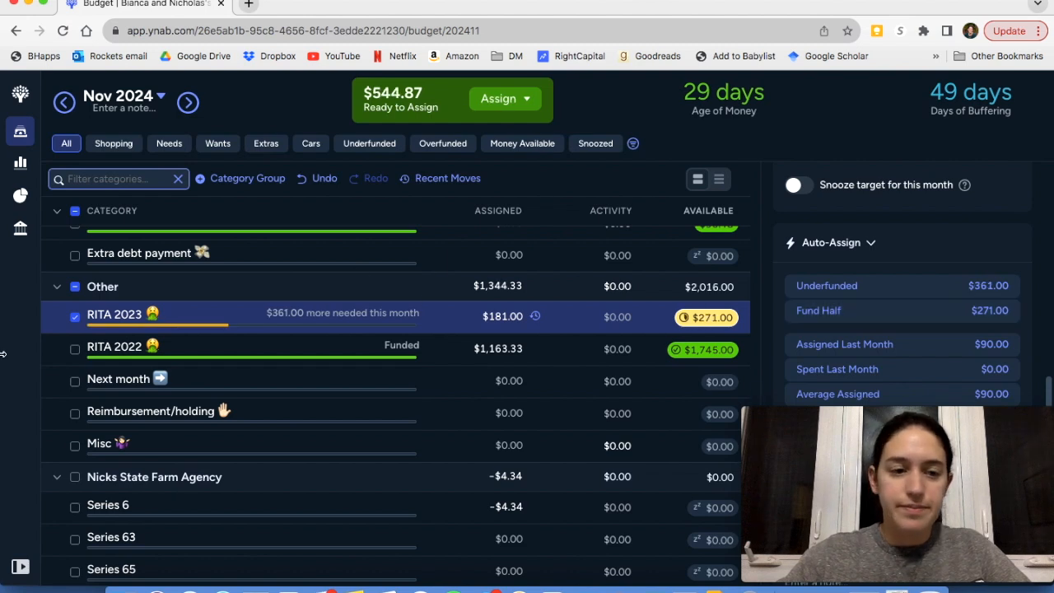
click(75, 317)
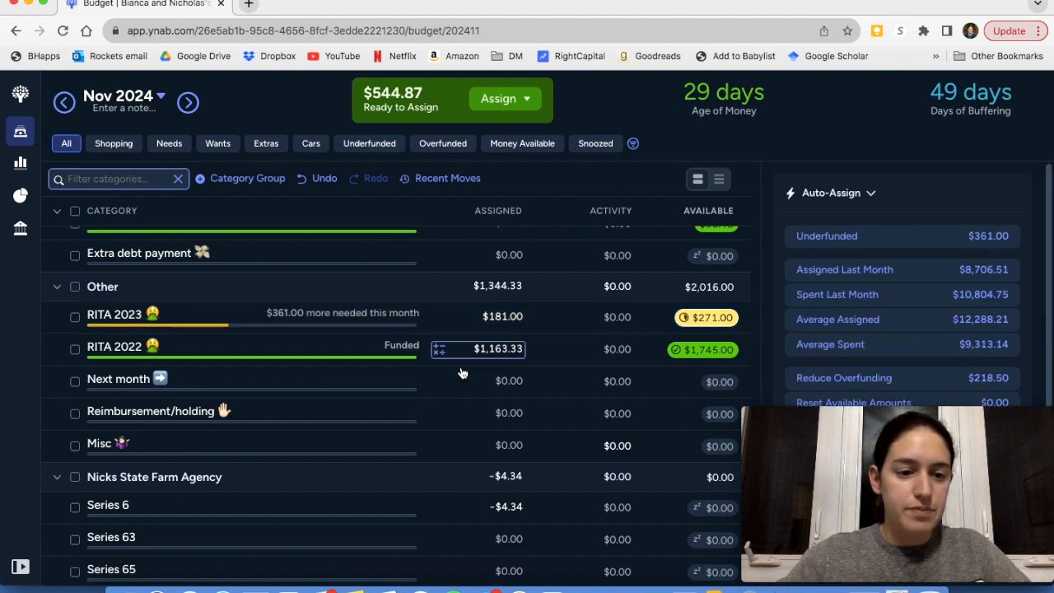
Collapse the Wish Farm, Wish List, Credit Card Payments and State Farm Agency groups
scroll(464, 373, down, 5)
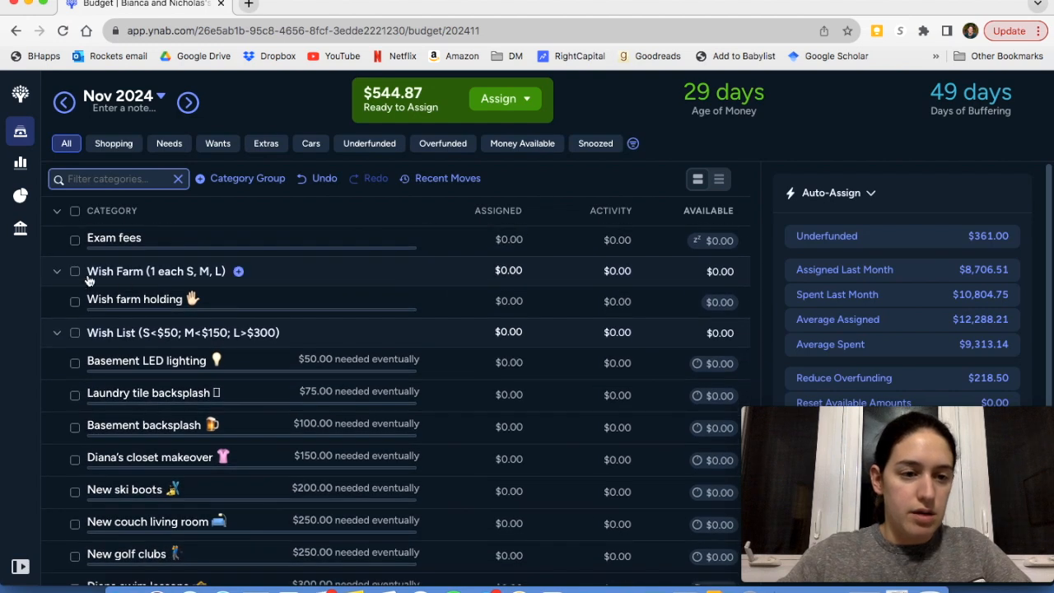
click(57, 271)
click(57, 302)
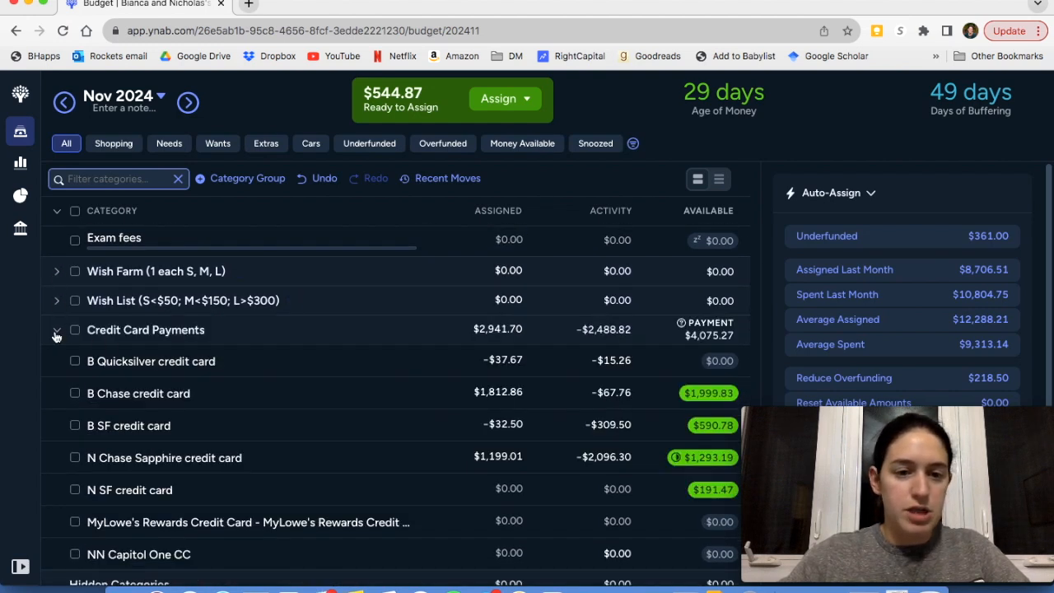
click(56, 333)
scroll(181, 382, up, 1)
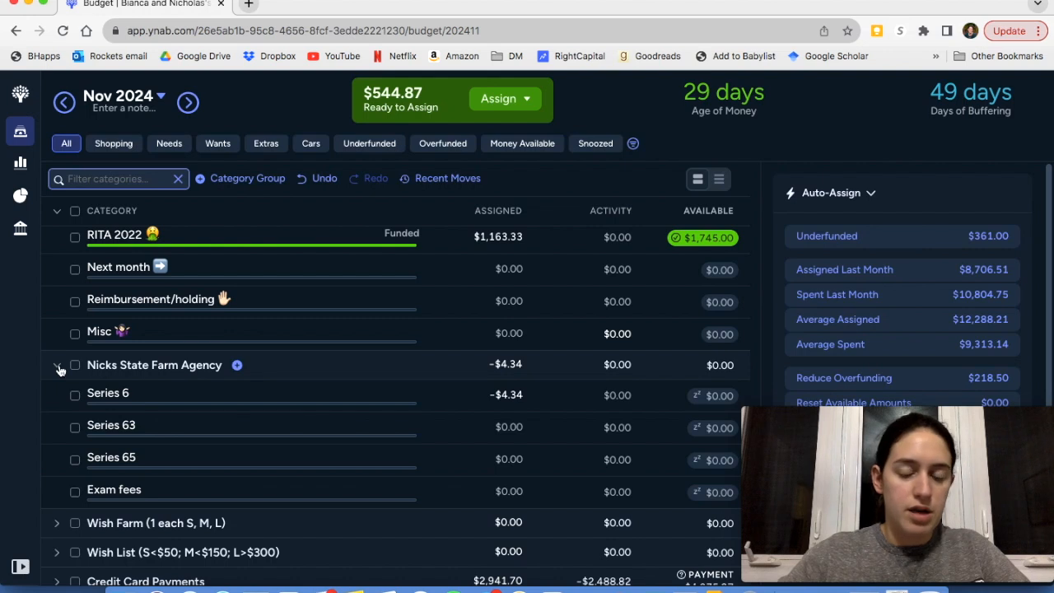
click(57, 365)
scroll(107, 295, up, 4)
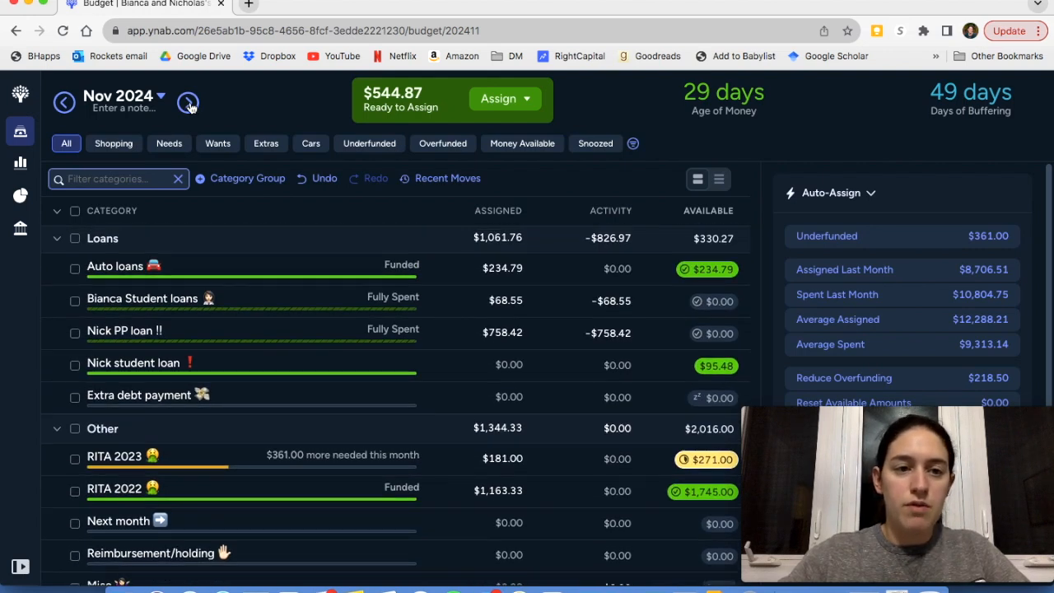
Switch to the December 2024 budget and review the funding needs of the Loans, Frequent Expenses and Quality of Life categories
click(189, 103)
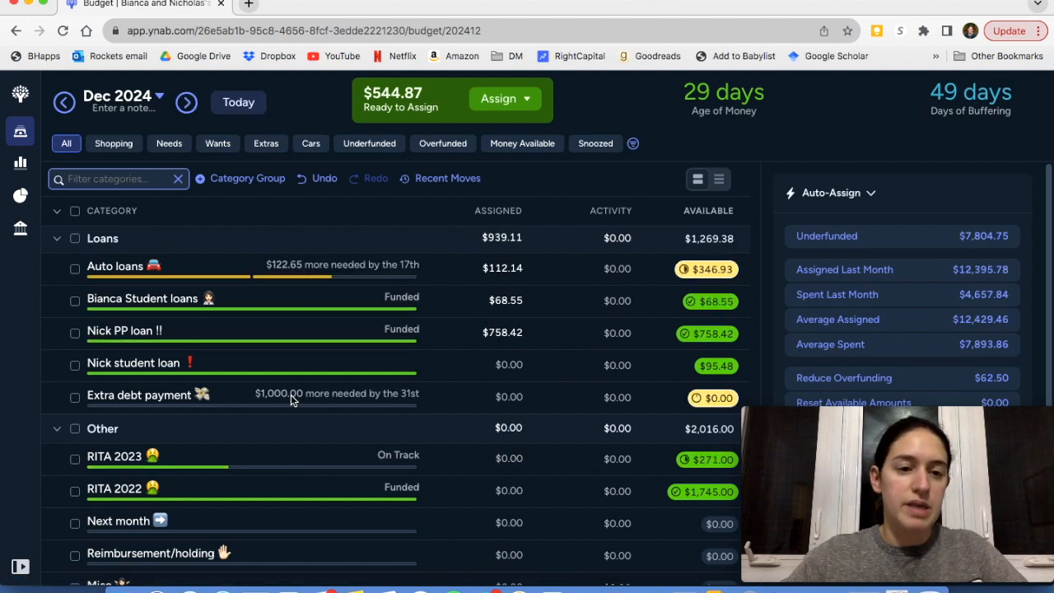
scroll(290, 395, up, 10)
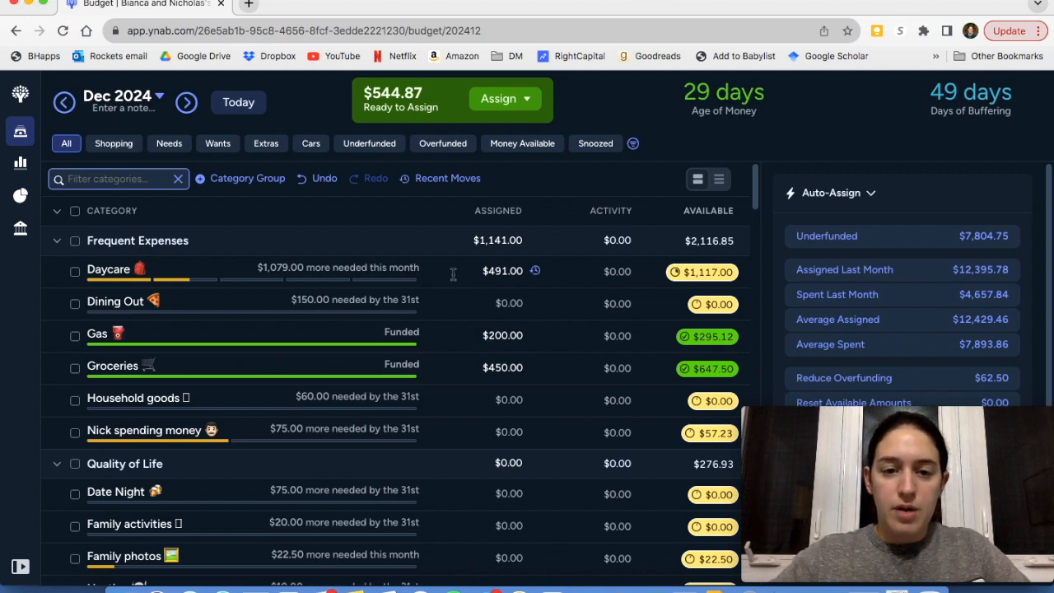
click(515, 271)
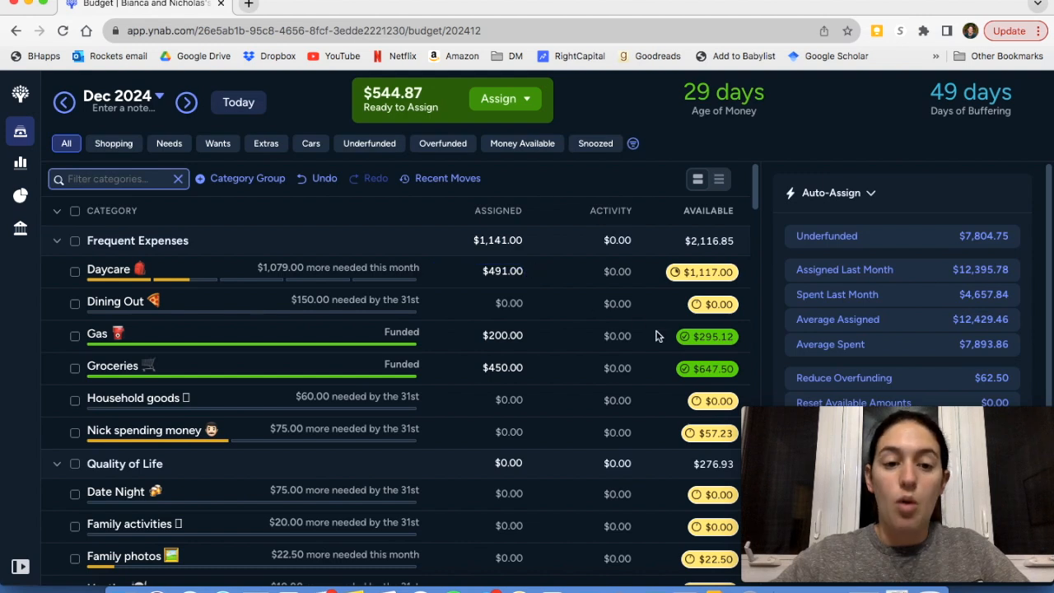
scroll(658, 337, down, 1)
scroll(658, 336, up, 1)
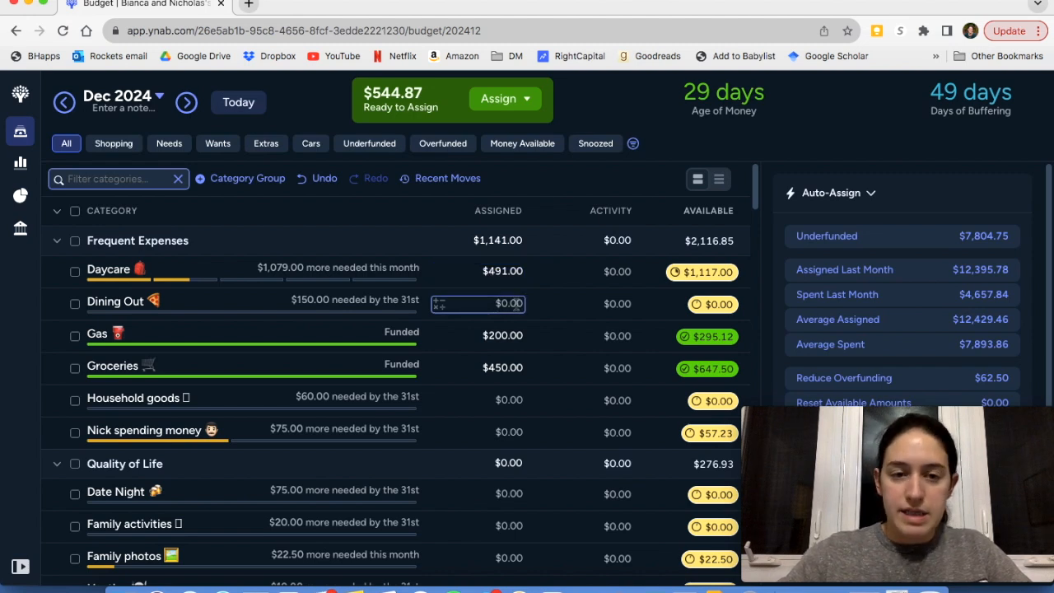
scroll(517, 303, down, 3)
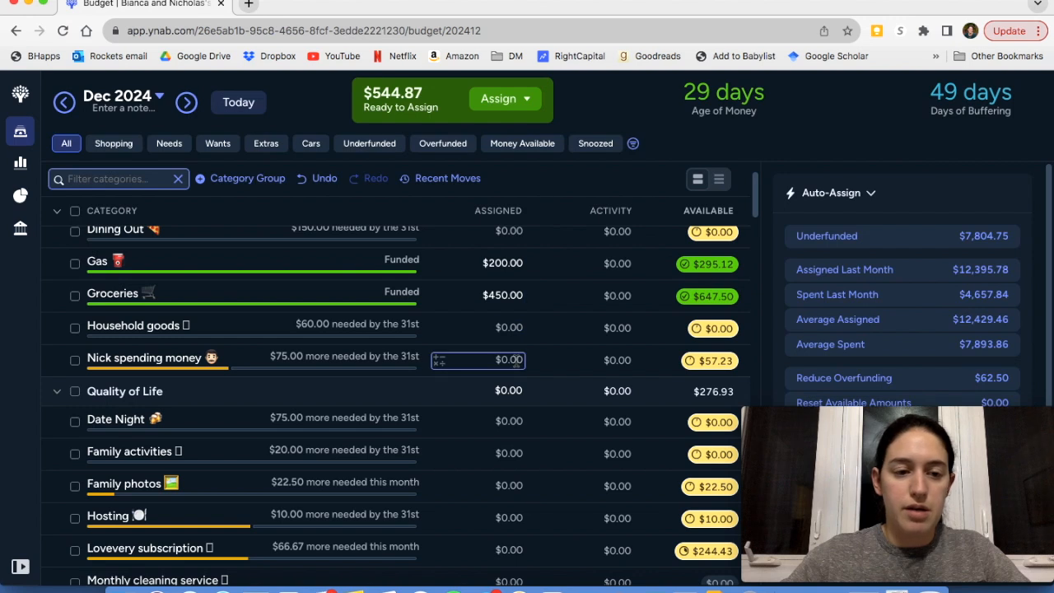
scroll(518, 347, down, 1)
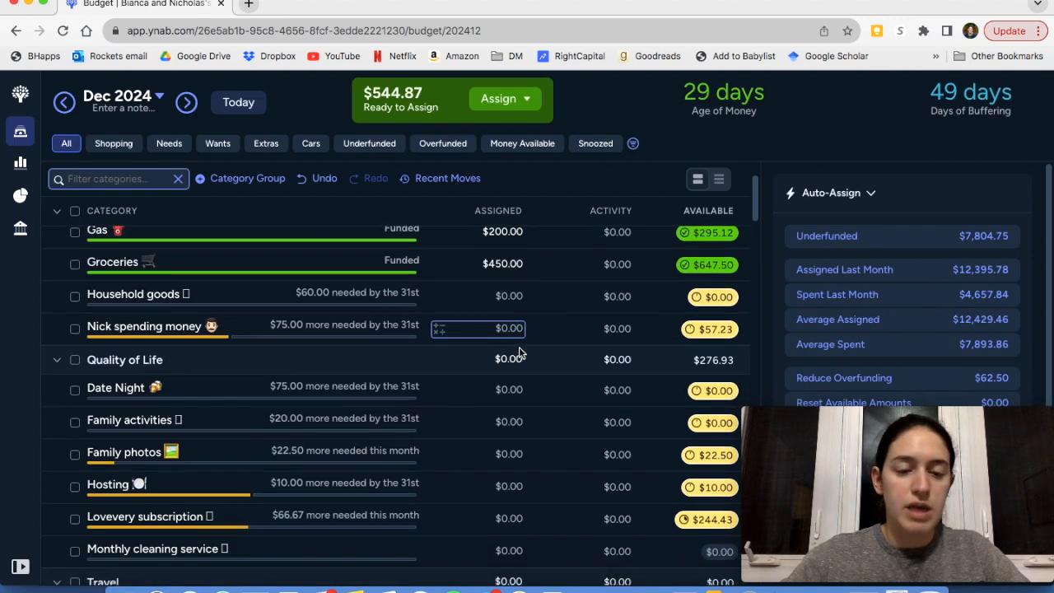
scroll(392, 349, up, 3)
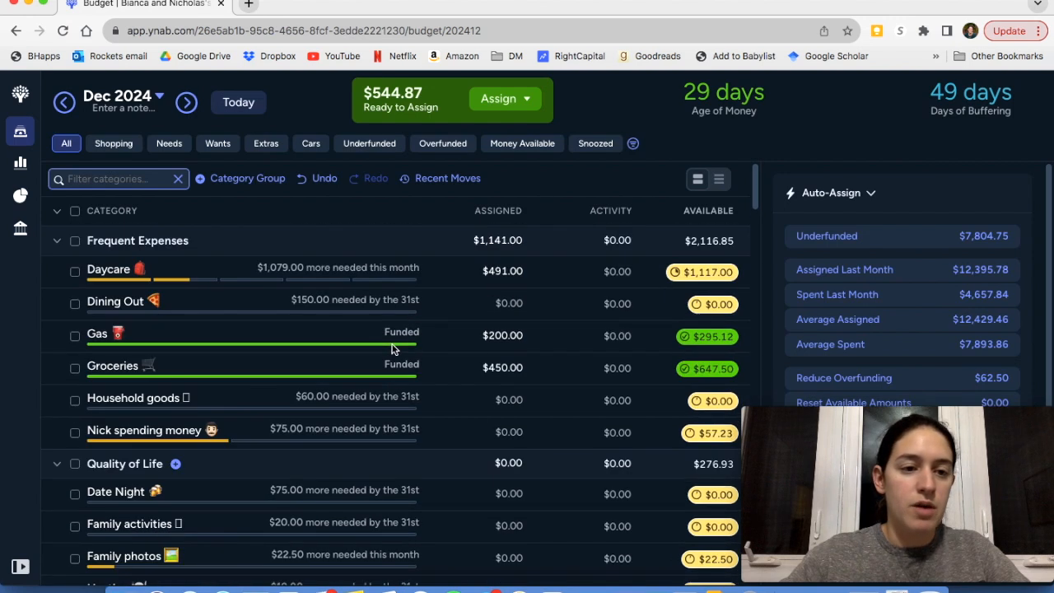
Collapse the category groups from Frequent Expenses through Long Term Goals and the personal fun money group
click(56, 242)
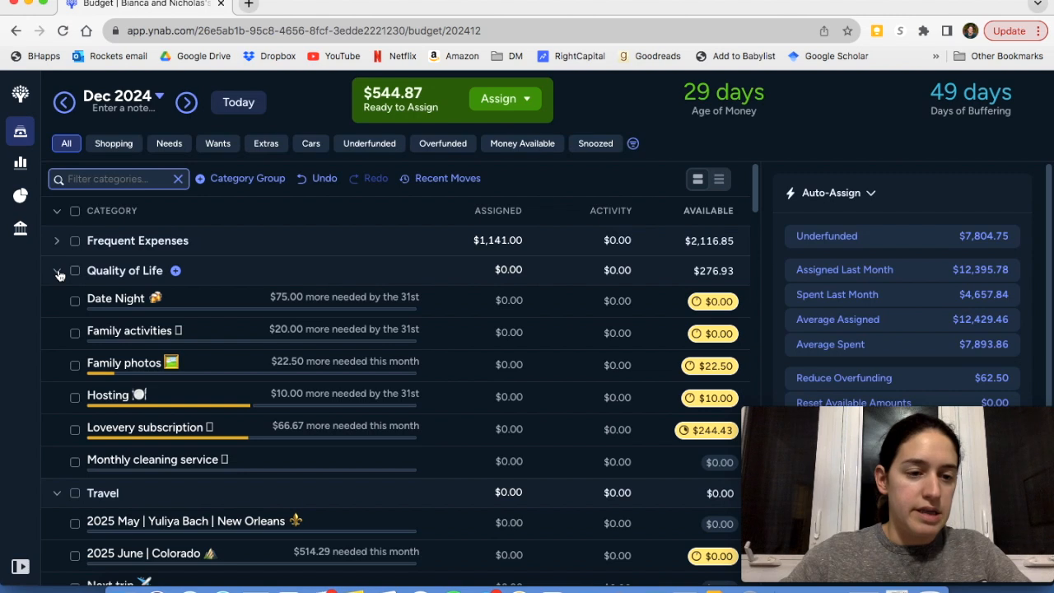
click(58, 272)
click(56, 300)
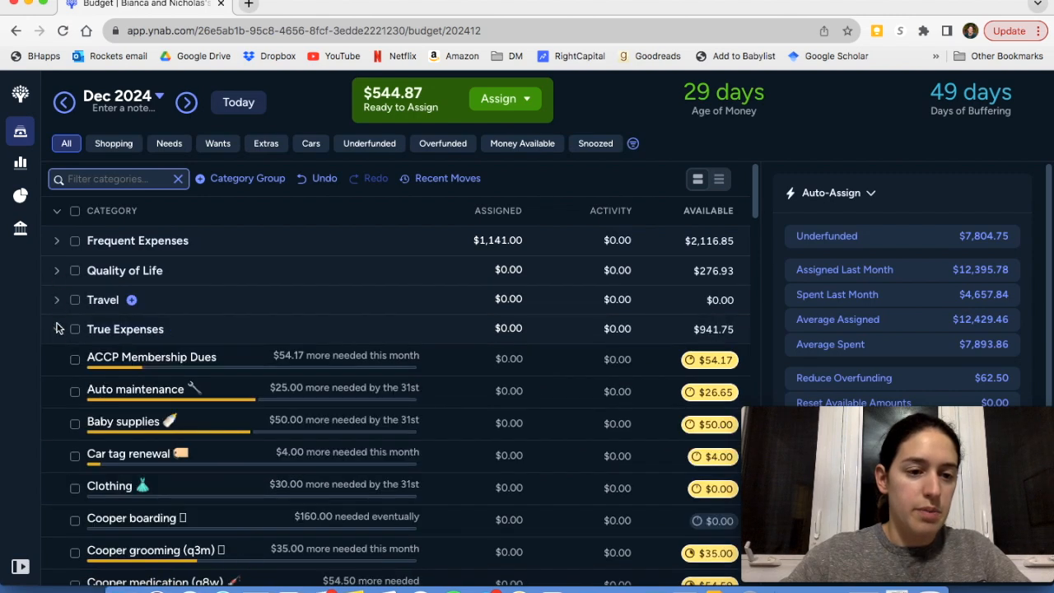
click(57, 328)
scroll(82, 326, down, 1)
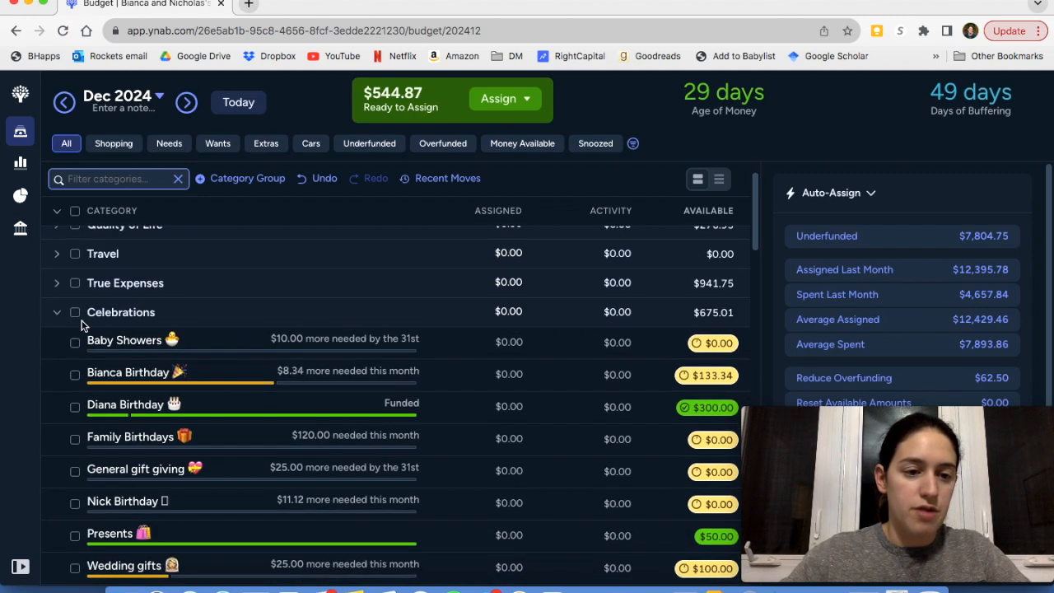
click(57, 312)
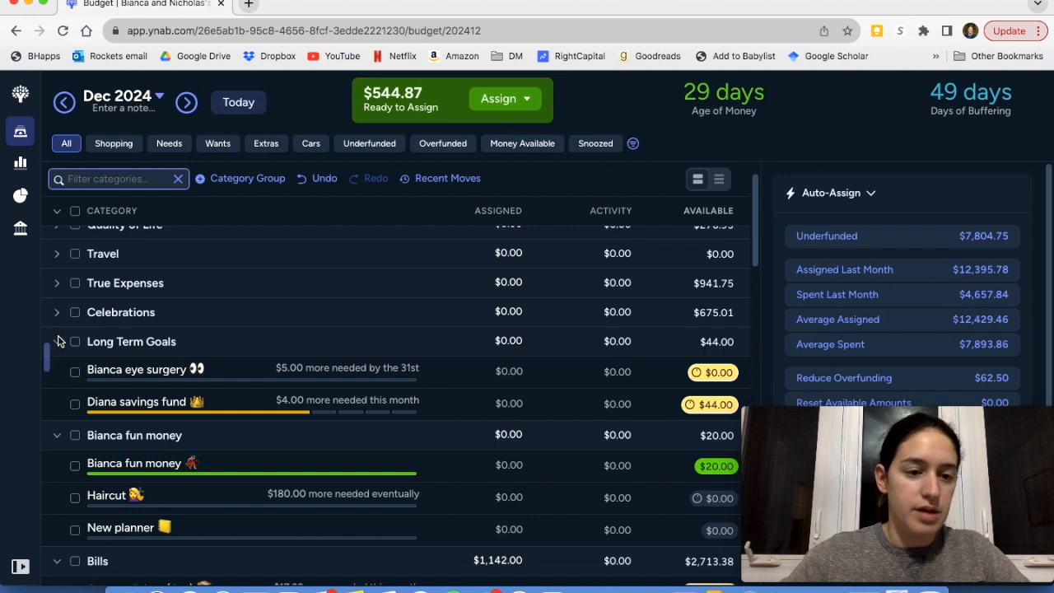
click(57, 342)
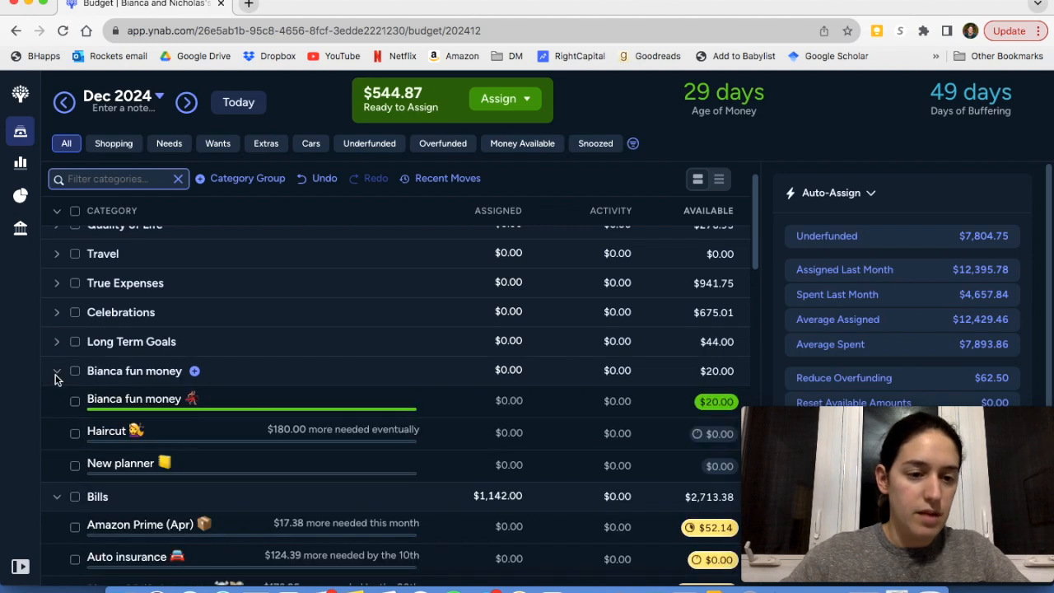
click(57, 375)
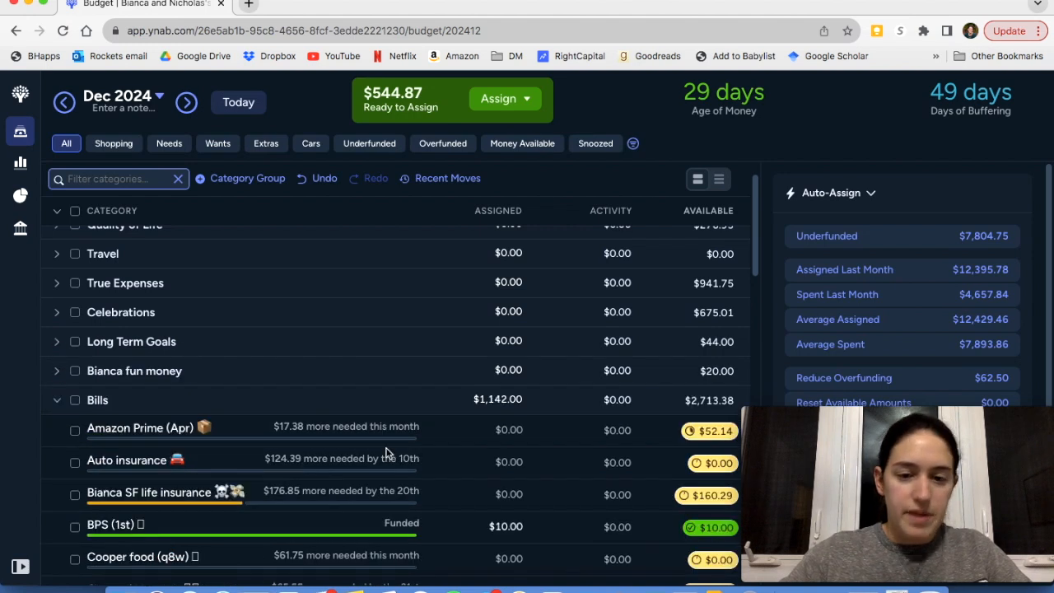
Select the whole Bills group to check its auto-assign amounts and individual needs, and deselect it again
scroll(387, 452, down, 2)
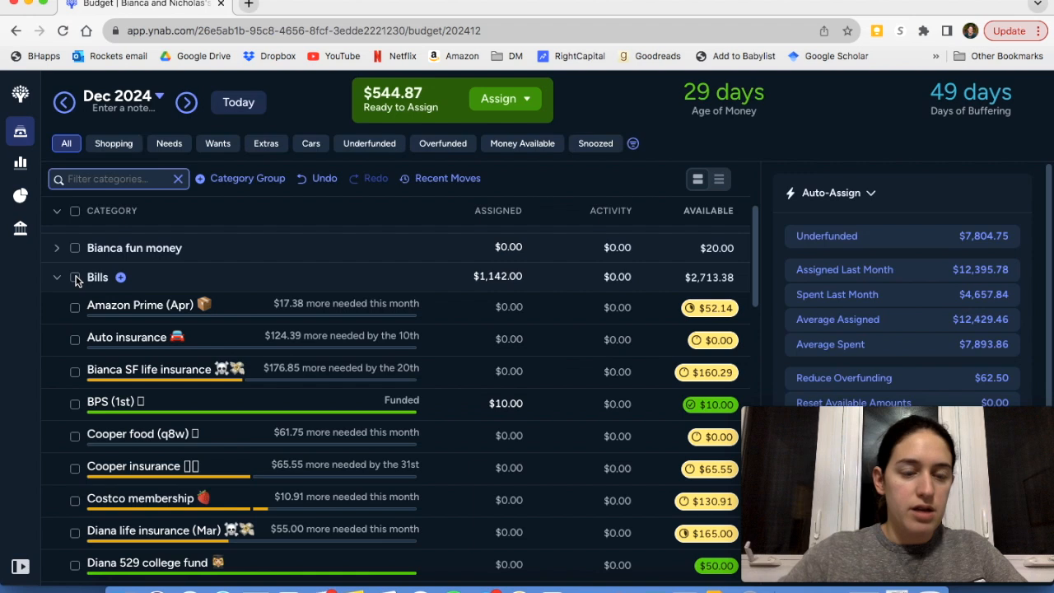
click(75, 278)
scroll(938, 311, down, 3)
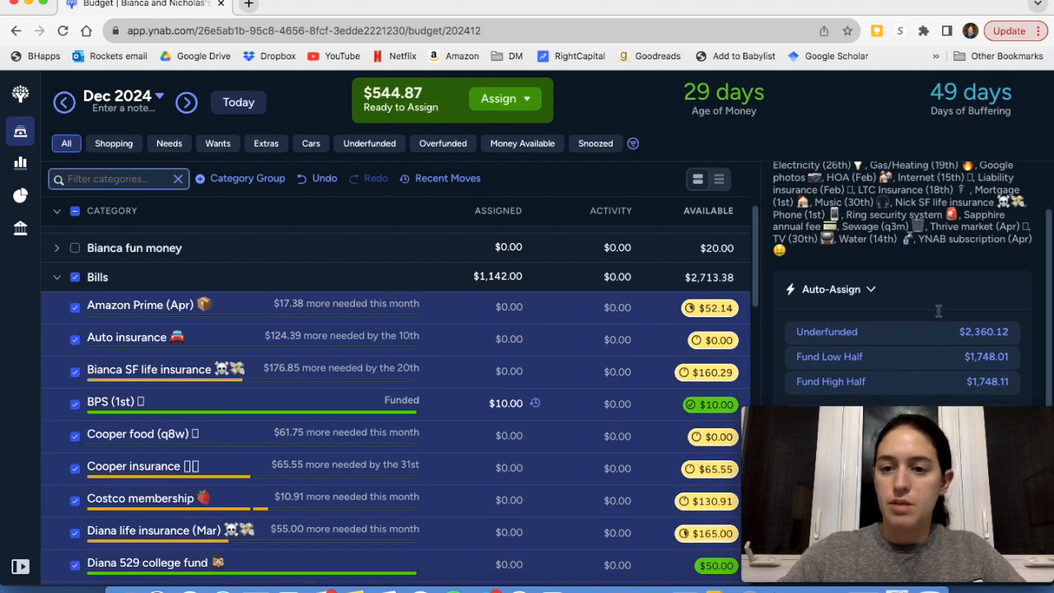
scroll(522, 315, down, 3)
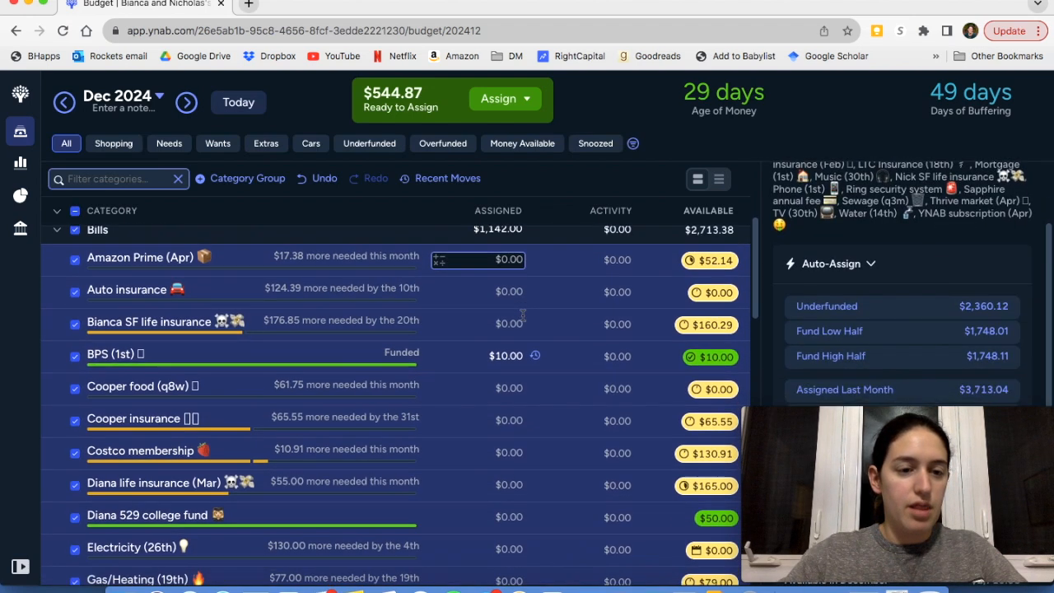
scroll(523, 314, down, 10)
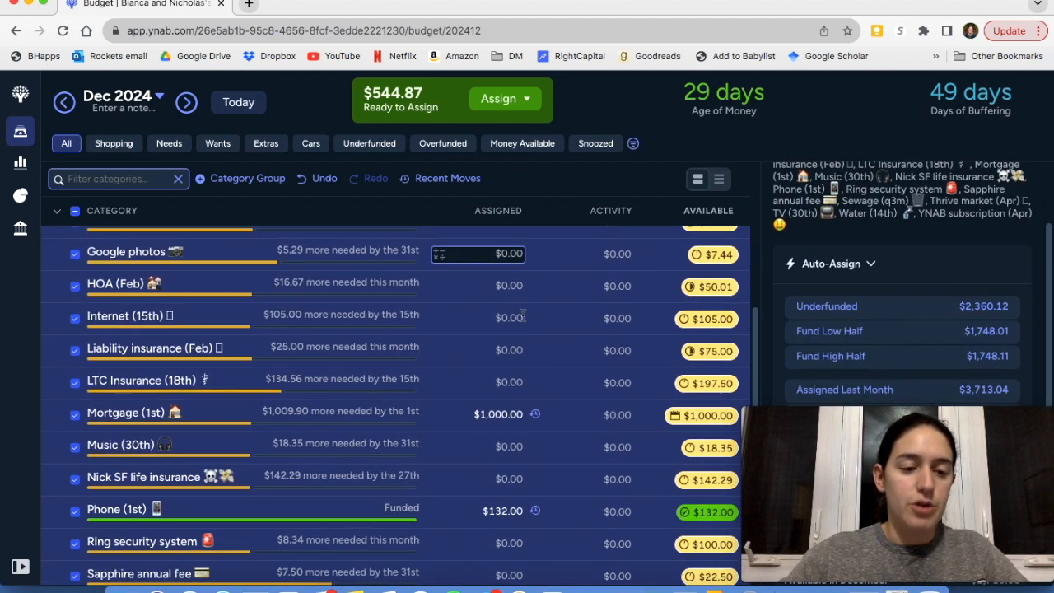
scroll(522, 315, up, 15)
scroll(78, 475, down, 4)
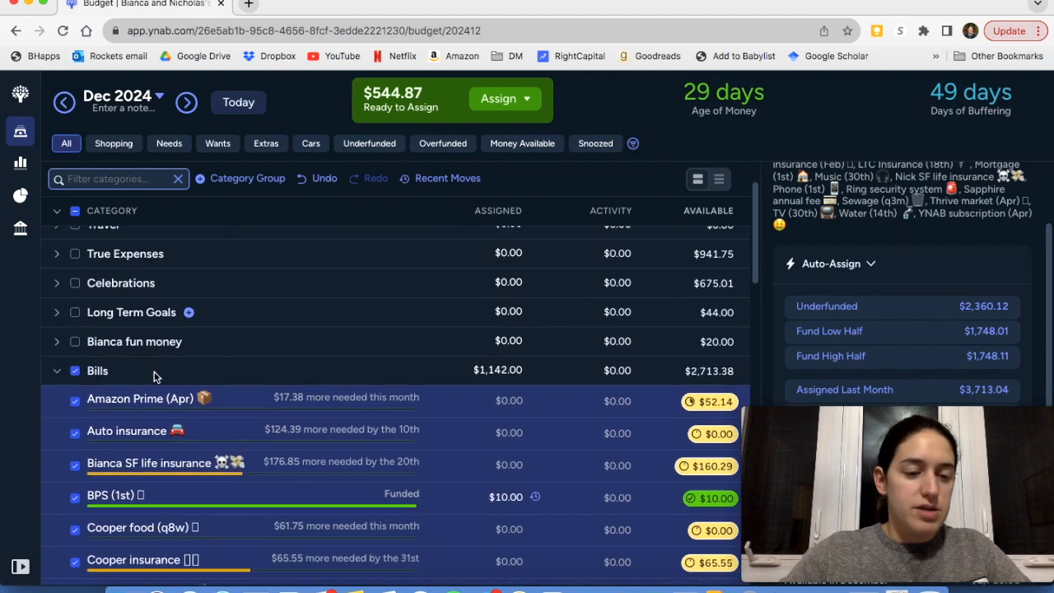
click(75, 308)
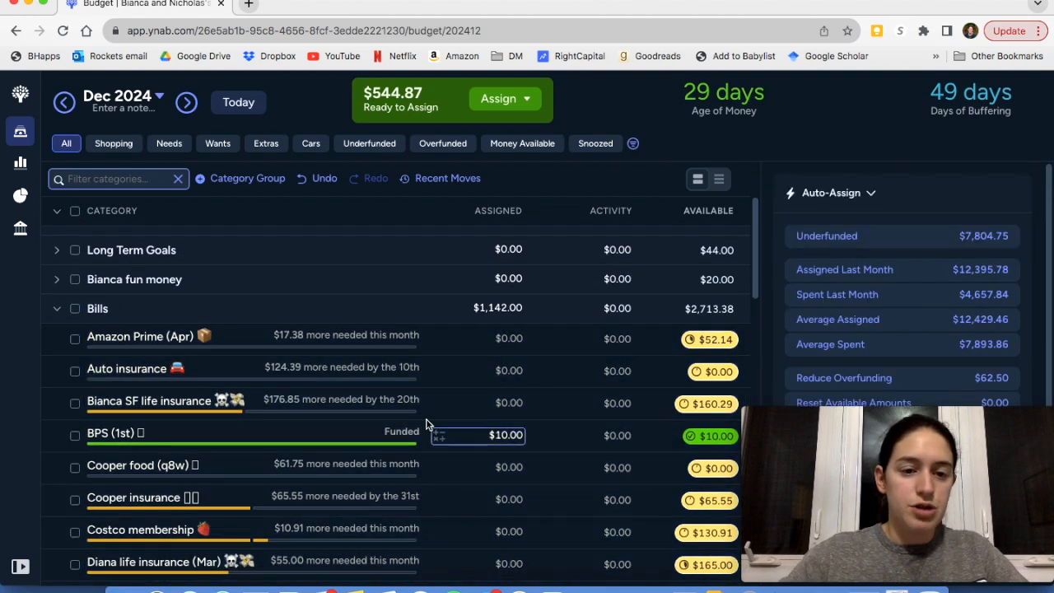
Auto-assign the Underfunded amount of $124.39 to the Auto insurance category in Bills
click(74, 370)
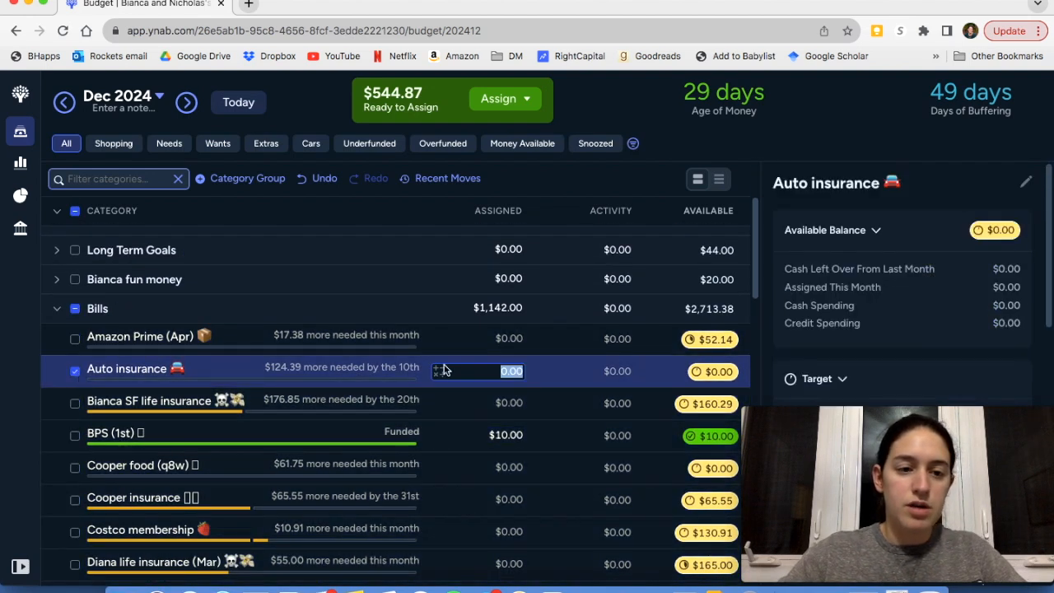
scroll(915, 348, down, 5)
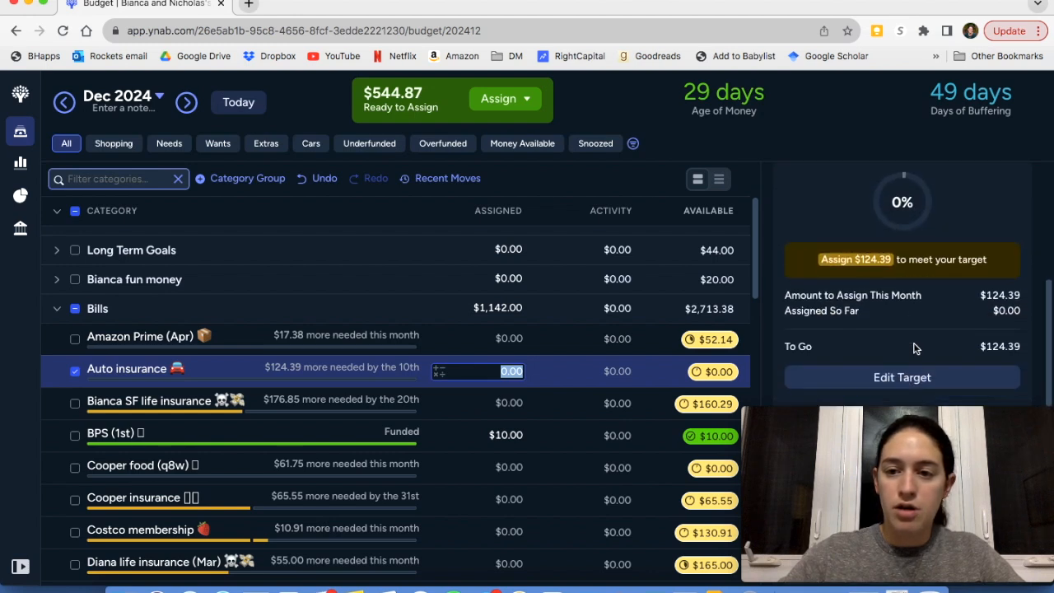
scroll(914, 348, down, 3)
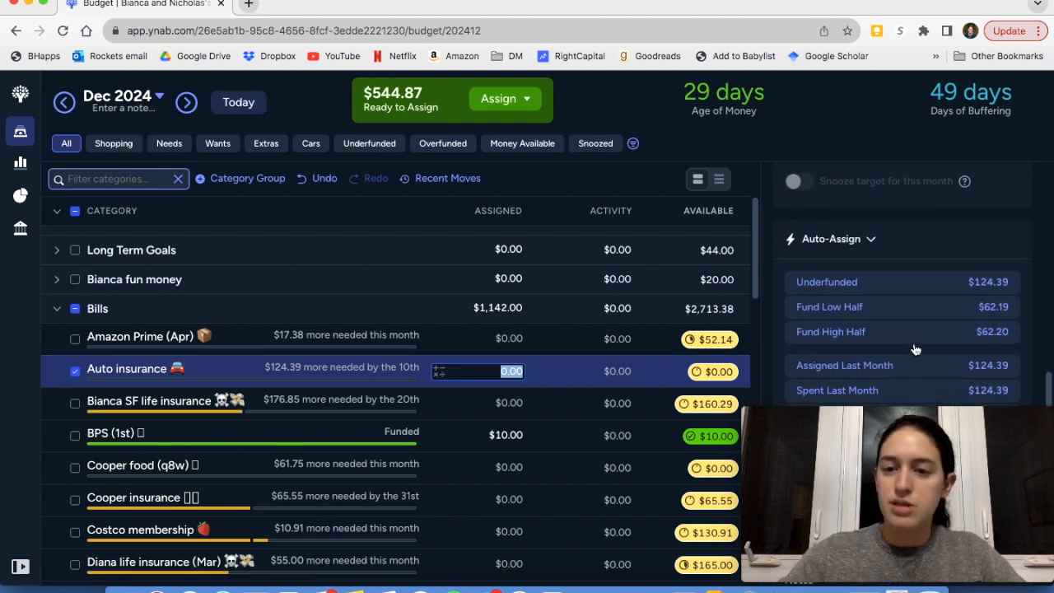
click(904, 284)
Look through the remaining December 2024 Bills categories, including the mortgage's assigned amount, for ones that still need money
scroll(315, 433, down, 3)
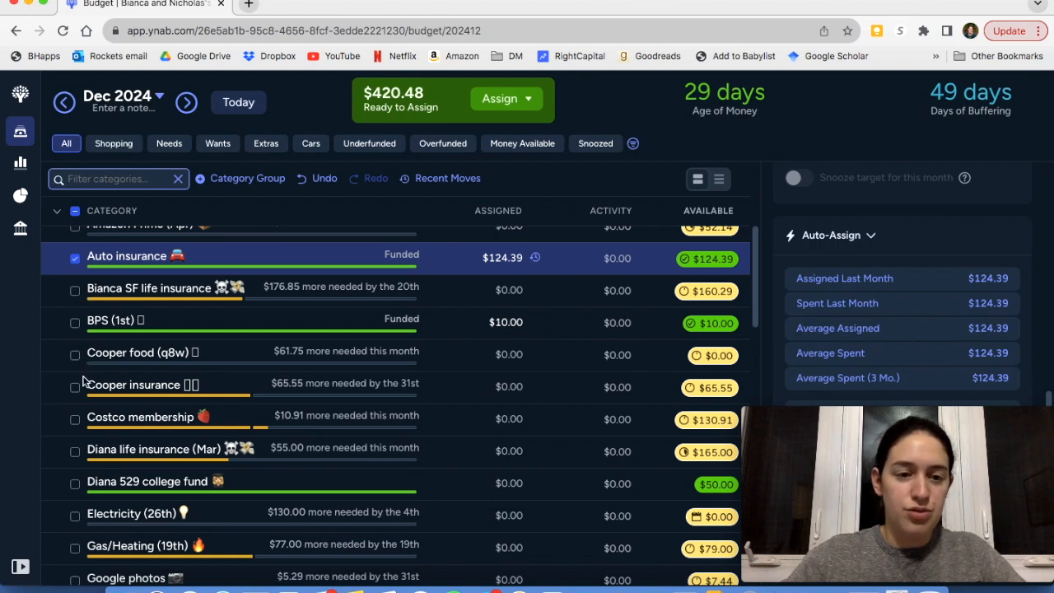
scroll(82, 380, down, 3)
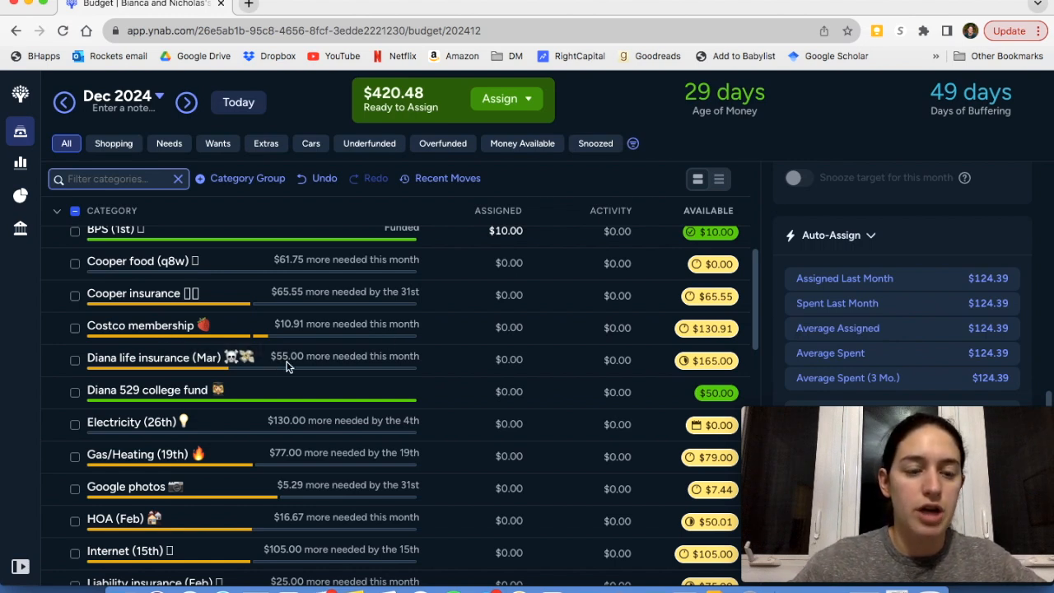
scroll(247, 391, down, 2)
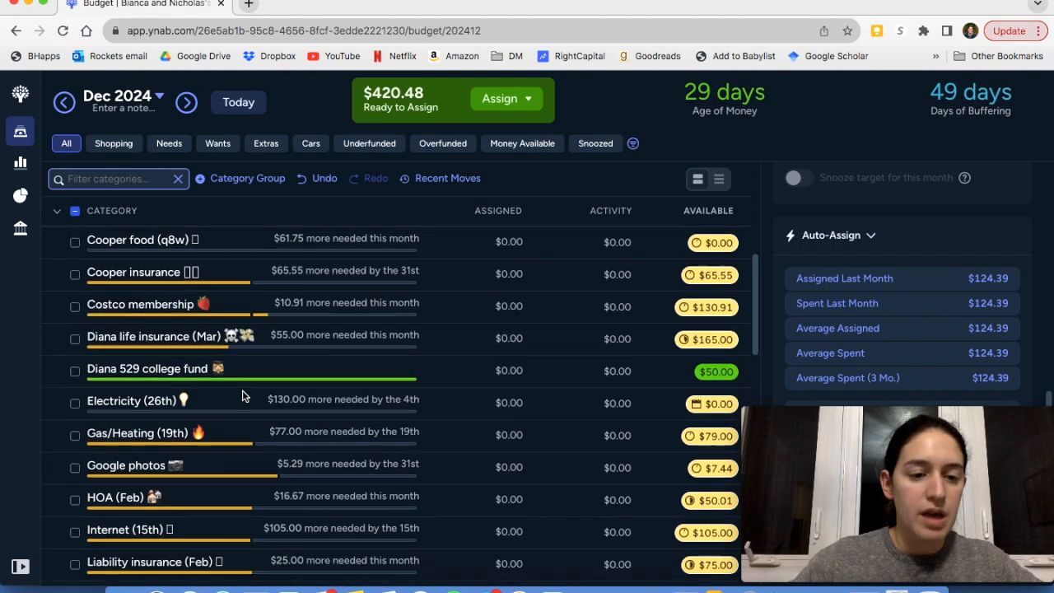
scroll(243, 397, down, 5)
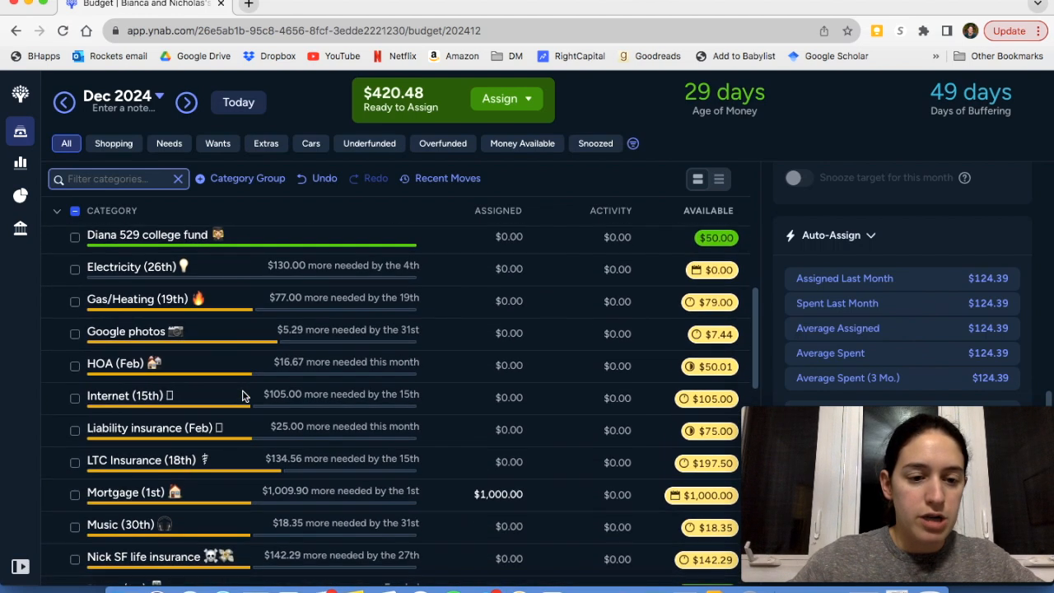
scroll(243, 397, down, 1)
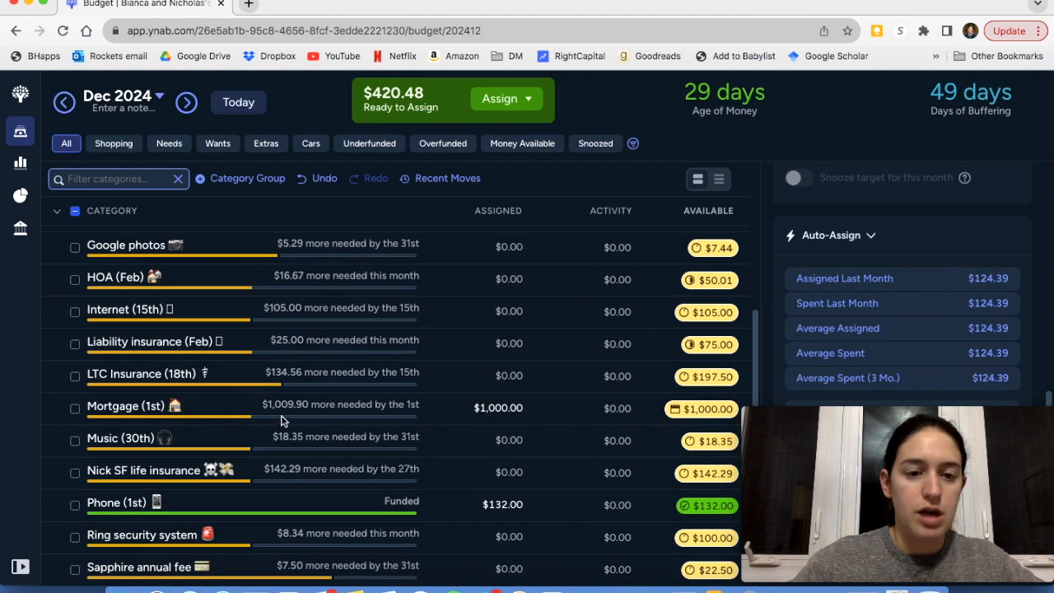
click(499, 407)
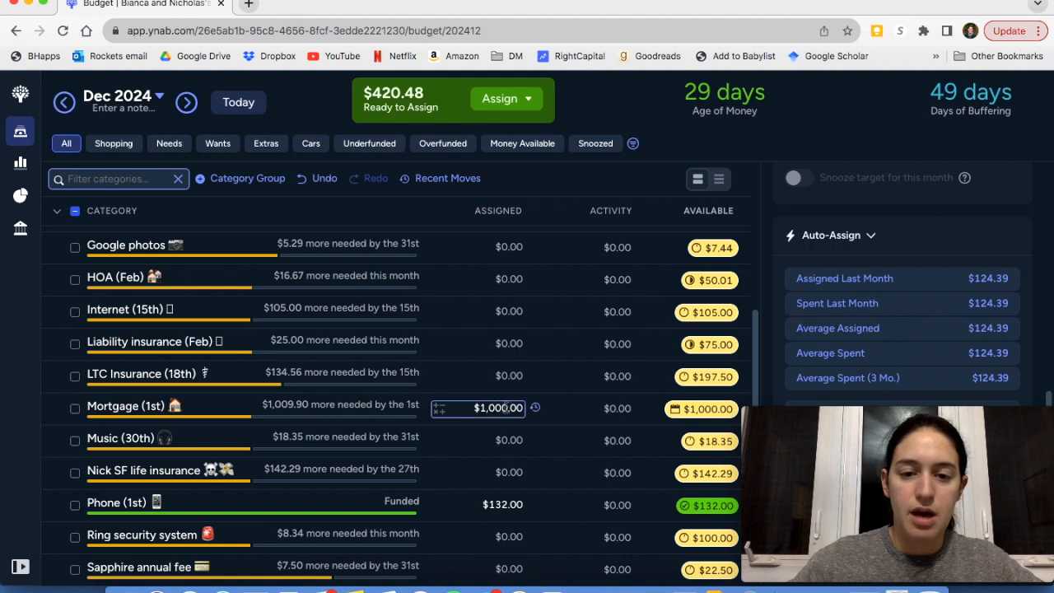
key(Escape)
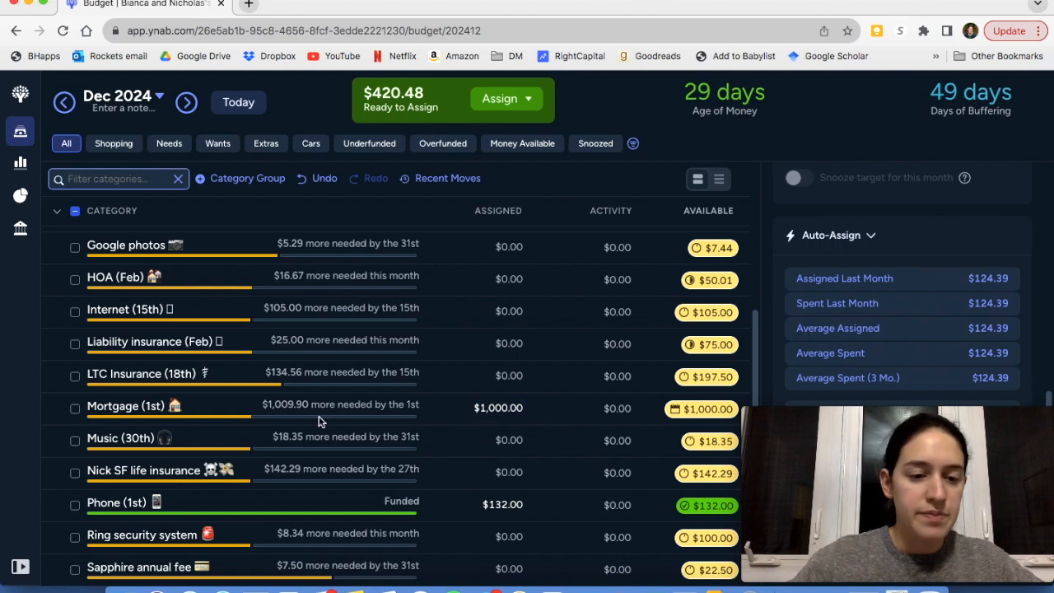
scroll(321, 422, down, 2)
scroll(321, 422, down, 3)
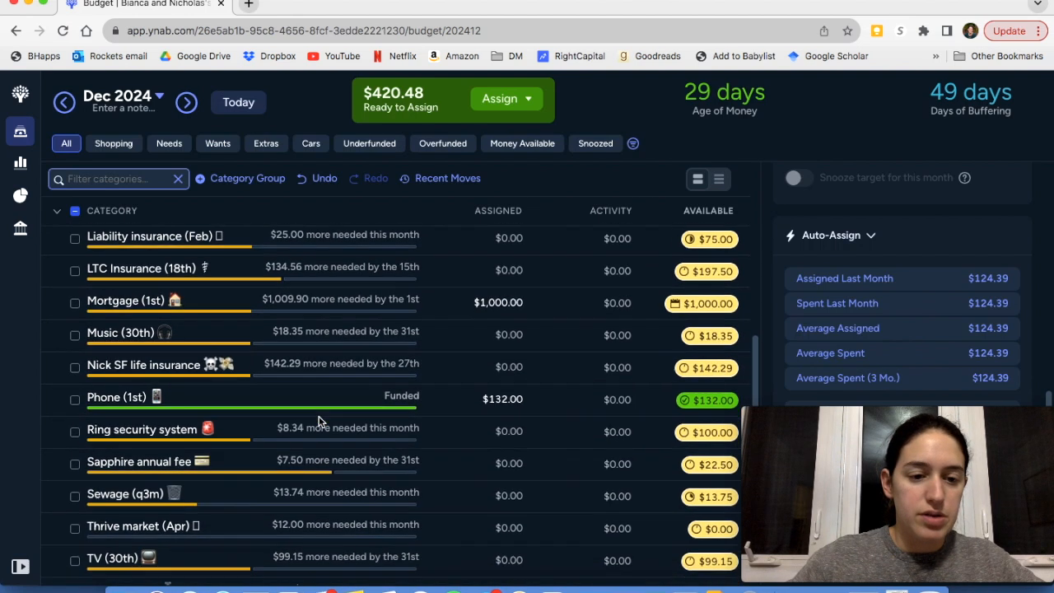
scroll(321, 422, down, 5)
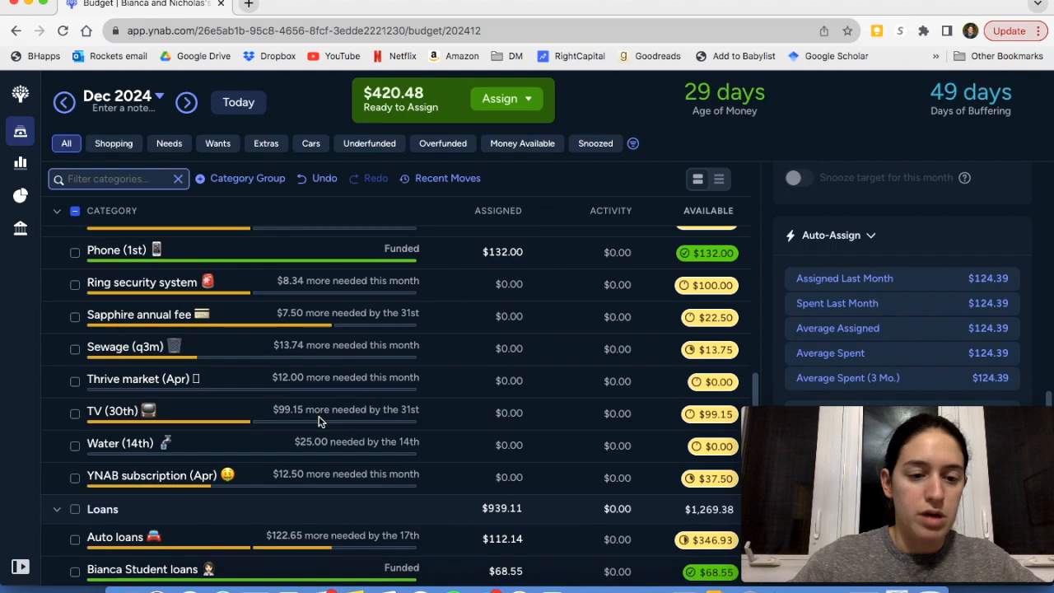
Auto-assign the Underfunded amount of $122.65 to the Auto loans category in Loans and deselect it
scroll(321, 422, down, 1)
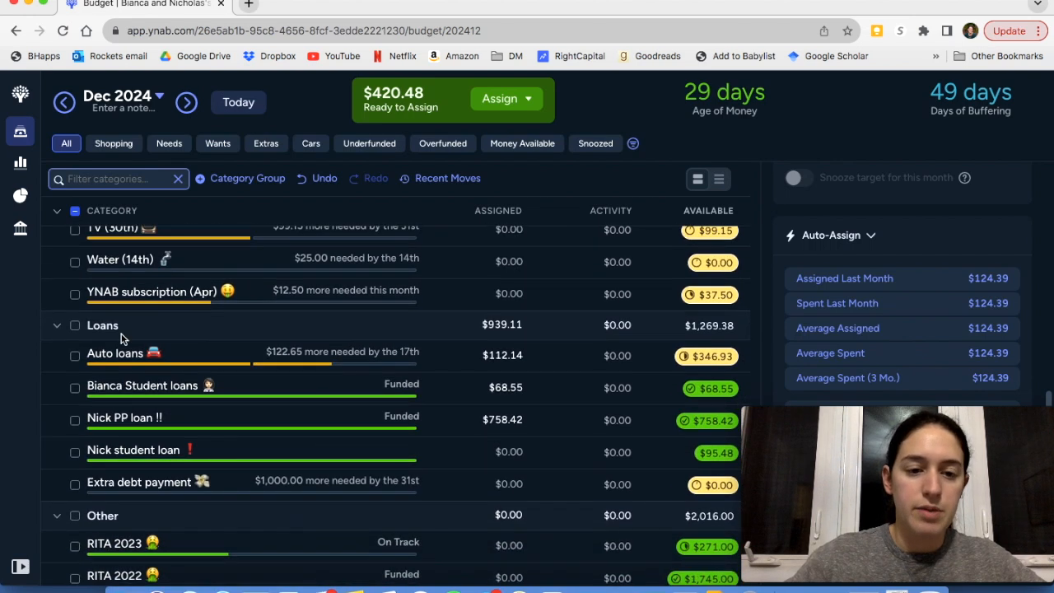
click(75, 357)
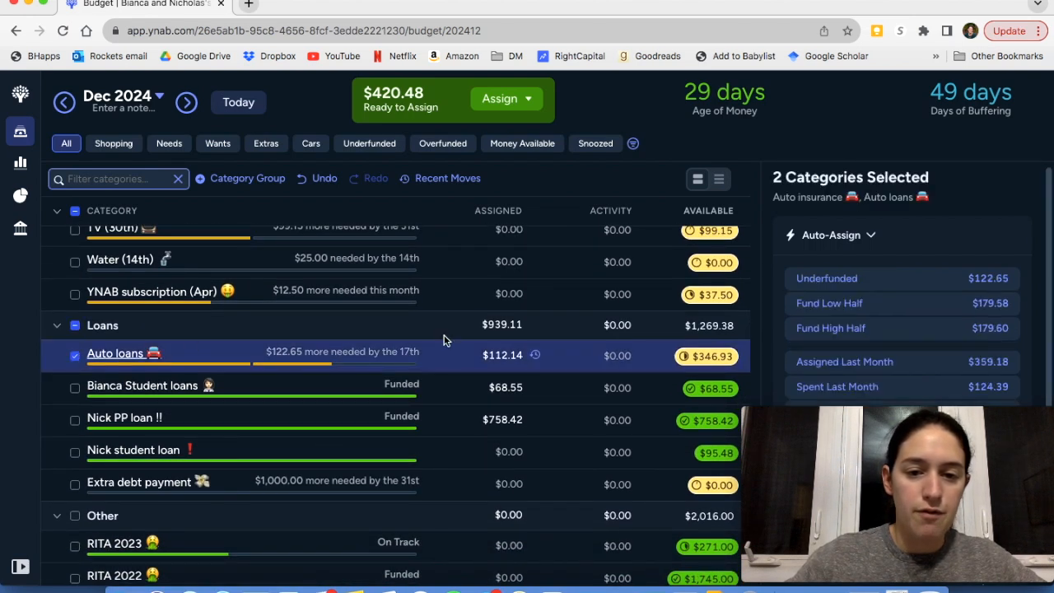
click(930, 281)
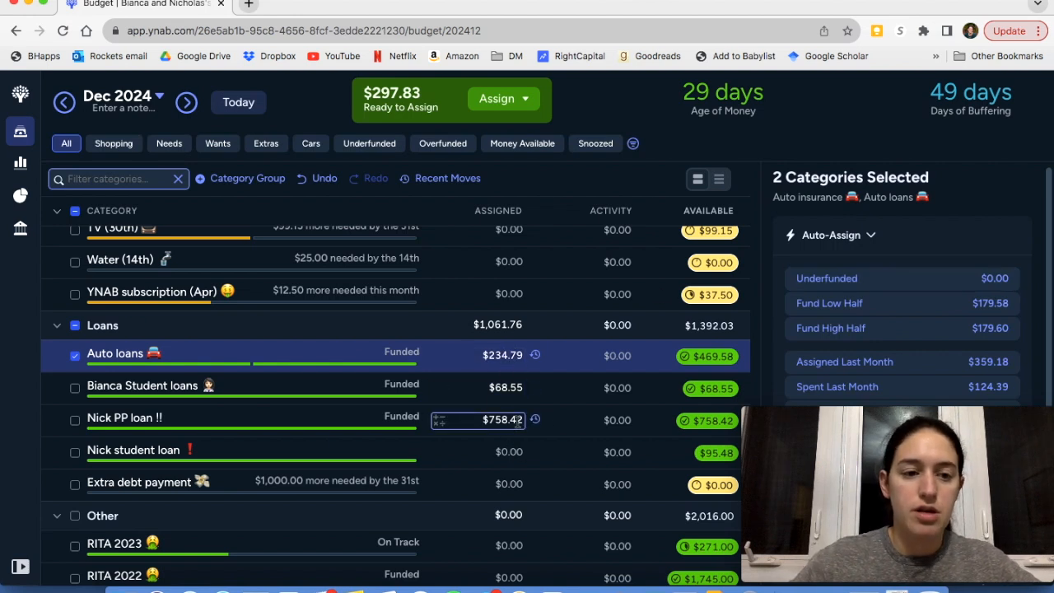
click(77, 357)
Deselect Auto insurance, auto-assign the Underfunded amount of $176.85 to the SF life insurance bill due by the 20th, and deselect that bill
scroll(247, 395, down, 2)
scroll(381, 434, up, 4)
scroll(381, 434, up, 6)
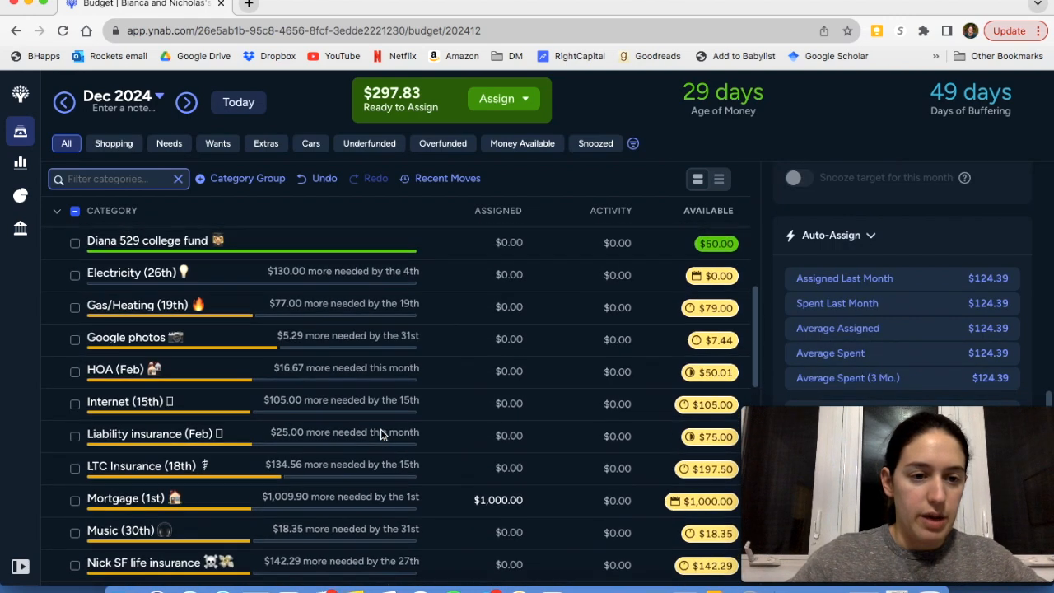
scroll(380, 434, up, 8)
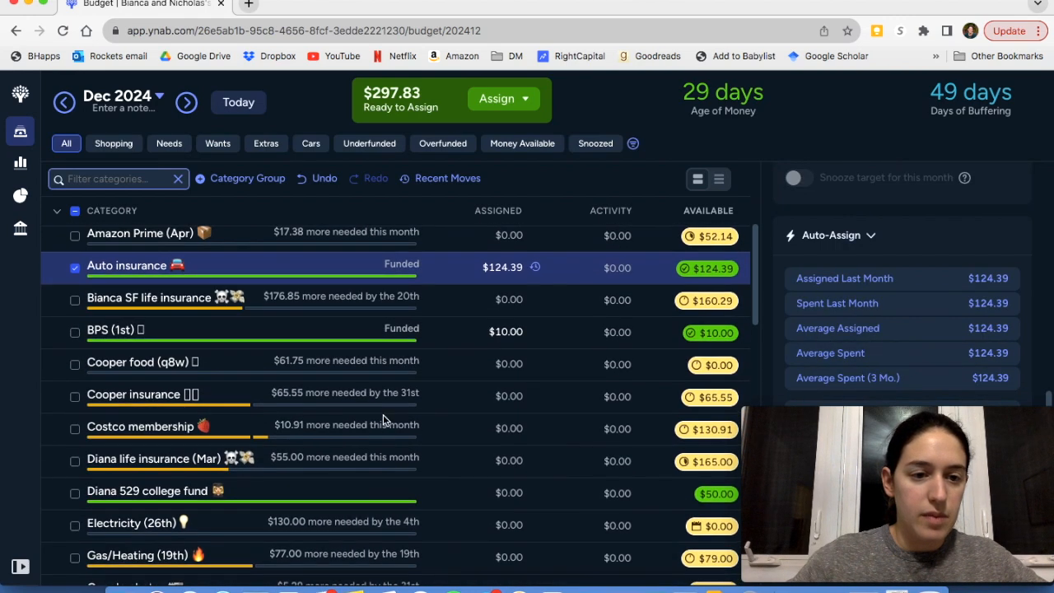
scroll(205, 296, up, 1)
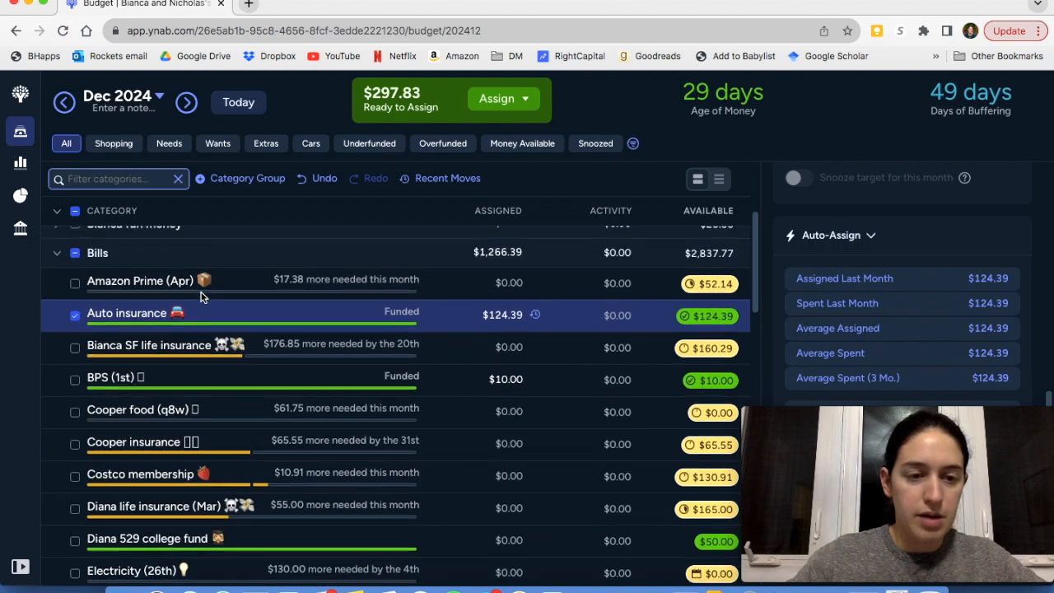
scroll(204, 297, down, 1)
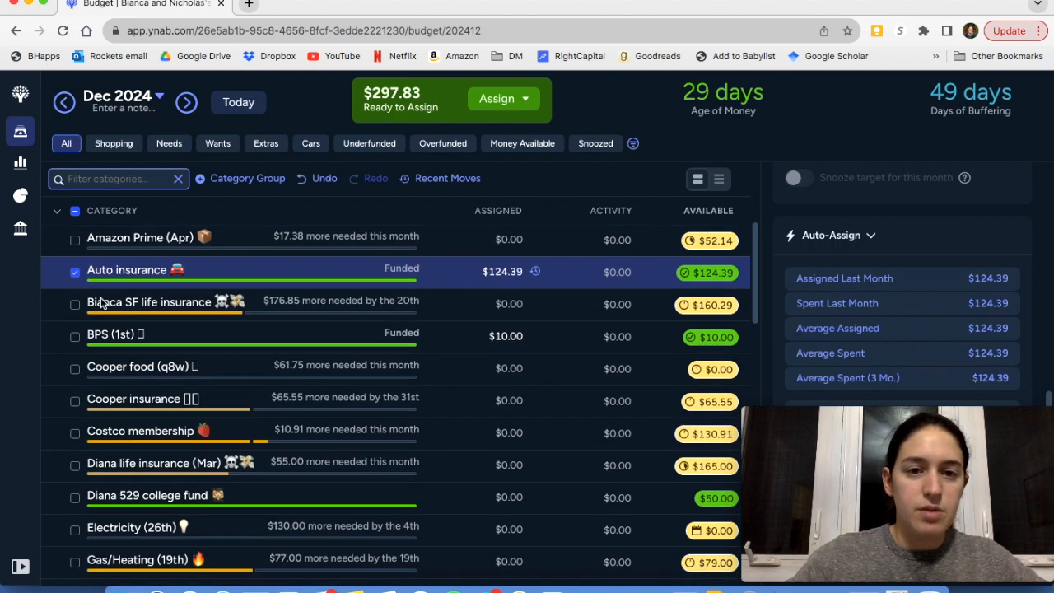
click(75, 305)
click(75, 272)
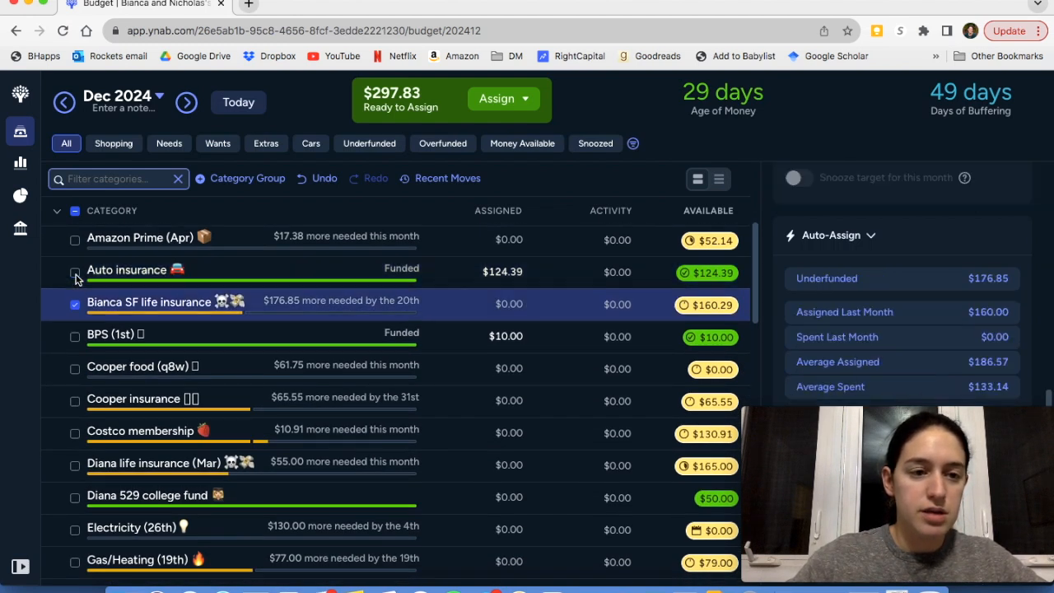
click(899, 279)
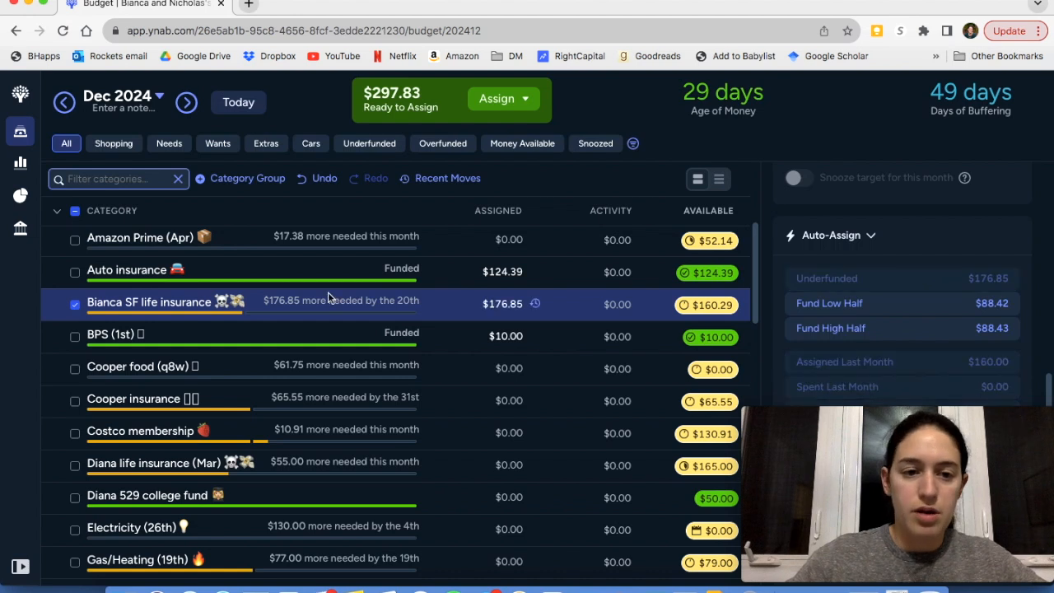
click(75, 305)
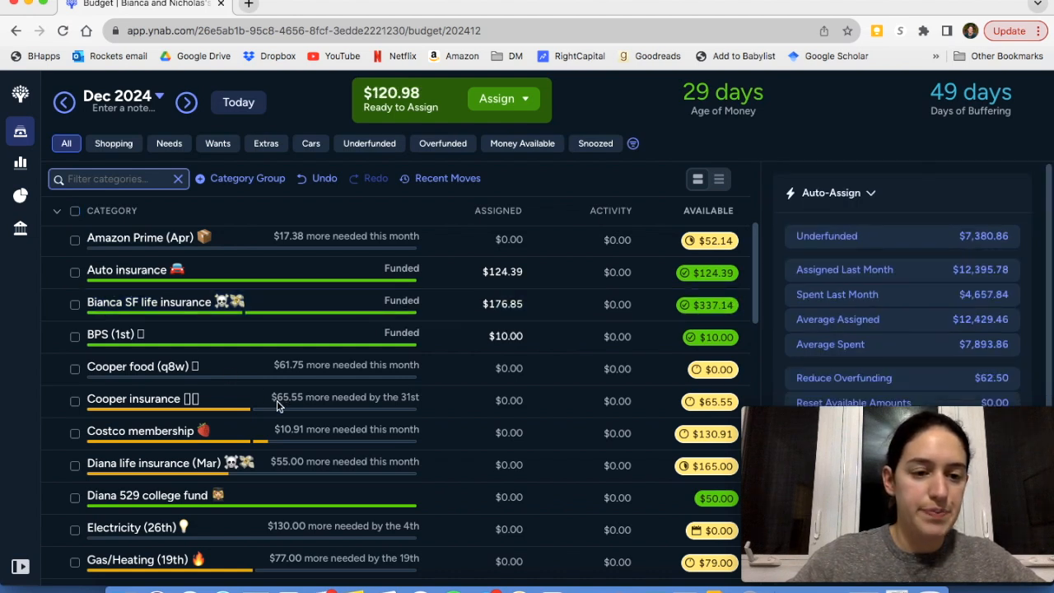
scroll(277, 400, down, 1)
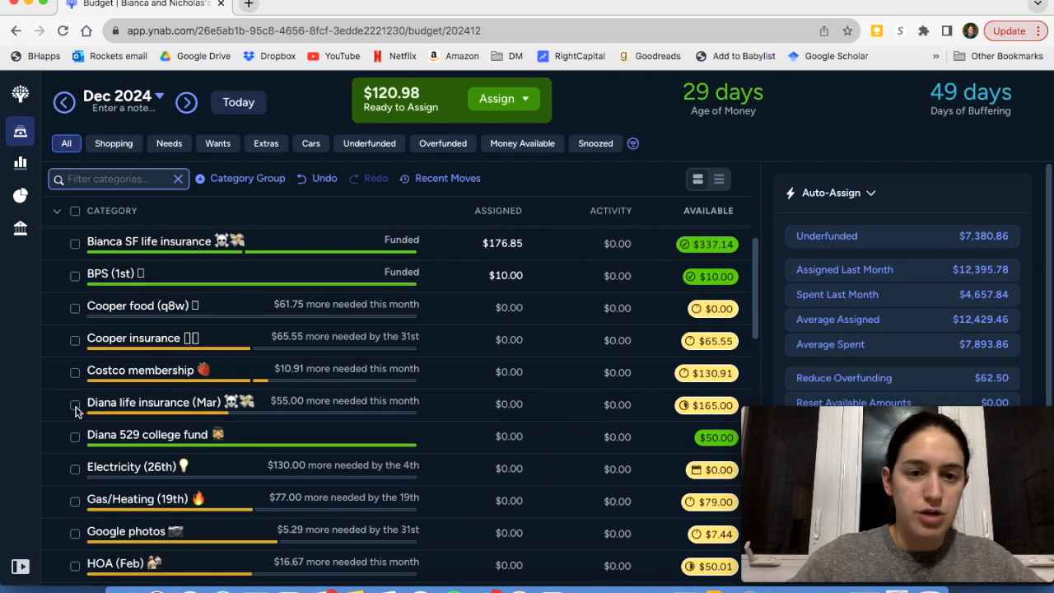
Auto-assign the Underfunded amount of $55.00 to the life insurance (Mar) category in Bills
click(75, 407)
scroll(914, 338, down, 5)
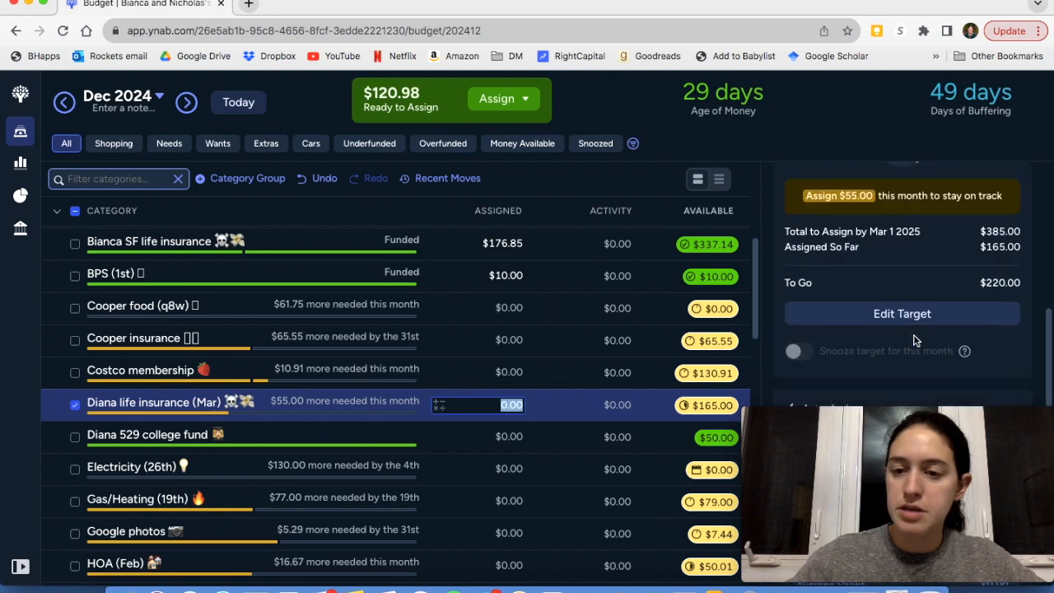
scroll(915, 340, down, 2)
click(904, 313)
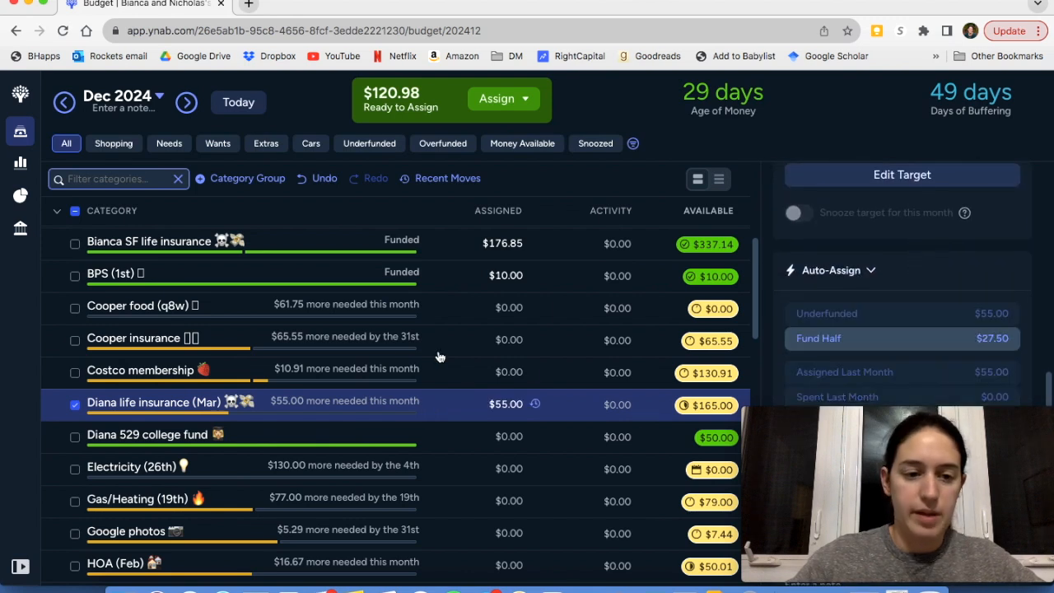
Auto-assign the Underfunded amount of $5.29 to Google photos, with the life insurance (Mar) category deselected
scroll(325, 419, down, 3)
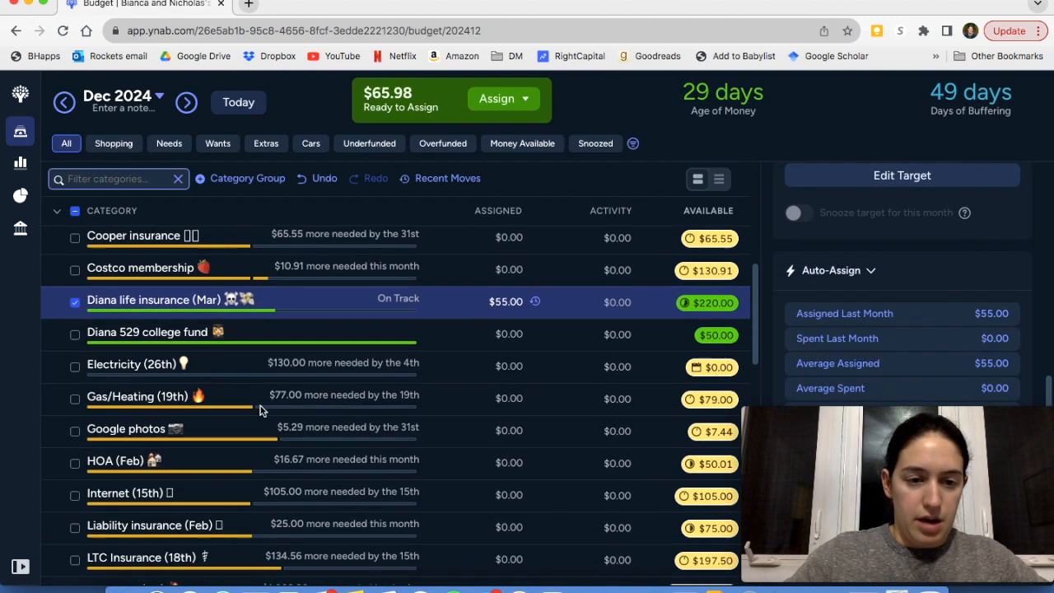
click(76, 432)
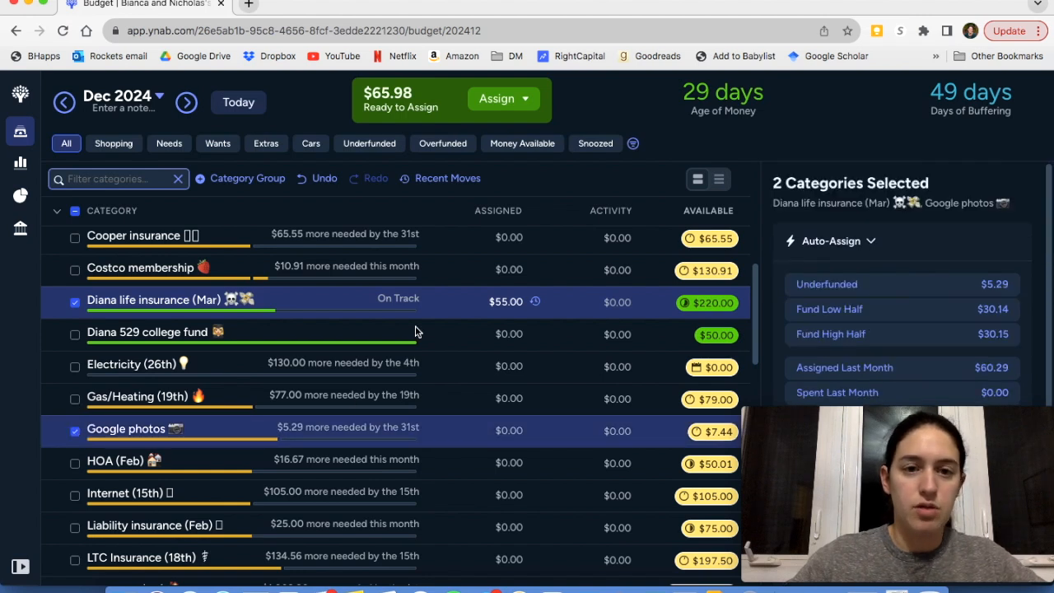
click(75, 303)
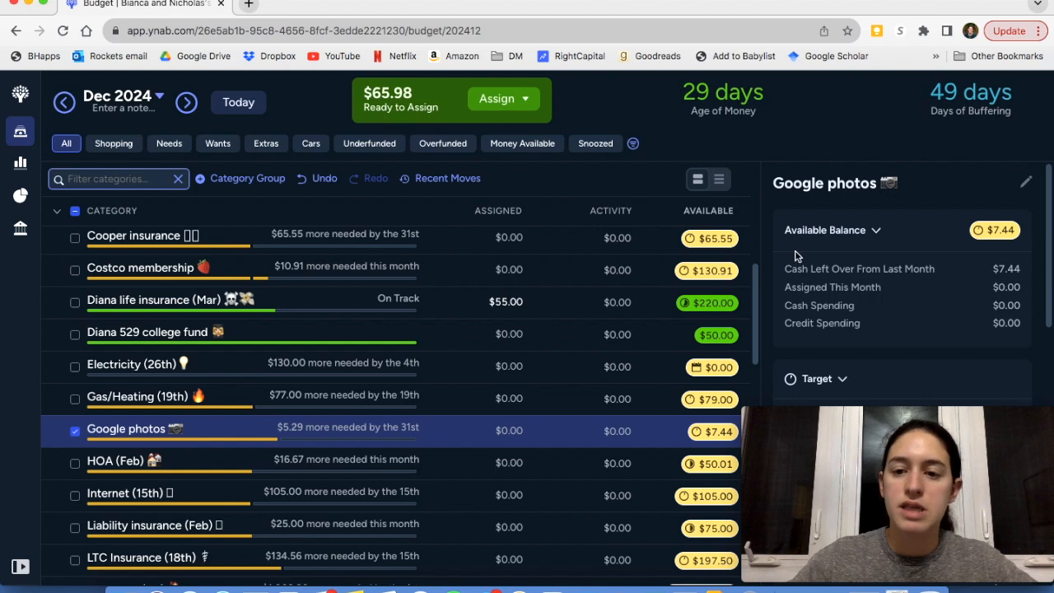
scroll(941, 275, down, 5)
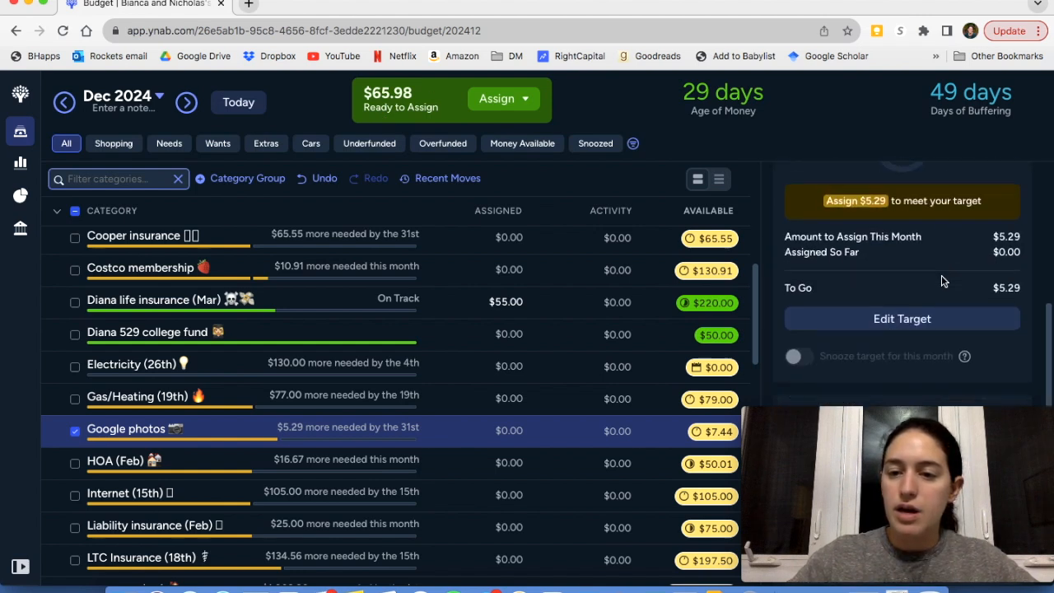
scroll(942, 275, down, 3)
click(898, 247)
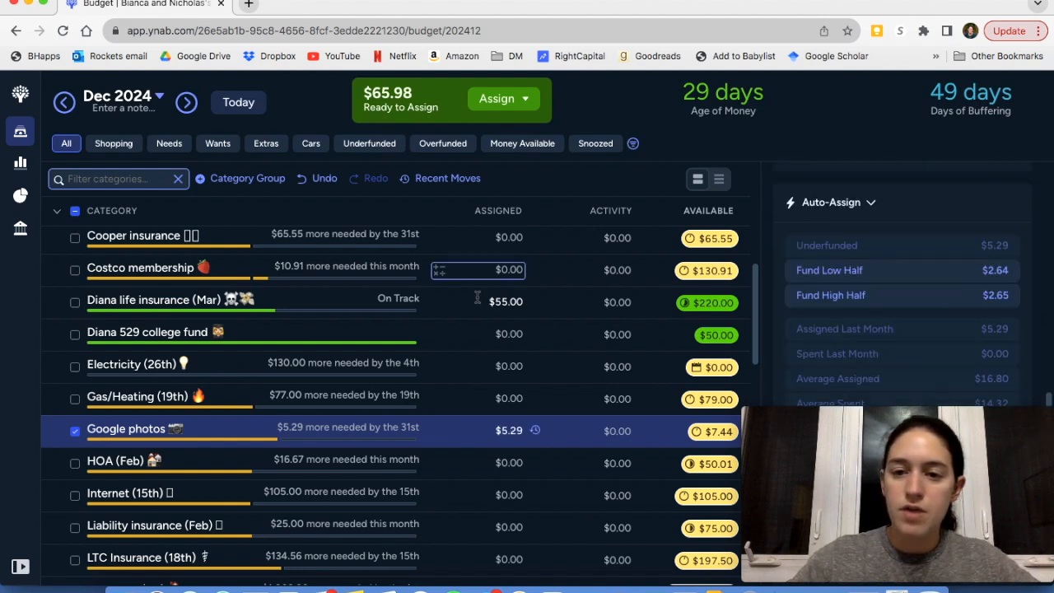
Auto-assign the combined Underfunded amount of $43.35 to Liability insurance (Feb) and Music (30th), and clear the category selection
scroll(347, 459, down, 3)
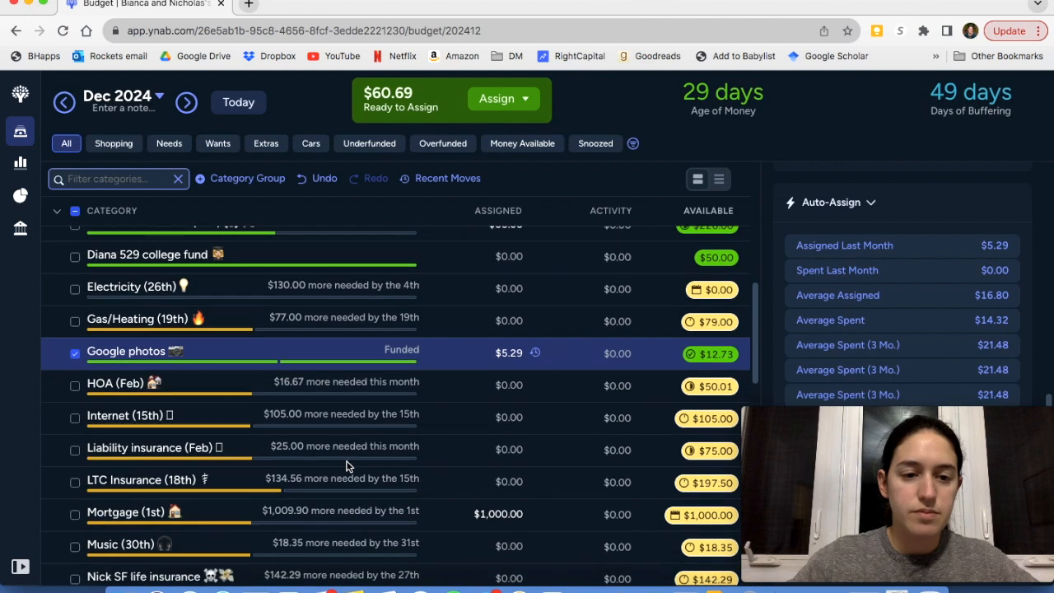
click(75, 449)
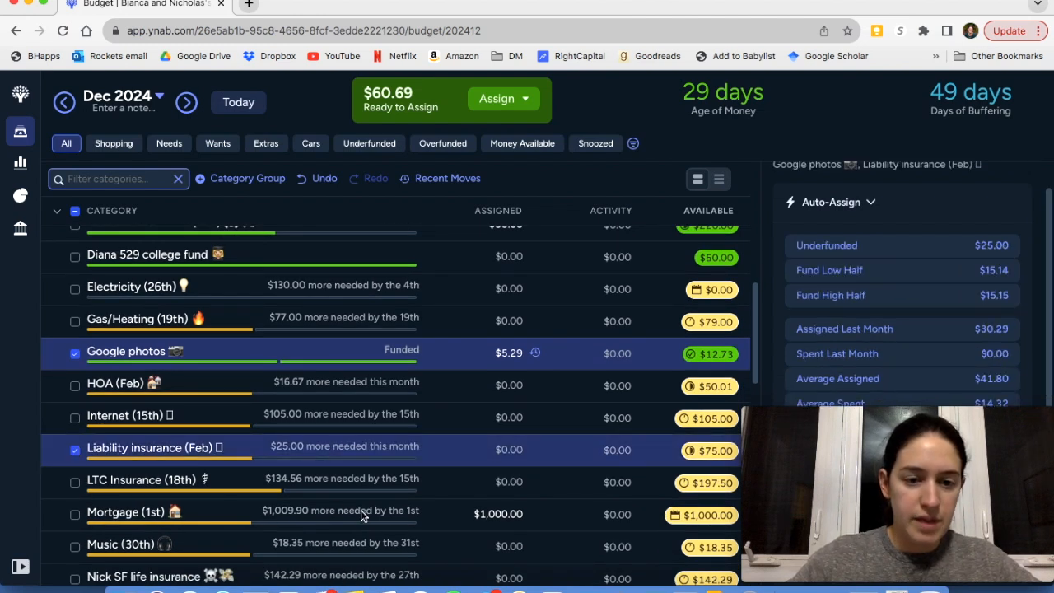
scroll(361, 510, down, 2)
click(74, 511)
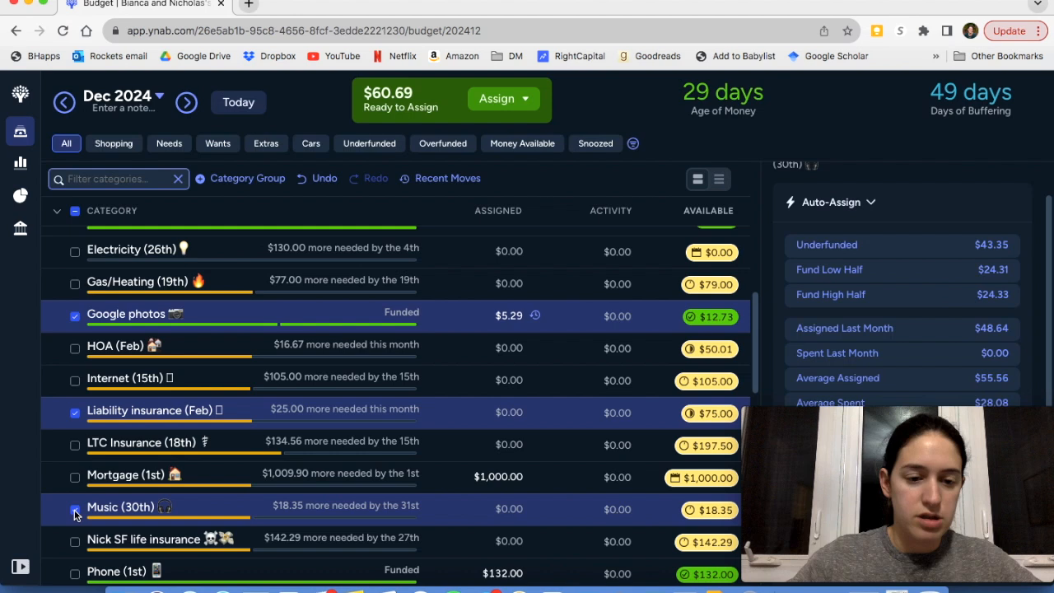
click(883, 248)
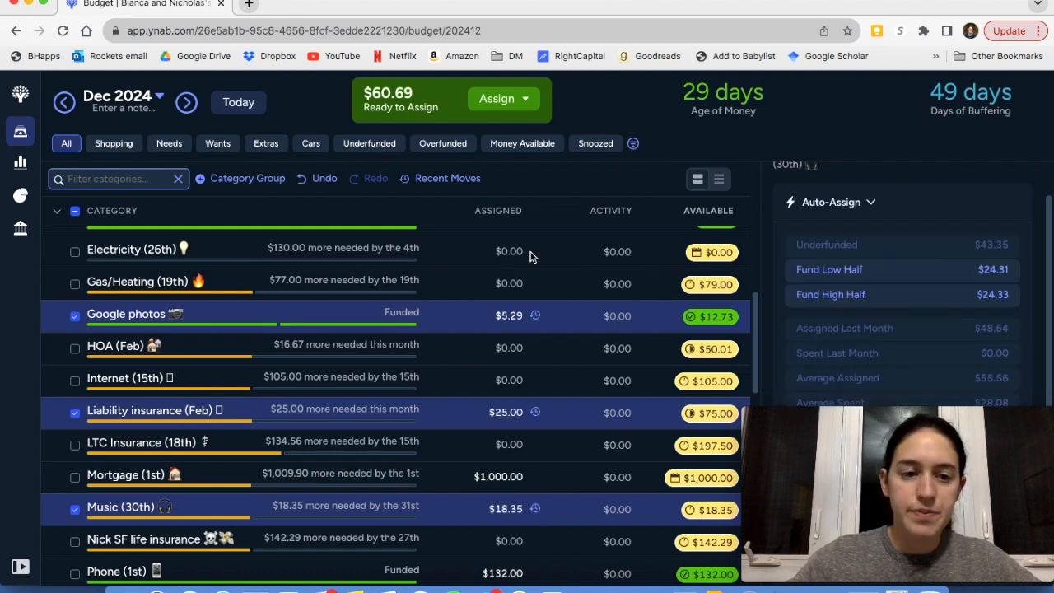
click(75, 213)
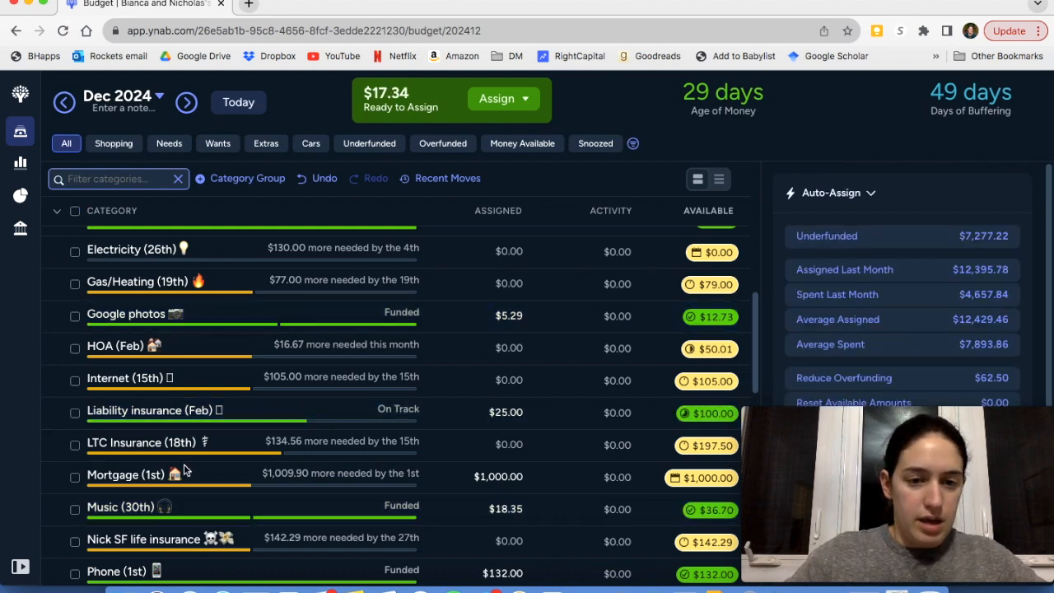
Assign $17.34 to Household goods in the December 2024 Frequent Expenses, deselect it, and expand all category groups
scroll(352, 435, down, 1)
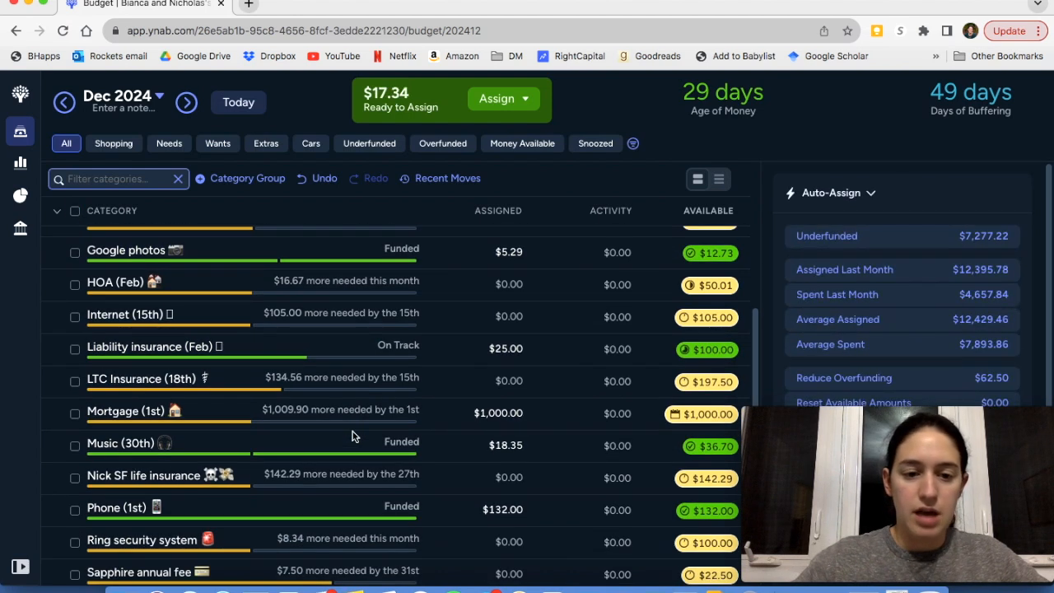
scroll(352, 436, up, 10)
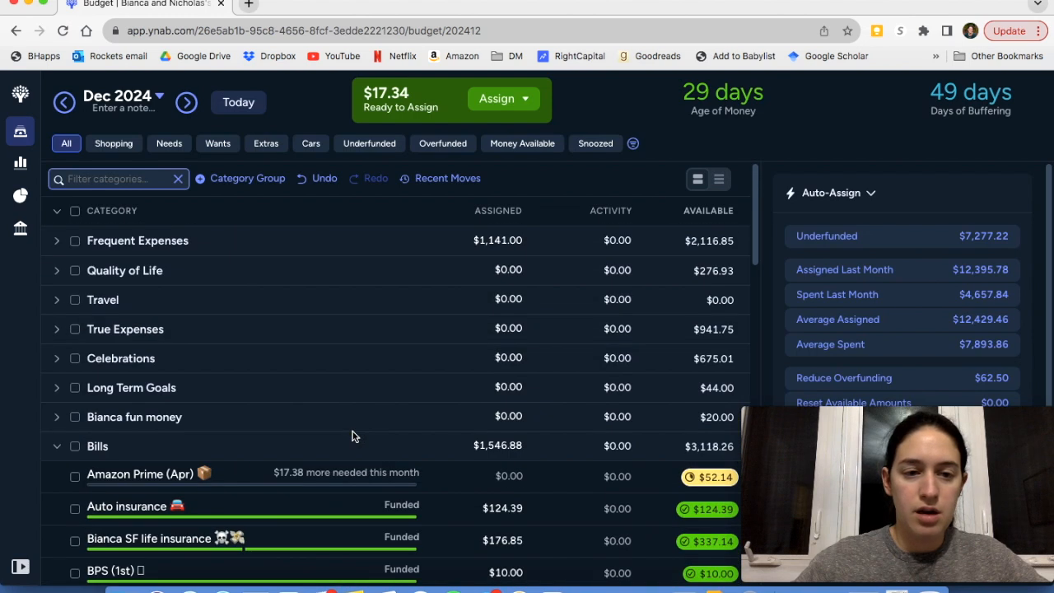
click(57, 242)
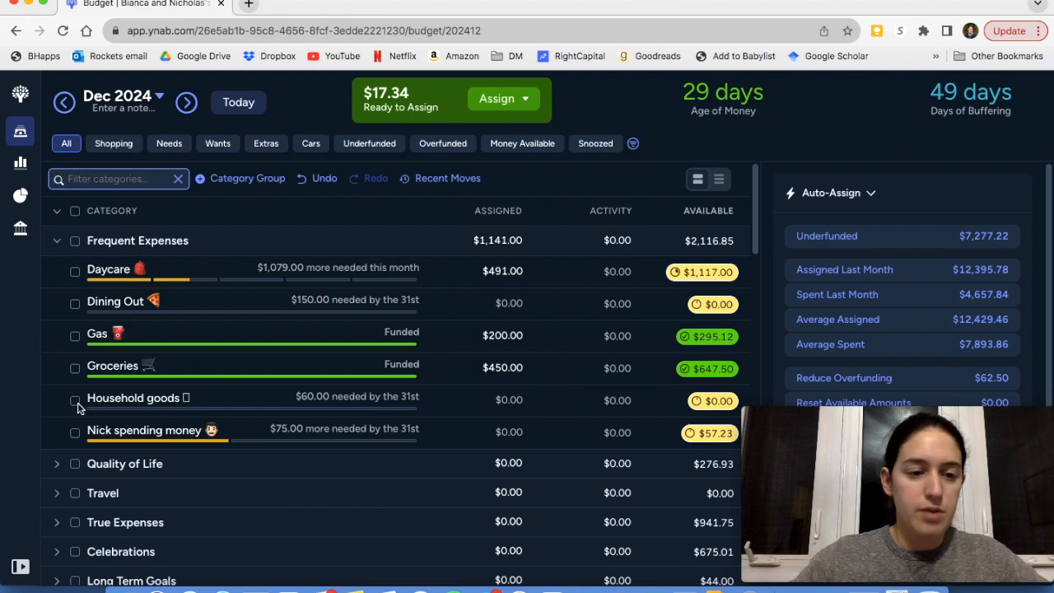
click(512, 400)
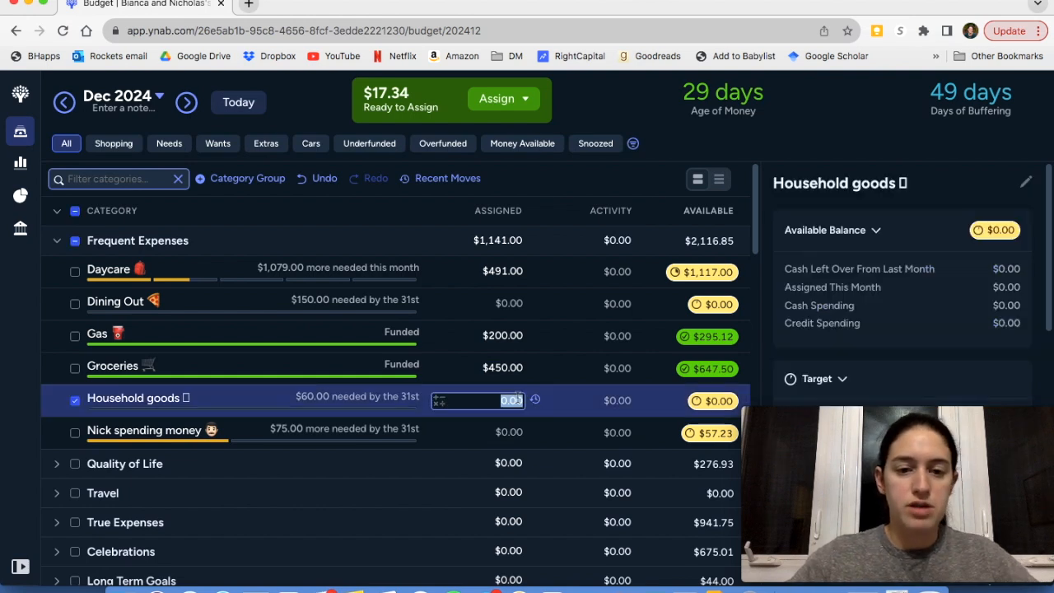
text(17)
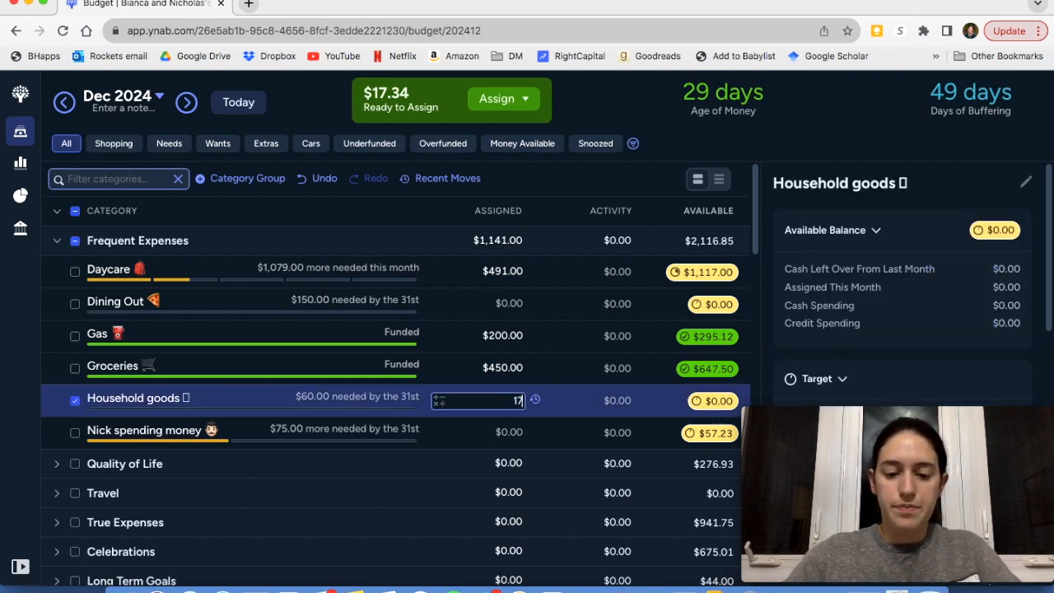
text(.34)
key(Return)
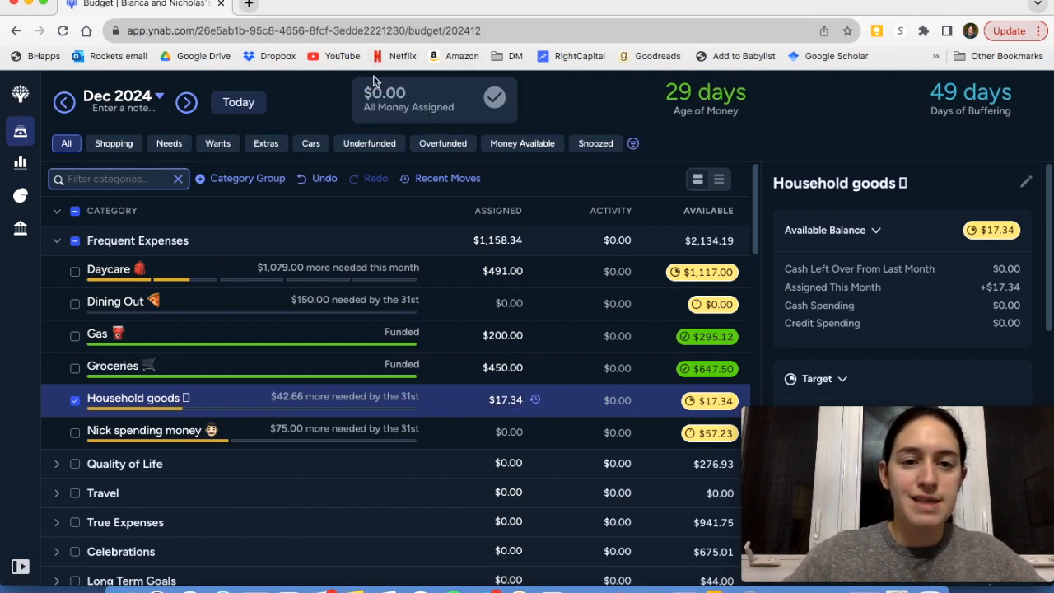
click(75, 212)
click(59, 212)
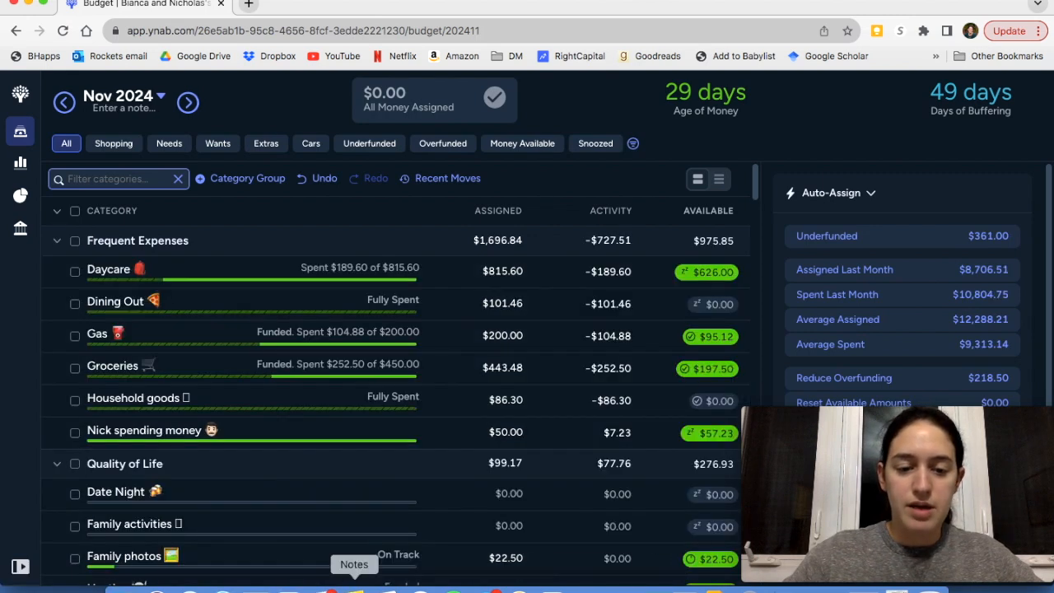
Switch to Notes, review the Financial Goals list, and minimize the Notes window
click(354, 588)
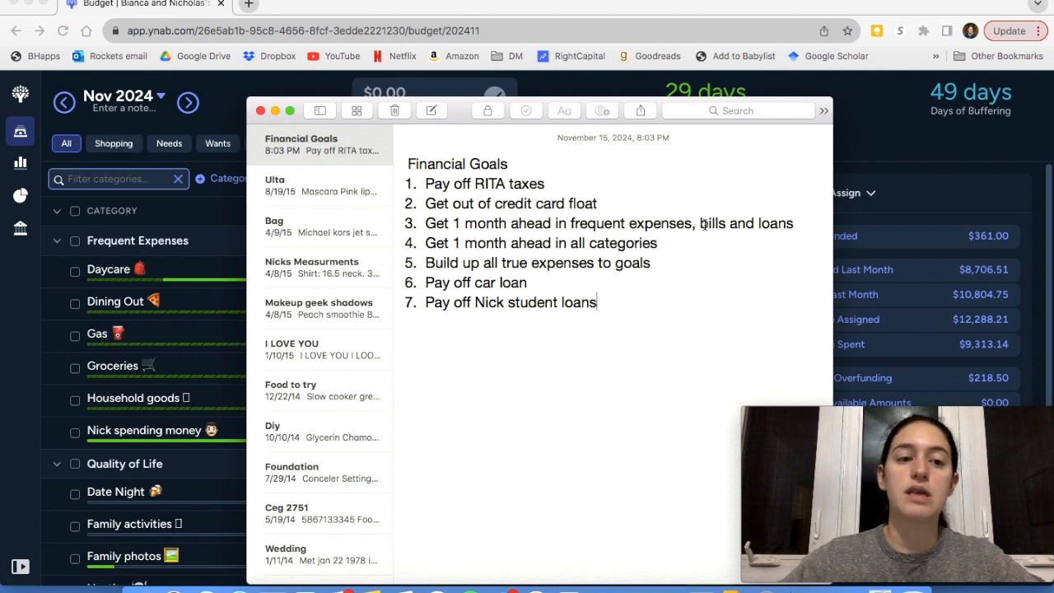
click(276, 111)
Examine the December 2024 Frequent Expenses, including the Daycare category's target and auto-assign details, and clear the selection
scroll(386, 394, down, 1)
scroll(386, 394, down, 1)
scroll(387, 387, up, 2)
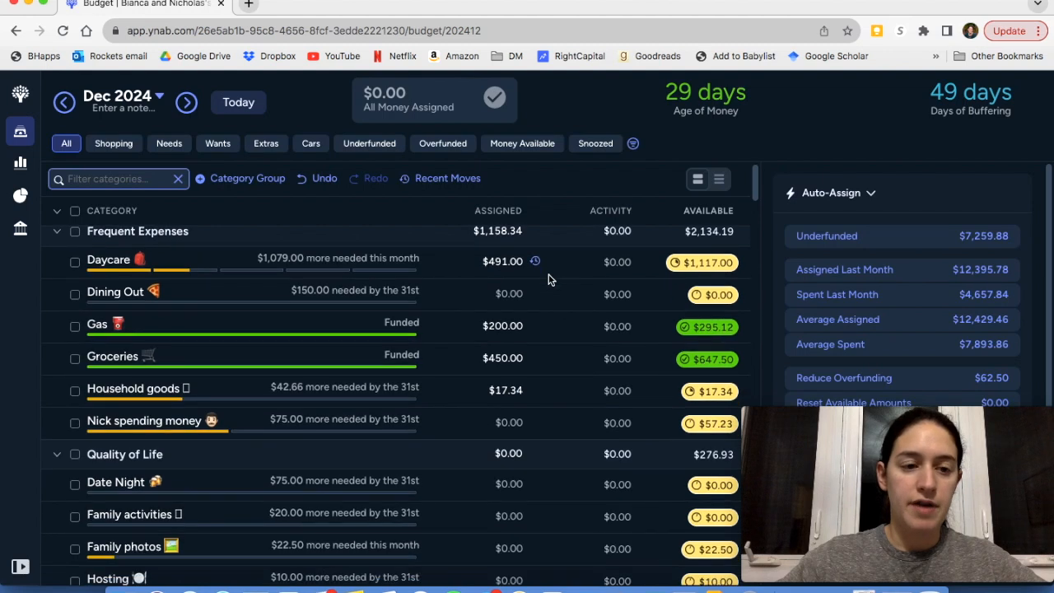
scroll(550, 280, down, 1)
scroll(550, 280, up, 1)
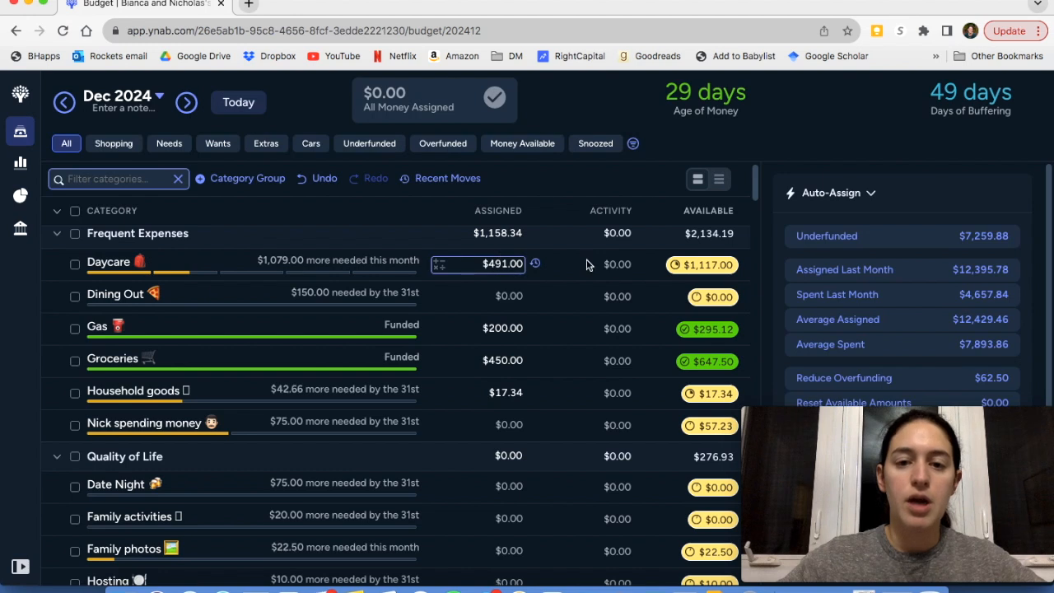
click(173, 269)
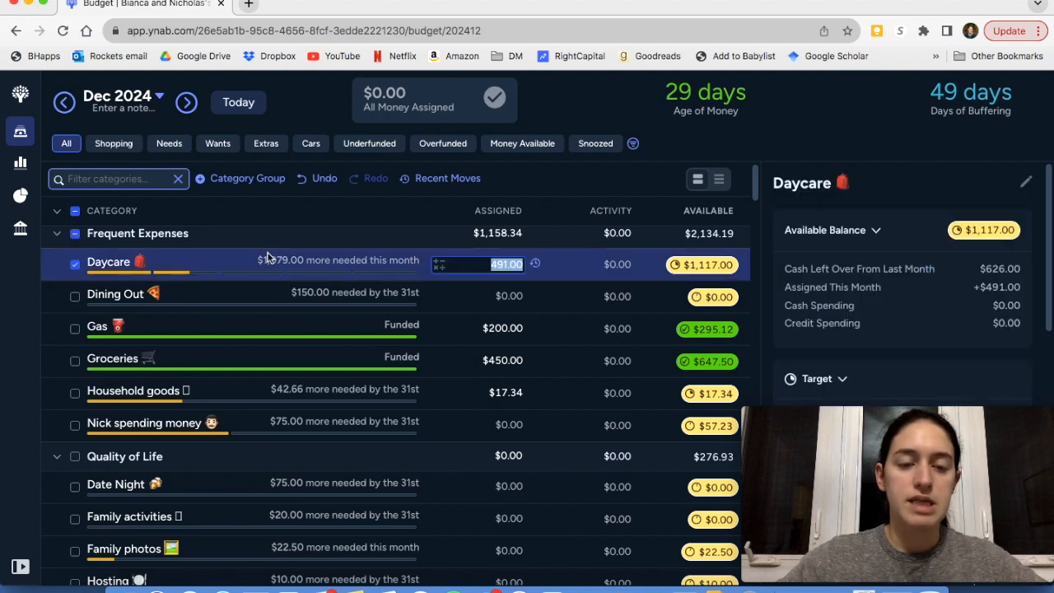
scroll(941, 346, down, 5)
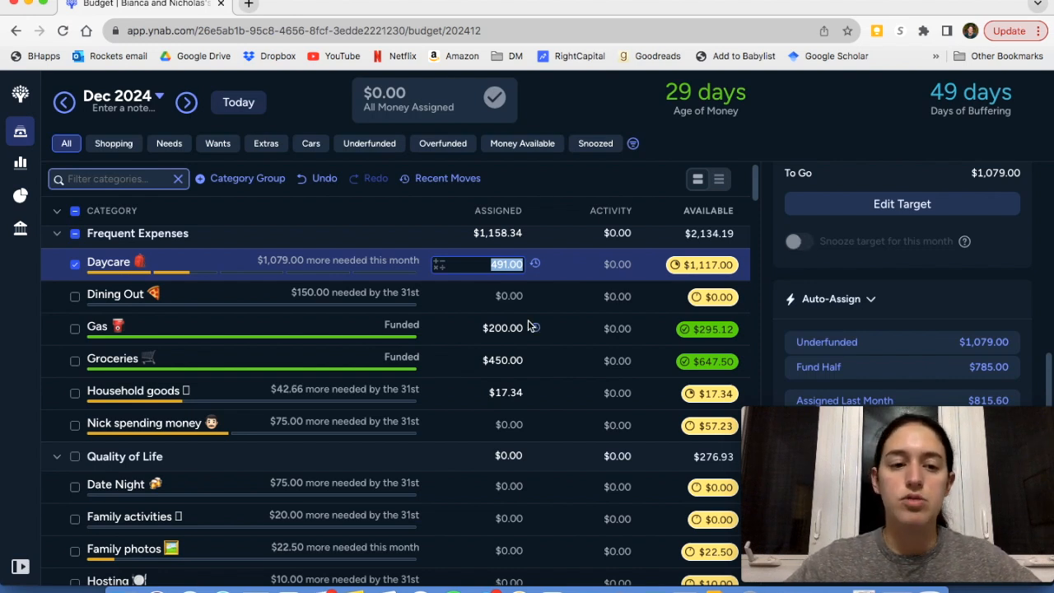
click(74, 237)
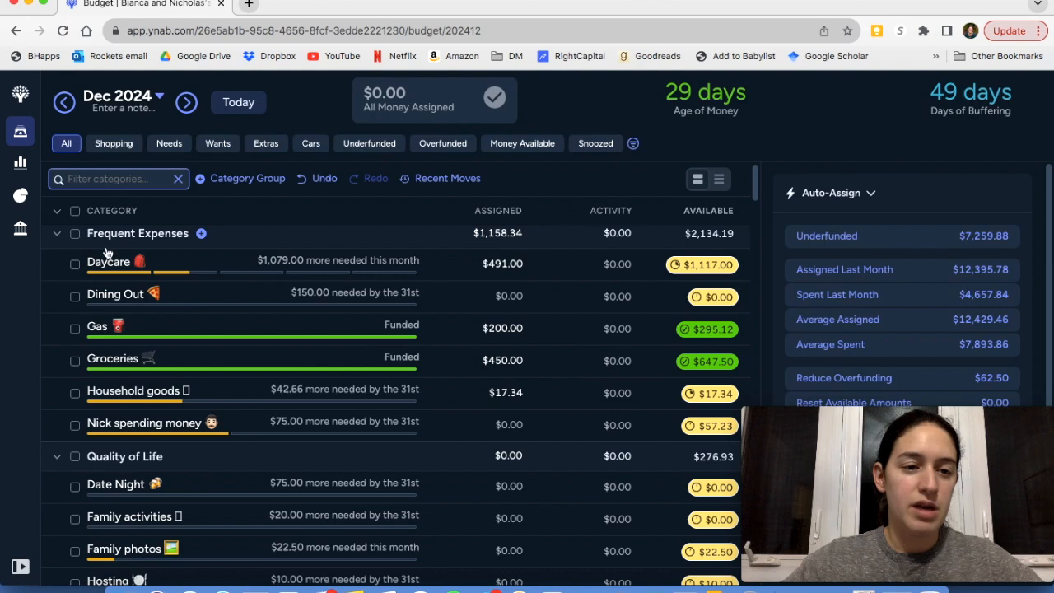
Review the assigned amounts and funding status of the December 2024 categories, from Quality of Life through Bills, Loans and Other
scroll(517, 353, down, 1)
scroll(517, 352, down, 10)
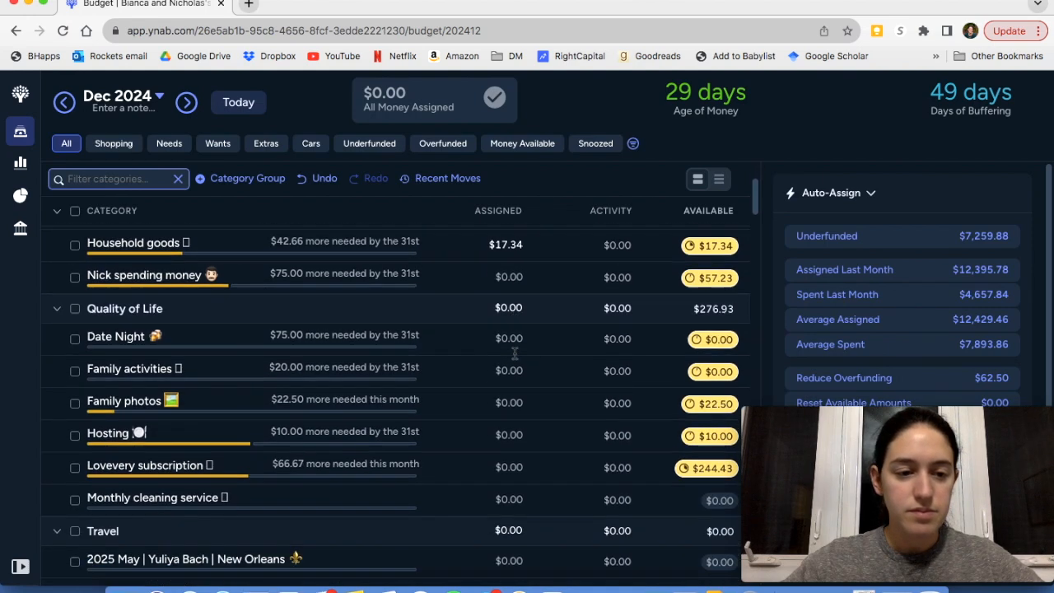
scroll(517, 352, up, 2)
scroll(514, 356, down, 6)
scroll(514, 357, down, 9)
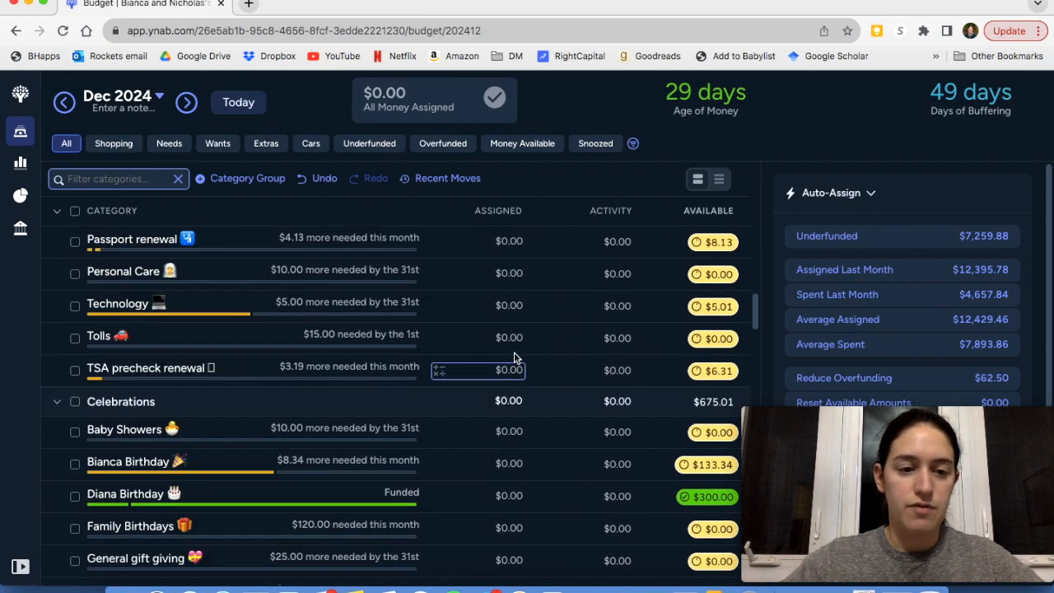
scroll(514, 357, down, 10)
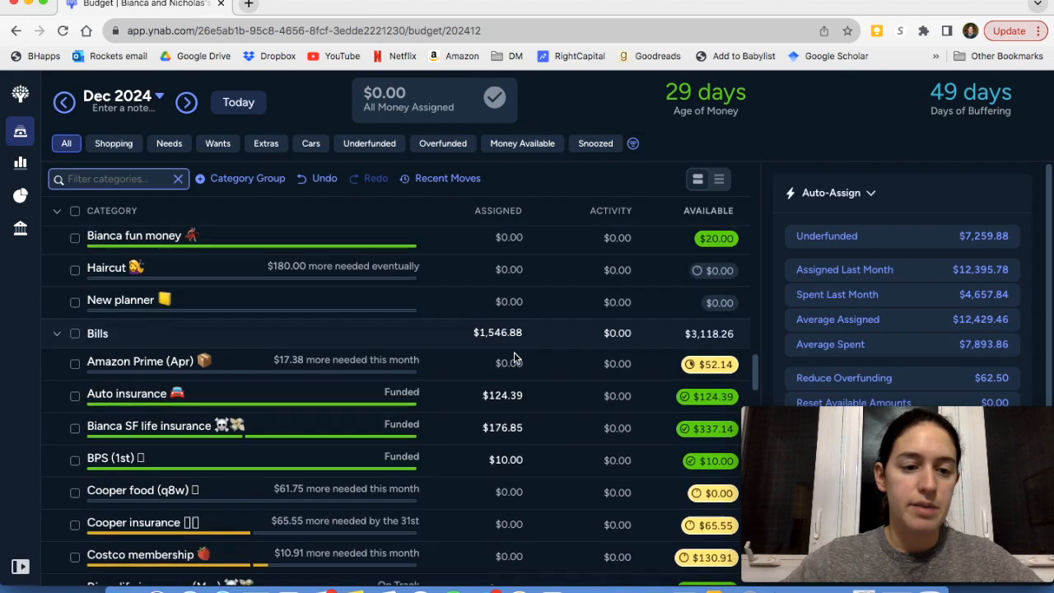
scroll(514, 357, up, 1)
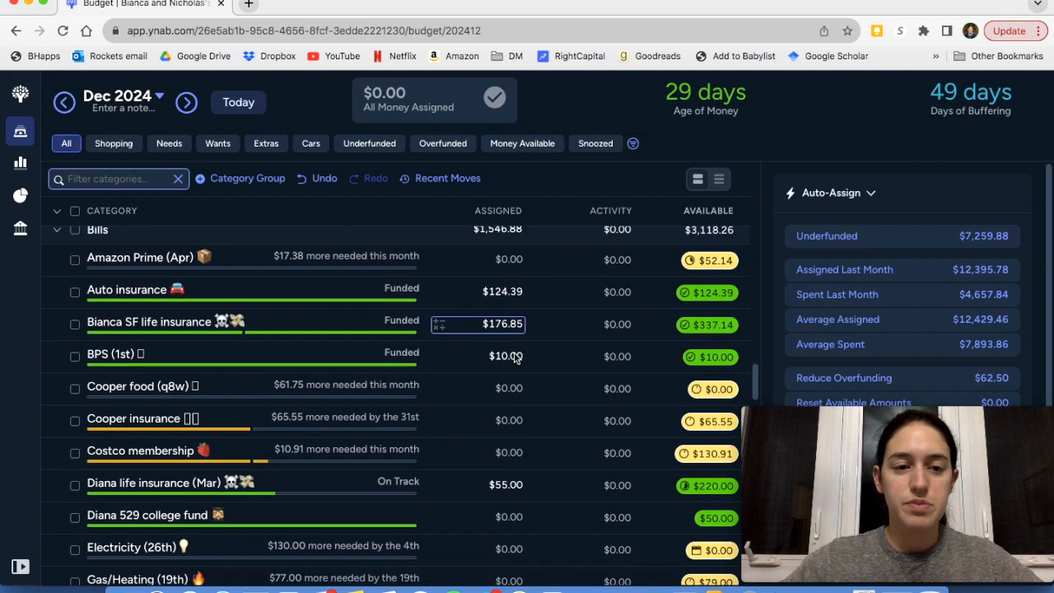
scroll(514, 358, down, 7)
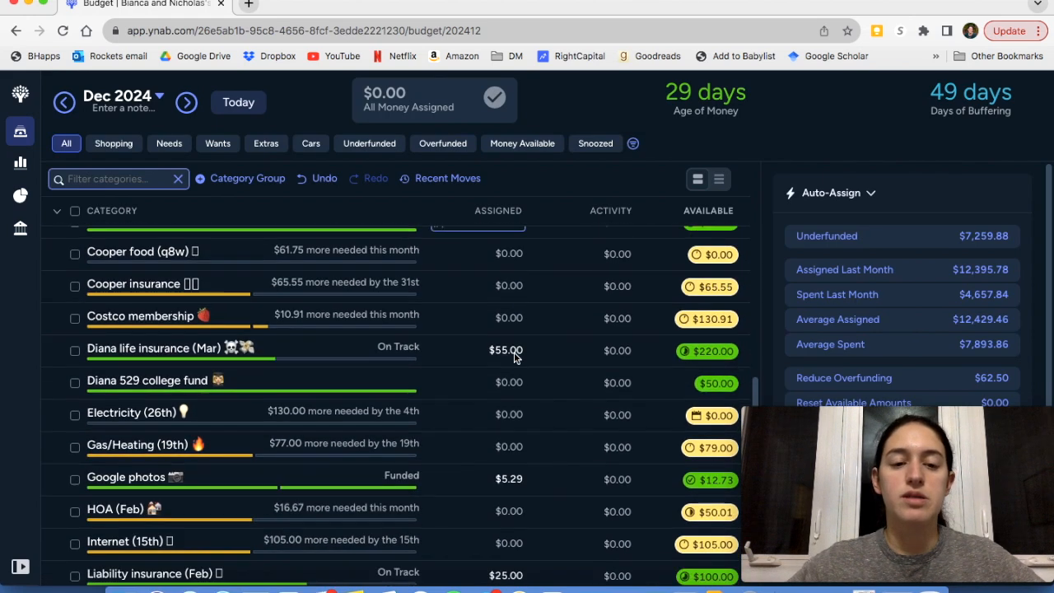
scroll(514, 354, down, 1)
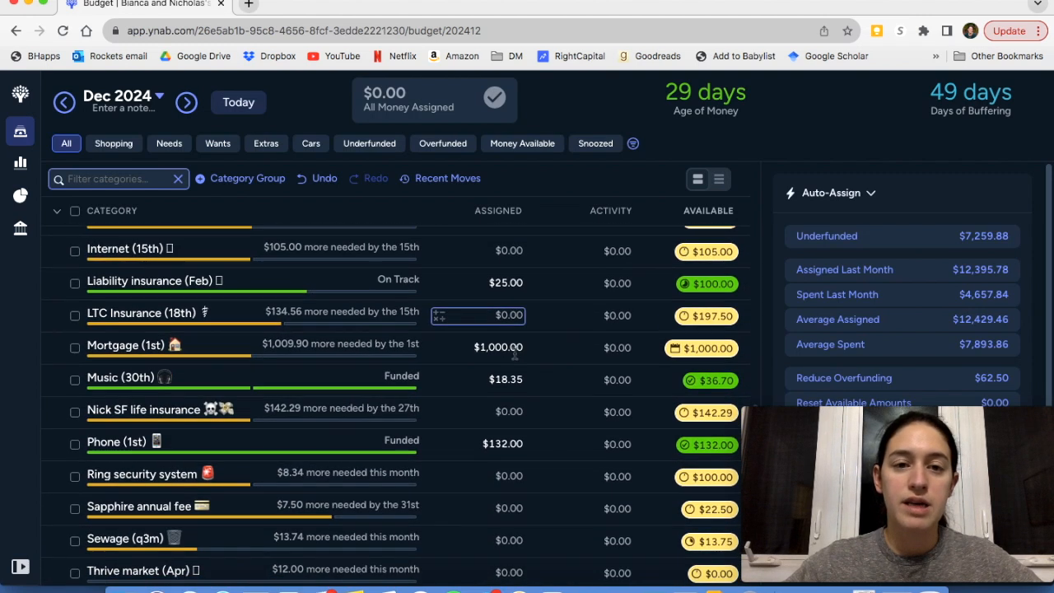
scroll(514, 354, down, 6)
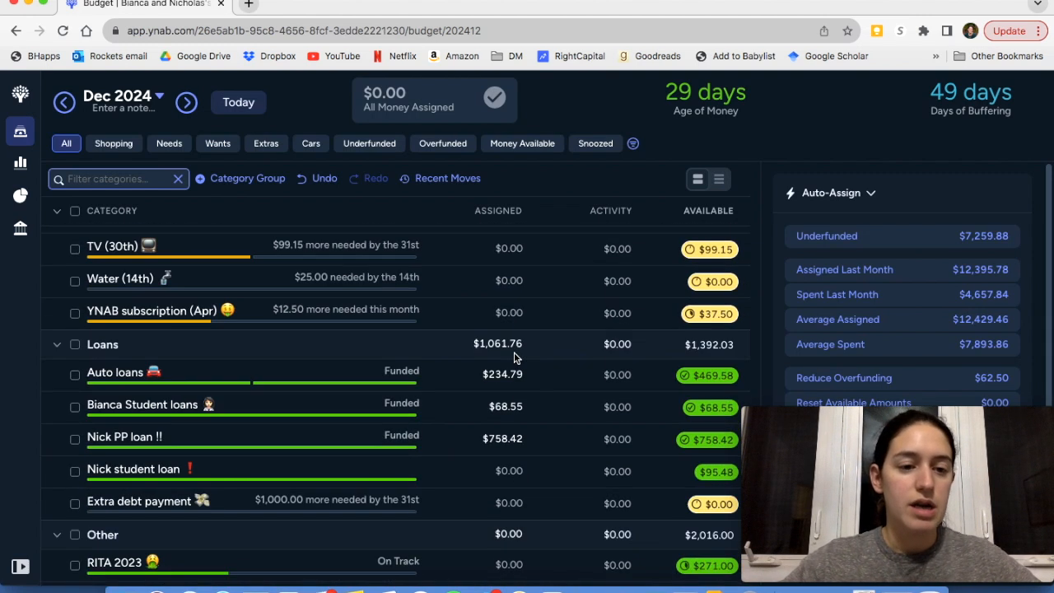
scroll(514, 356, down, 1)
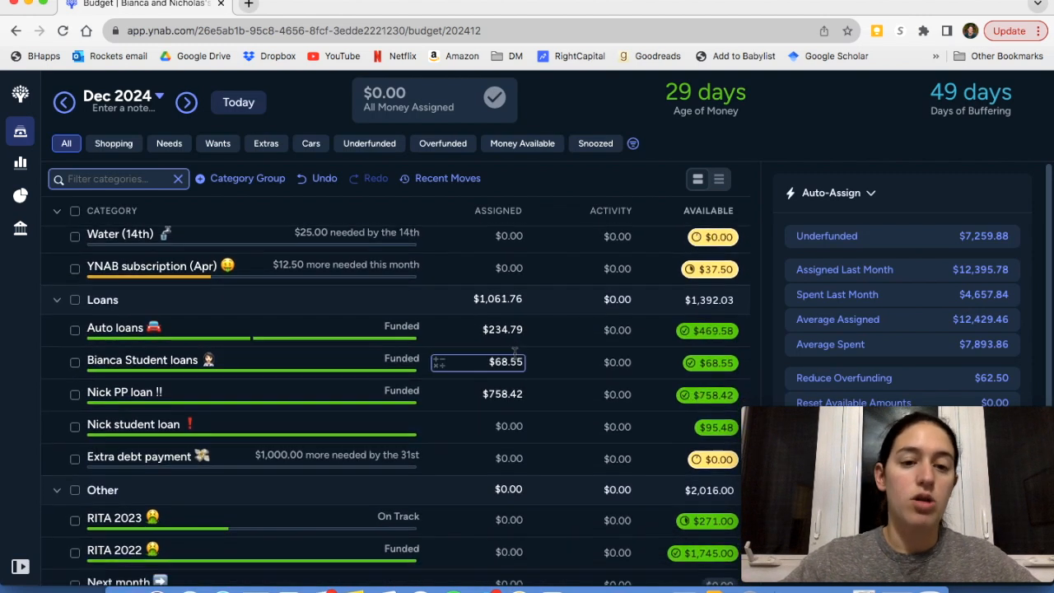
scroll(492, 428, down, 1)
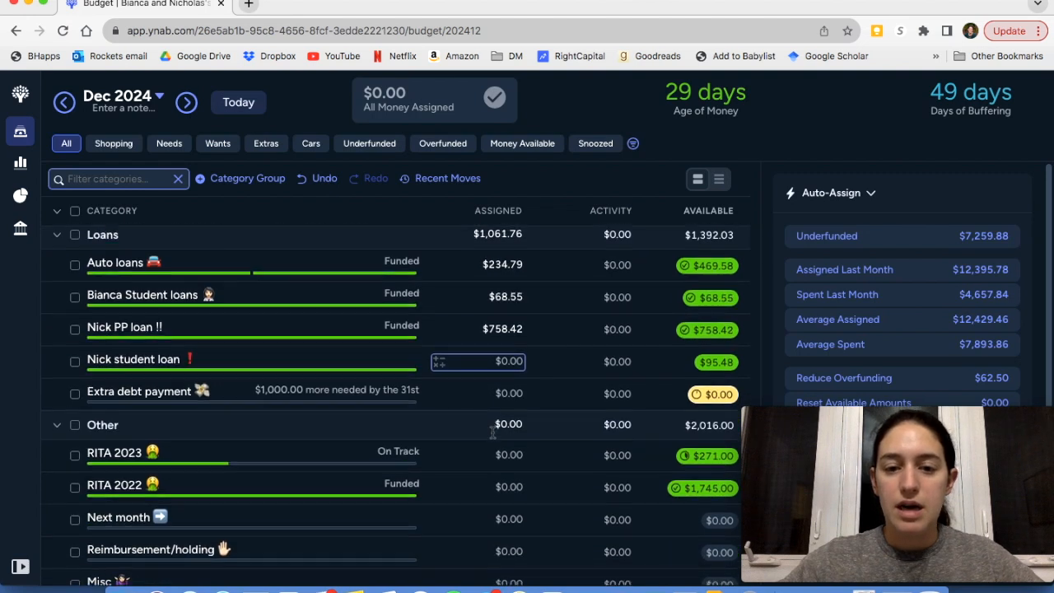
scroll(493, 432, up, 1)
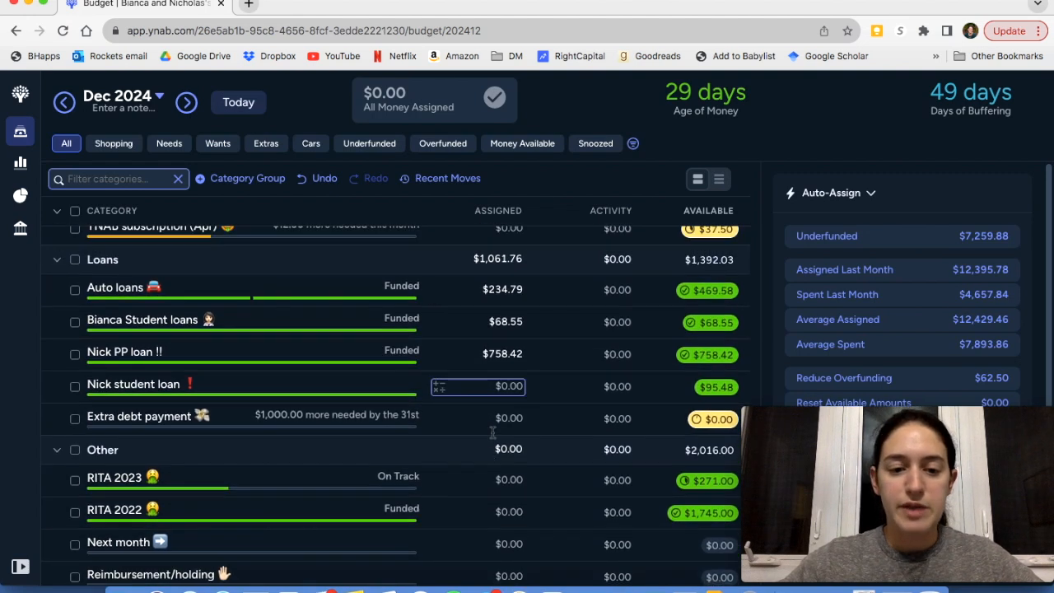
Check the Financial Goals list in Notes once more and minimize the Notes window
click(347, 577)
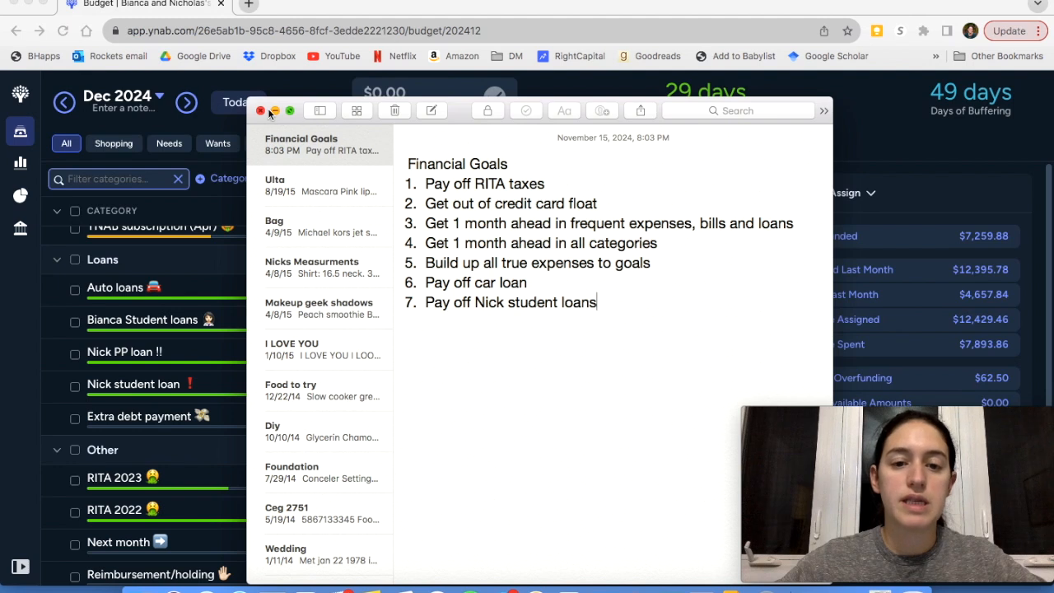
click(274, 110)
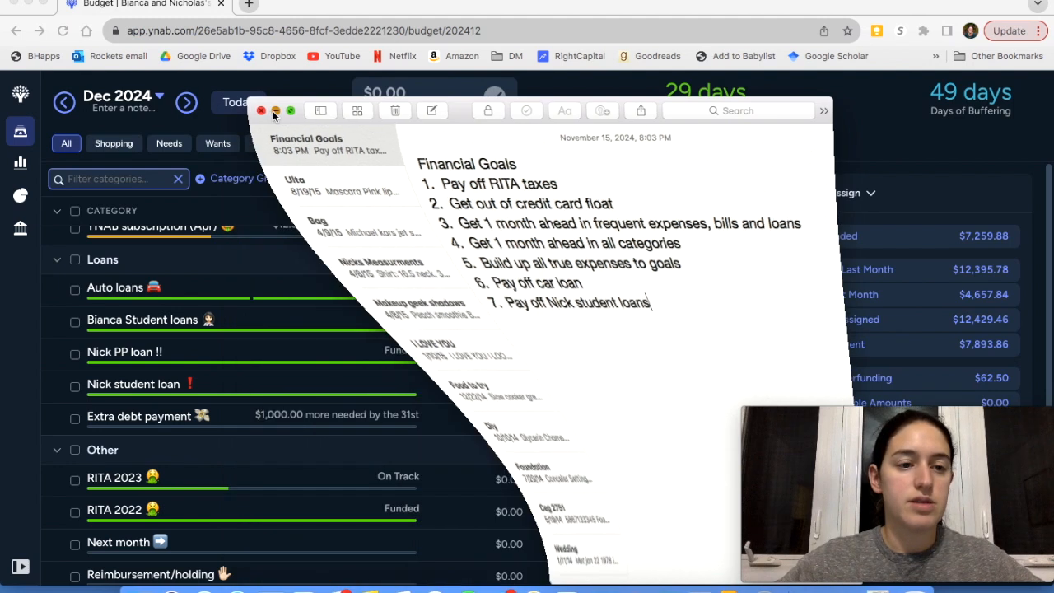
Switch the budget to November 2024 and go to the True Expenses categories
scroll(98, 273, up, 5)
scroll(98, 273, up, 5)
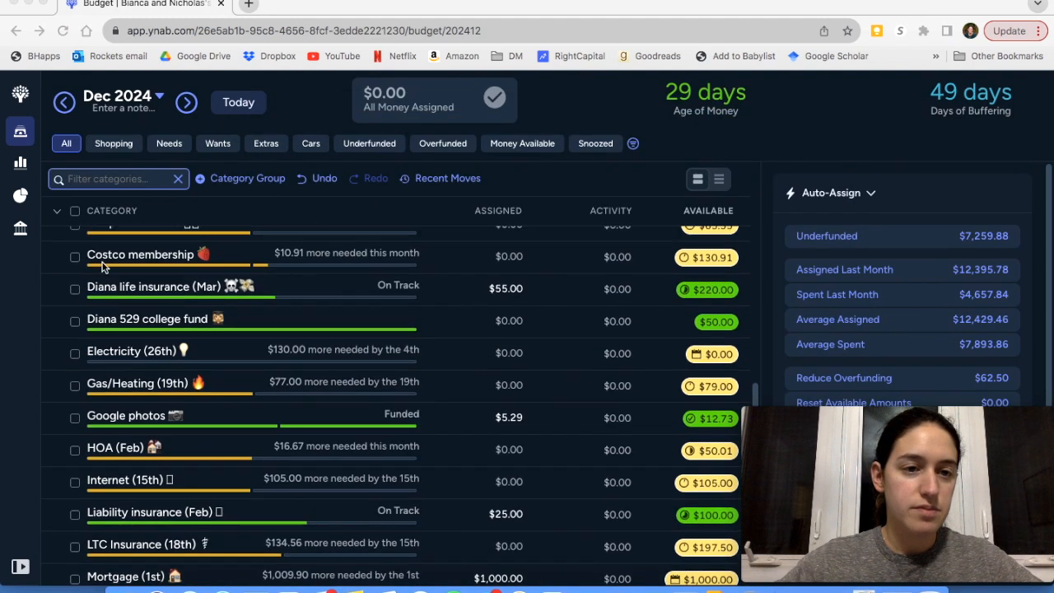
click(253, 108)
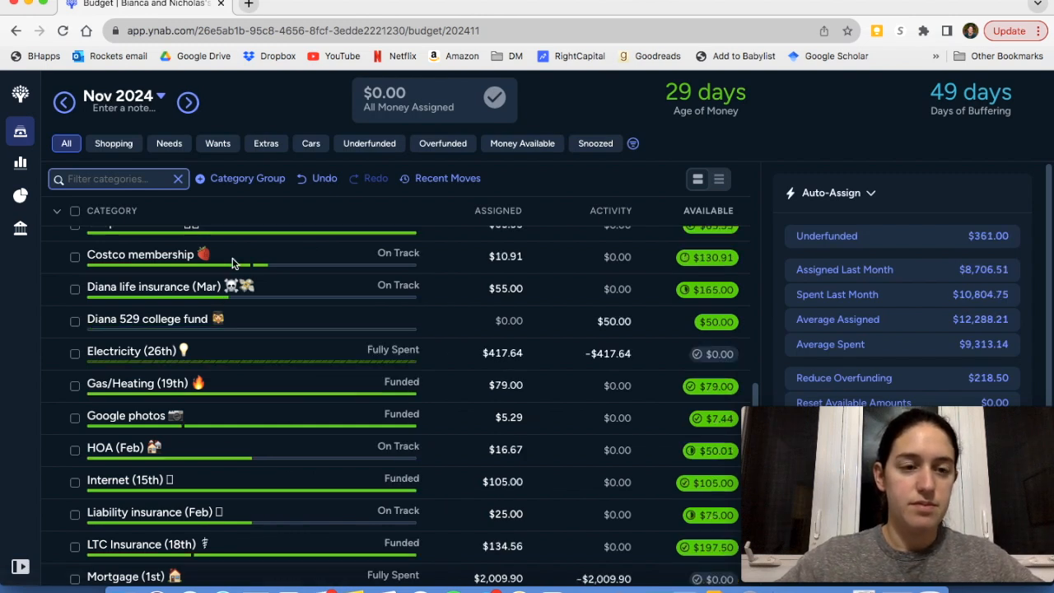
scroll(213, 265, up, 3)
scroll(212, 266, up, 14)
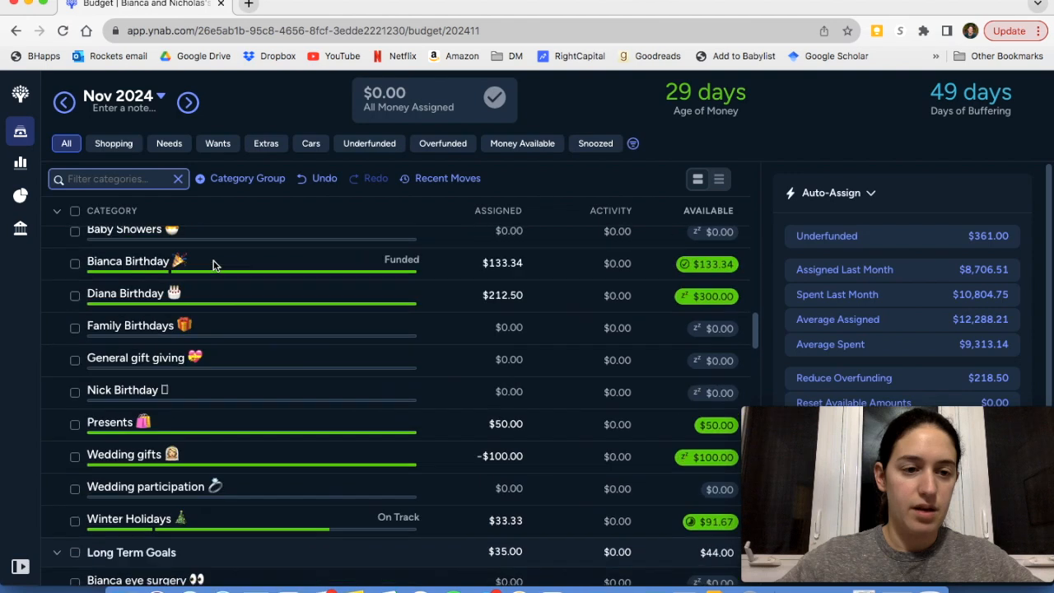
scroll(214, 265, up, 10)
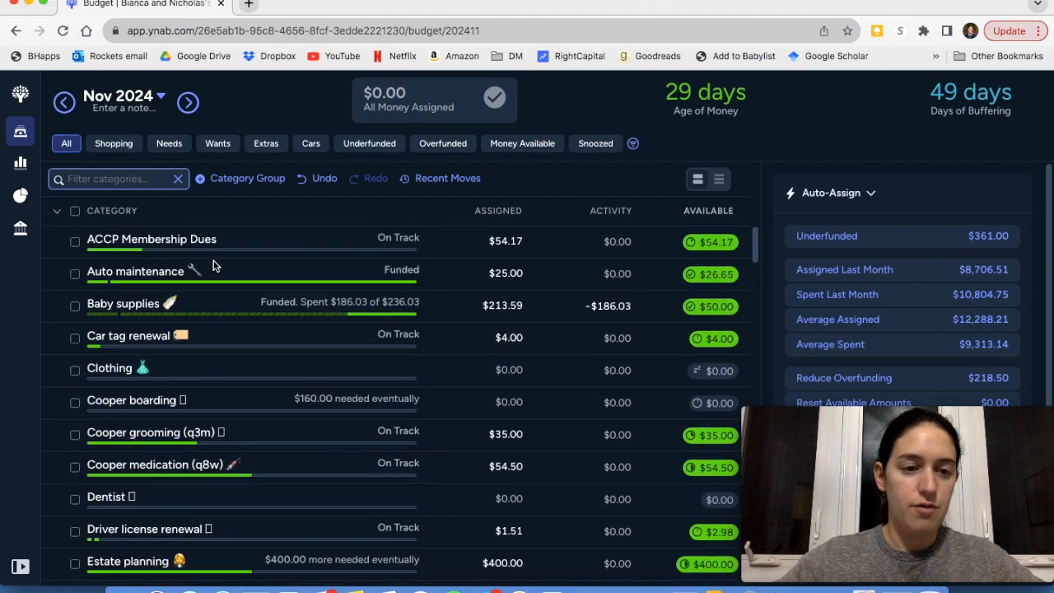
Examine the Auto maintenance category's monthly target, auto-assign amounts and goal note, and clear the selection
click(230, 344)
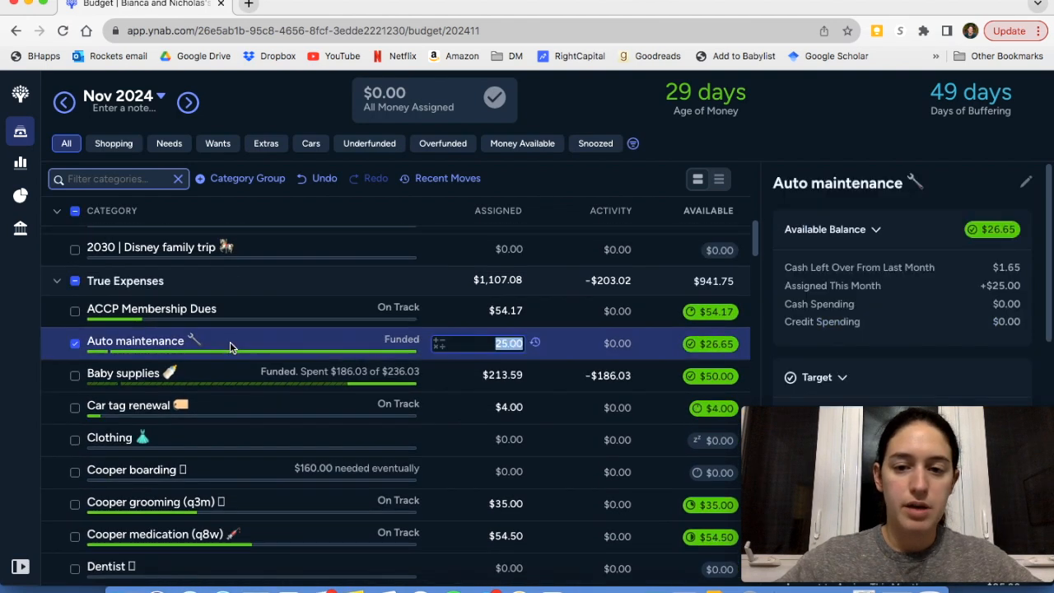
scroll(886, 298, down, 3)
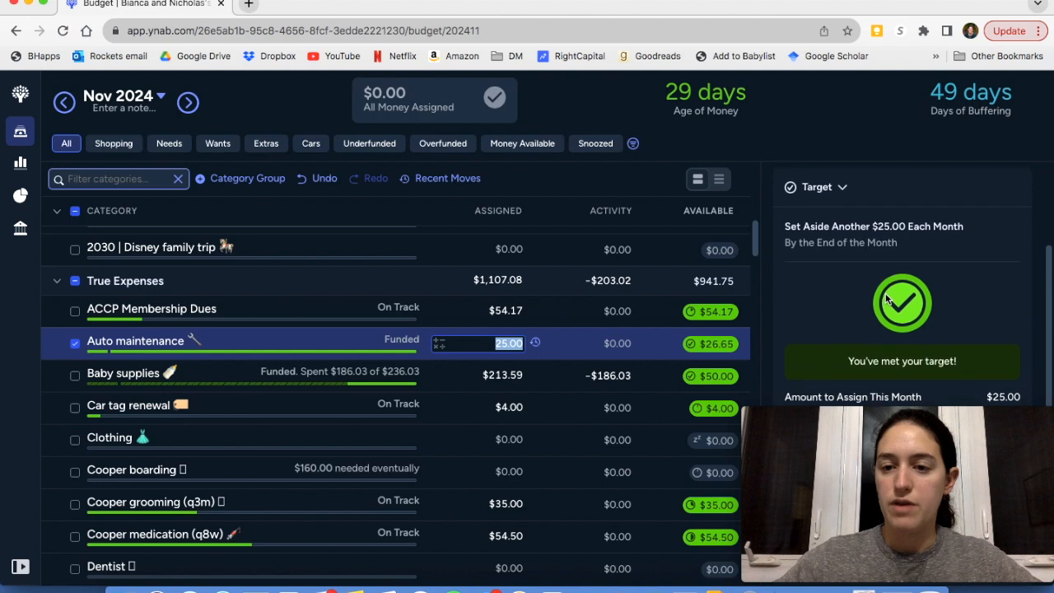
scroll(887, 299, down, 5)
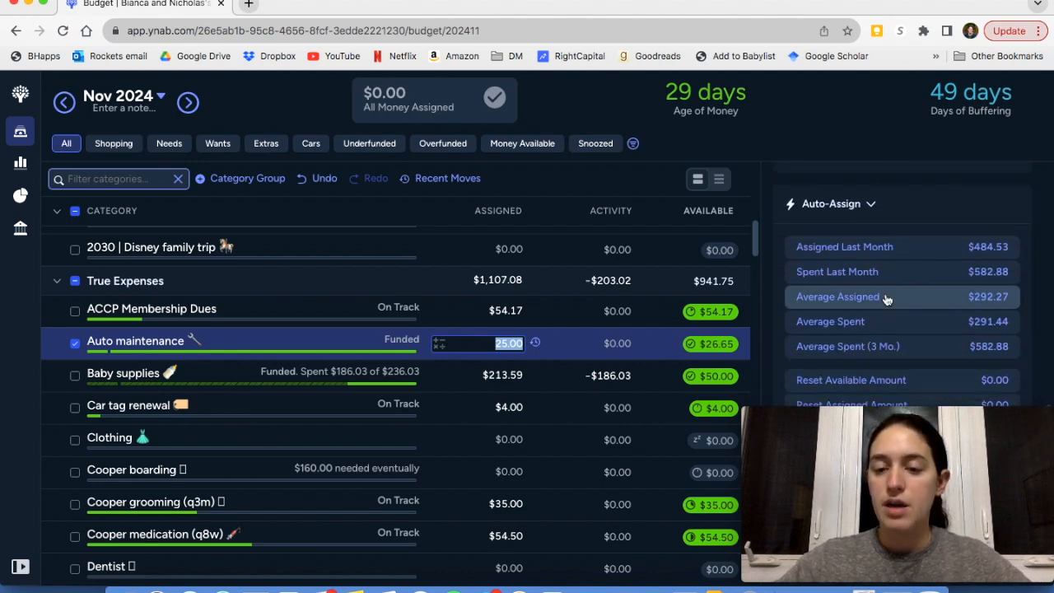
mouse_move(892, 425)
drag(893, 418, 898, 3)
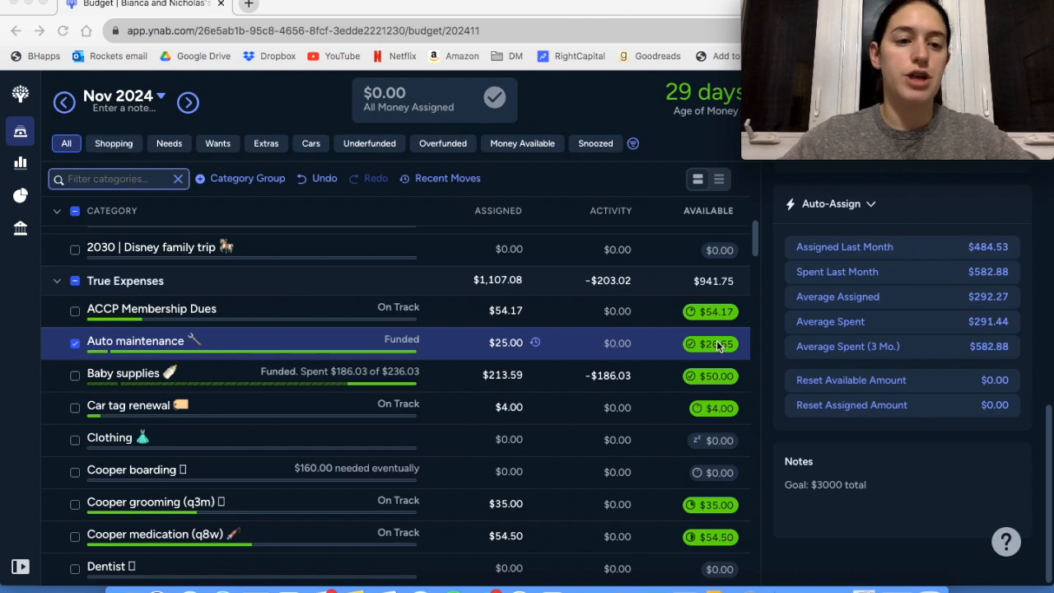
click(75, 345)
Examine the snoozed target and auto-assign details of the Garden/lawn maintenance category in True Expenses
scroll(109, 501, down, 3)
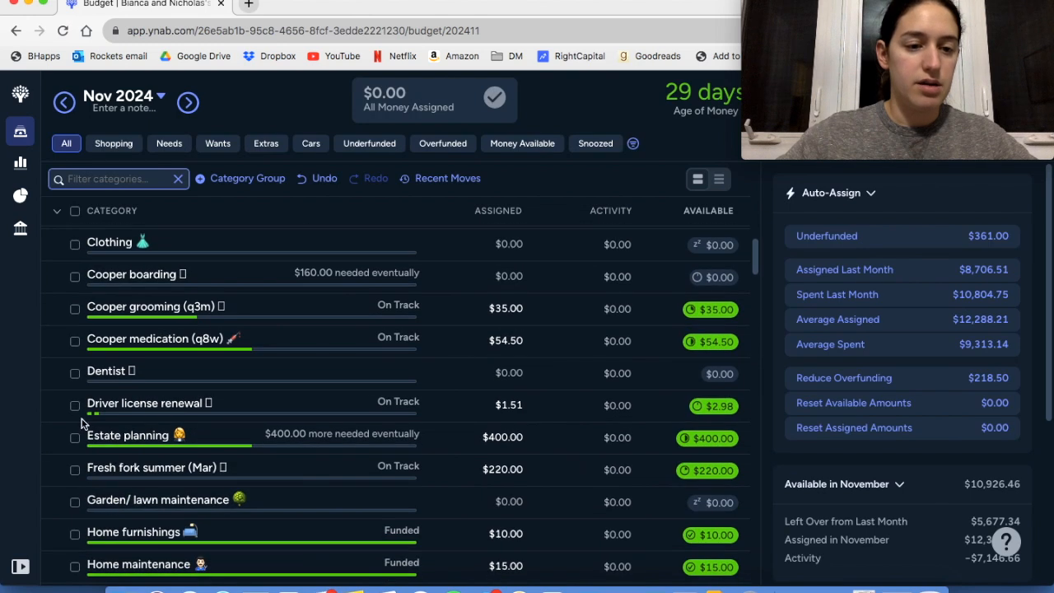
scroll(92, 472, down, 2)
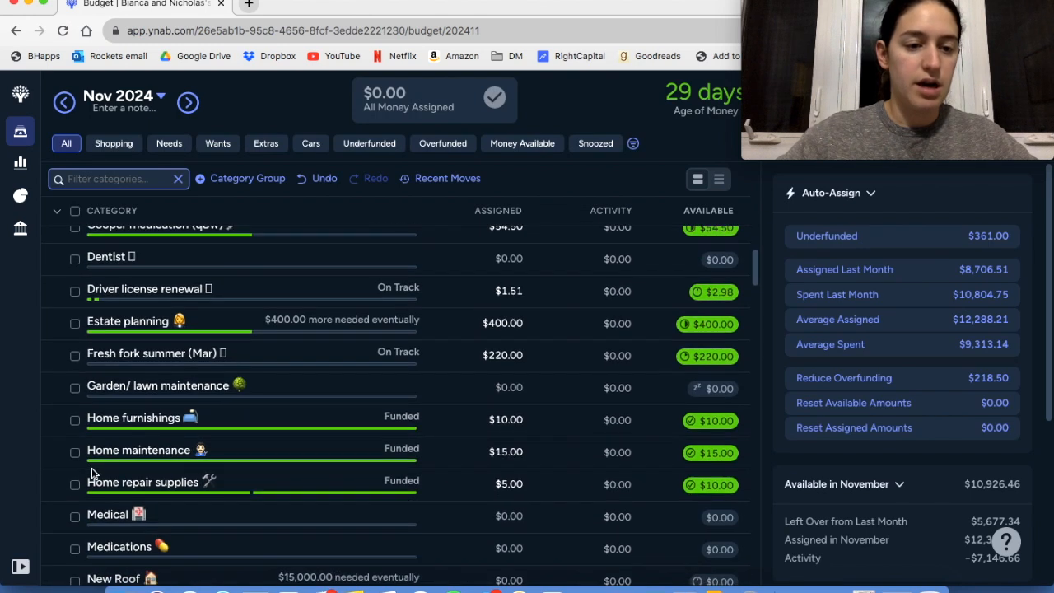
click(139, 387)
scroll(880, 453, down, 10)
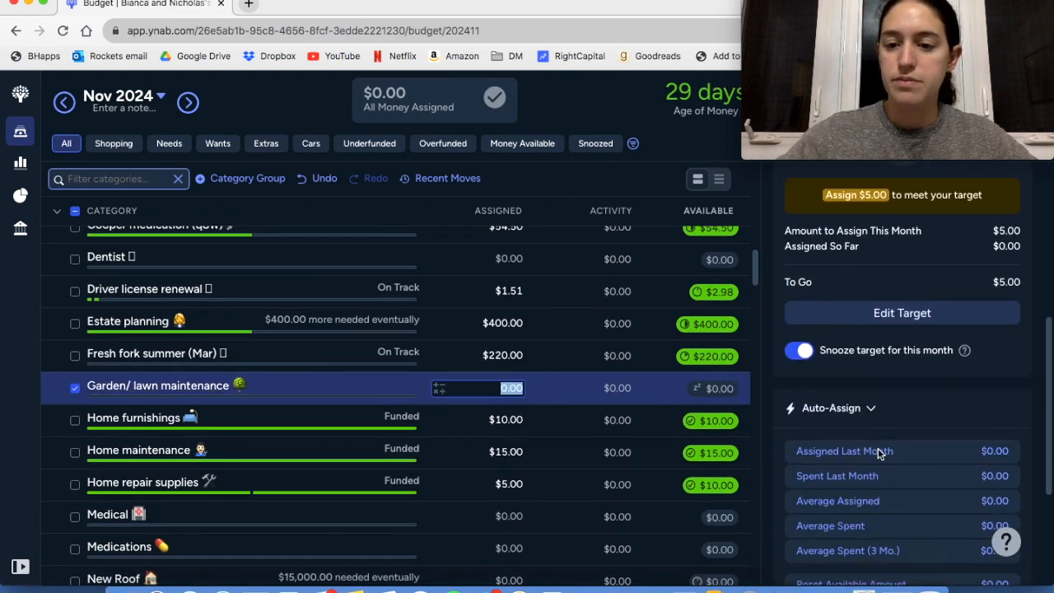
Check the Home furnishings note, view its target's Custom funding options, and leave without saving
click(198, 418)
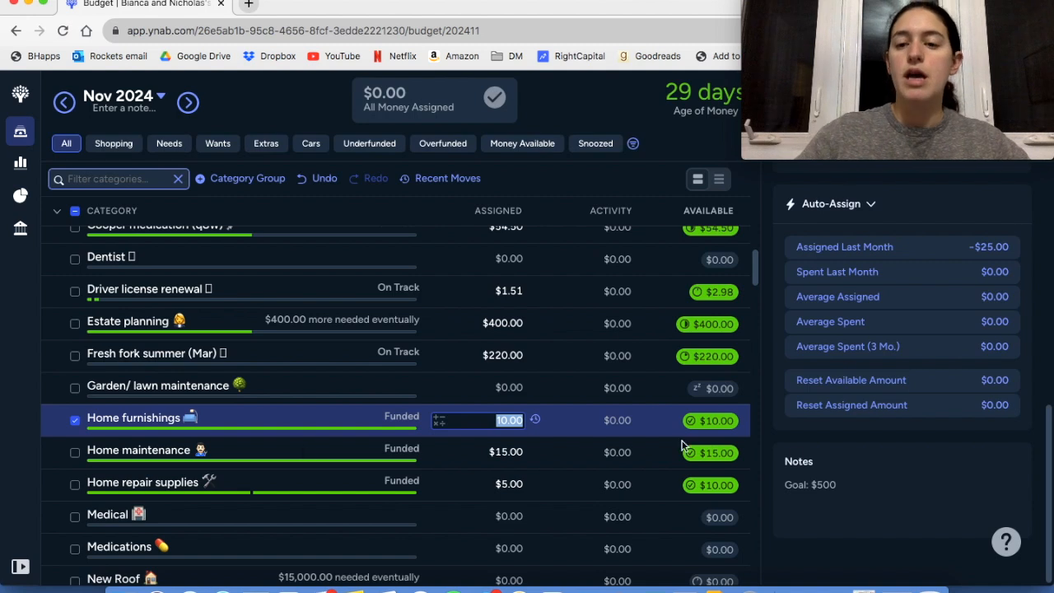
scroll(819, 462, up, 1)
scroll(819, 461, up, 4)
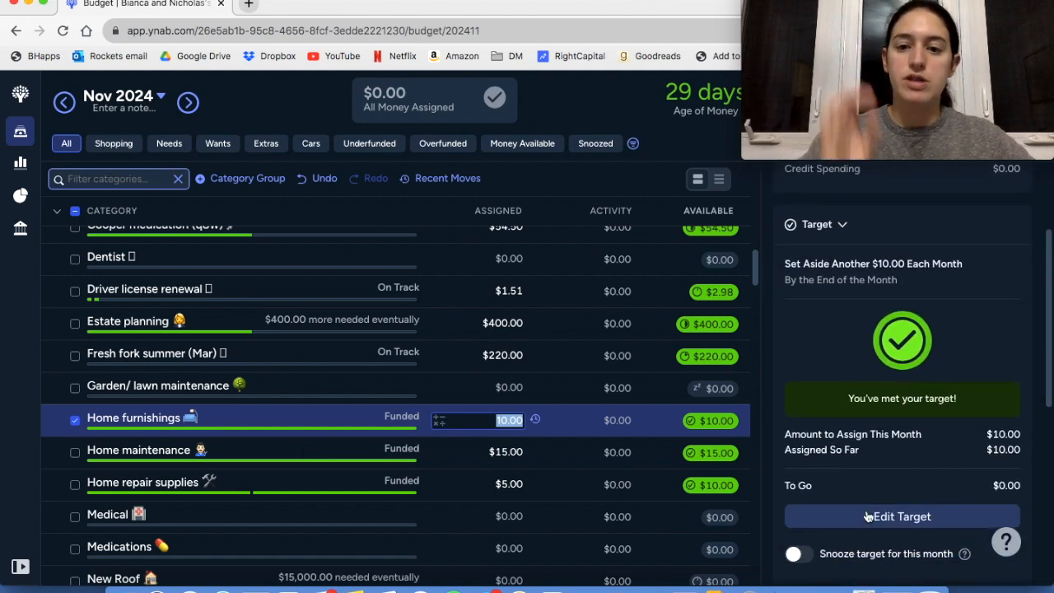
click(867, 517)
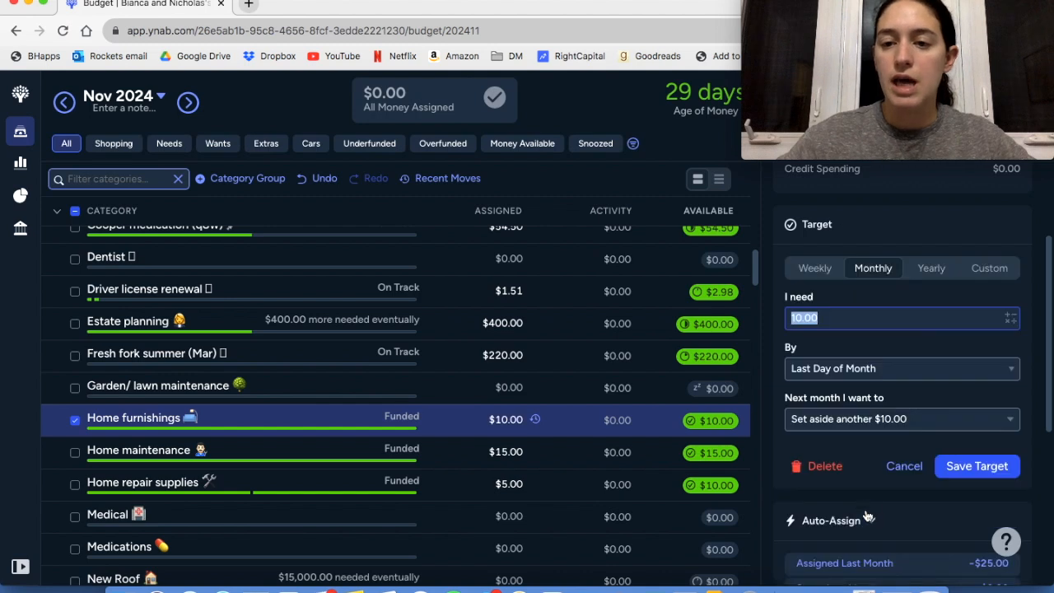
click(989, 267)
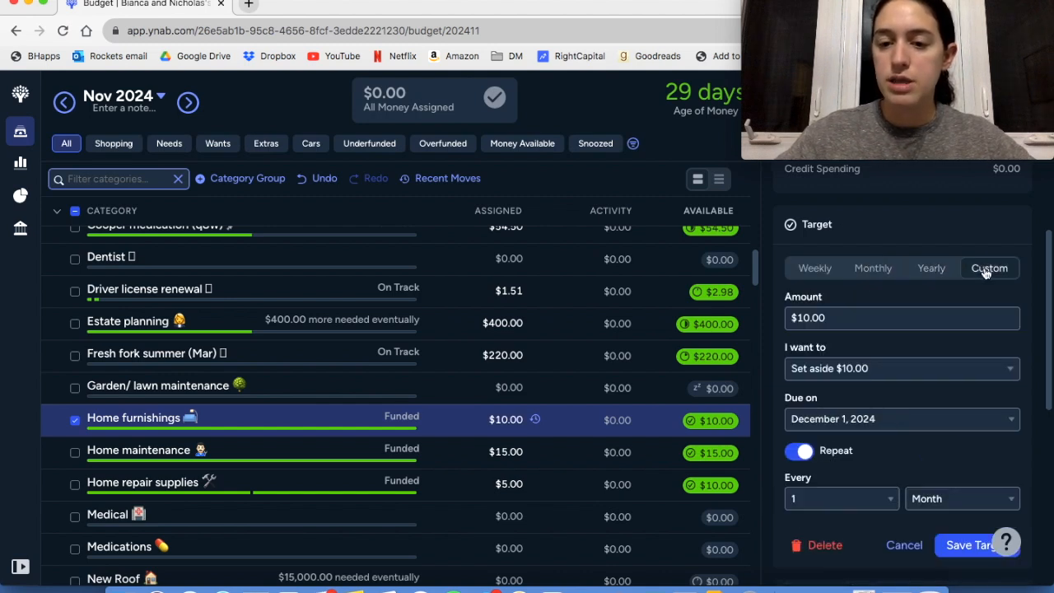
click(853, 371)
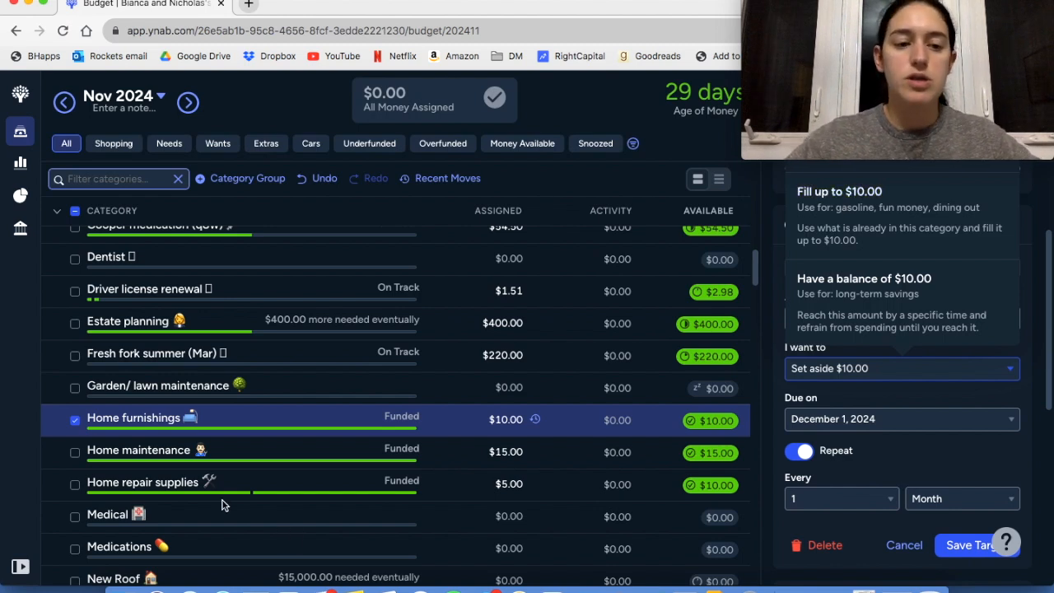
click(75, 421)
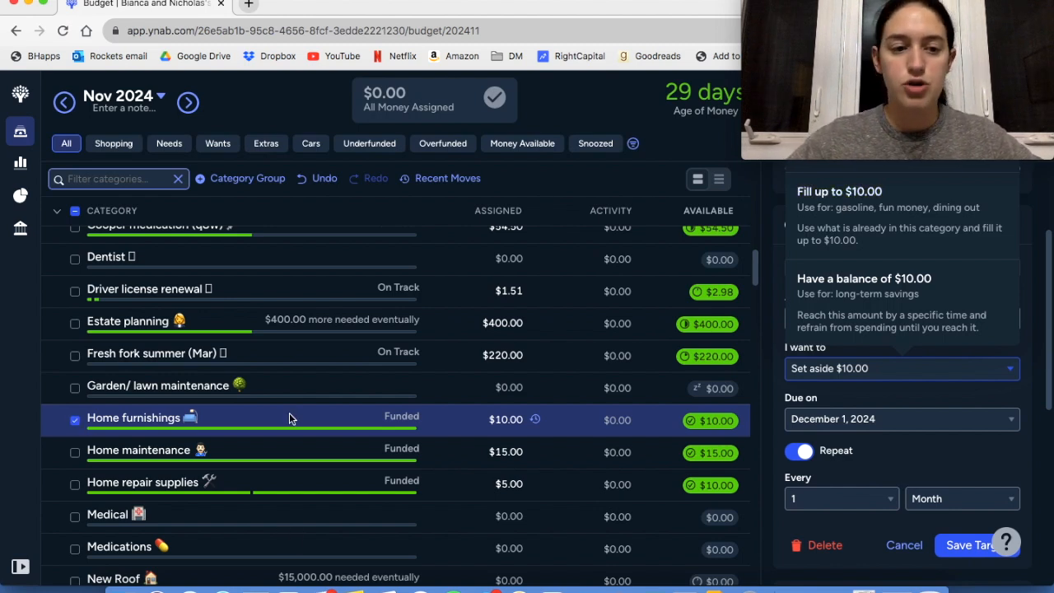
Review the Home maintenance category's auto-assign amounts and goal note, and deselect the category
click(202, 452)
scroll(912, 371, down, 4)
scroll(913, 371, down, 2)
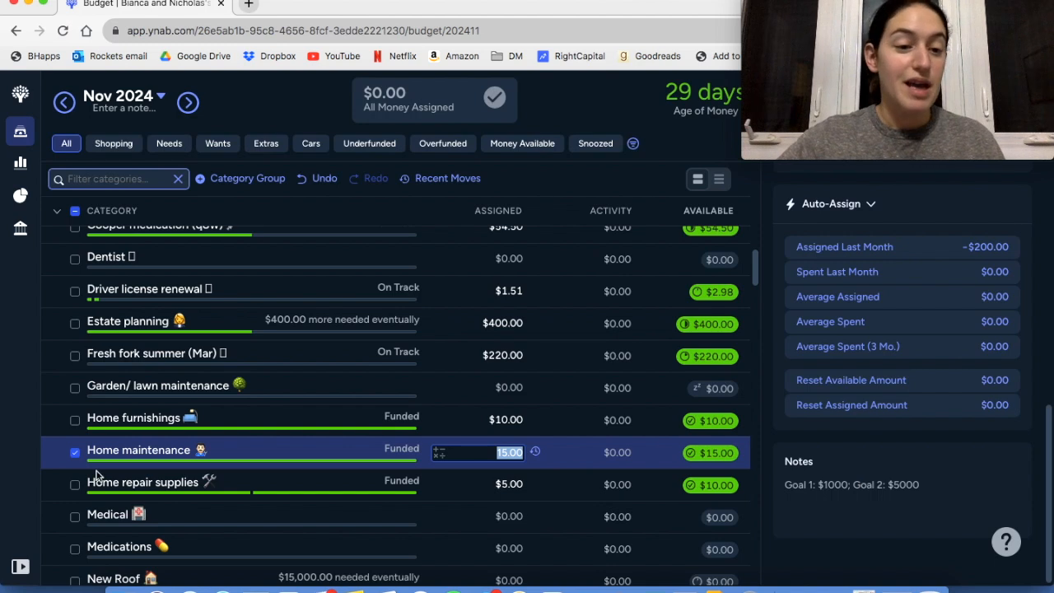
click(75, 454)
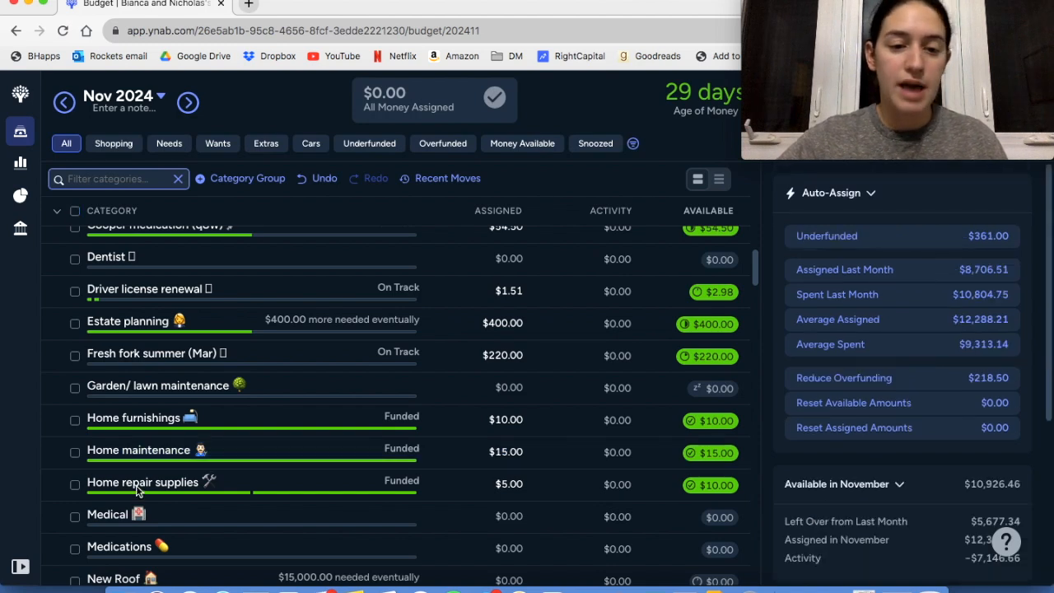
Review the Home repair supplies category's target, auto-assign amounts and goal note, and deselect it
click(137, 491)
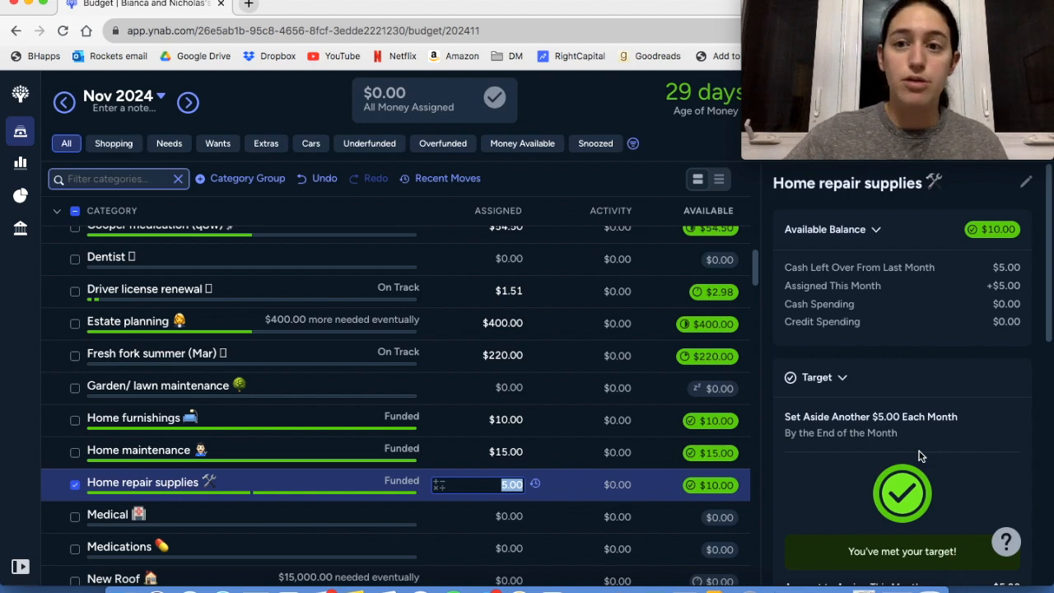
scroll(920, 457, down, 2)
scroll(921, 455, down, 5)
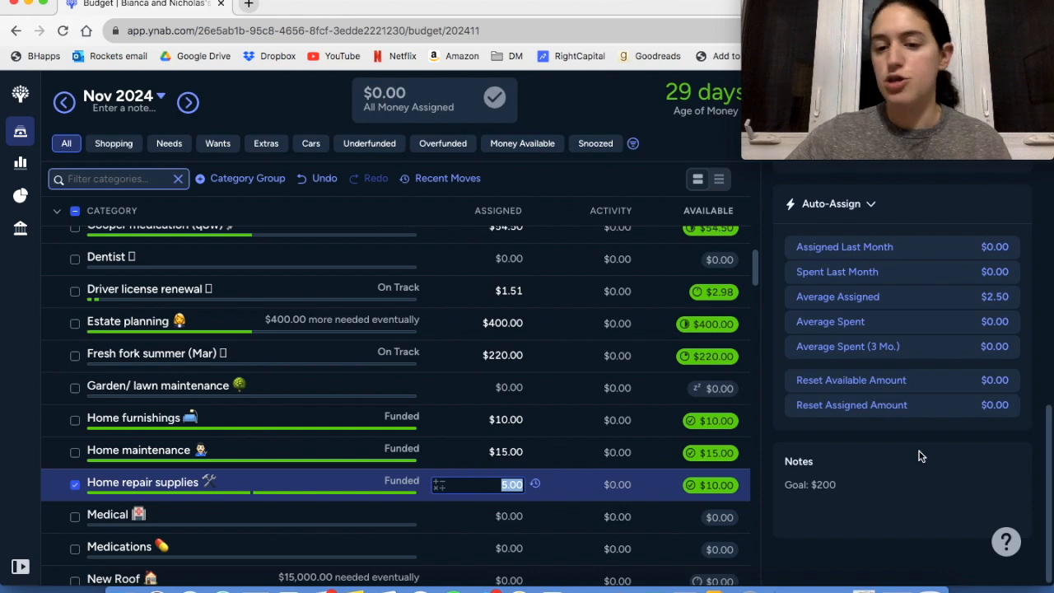
click(74, 486)
Examine the balance target of the New Roof category, check New tires, and clear the selection
scroll(205, 480, down, 5)
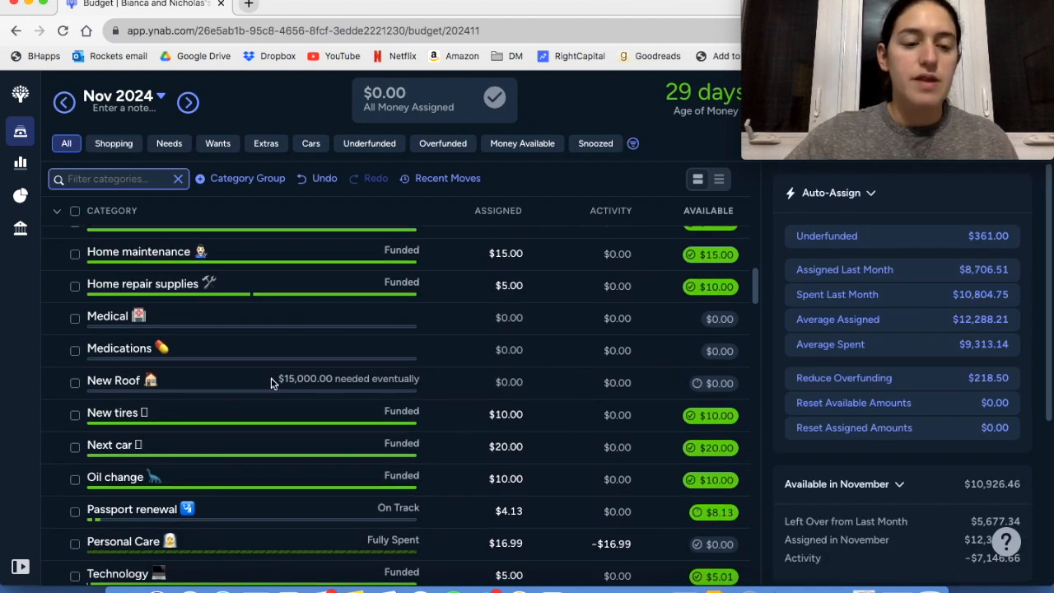
click(271, 383)
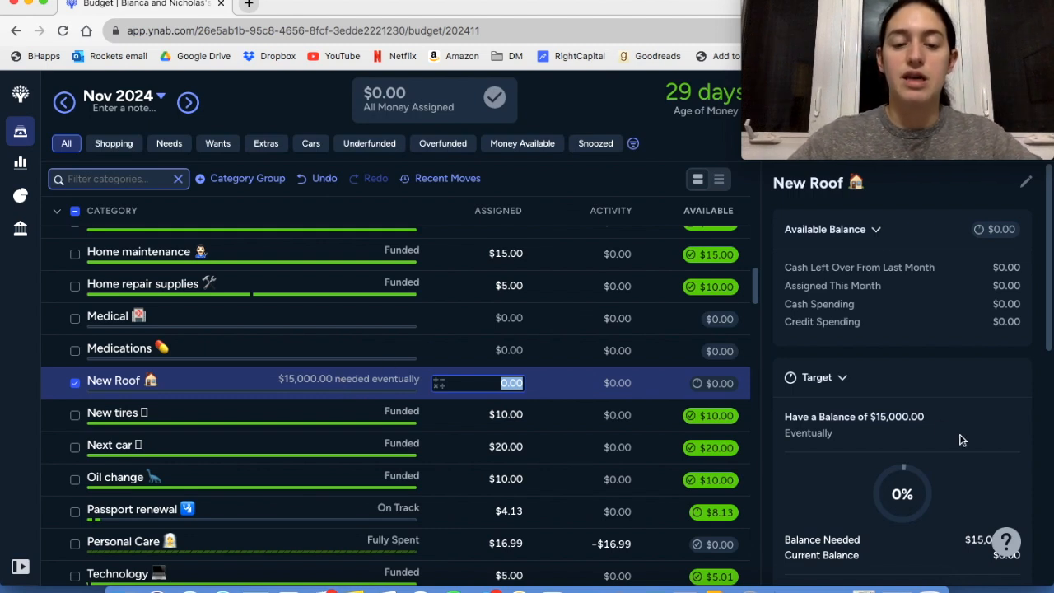
click(74, 384)
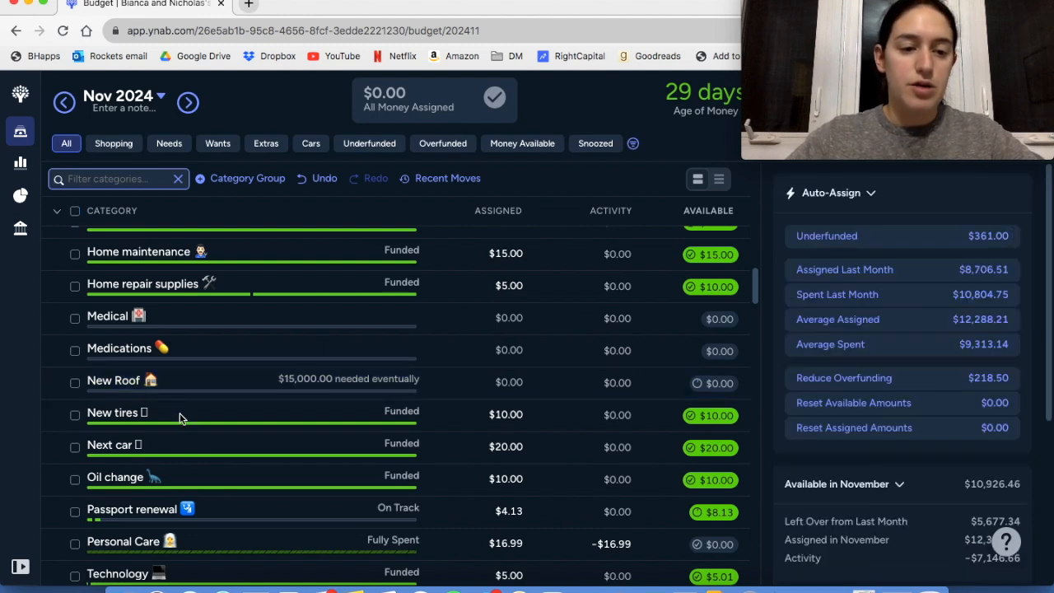
click(74, 415)
click(73, 413)
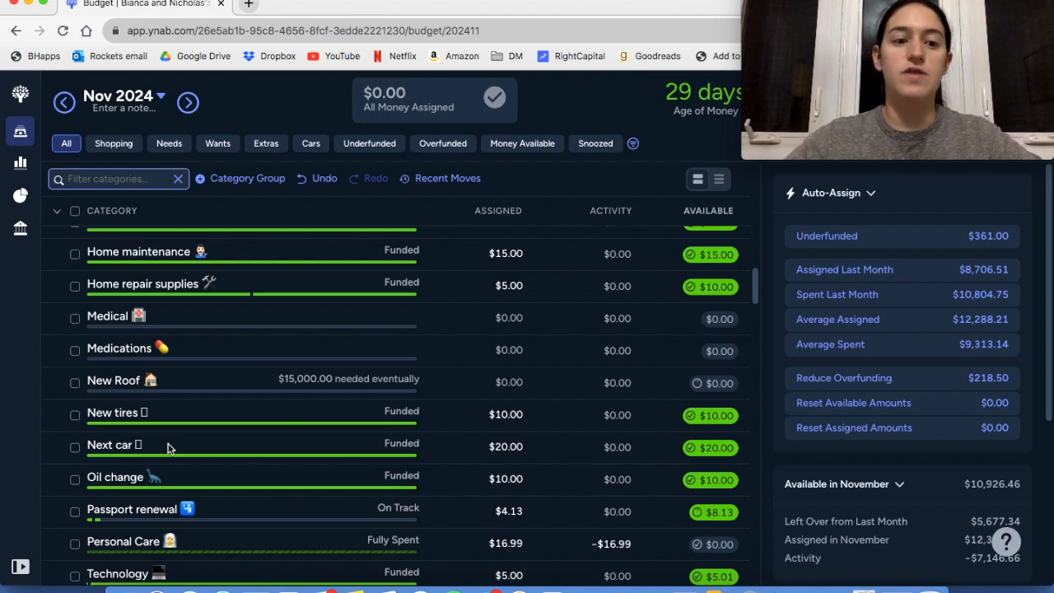
Add a dollar sign to the Next car category's note so it reads "Goal: $25,000", and deselect the category
click(215, 449)
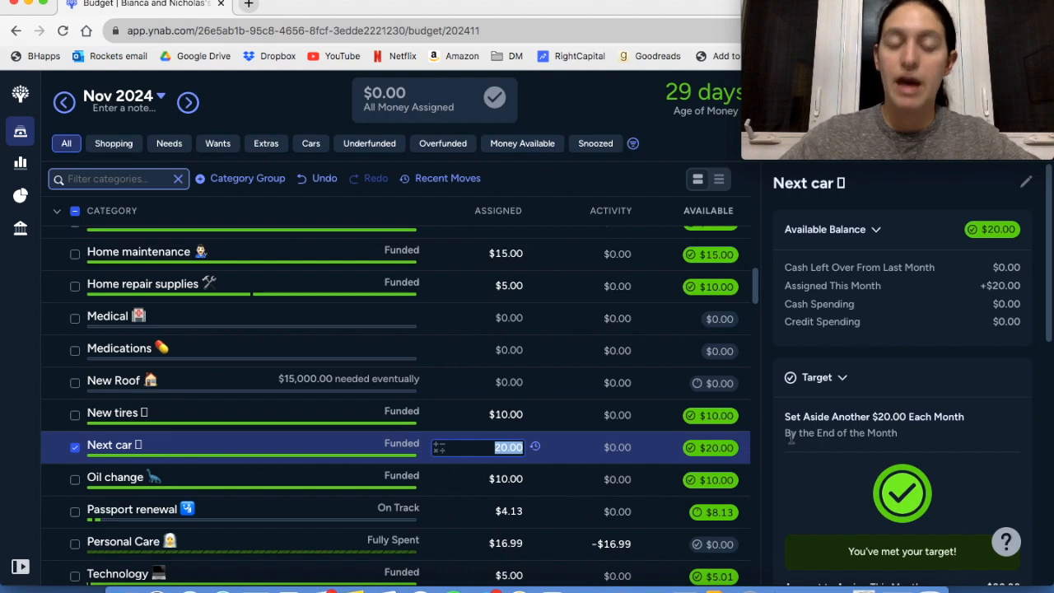
scroll(892, 451, down, 6)
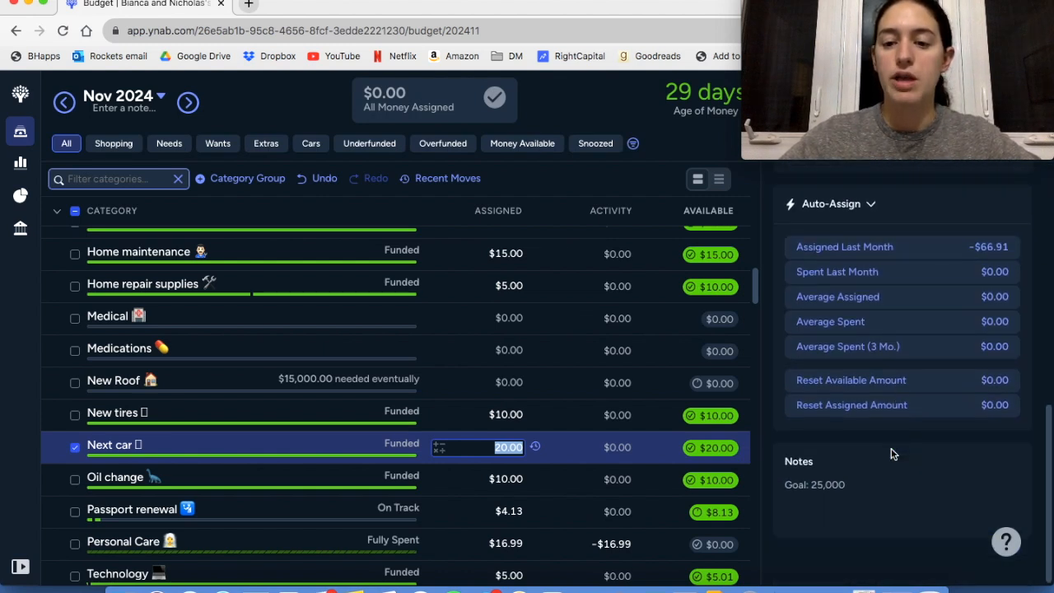
click(813, 486)
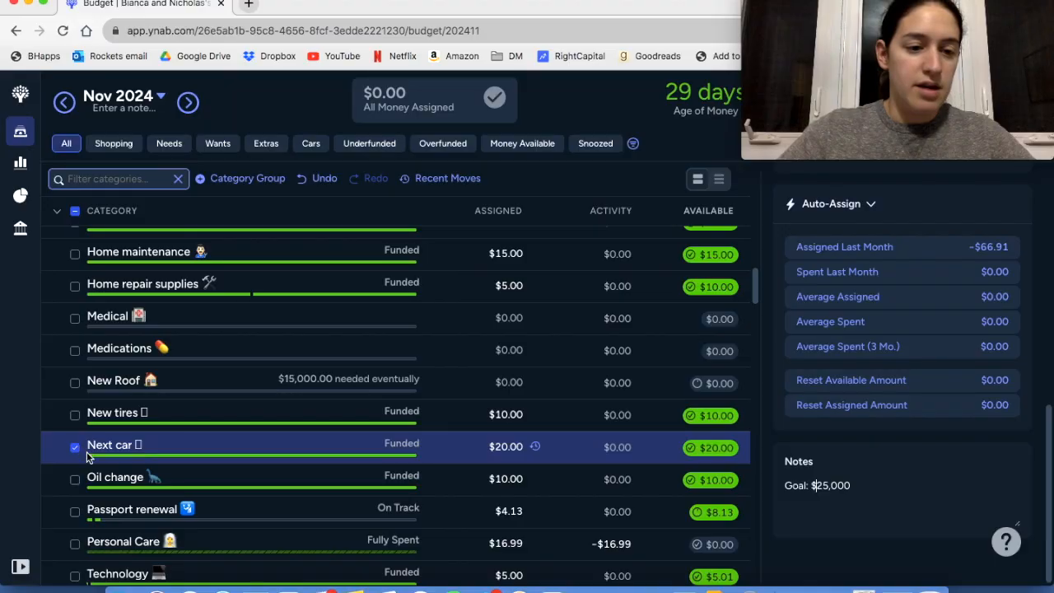
click(88, 444)
Examine the Oil change category's monthly target and details alongside the surrounding True Expenses categories
click(175, 488)
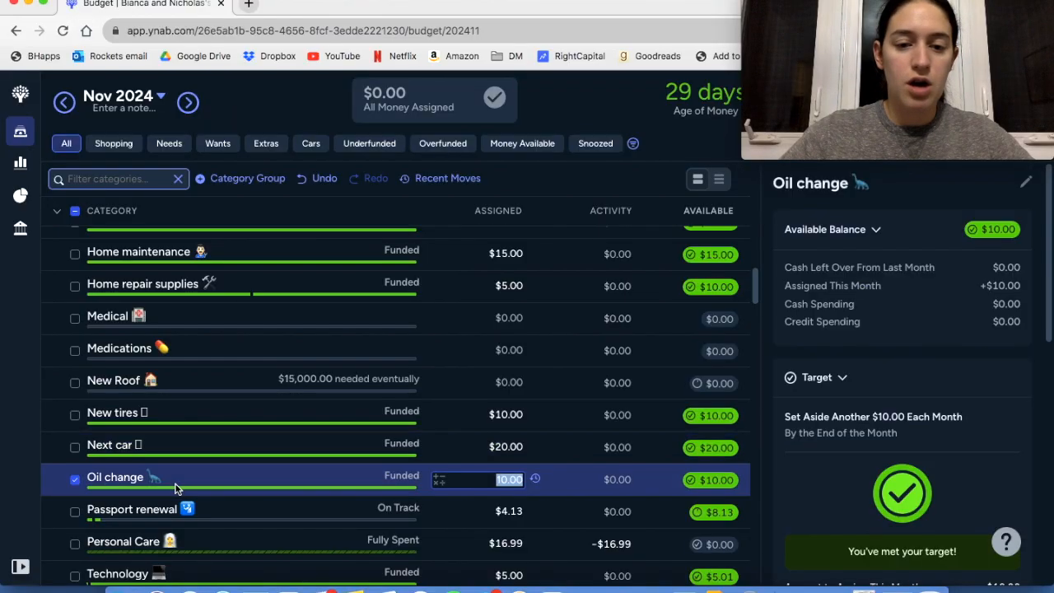
scroll(904, 393, down, 1)
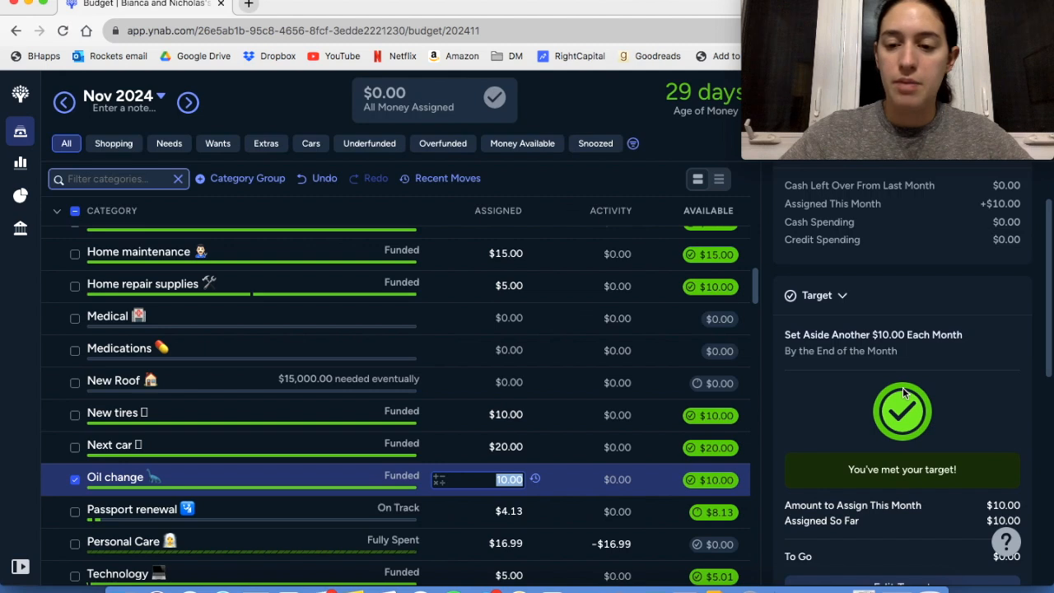
scroll(903, 393, down, 3)
scroll(903, 394, up, 2)
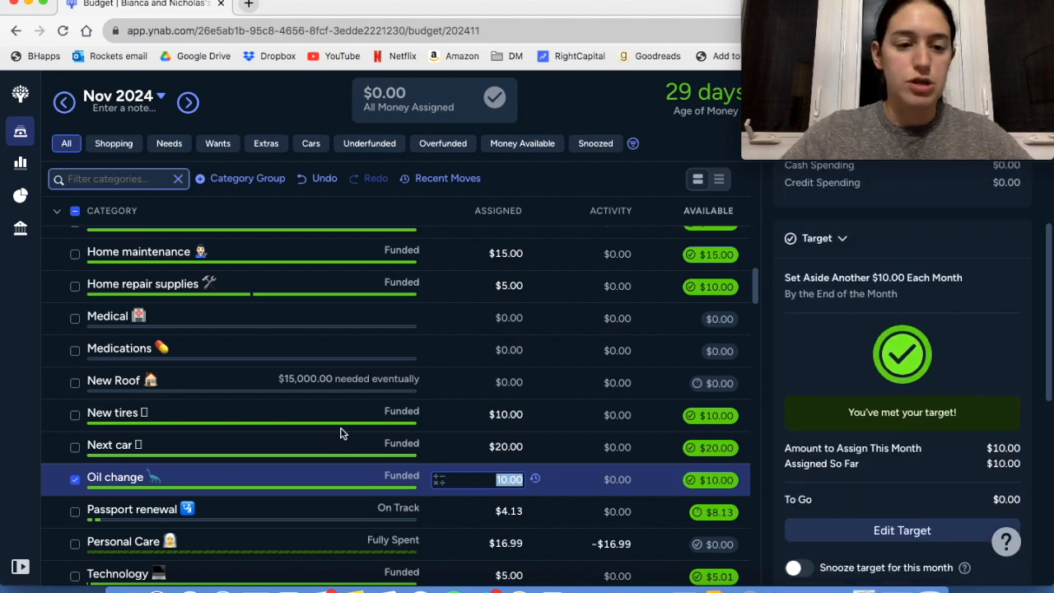
scroll(340, 432, down, 2)
scroll(340, 432, up, 3)
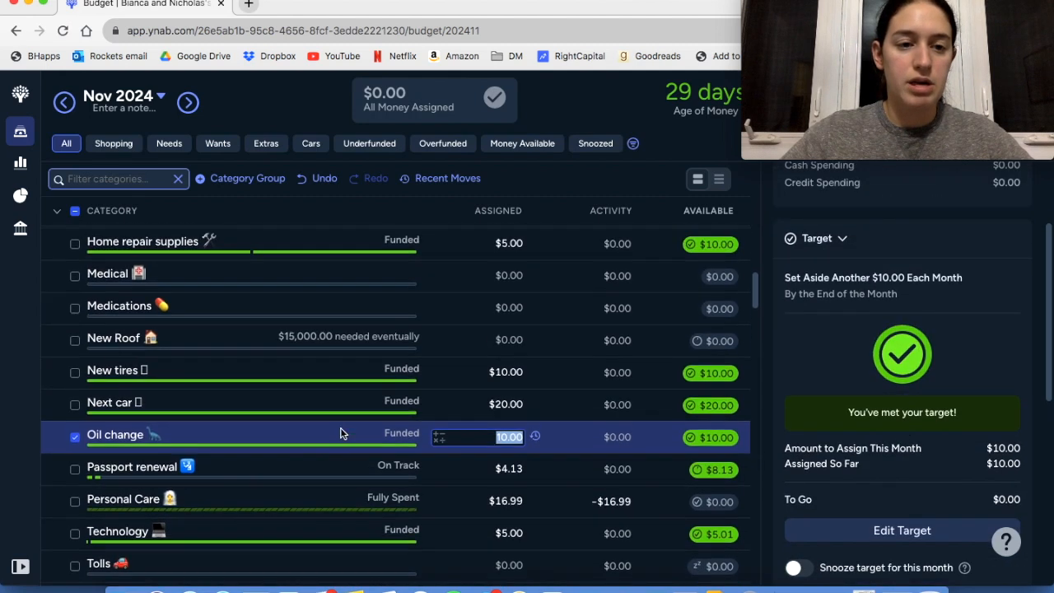
scroll(340, 431, up, 5)
scroll(340, 431, up, 3)
scroll(340, 432, down, 11)
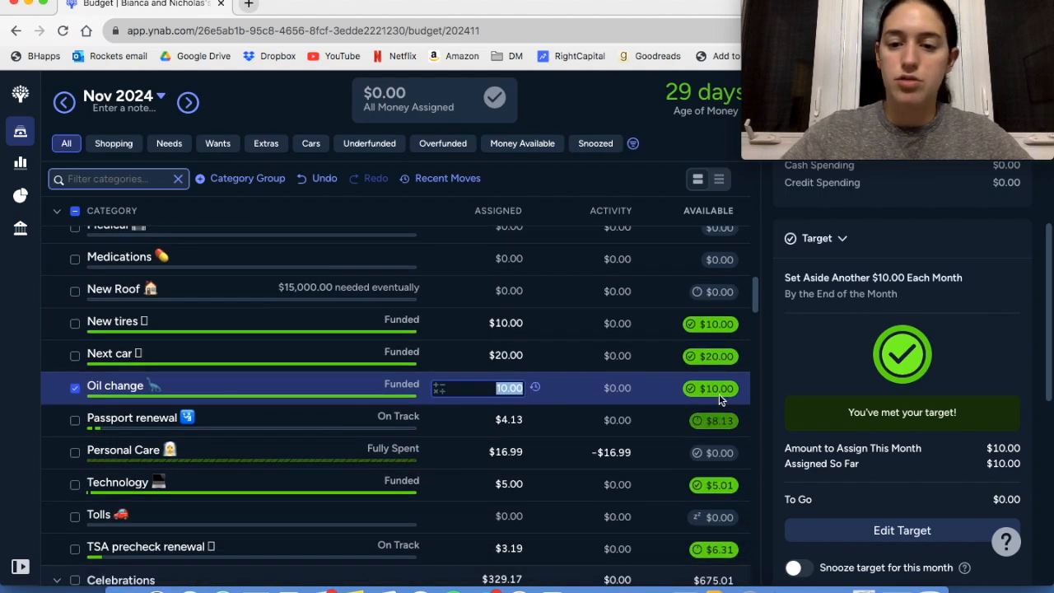
Deselect the Oil change category and review the Technology category's monthly target and auto-assign amounts
click(75, 388)
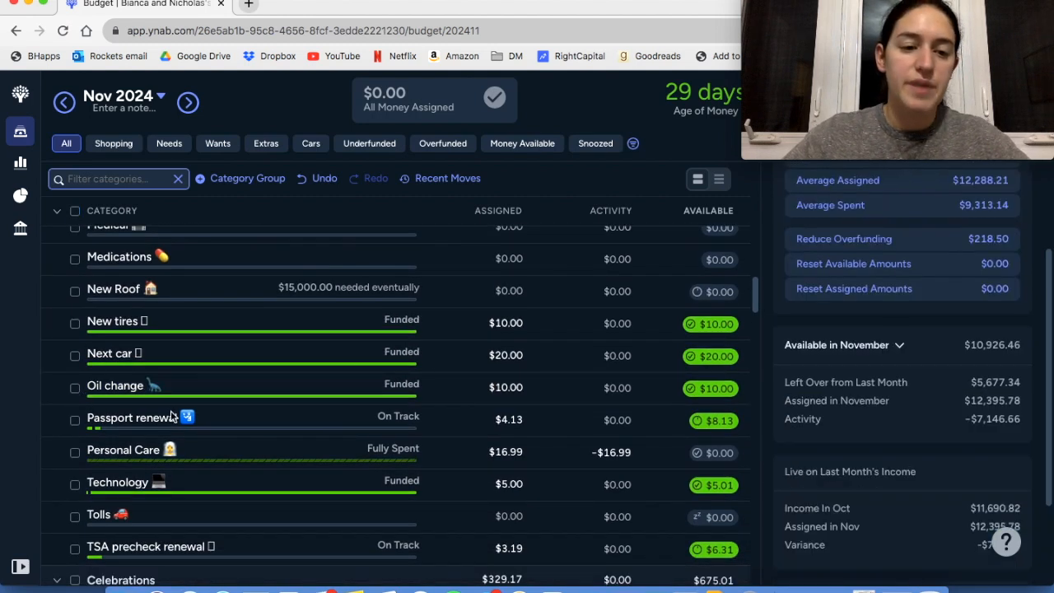
scroll(197, 429, down, 1)
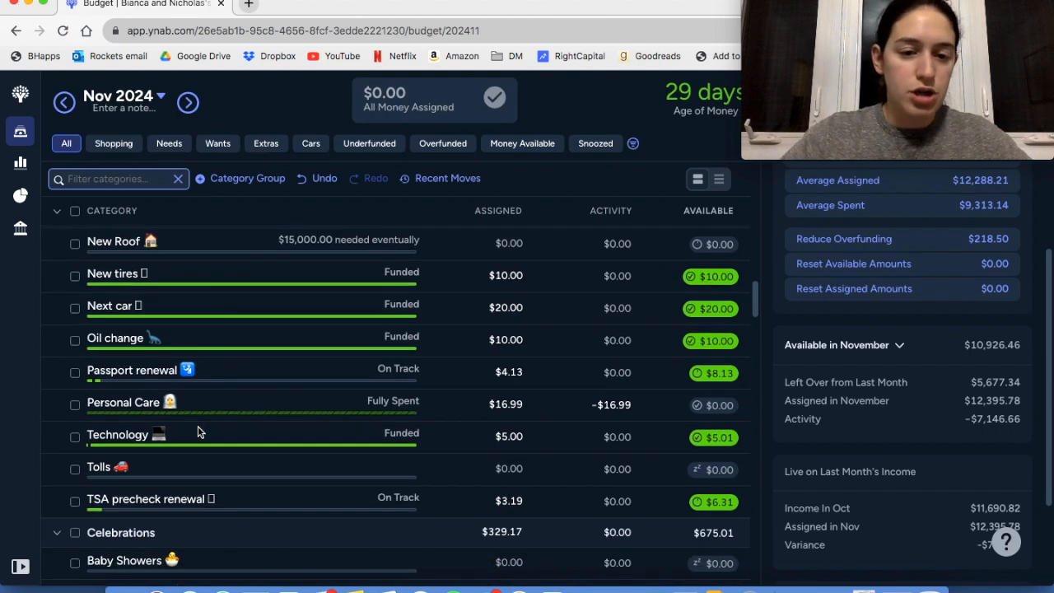
click(225, 431)
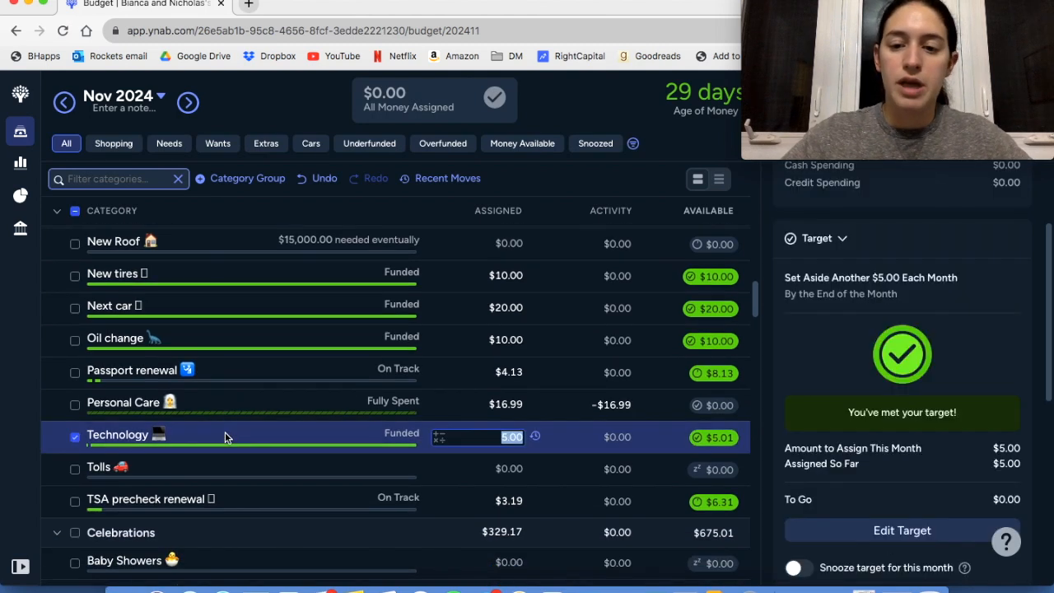
scroll(880, 396, down, 1)
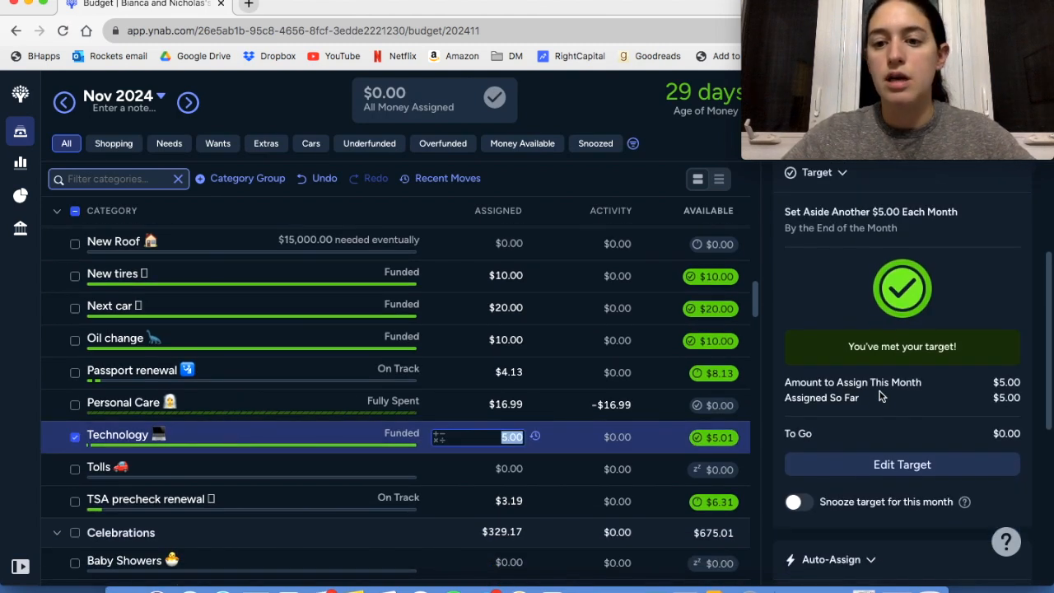
scroll(880, 397, down, 2)
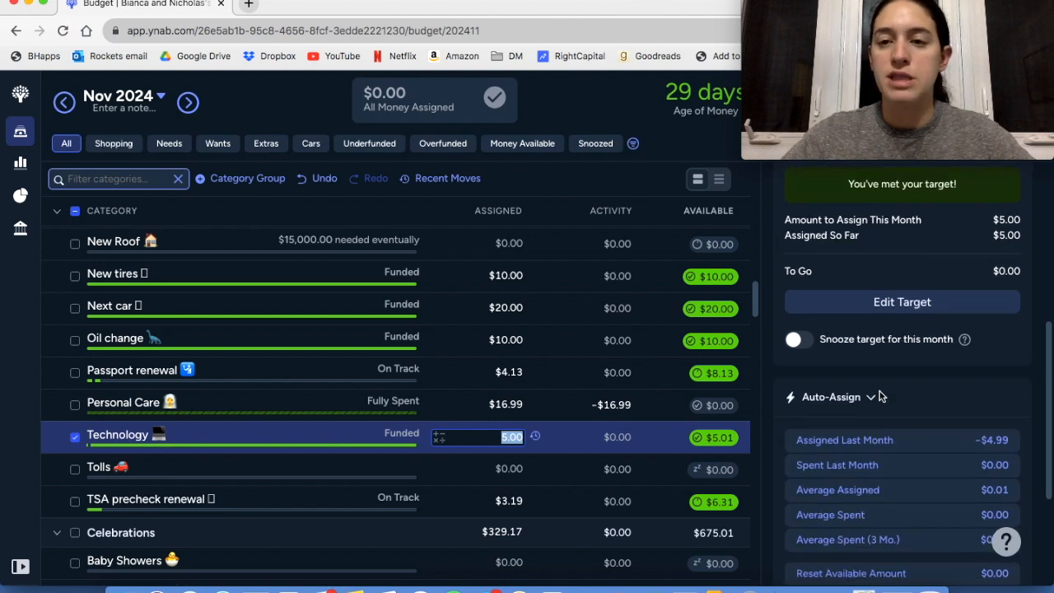
scroll(880, 396, down, 1)
scroll(276, 407, down, 1)
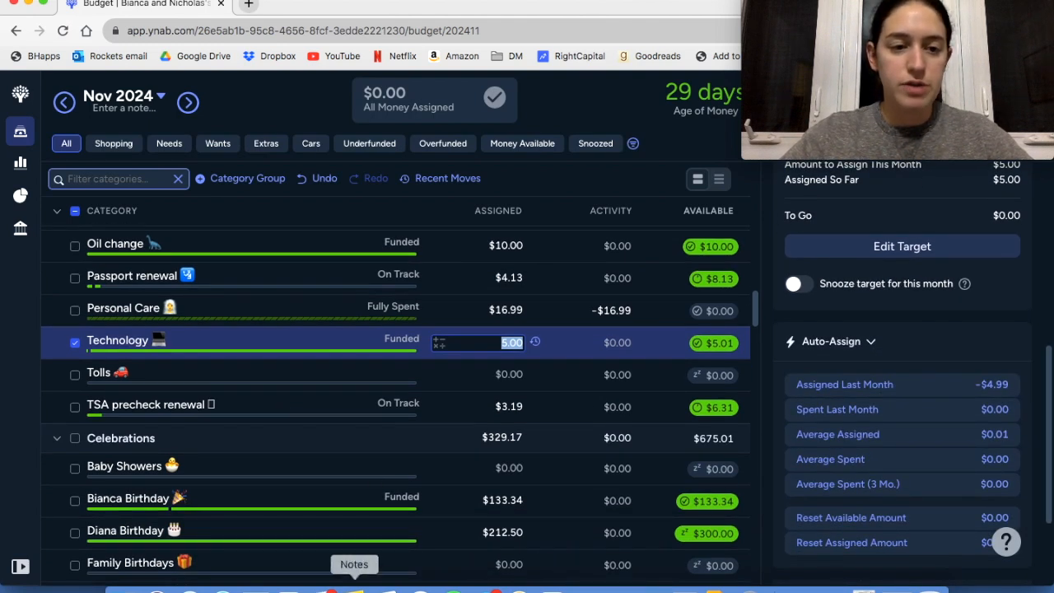
Switch to the Notes app, review the Financial Goals list beside the budget, and close the notes window
click(354, 589)
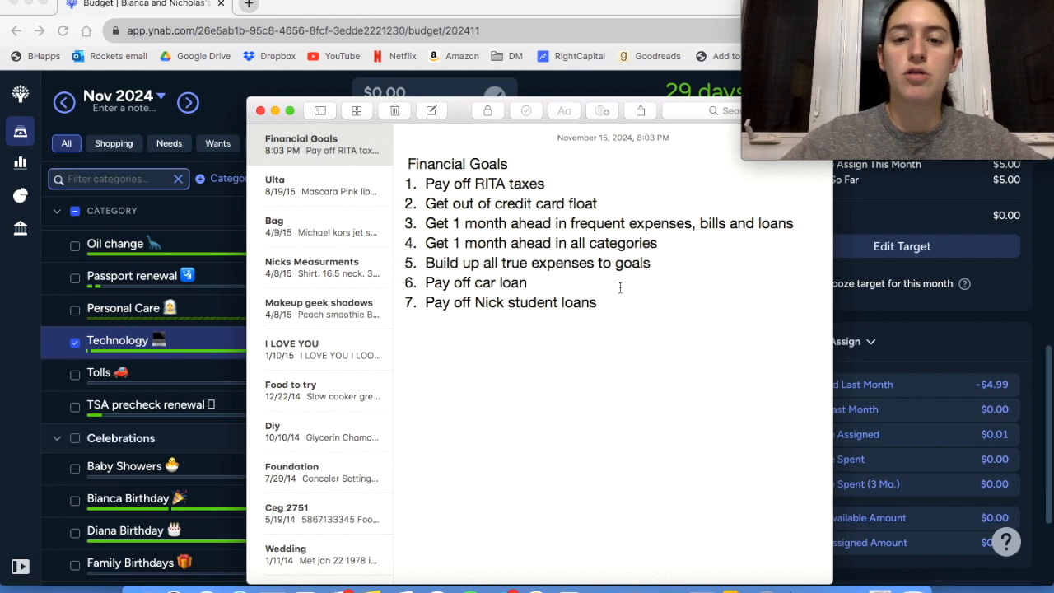
drag(459, 105, 438, 73)
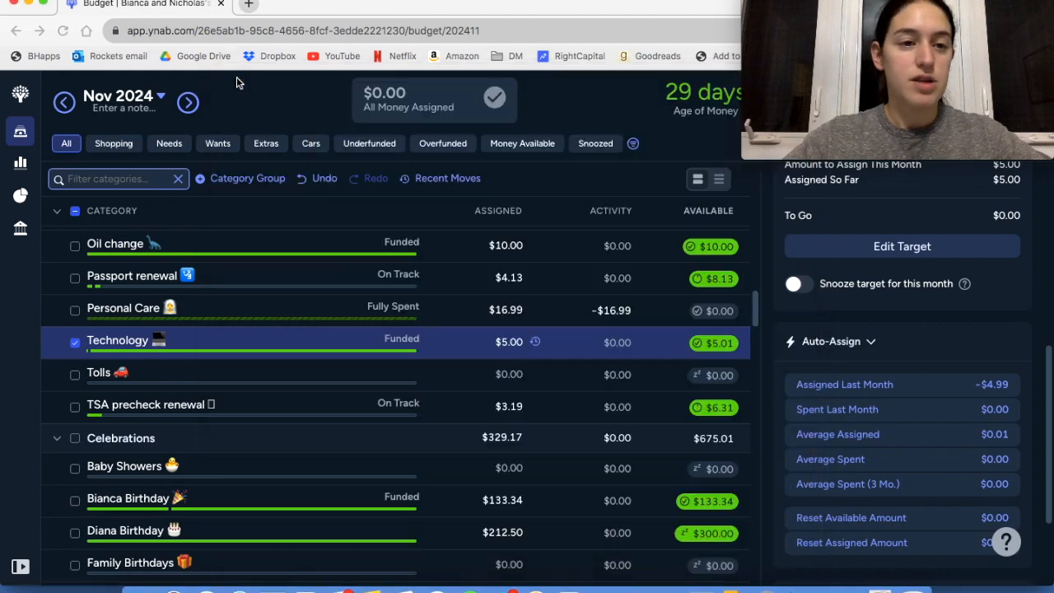
click(238, 78)
Collapse all category groups in the November 2024 budget and clear the selection in True Expenses
click(58, 211)
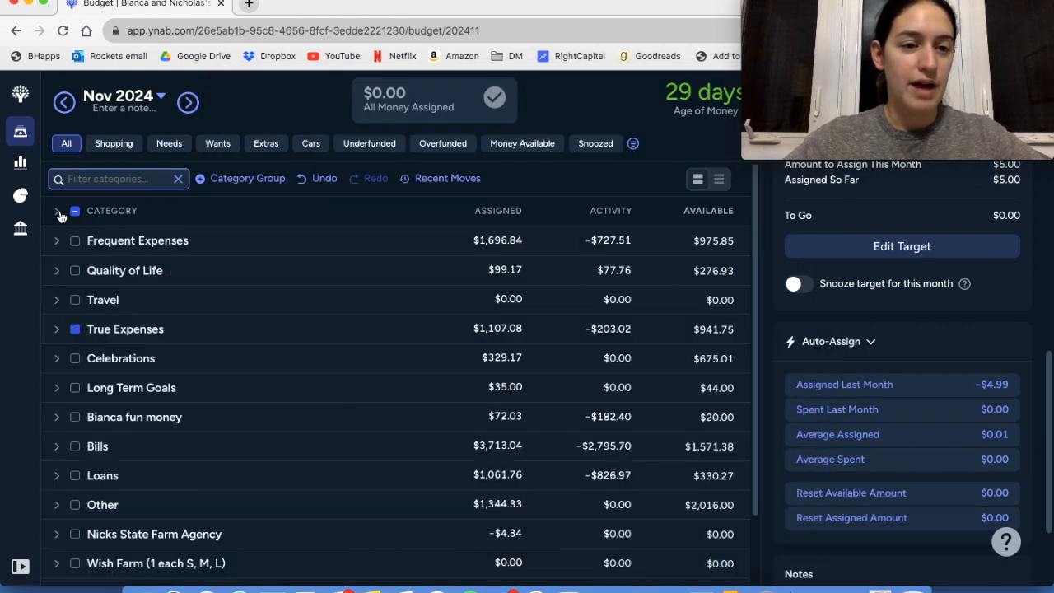
click(74, 329)
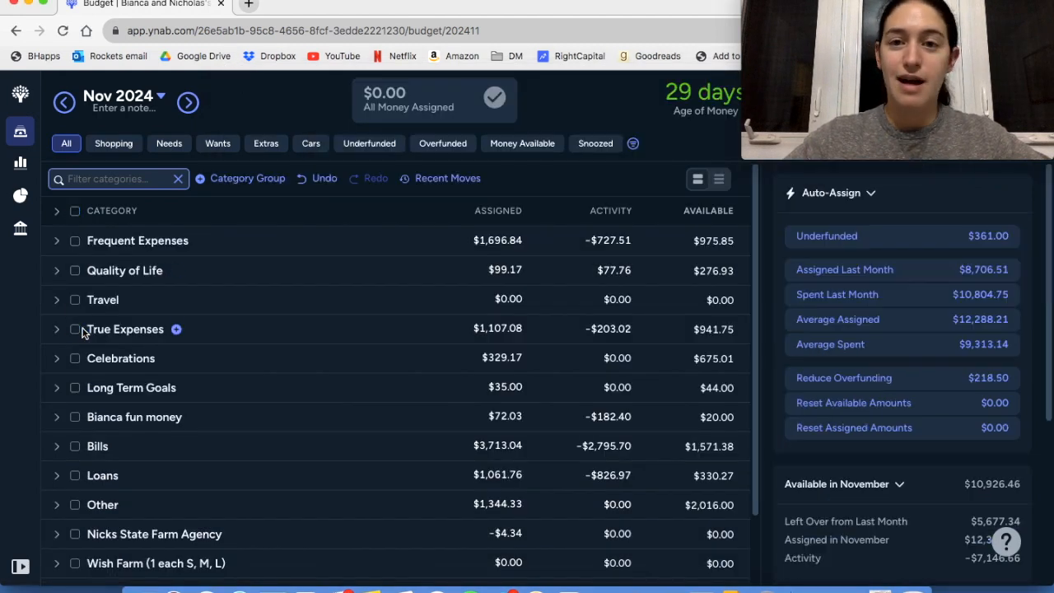